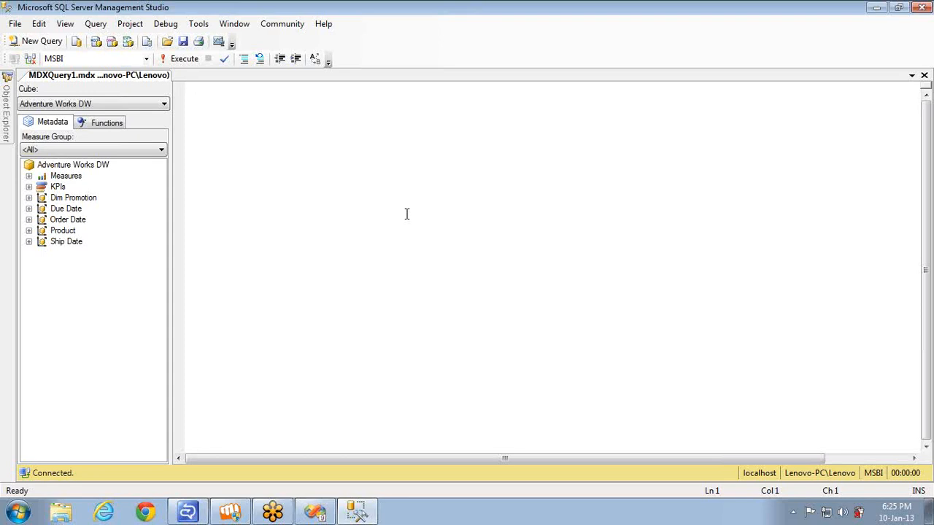
Step: Insert the Calendar Quarter level of the Due Date dimension's Calendar Quarter hierarchy into the blank query
left_click(774, 127)
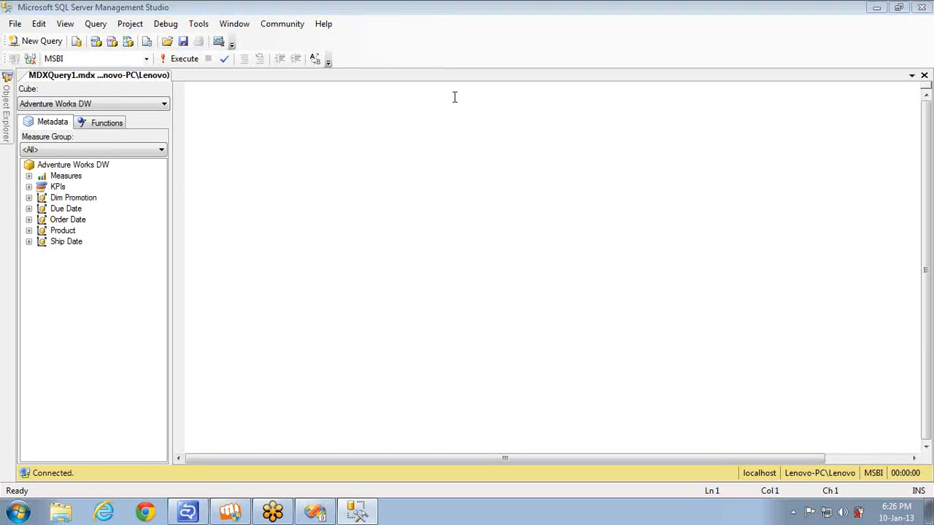
left_click(29, 209)
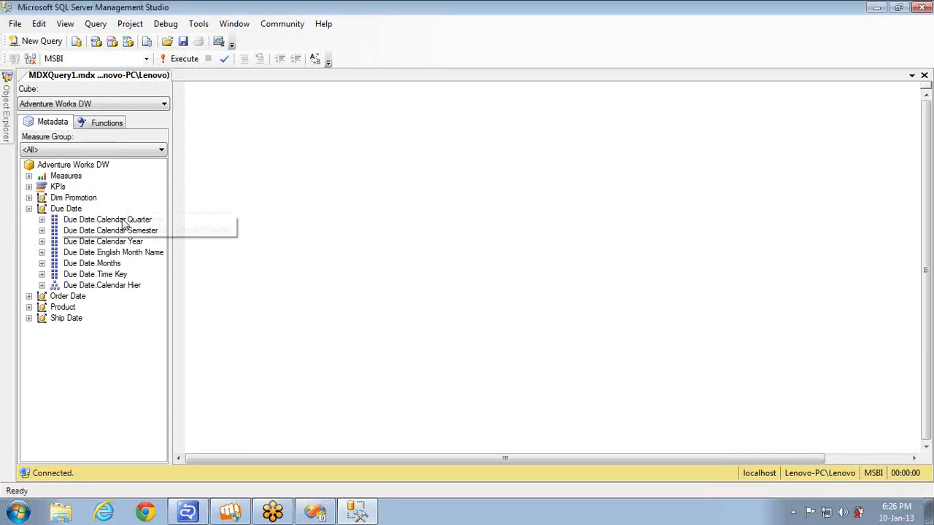
left_click(42, 219)
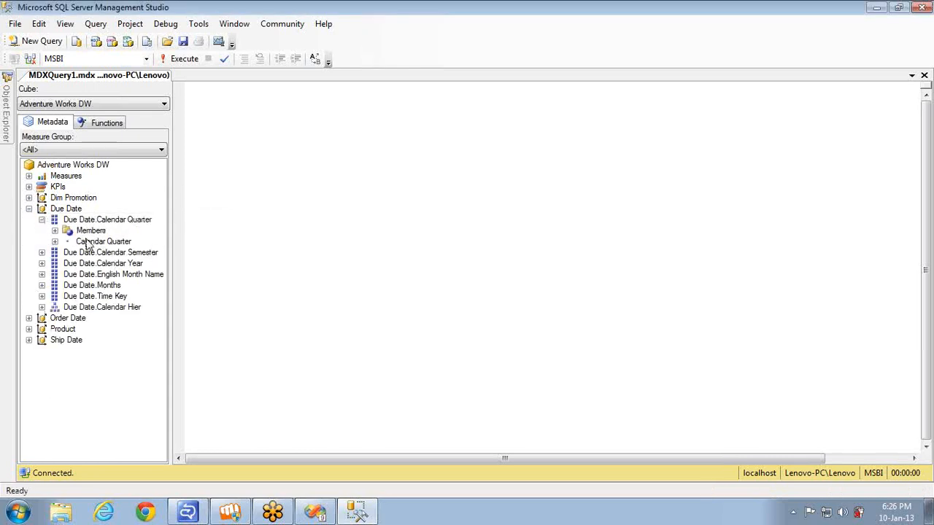
left_click(95, 241)
left_click_drag(95, 241, 290, 172)
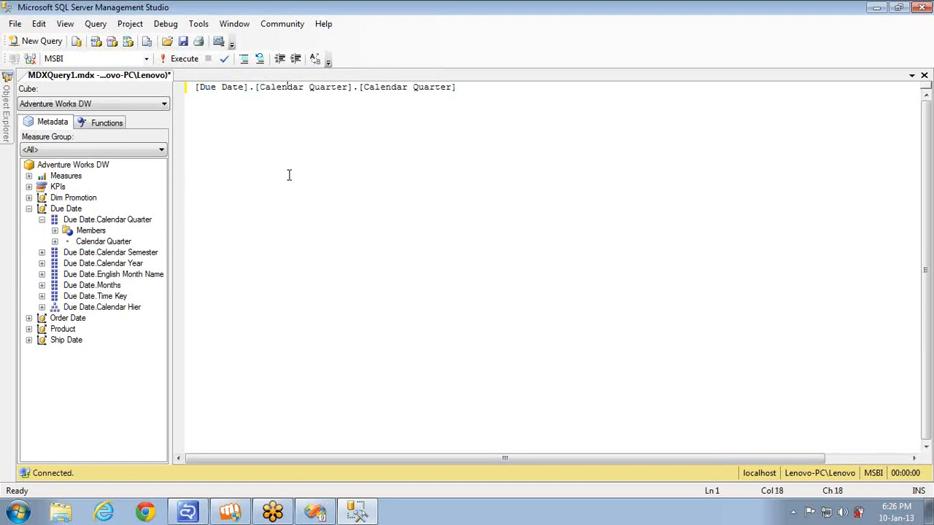
Step: Highlight the dimension and hierarchy part of the inserted expression, and the whole expression including its level
left_click(354, 87)
key("shift+Home")
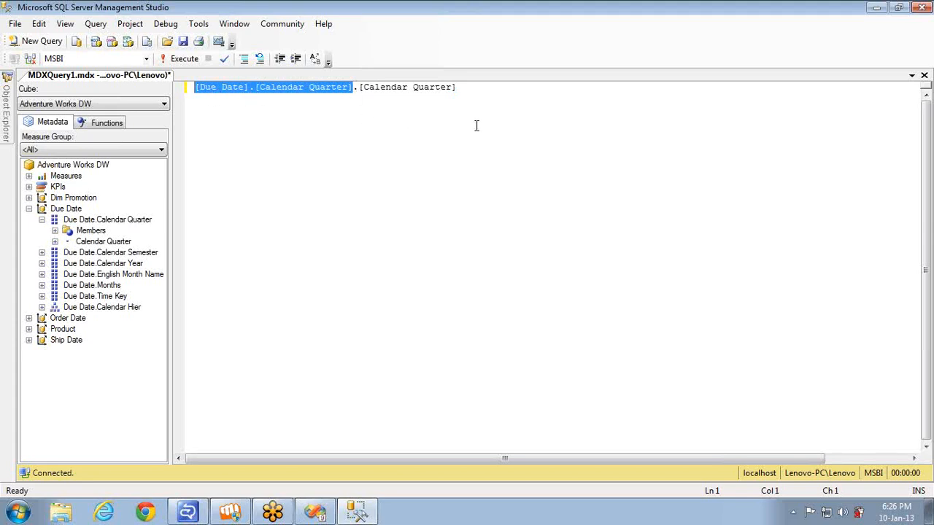
left_click(472, 87)
key("shift+Home")
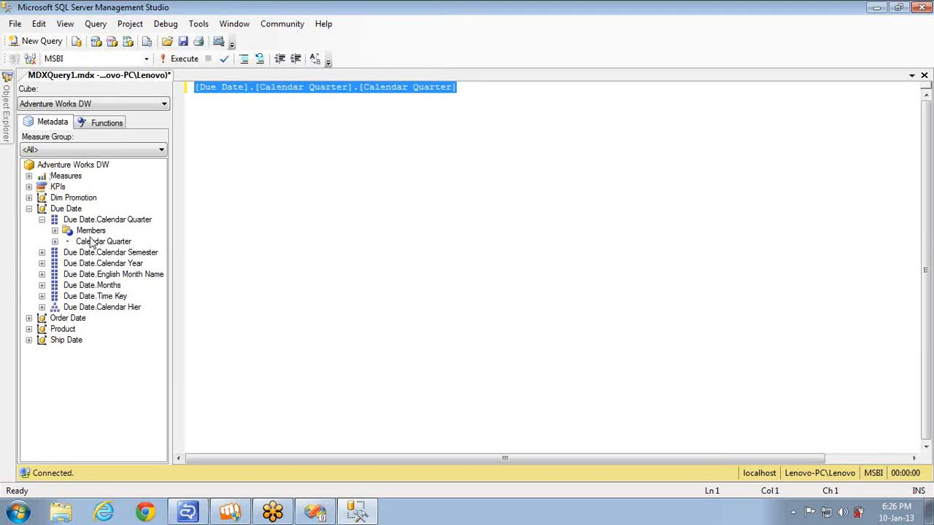
Step: Expand the Due Date Calendar Hier hierarchy in the metadata and clear all text from the query
left_click(43, 308)
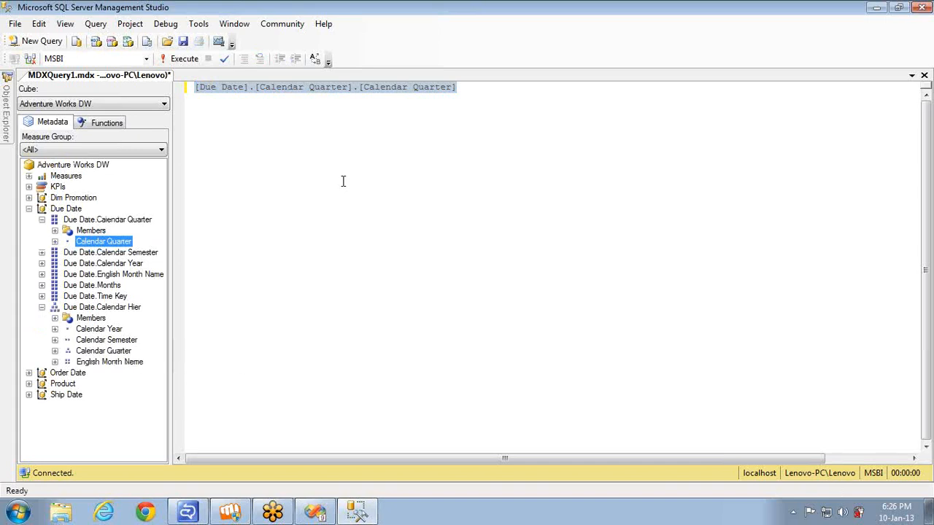
left_click(324, 126)
key("ctrl+a")
key("Delete")
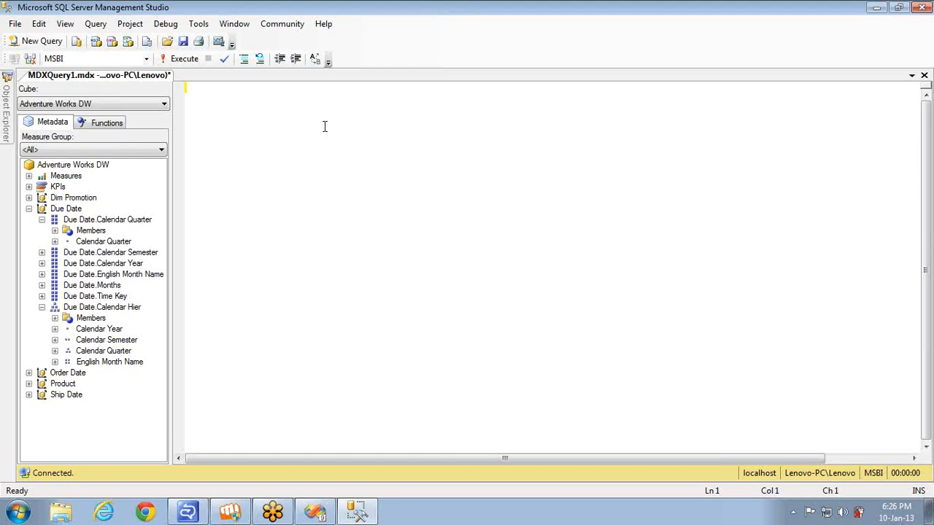
Step: Start the MDX query with "select [Measures].[Sales Amount] on columns," using the Sales Amount measure from Fact Internet Sales
type("select")
left_click(28, 176)
left_click(42, 197)
left_click_drag(96, 230, 275, 127)
left_click(274, 127)
type("on columns,")
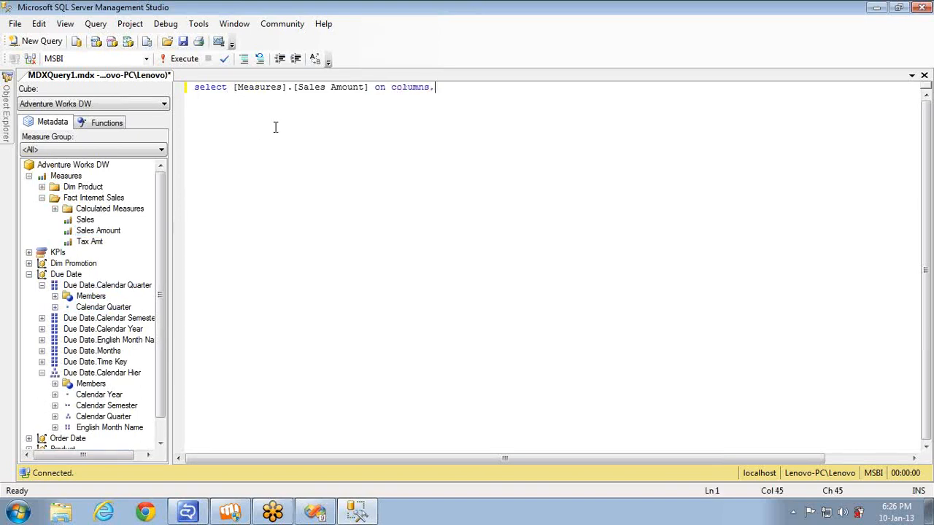
Step: Add a second query line that puts the dimension [Due Date] on rows
key("Return")
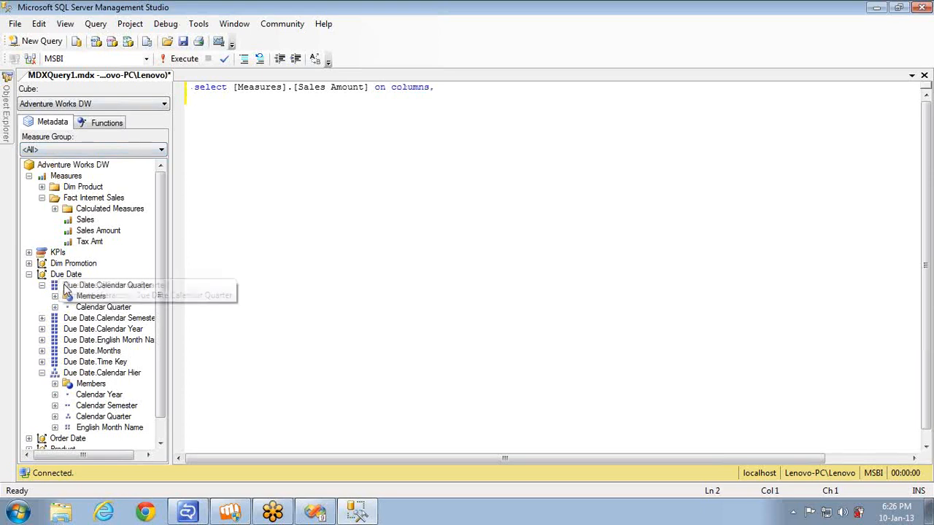
left_click_drag(64, 281, 219, 194)
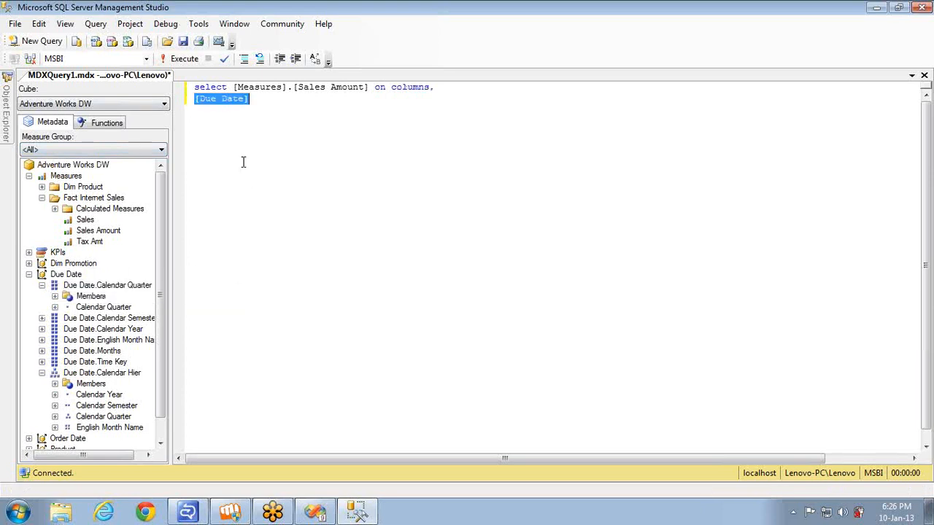
left_click(242, 162)
type("on r")
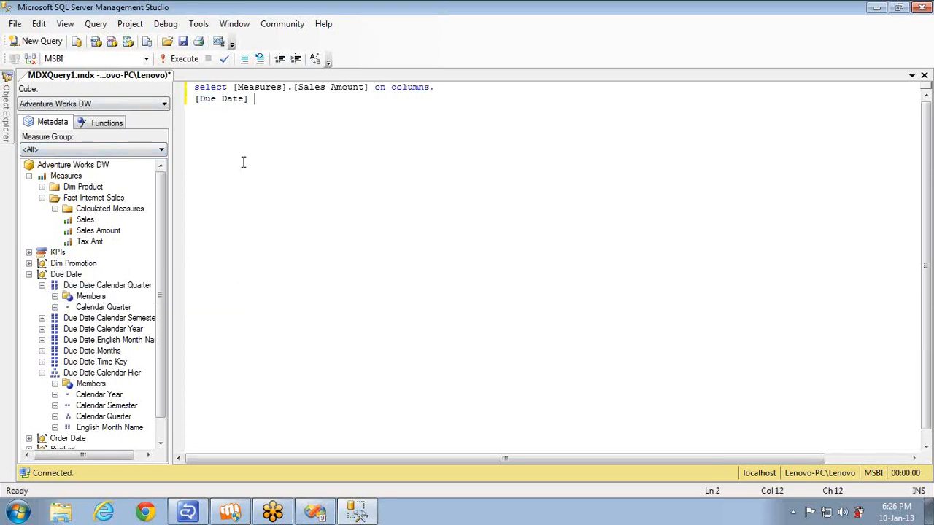
type("ows")
Step: Complete the query with "from [Adventure Works DW]" and execute it
key("Return")
type("from")
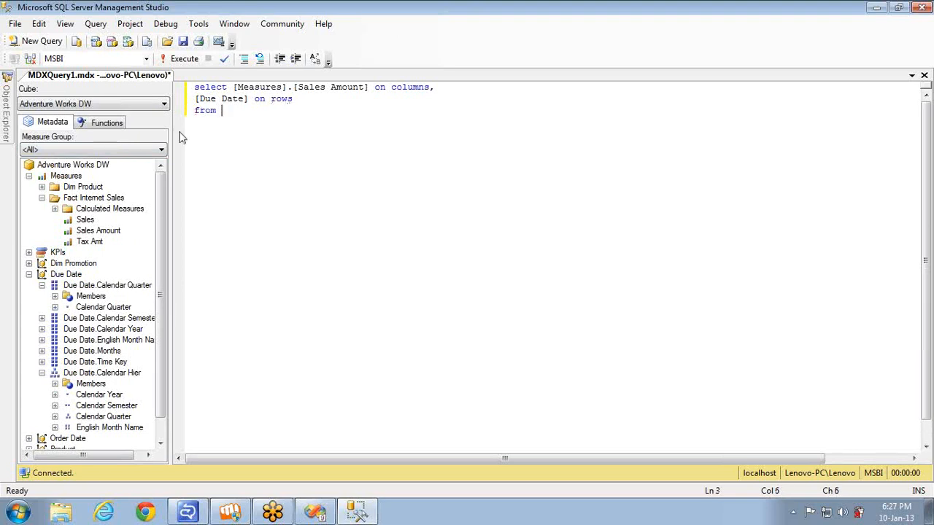
left_click_drag(86, 167, 235, 129)
left_click(275, 152)
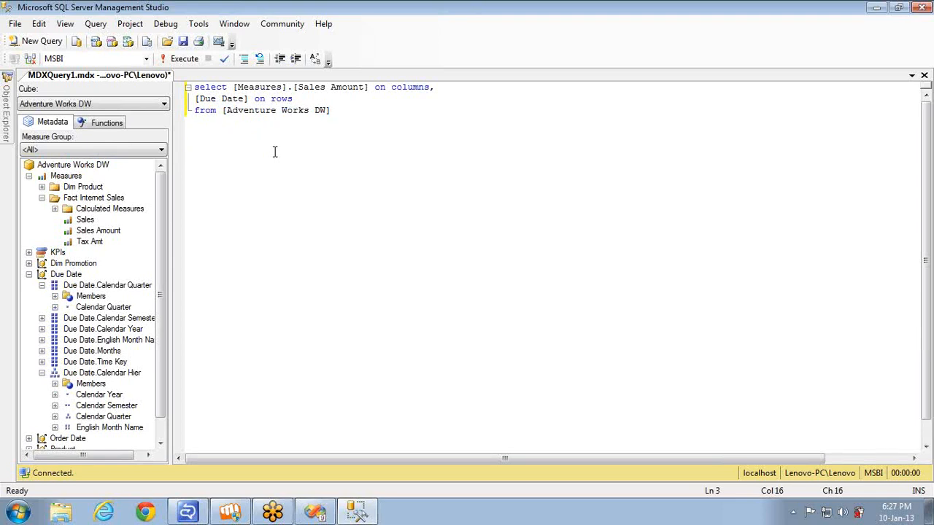
key("F5")
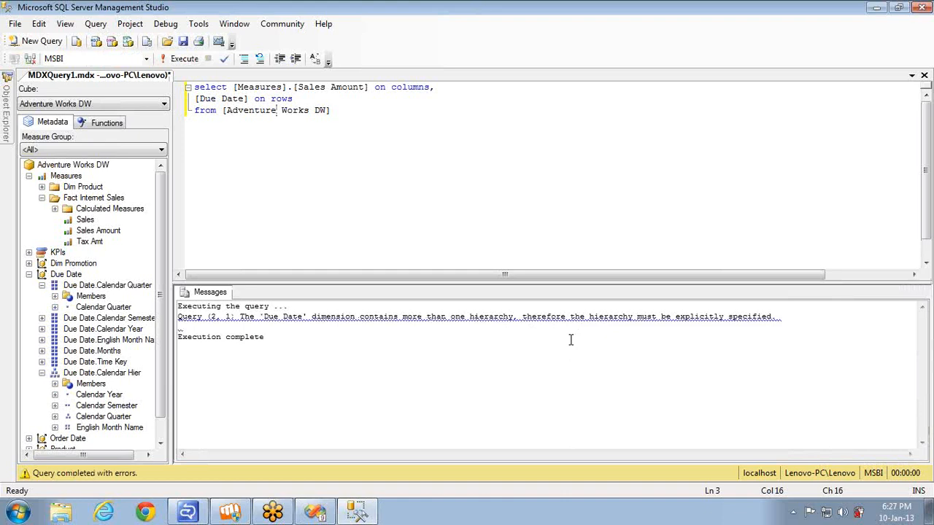
Step: Examine the hierarchies listed under the Due Date dimension, from Calendar Quarter through Calendar Hier, with their levels collapsed
left_click(42, 286)
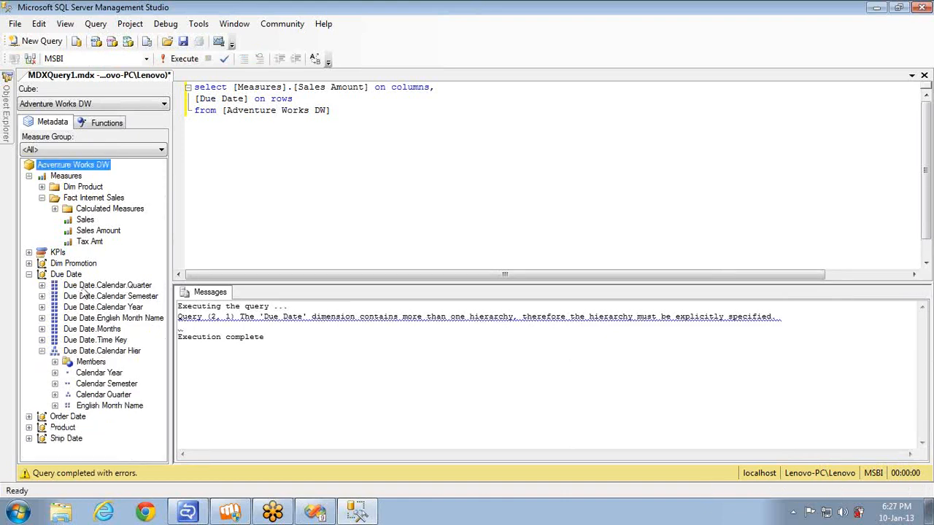
left_click(105, 288)
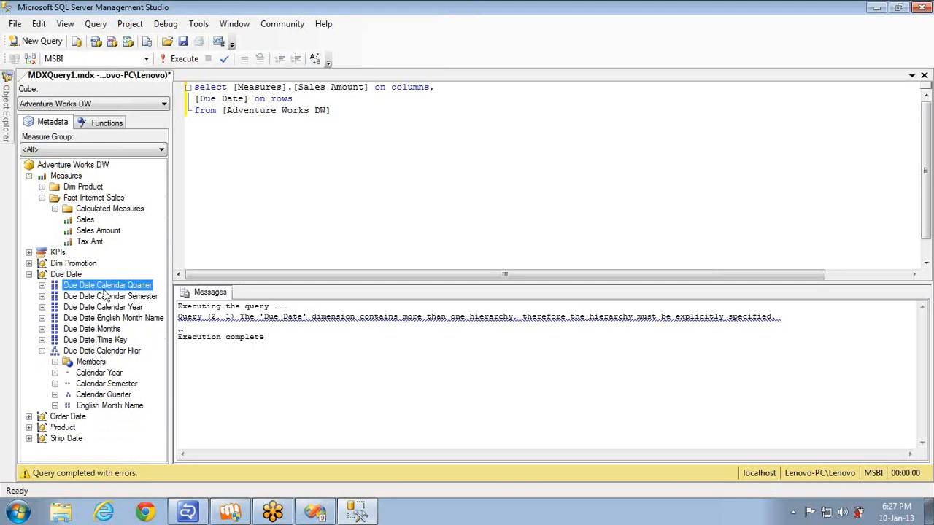
left_click(105, 295)
key("Down")
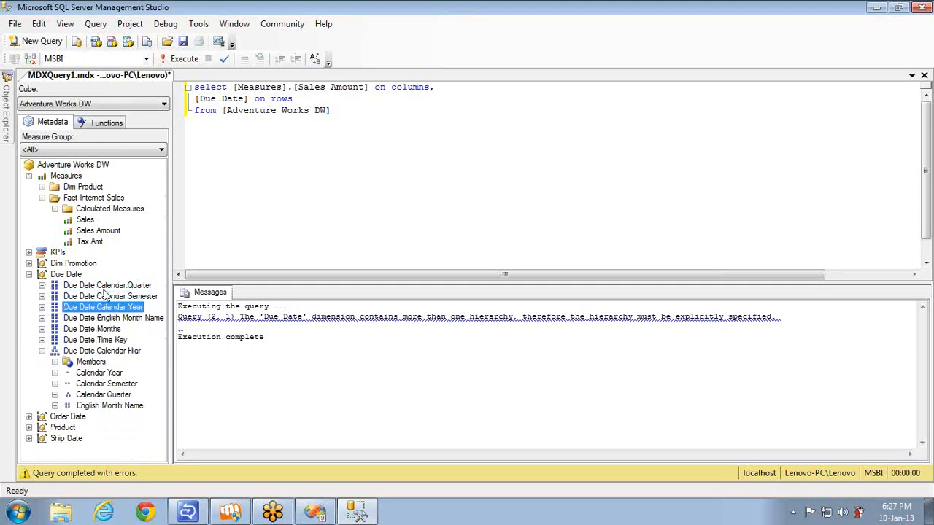
key("Down")
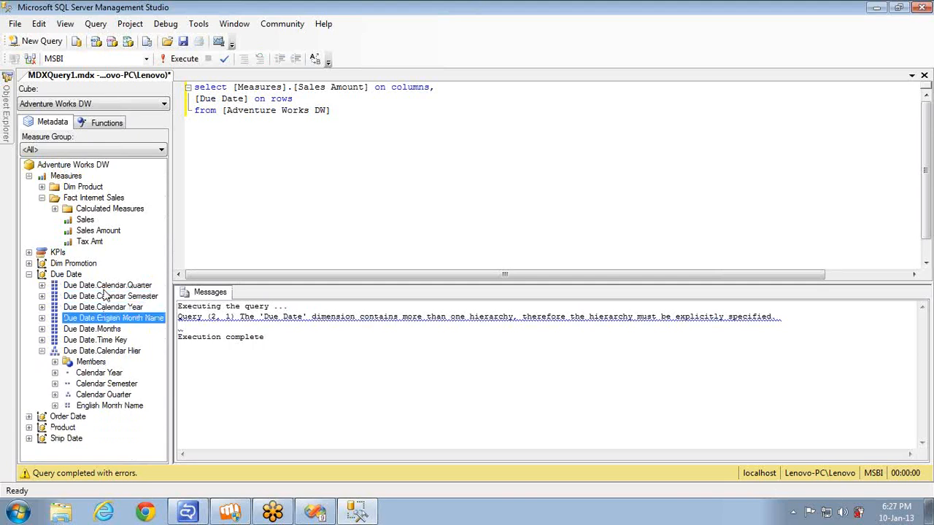
key("Down")
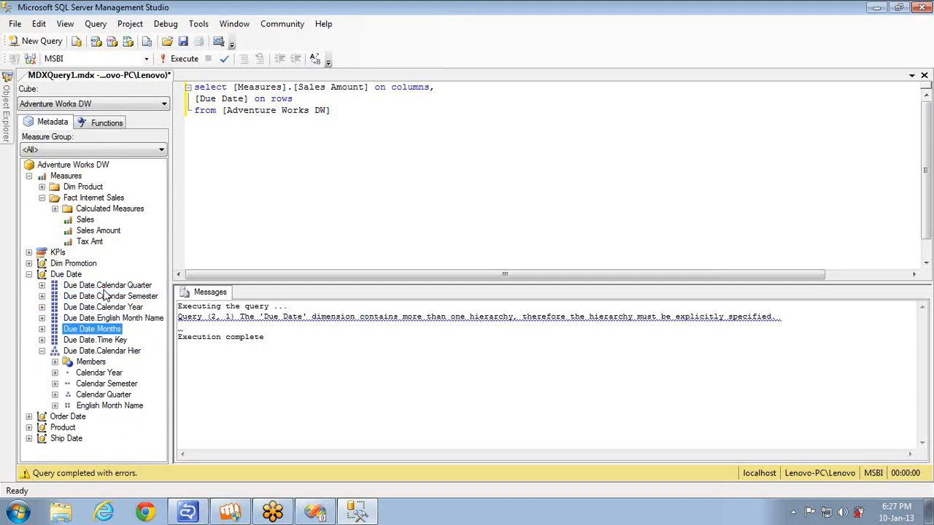
key("Down")
key("Down")
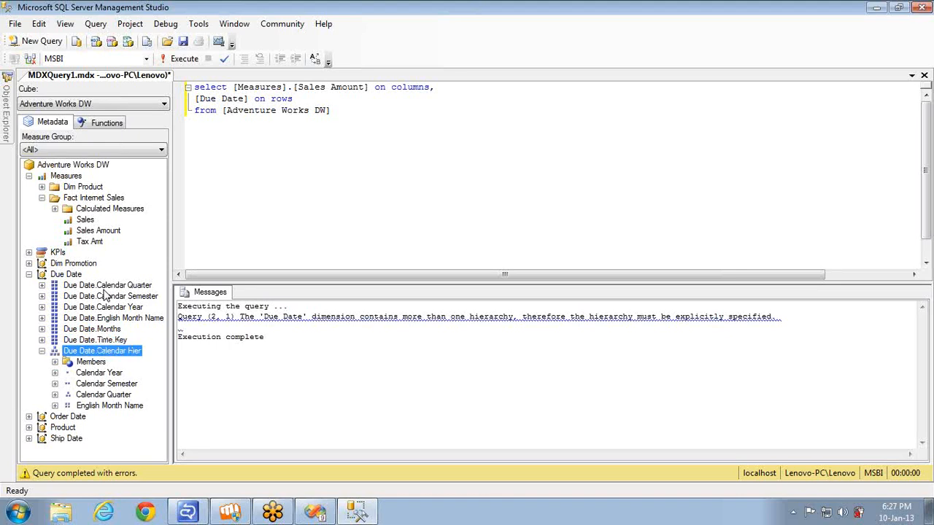
left_click(41, 351)
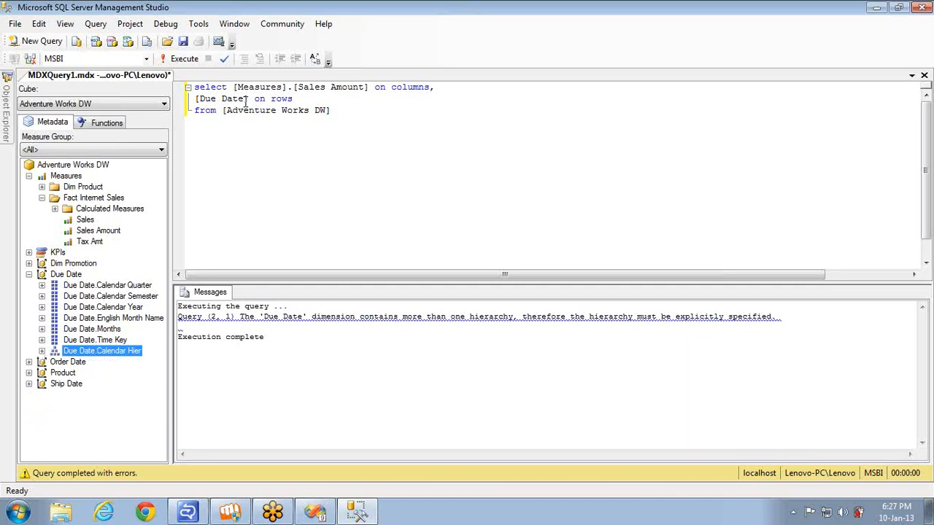
Step: Replace [Due Date] with [Dim Promotion] on the rows axis and execute the query
left_click_drag(249, 98, 195, 98)
key("Delete")
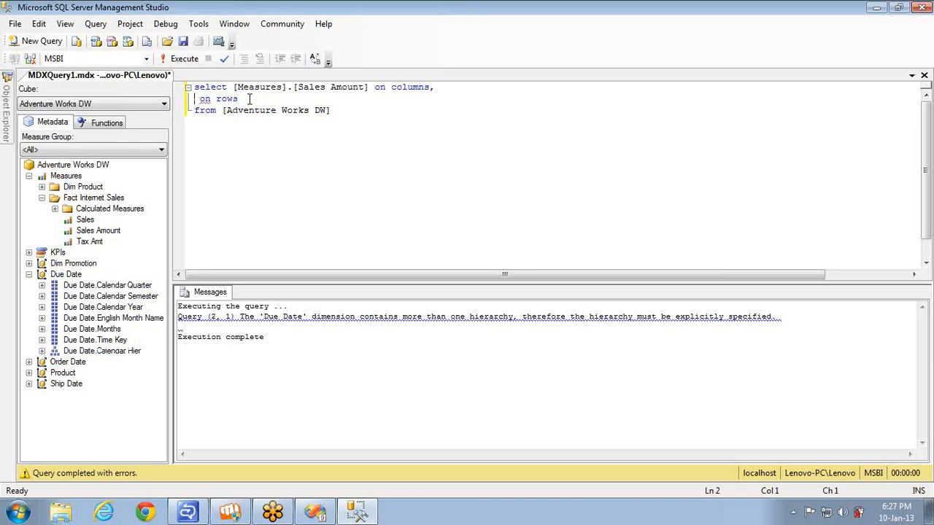
left_click_drag(73, 263, 195, 98)
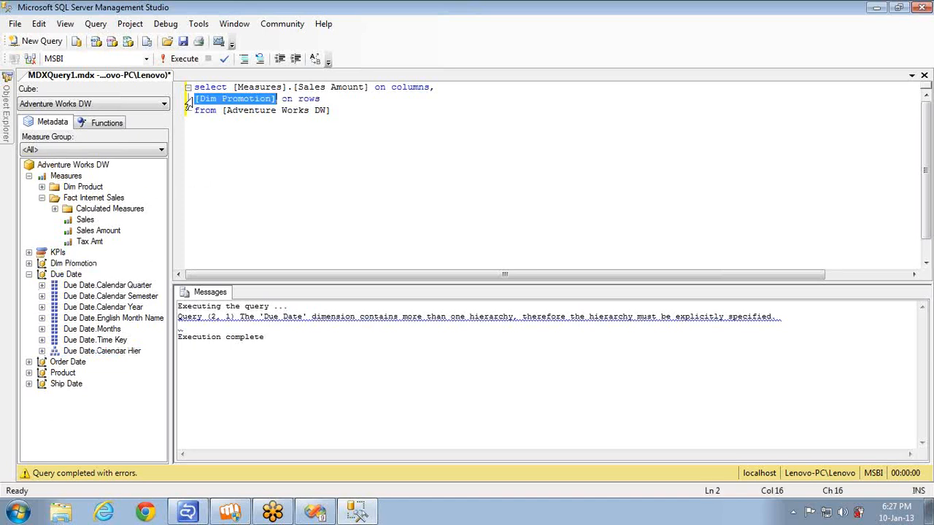
left_click(282, 153)
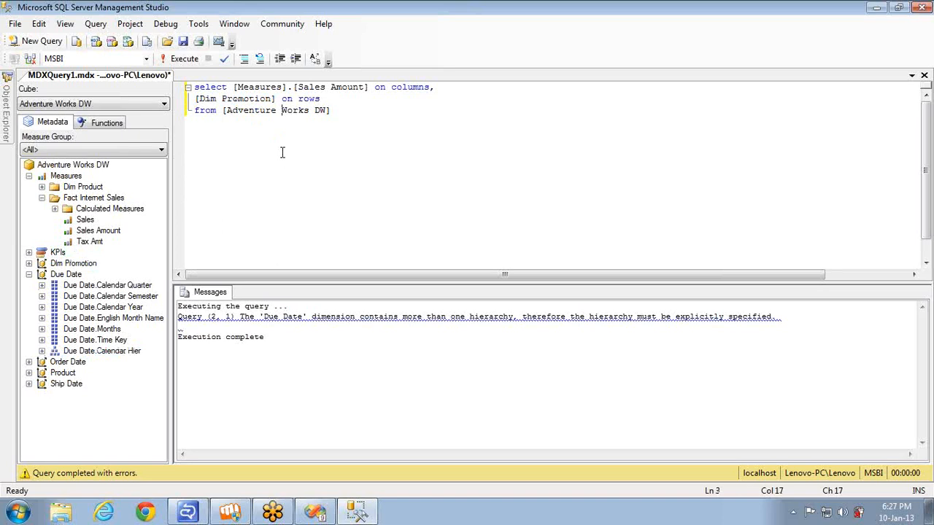
key("F5")
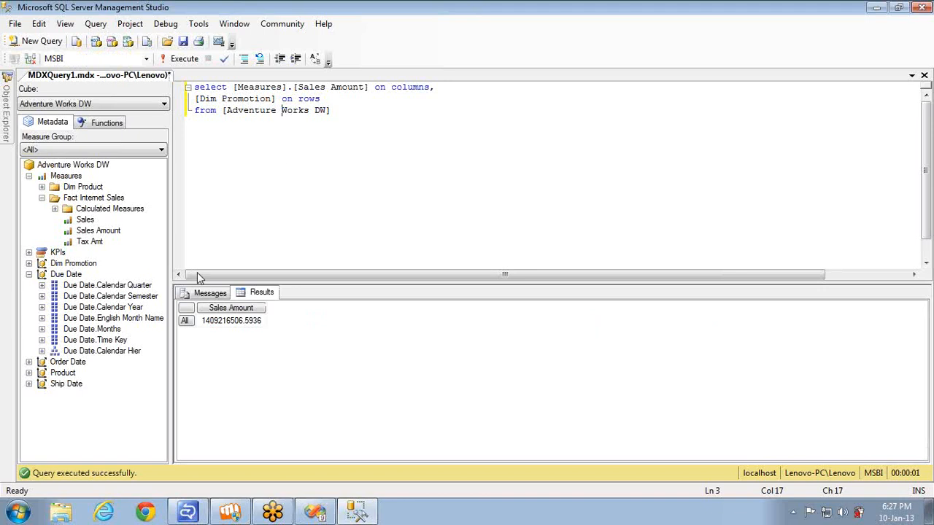
Step: Expand the Dim Promotion dimension and compare its Promotion hierarchy with the row returned in the results
left_click(29, 264)
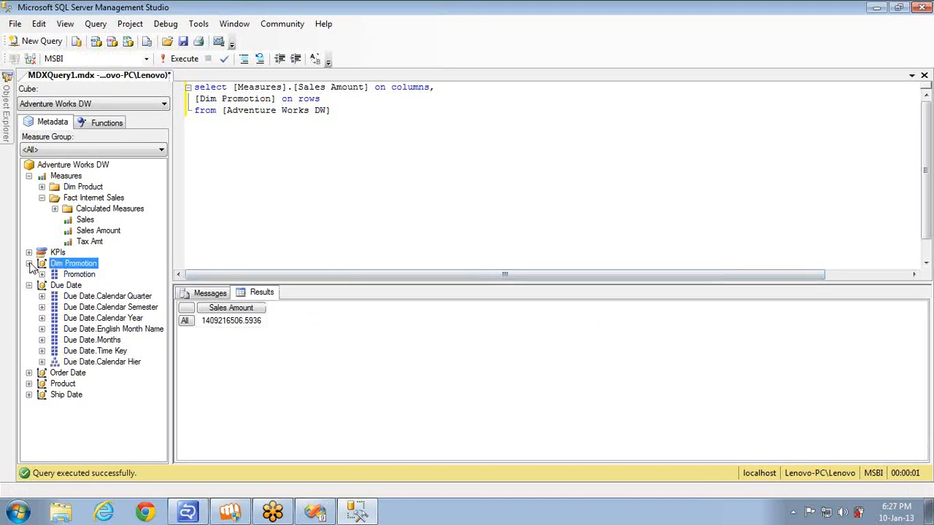
left_click(76, 275)
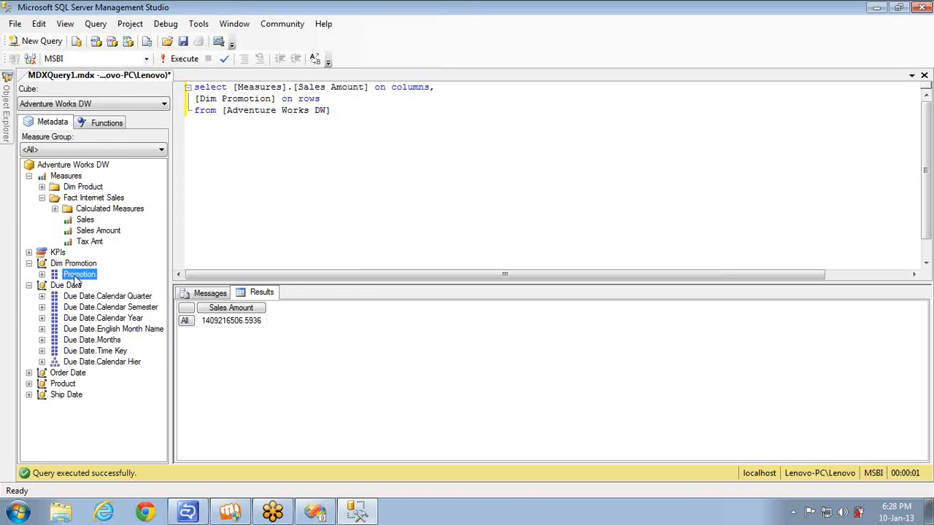
left_click(73, 264)
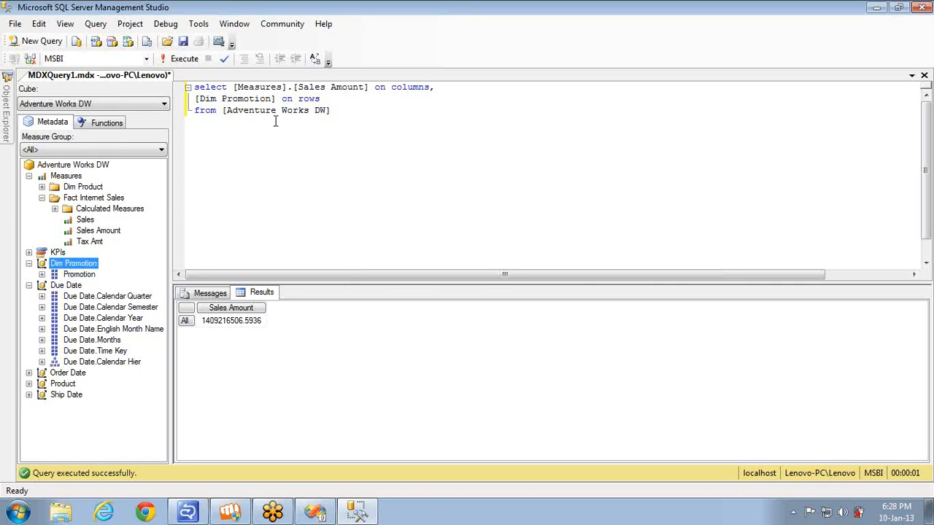
left_click(185, 326)
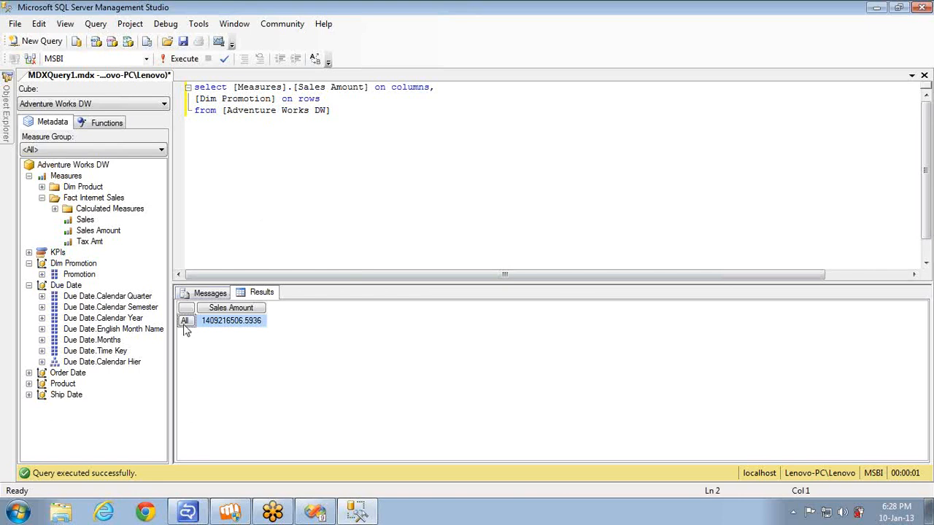
left_click(76, 277)
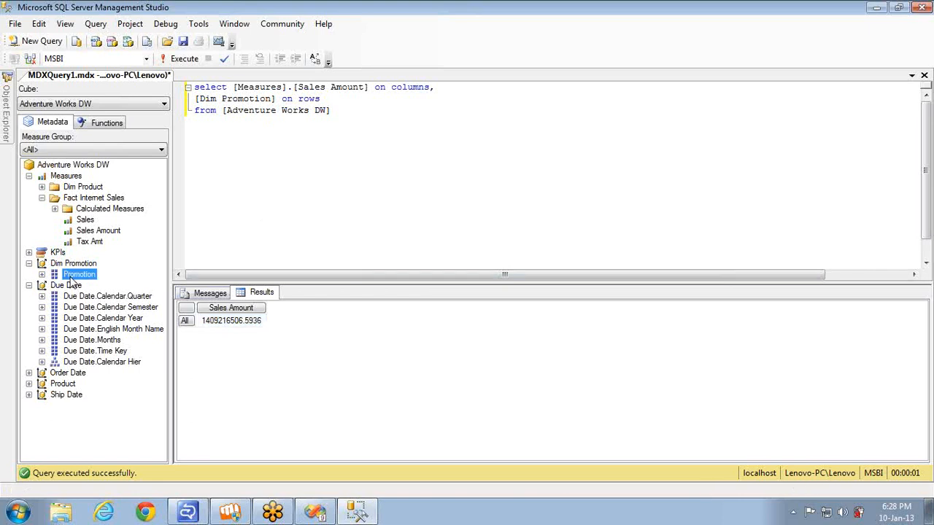
Step: Replace the rows expression with the hierarchy [Dim Promotion].[Promotion] and execute the query
left_click(277, 100)
key("shift+Home")
key("Delete")
left_click_drag(73, 277, 197, 101)
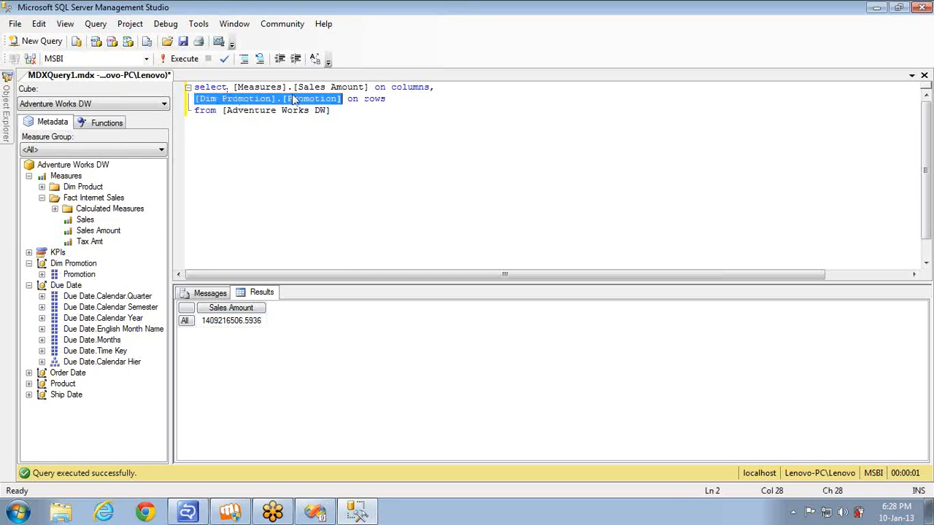
left_click(294, 154)
key("F5")
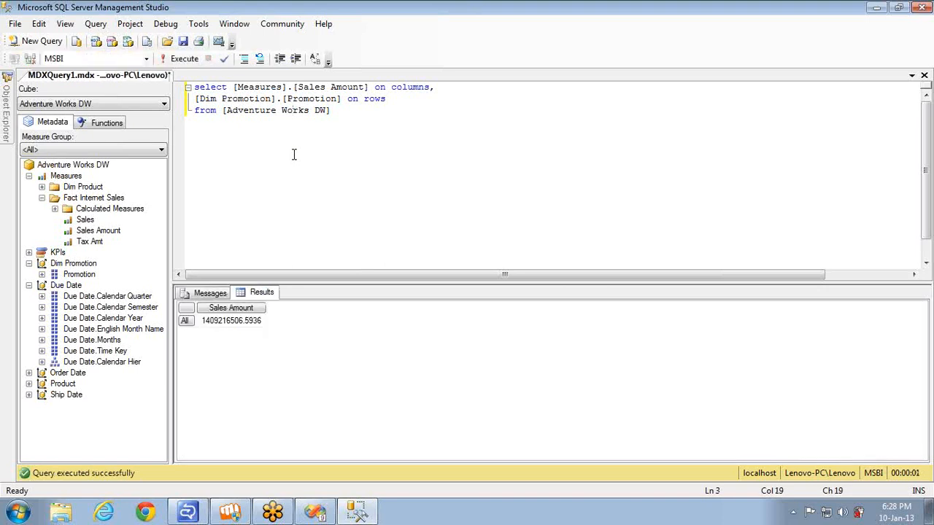
Step: Replace the rows expression with the level [Dim Promotion].[Promotion].[Promotion] from the expanded Promotion hierarchy
left_click(342, 98)
key("shift+Home")
key("BackSpace")
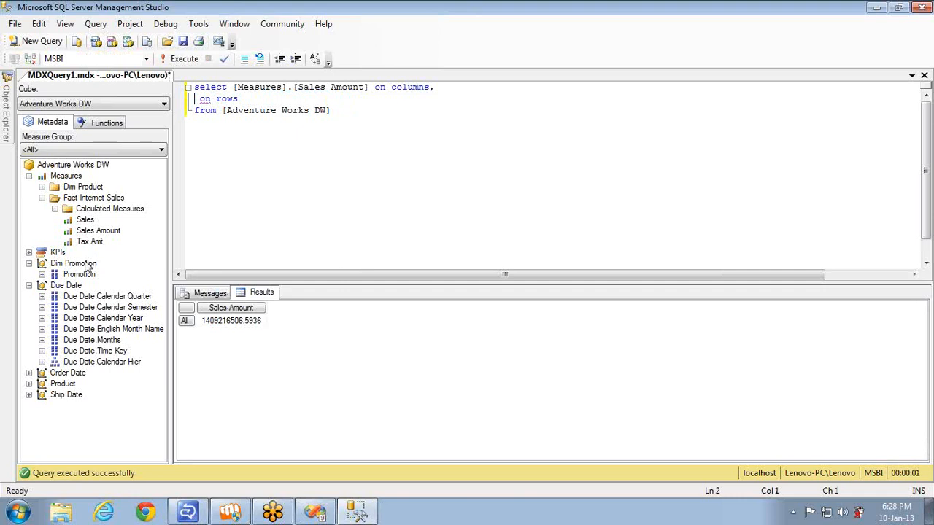
left_click(42, 274)
left_click_drag(89, 298, 195, 102)
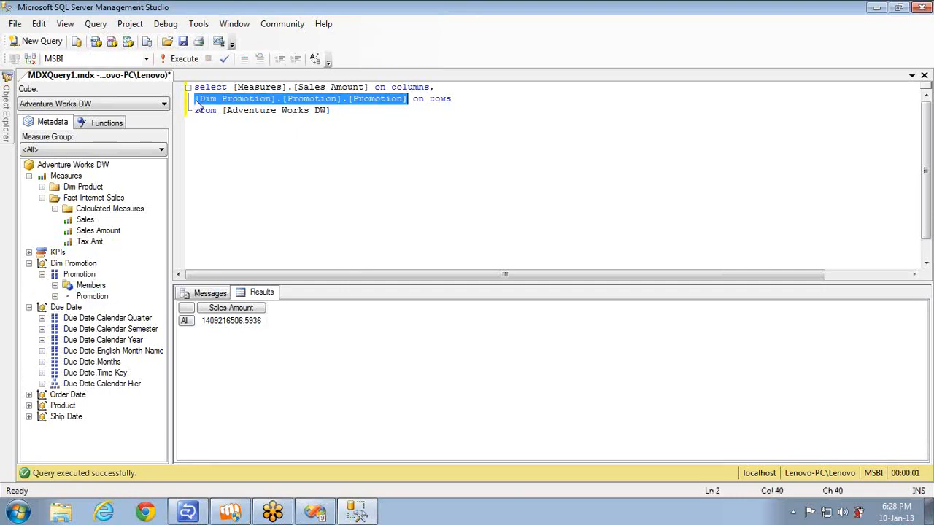
Step: Execute the query with the level [Dim Promotion].[Promotion].[Promotion] on the rows axis
left_click(258, 154)
key("F5")
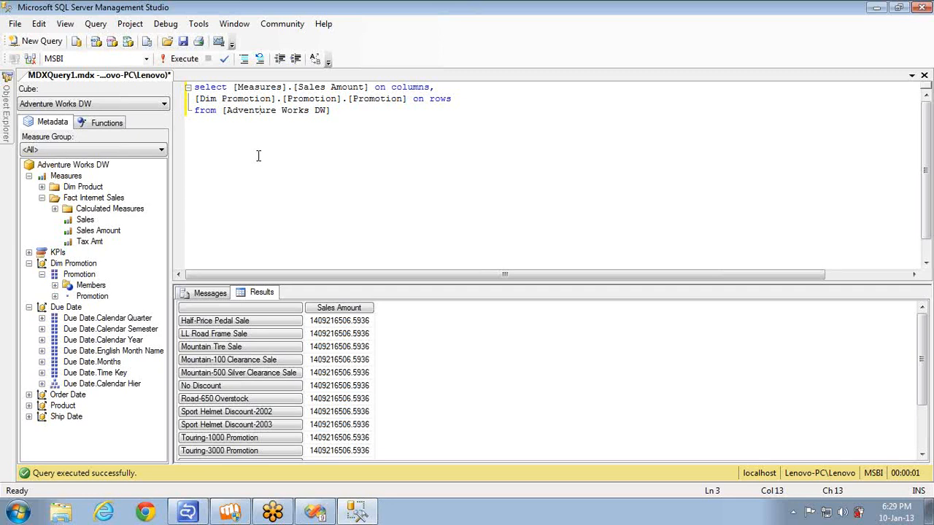
left_click(354, 163)
Step: Remove the level part .[Promotion] from the rows expression, leaving [Dim Promotion].[Promotion], and execute the query
left_click(407, 99)
key("shift+Left")
key("shift+Left")
key("shift+Left")
key("shift+Left")
key("shift+Left")
key("shift+Left")
key("shift+Left")
key("shift+Left")
key("shift+Left")
key("shift+Left")
key("shift+Left")
key("shift+Left")
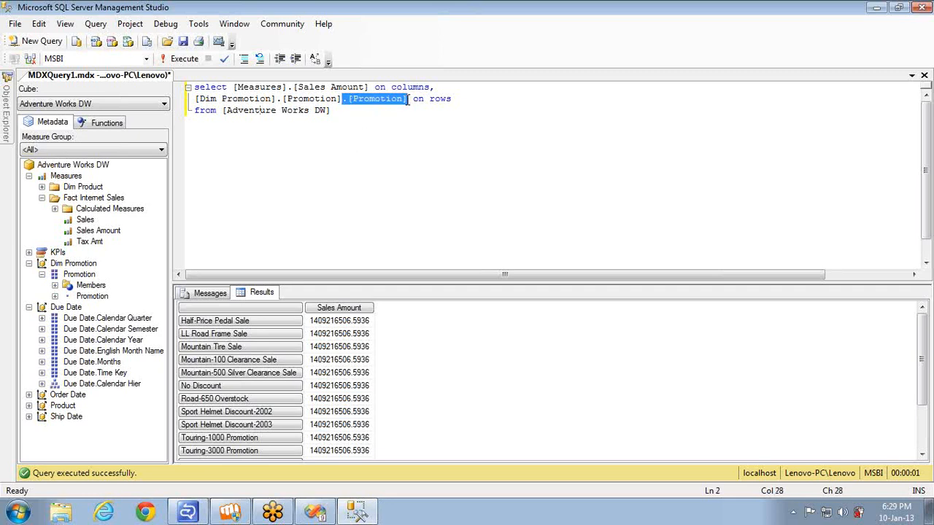
key("Delete")
key("F5")
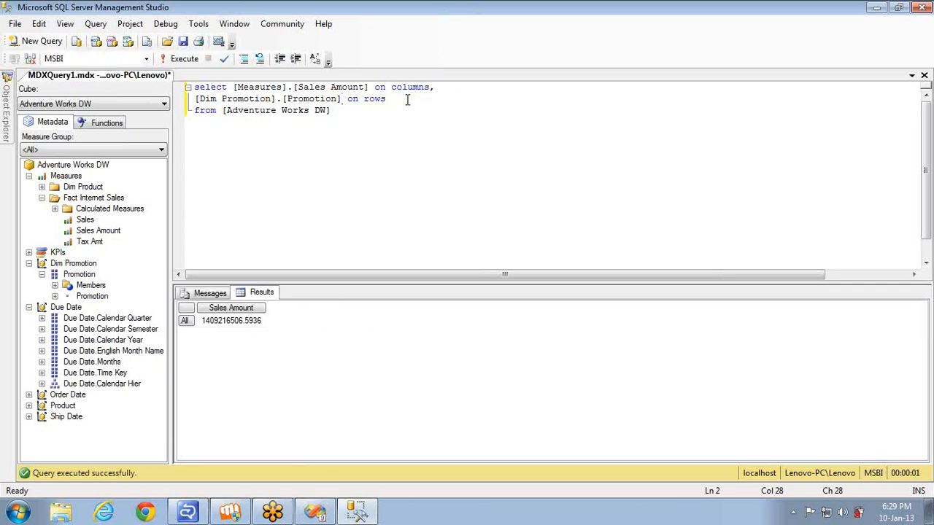
Step: Append .[All] to the rows expression to make [Dim Promotion].[Promotion].[All] and execute the query
type(".[All[")
key("shift+Up")
key("BackSpace")
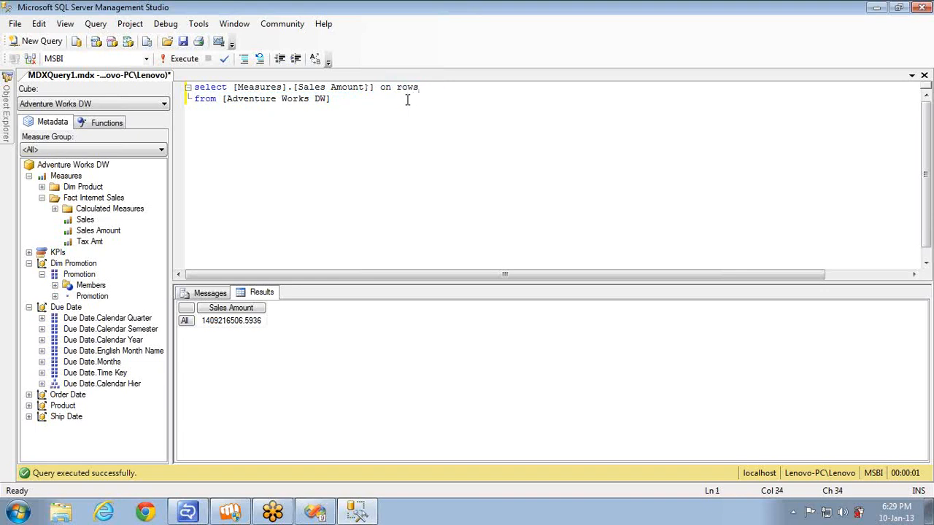
key("ctrl+z")
key("Down")
key("Up")
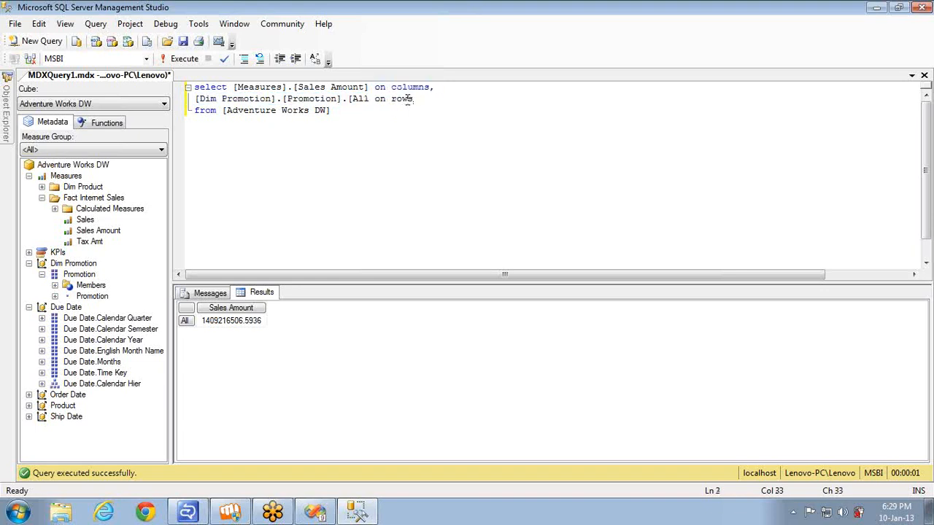
type("]")
key("F5")
Step: Replace the rows expression with [Due Date].[Calendar Year].[All] and execute the query
double_click(360, 99)
left_click(373, 99)
key("shift+Home")
key("Delete")
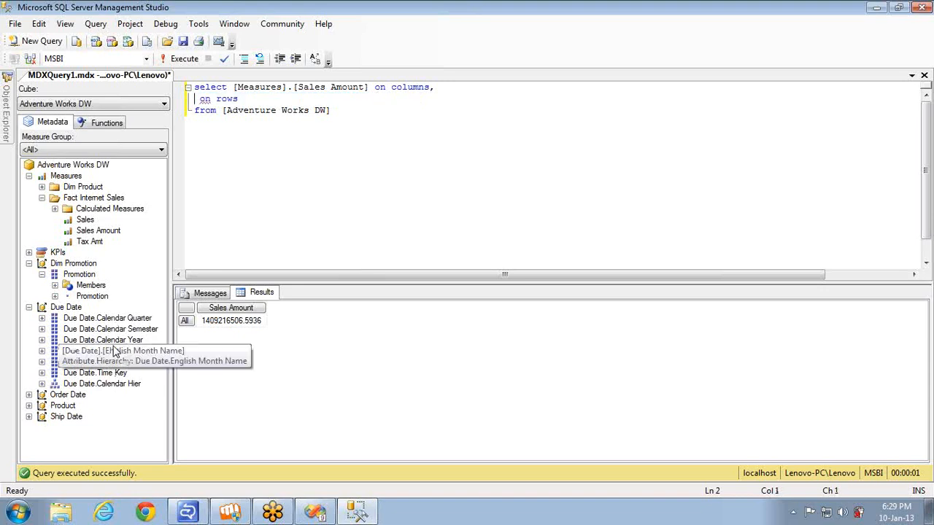
left_click_drag(113, 343, 189, 110)
key("Right")
type(".[Al]")
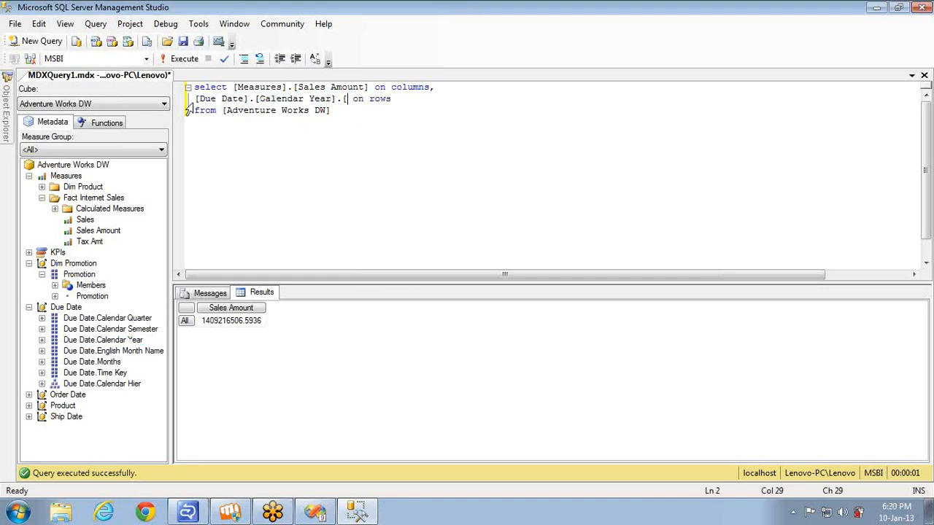
key("BackSpace")
type("l]")
key("F5")
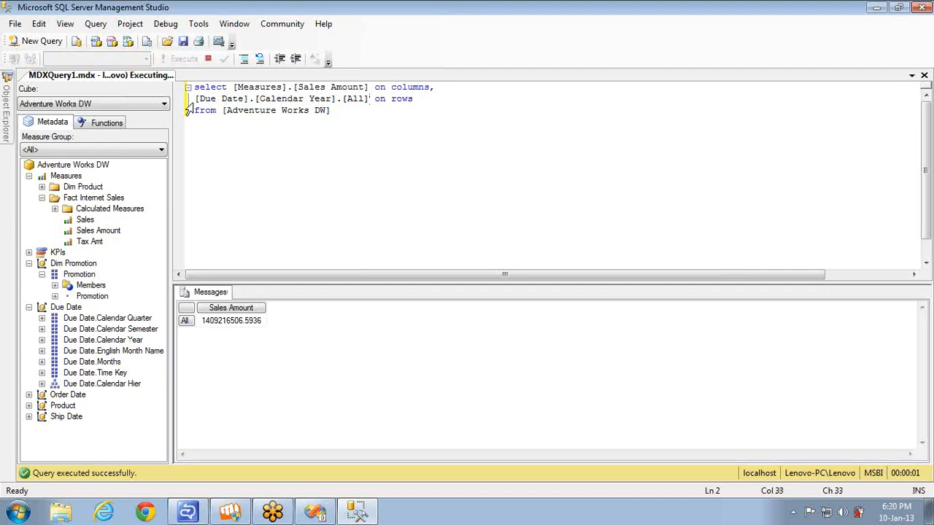
Step: Remove .[All] from the rows expression, leaving [Due Date].[Calendar Year], and execute the query
key("BackSpace")
key("BackSpace")
key("BackSpace")
key("BackSpace")
key("BackSpace")
key("BackSpace")
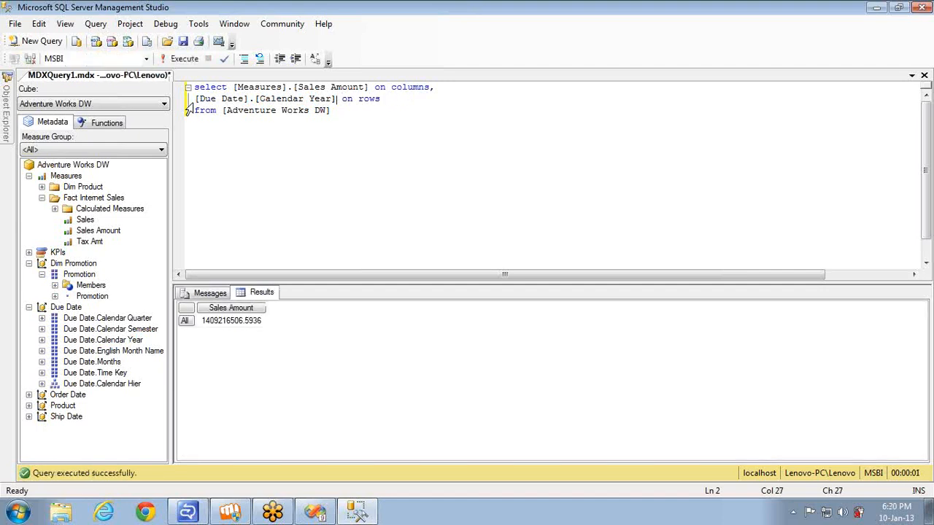
key("F5")
Step: Examine the Due Date dimension's Calendar Quarter, Calendar Semester and Calendar Year attribute hierarchies in the cube metadata
left_click(55, 310)
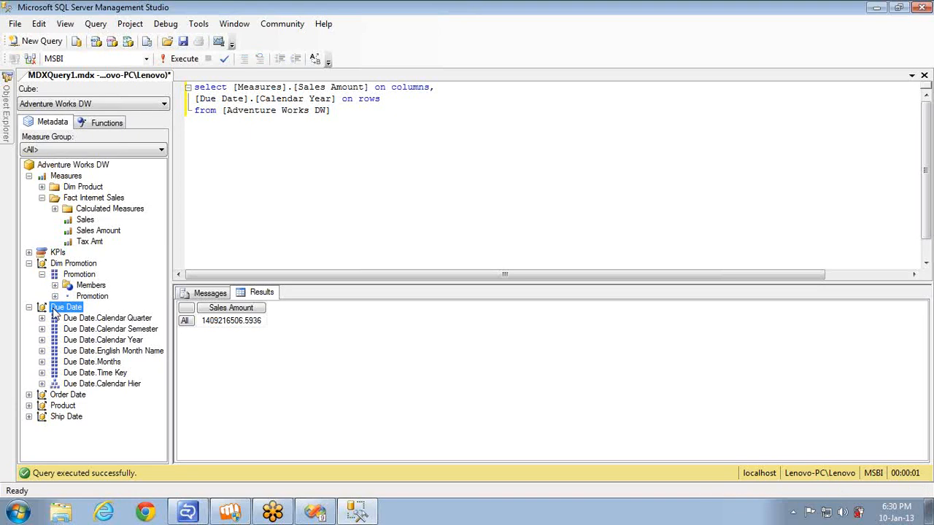
left_click(93, 320)
left_click(102, 330)
left_click(107, 340)
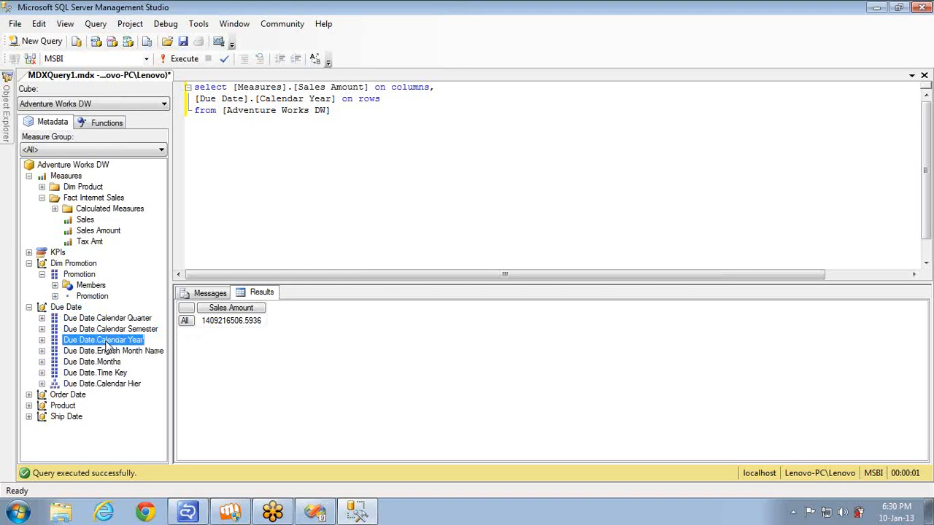
Step: Sketch a table grid of four columns and five rows over the blank query area with the screen pen
left_click(739, 179)
left_click(748, 203)
mouse_move(463, 114)
left_mouse_down()
mouse_move(460, 179)
mouse_move(590, 228)
mouse_move(571, 94)
mouse_move(458, 116)
mouse_move(489, 201)
mouse_move(489, 232)
left_mouse_up()
left_click_drag(507, 120, 520, 242)
left_click_drag(542, 113, 558, 226)
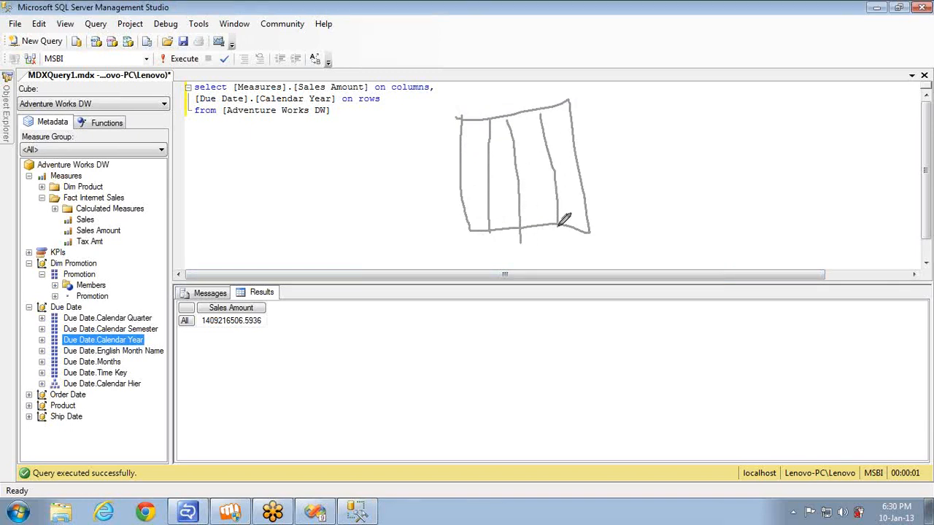
left_click_drag(460, 146, 567, 129)
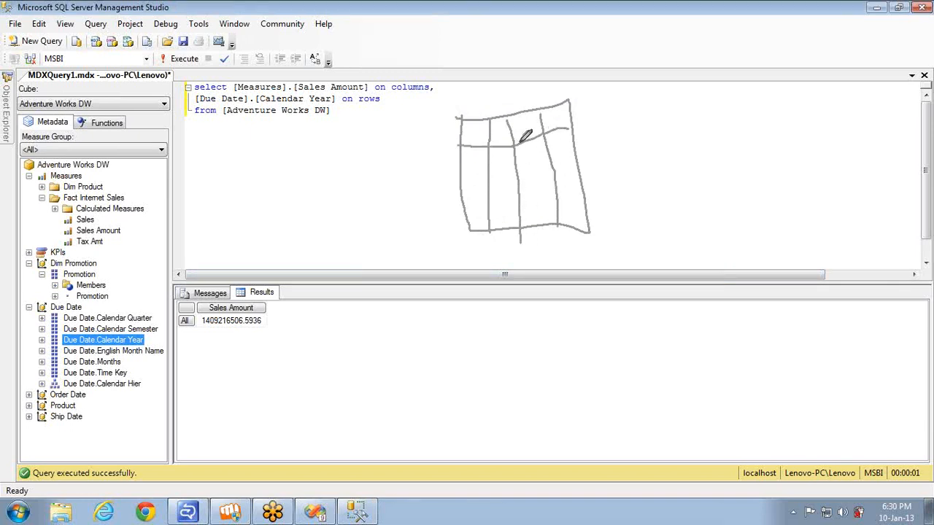
left_click_drag(461, 160, 583, 150)
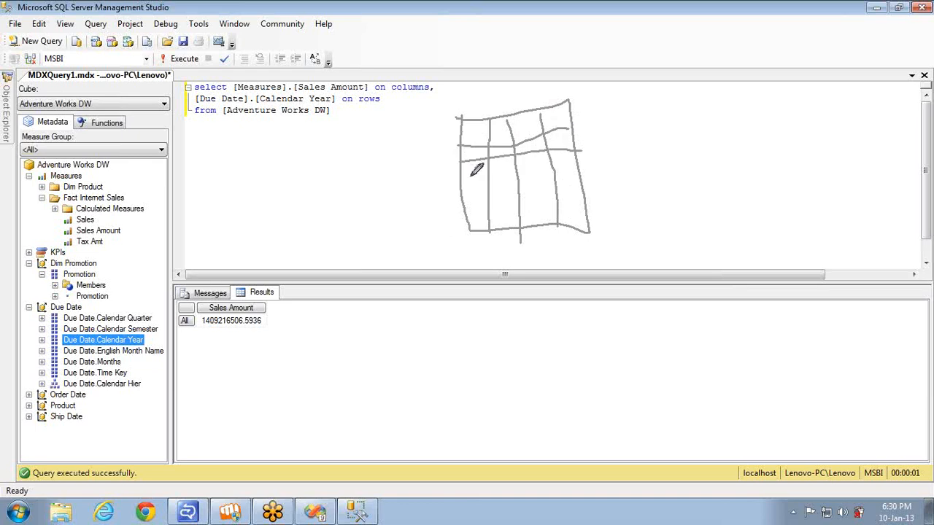
left_click_drag(462, 177, 553, 166)
mouse_move(465, 194)
left_mouse_down()
mouse_move(479, 204)
mouse_move(584, 195)
left_mouse_up()
Step: Mark the sketched grid's columns with arrows, tick and outline its last column, and add line marks beside its rows
mouse_move(655, 53)
left_mouse_down()
mouse_move(589, 82)
mouse_move(591, 67)
mouse_move(610, 76)
left_mouse_up()
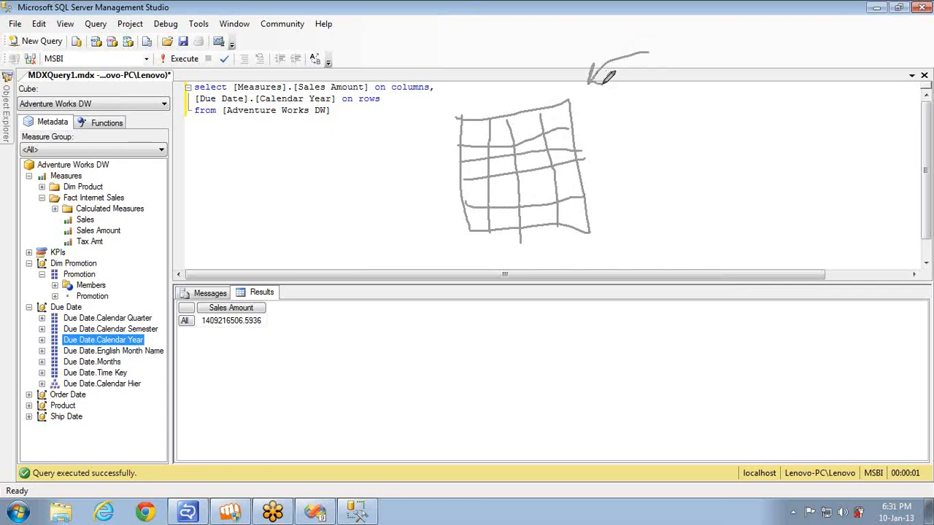
mouse_move(482, 80)
left_mouse_down()
mouse_move(471, 114)
mouse_move(466, 108)
mouse_move(476, 109)
left_mouse_up()
mouse_move(500, 75)
left_mouse_down()
mouse_move(499, 104)
mouse_move(494, 94)
mouse_move(518, 104)
mouse_move(513, 95)
left_mouse_up()
left_click_drag(513, 94, 588, 94)
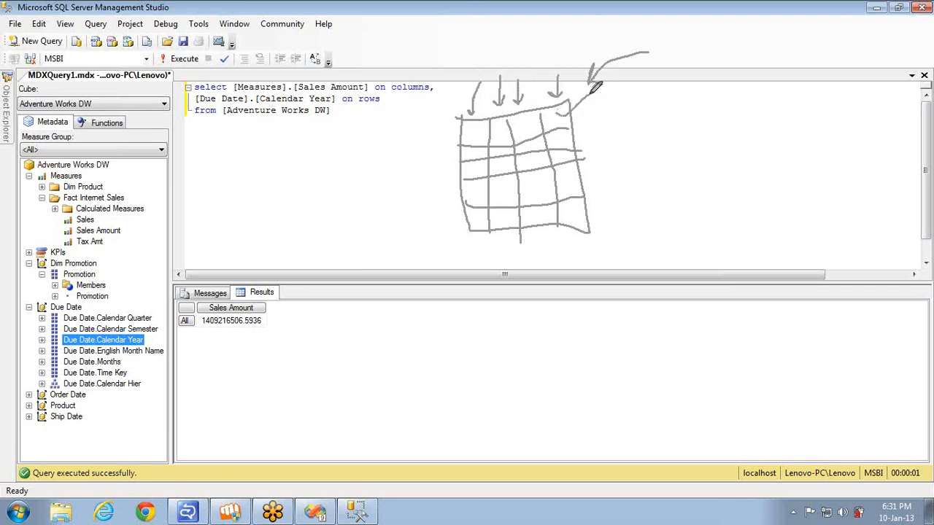
left_click_drag(561, 136, 591, 122)
left_click_drag(564, 155, 585, 151)
left_click_drag(568, 182, 600, 166)
left_click_drag(577, 212, 612, 193)
mouse_move(563, 62)
left_mouse_down()
mouse_move(547, 128)
mouse_move(552, 157)
mouse_move(570, 219)
mouse_move(593, 224)
mouse_move(594, 96)
mouse_move(559, 68)
left_mouse_up()
left_click_drag(476, 130, 431, 130)
mouse_move(470, 157)
left_mouse_down()
mouse_move(439, 160)
mouse_move(446, 192)
left_mouse_up()
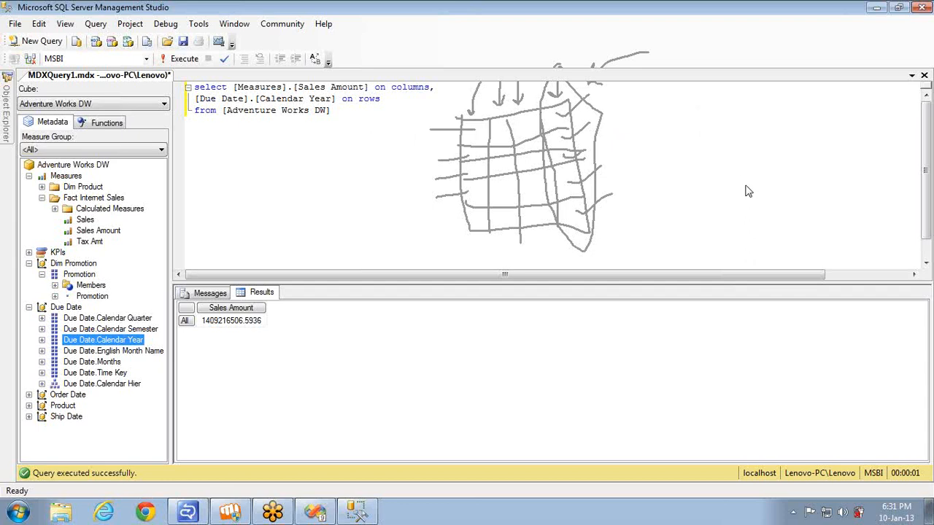
left_click(335, 138)
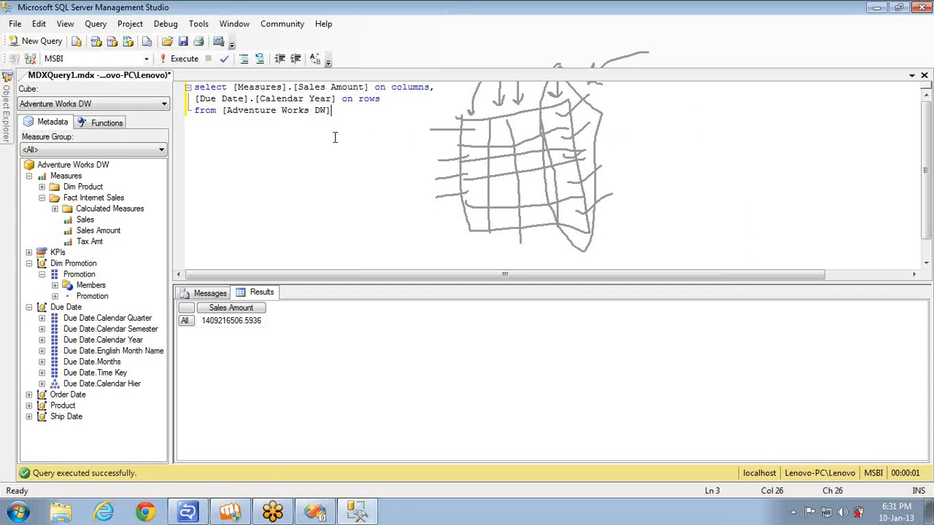
Step: Expand the Due Date.Calendar Year hierarchy's Members folder down to the individual years under All
left_click(63, 309)
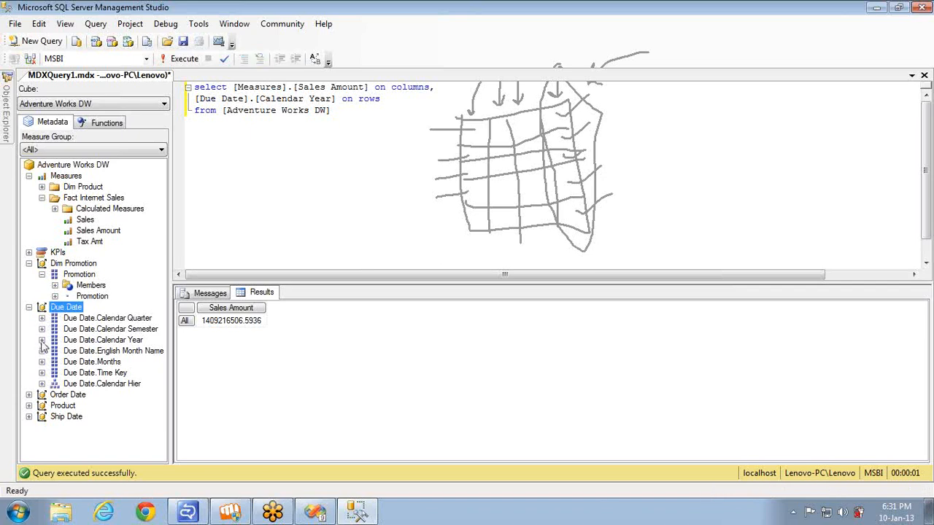
left_click(42, 339)
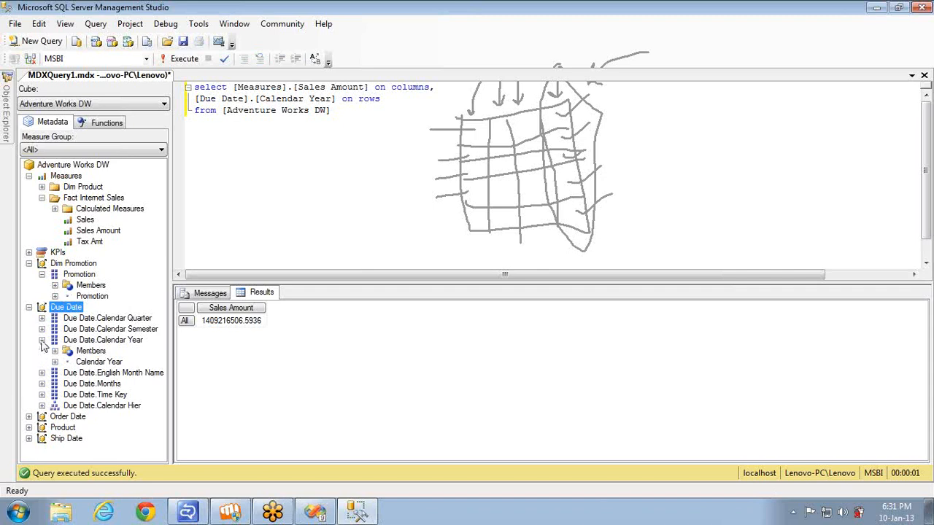
left_click(88, 352)
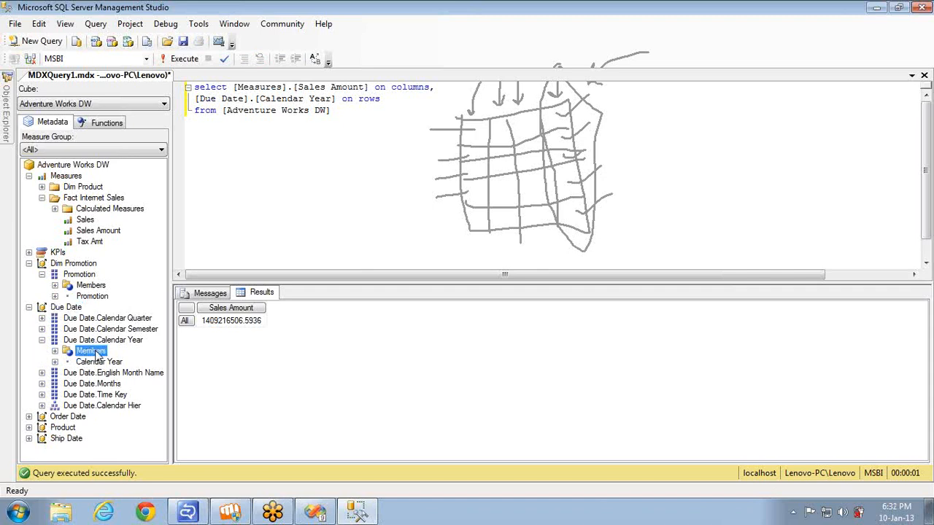
left_click(55, 350)
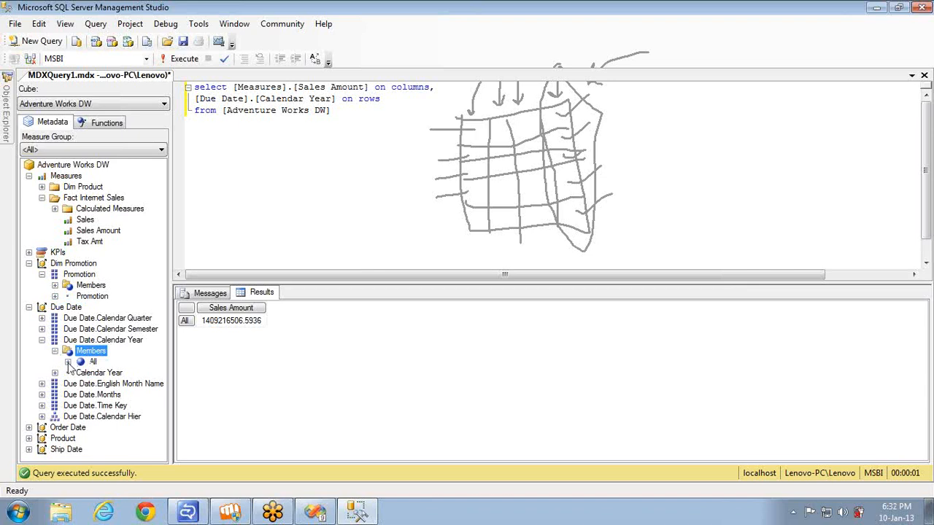
left_click(67, 361)
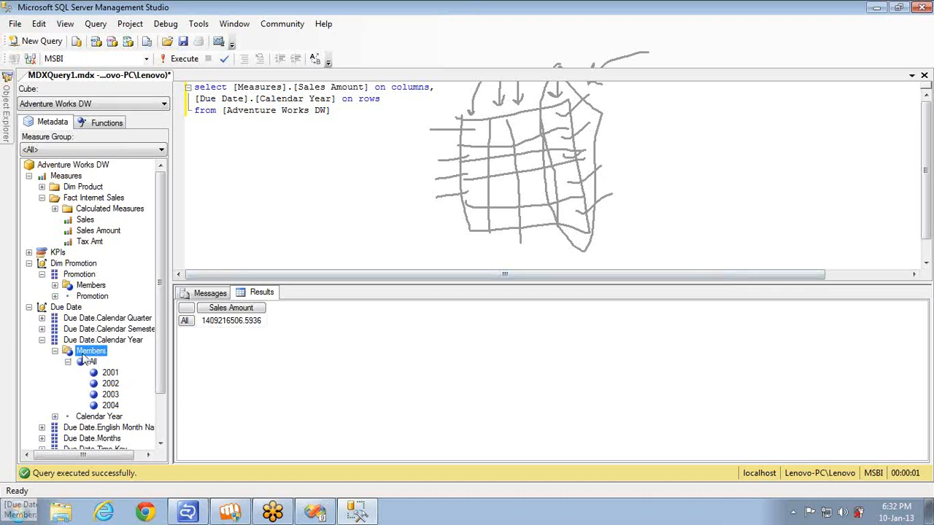
Step: Append .members to [Due Date].[Calendar Year] in the rows expression and execute the query
left_click(337, 99)
type(".members")
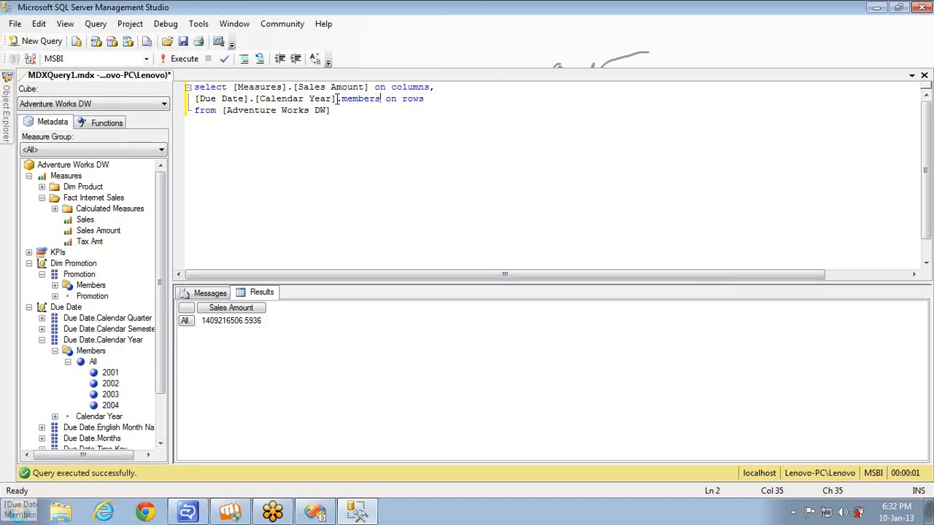
key("F5")
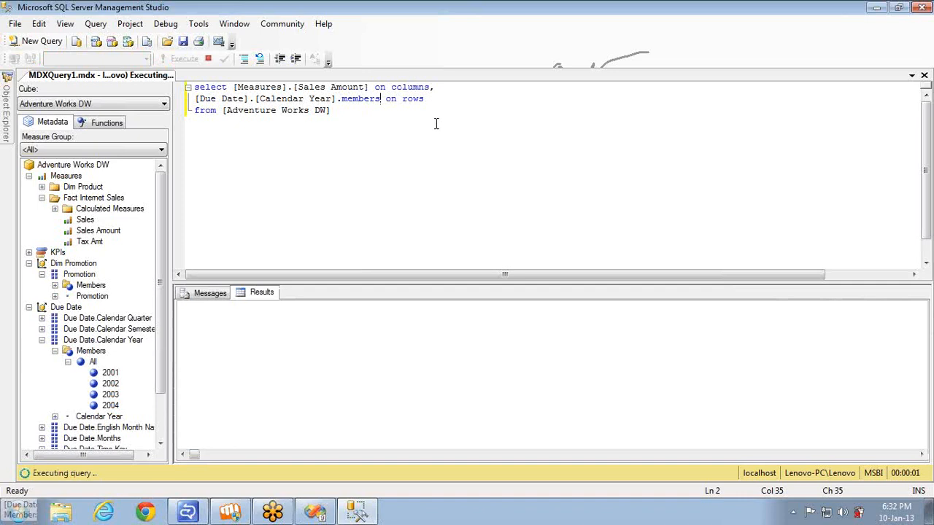
Step: Compare the Calendar Year hierarchy's All and year members in the metadata with the rows in the results
left_click(55, 352)
left_click(55, 351)
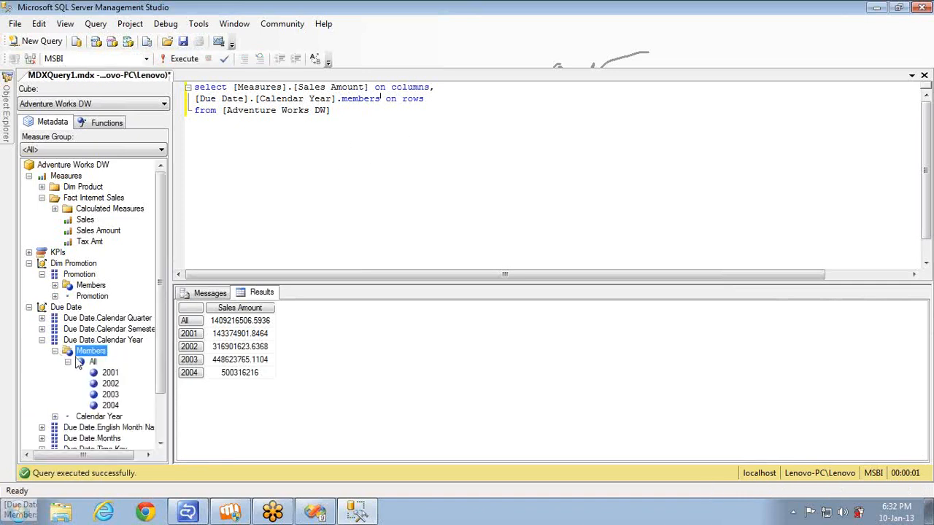
left_click(94, 362)
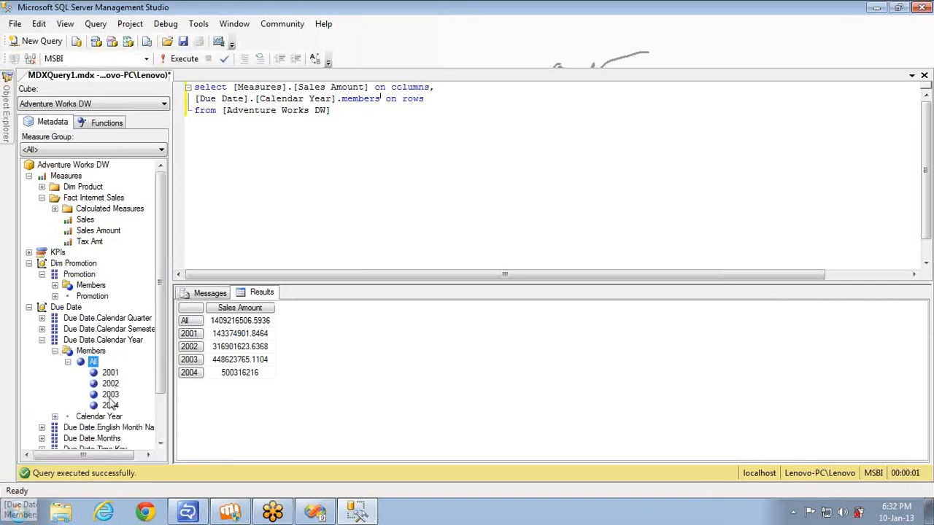
Step: Collapse the Calendar Year members and expand the Due Date.Calendar Semester hierarchy's members under All
left_click(56, 352)
left_click(42, 330)
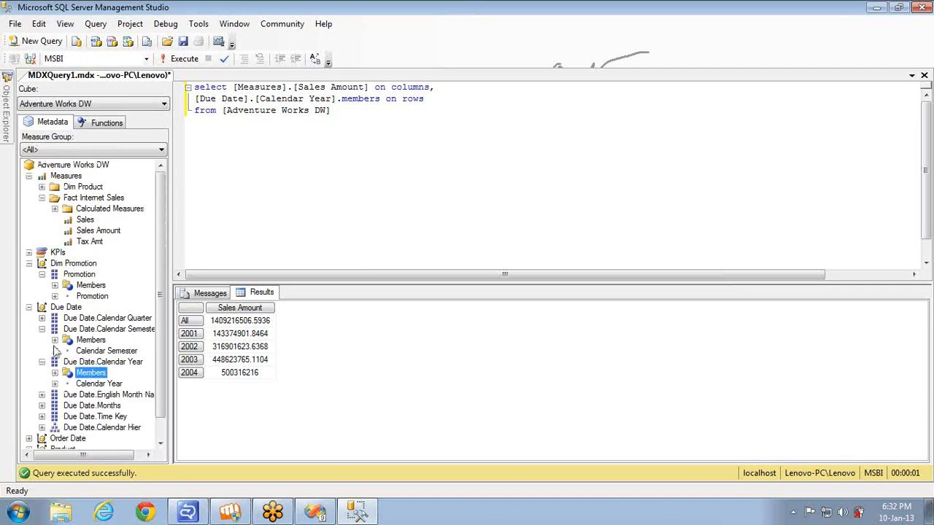
left_click(55, 340)
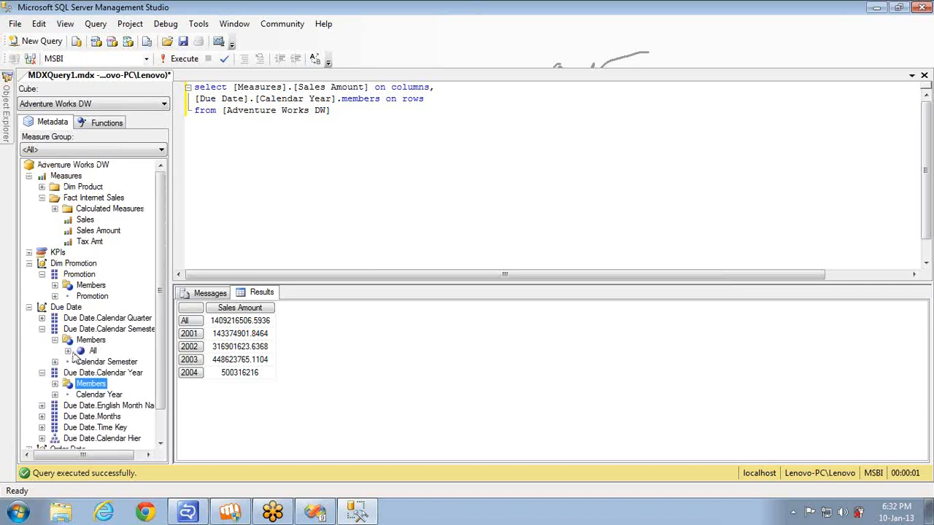
left_click(68, 352)
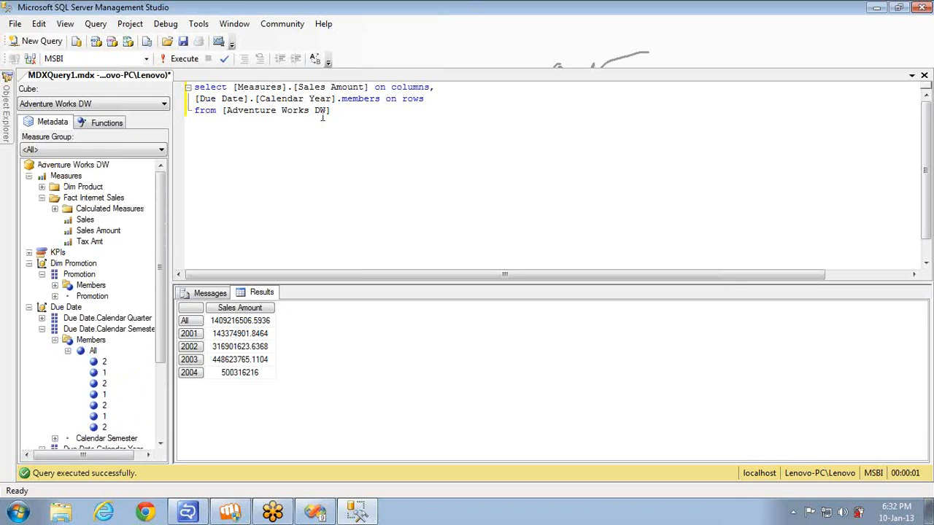
Step: Change the rows expression to [Due Date].[Calendar semester].members and execute the query
left_click(334, 98)
double_click(331, 98)
type("seme")
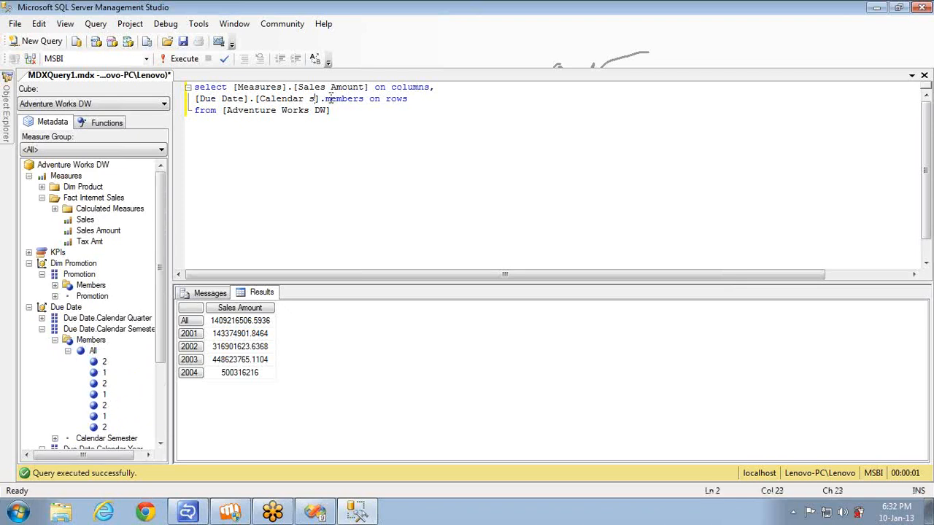
type("ster")
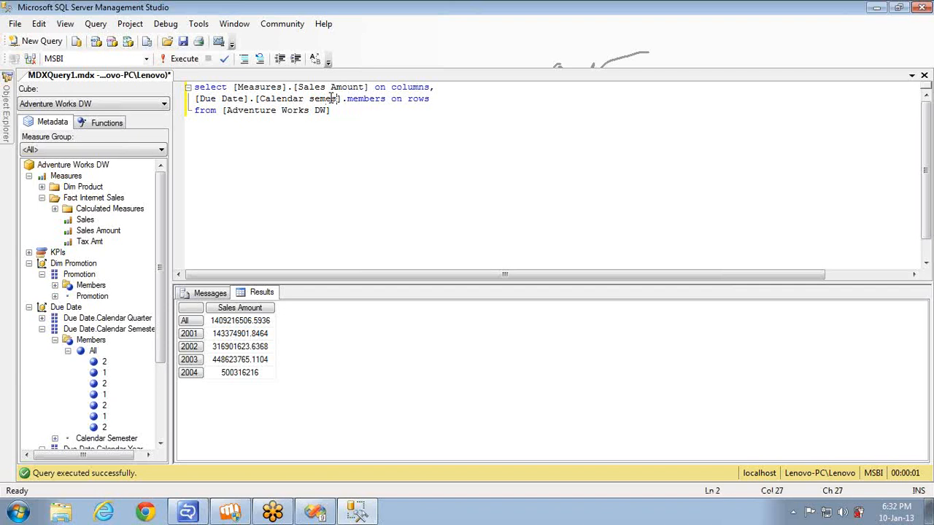
key("F5")
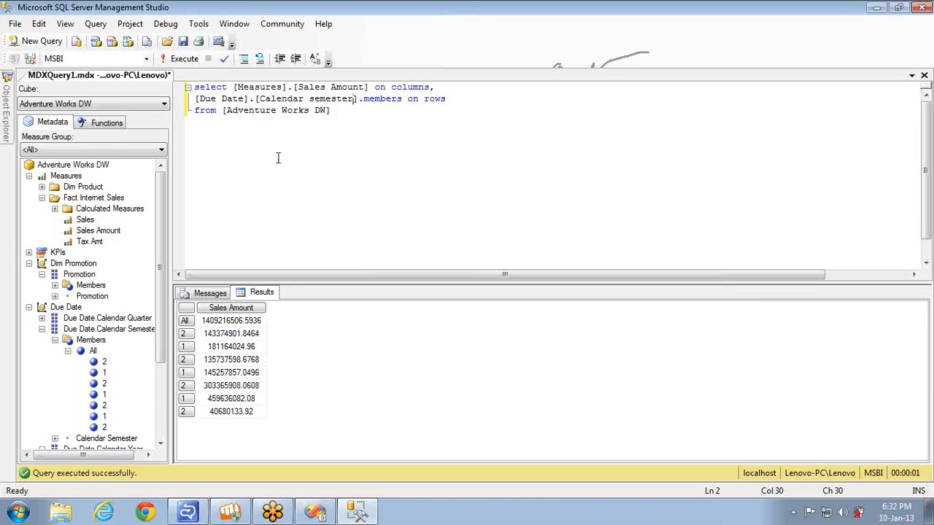
Step: Highlight the members function and the hierarchy [Due Date].[Calendar semester] in the rows expression to compare them with the results
double_click(379, 101)
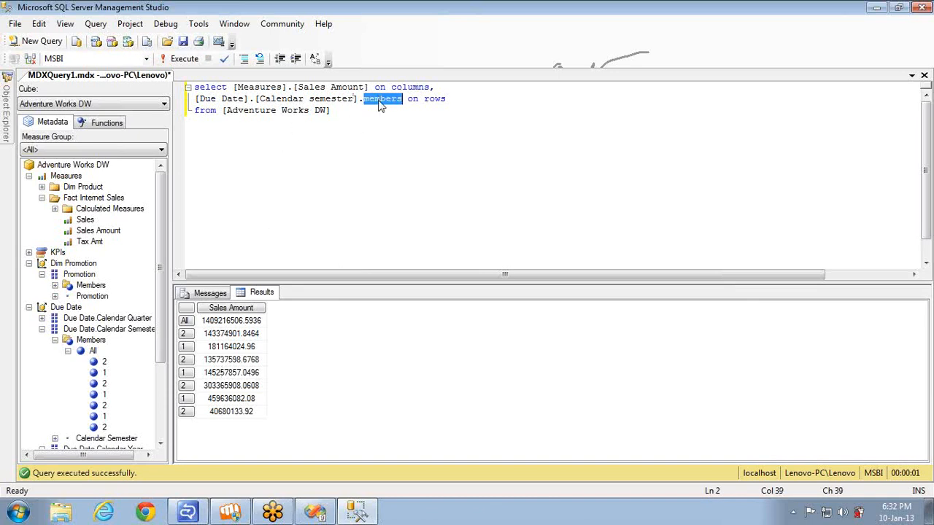
left_click(358, 98)
key("shift+Home")
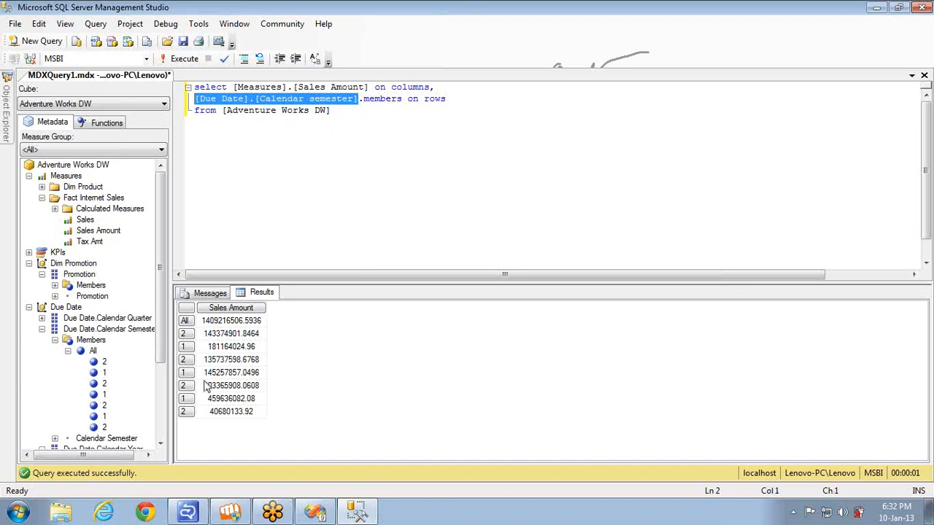
Step: Replace the rows hierarchy with the Calendar Year level so the expression reads [Due Date].[Calendar Year].[Calendar Year].members
left_click(185, 321)
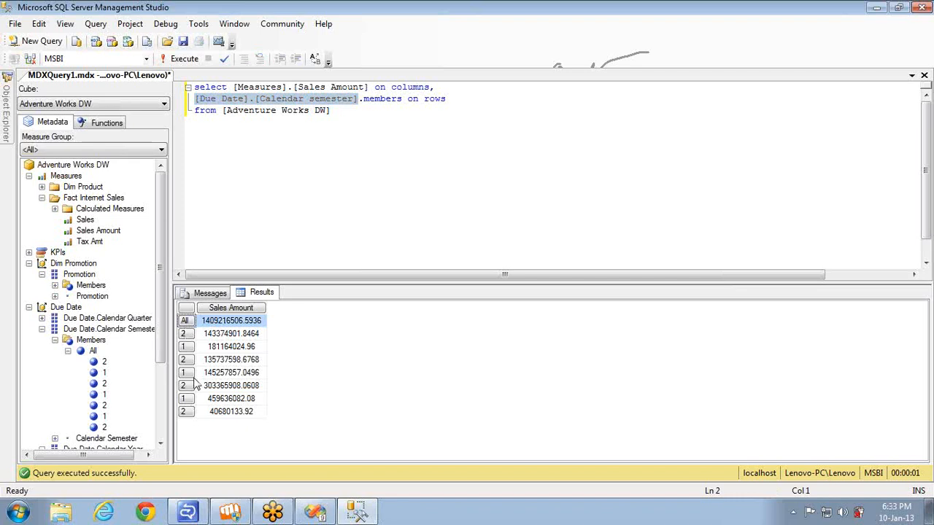
left_click(55, 340)
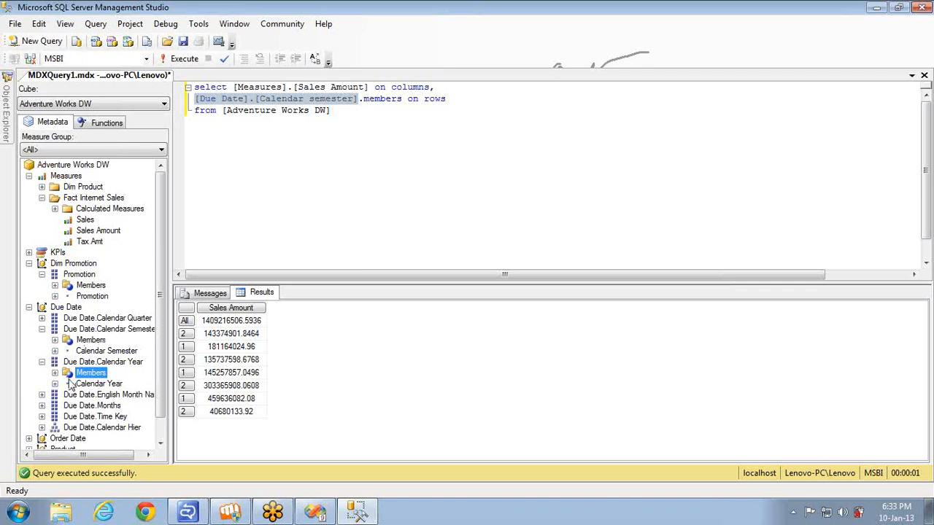
left_click(95, 384)
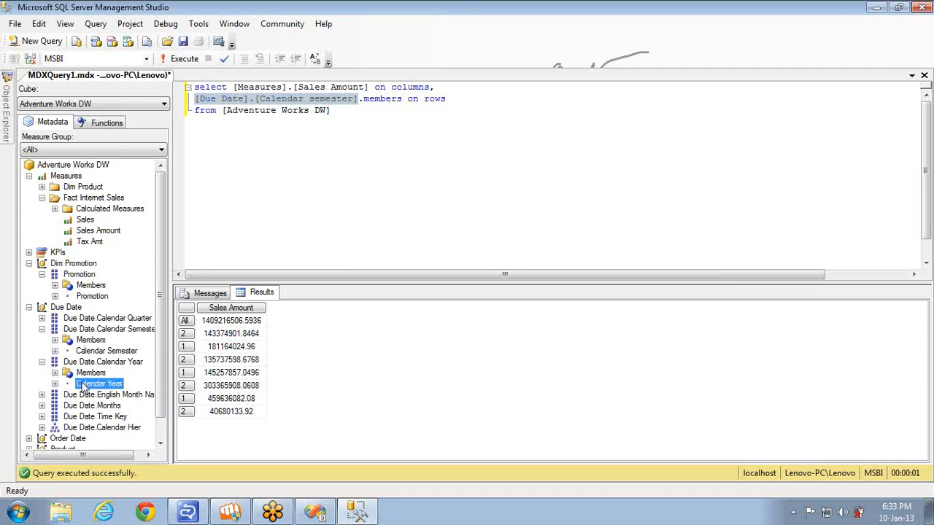
left_click_drag(81, 383, 358, 102)
left_click(355, 99)
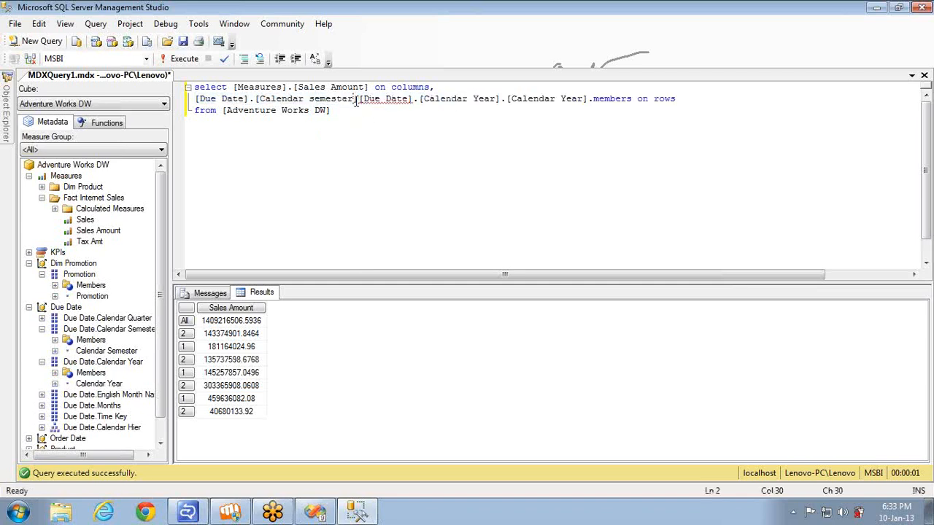
key("shift+Home")
key("Delete")
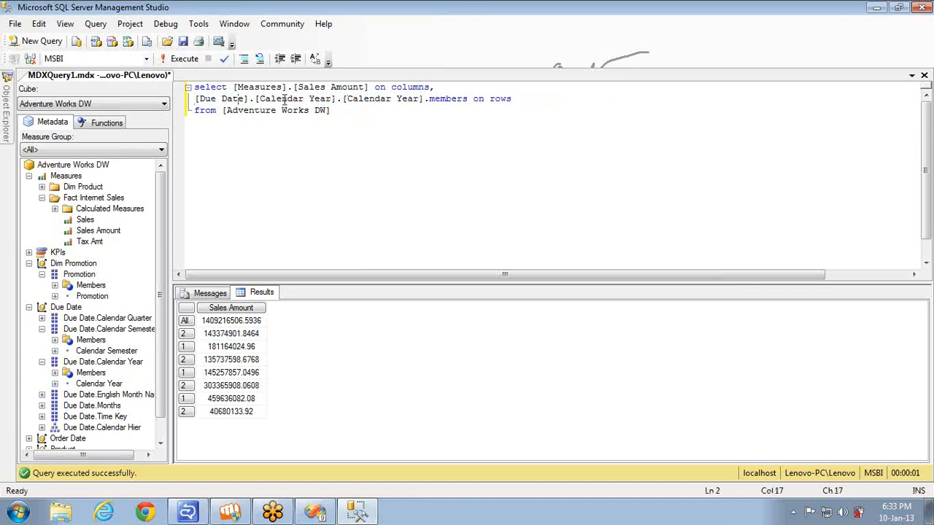
Step: Expand the Calendar Year level's members in the metadata and execute the query with that level's members on rows
left_click(356, 100)
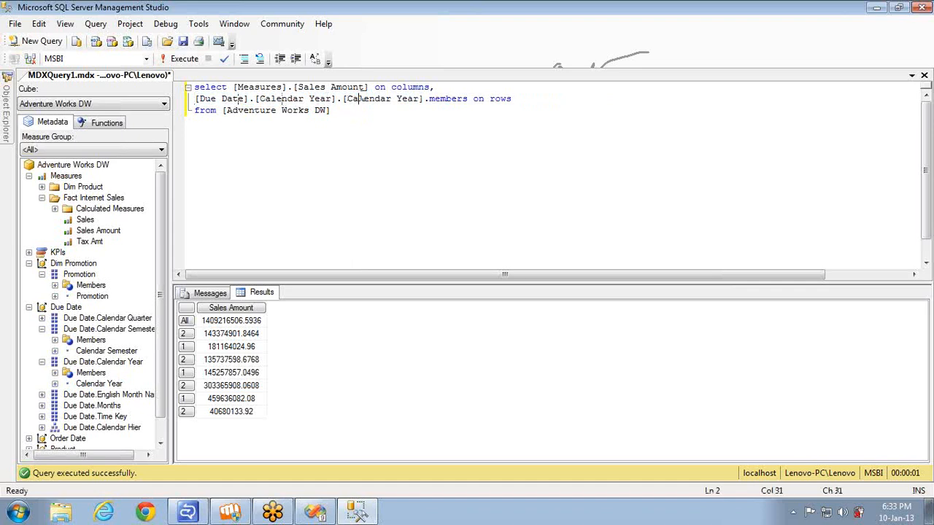
double_click(444, 100)
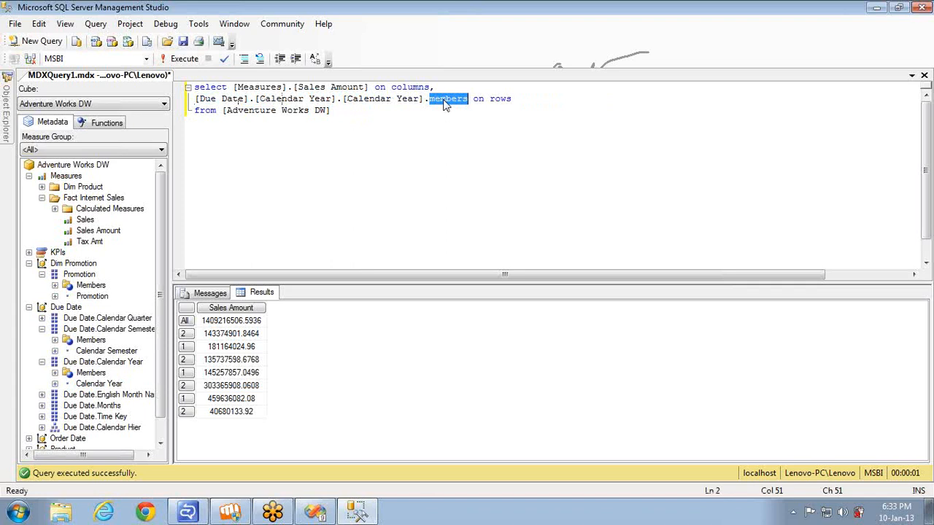
left_click(55, 384)
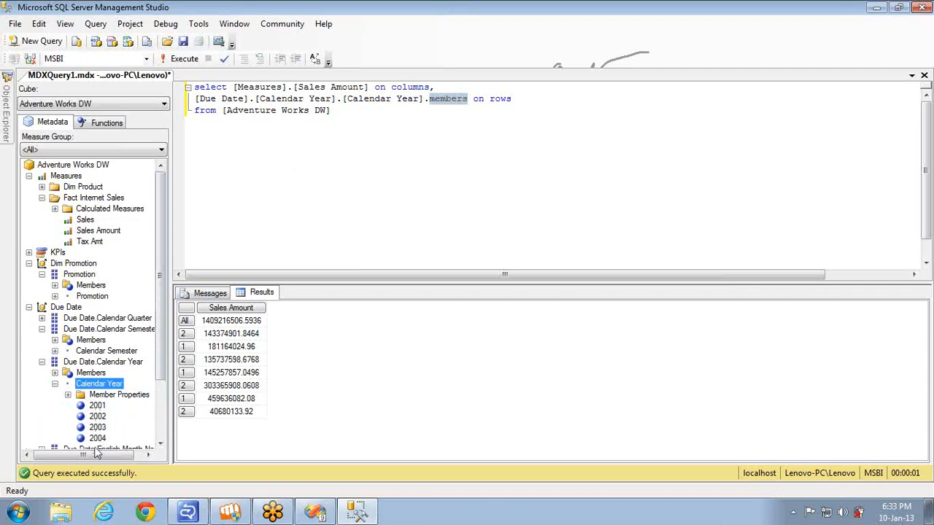
left_click(344, 167)
key("F5")
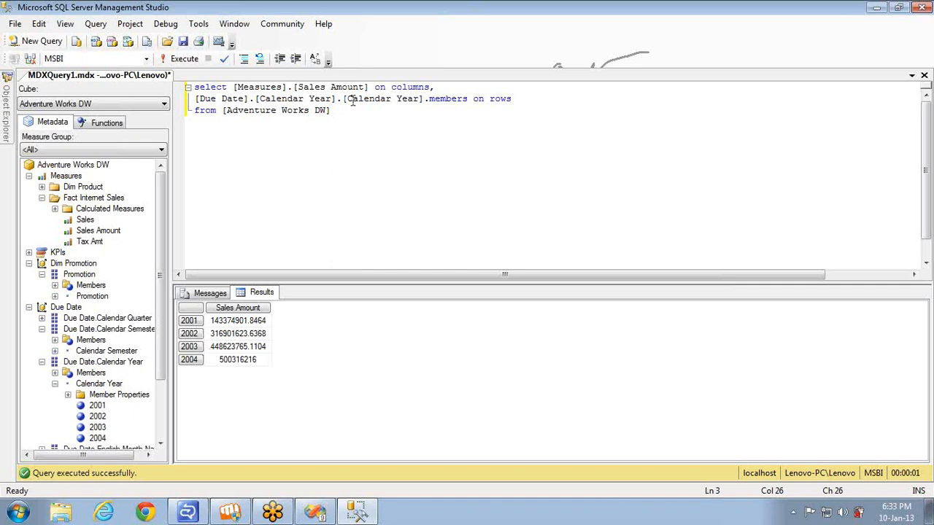
Step: Duplicate the whole query below the original, separated by a blank line
double_click(453, 99)
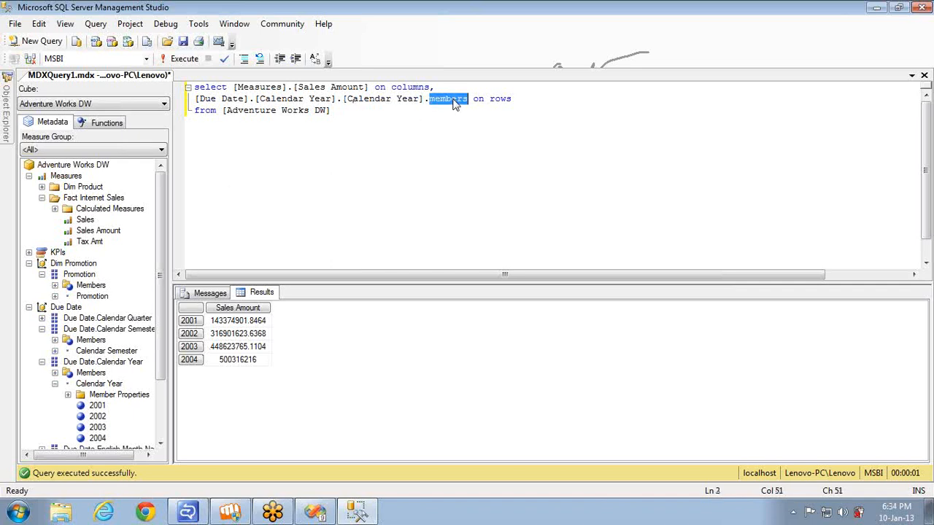
left_click(438, 110)
key("ctrl+a")
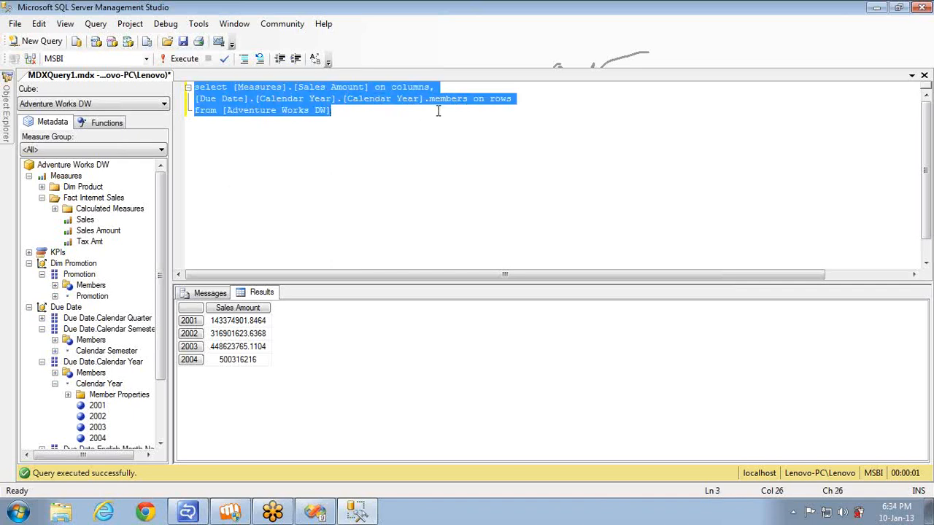
key("ctrl+c")
left_click(437, 110)
key("Return")
key("Return")
key("ctrl+v")
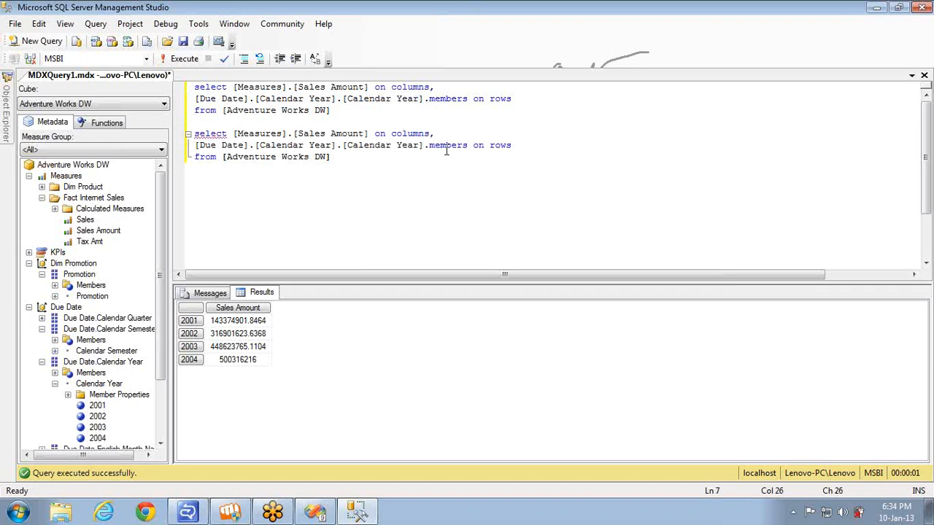
Step: Remove .members from the second query's rows expression and execute only that query
double_click(447, 144)
key("BackSpace")
key("BackSpace")
key("Down")
key("shift+Home")
key("shift+Up")
key("shift+Up")
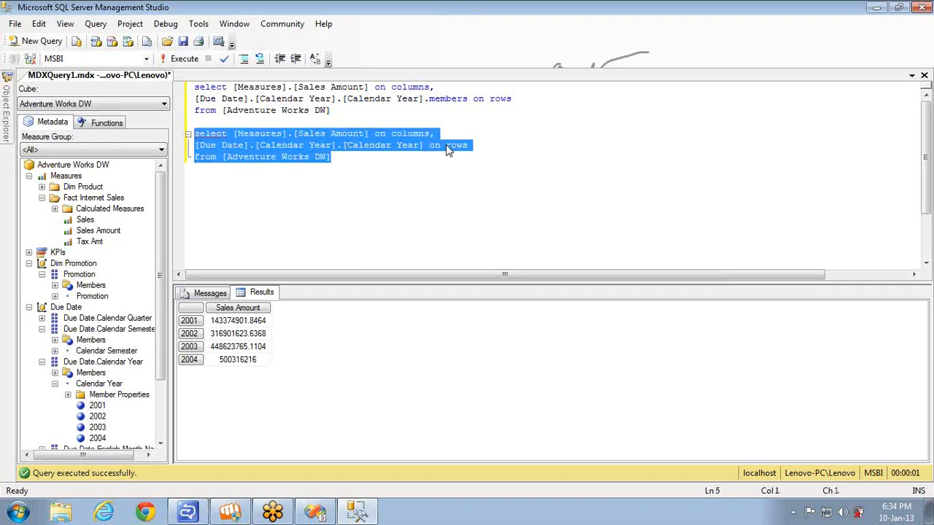
key("F5")
Step: Execute only the first query, with [Due Date].[Calendar Year].[Calendar Year].members on rows
key("Up")
key("Up")
key("End")
key("shift+Up")
key("shift+Up")
key("shift+Home")
key("F5")
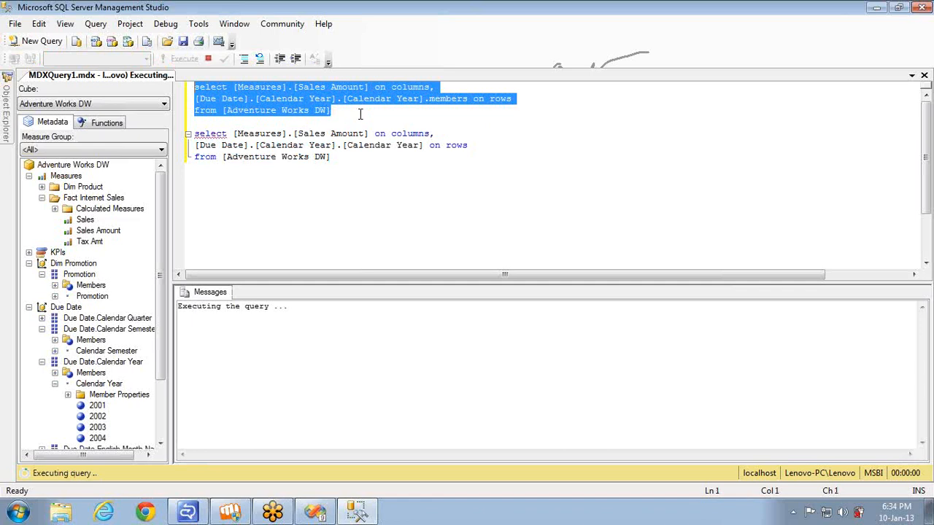
Step: Duplicate both queries at the end of the script, after a blank line
left_click(350, 145)
key("ctrl+a")
key("ctrl+c")
key("ctrl+End")
key("Return")
key("Return")
key("ctrl+v")
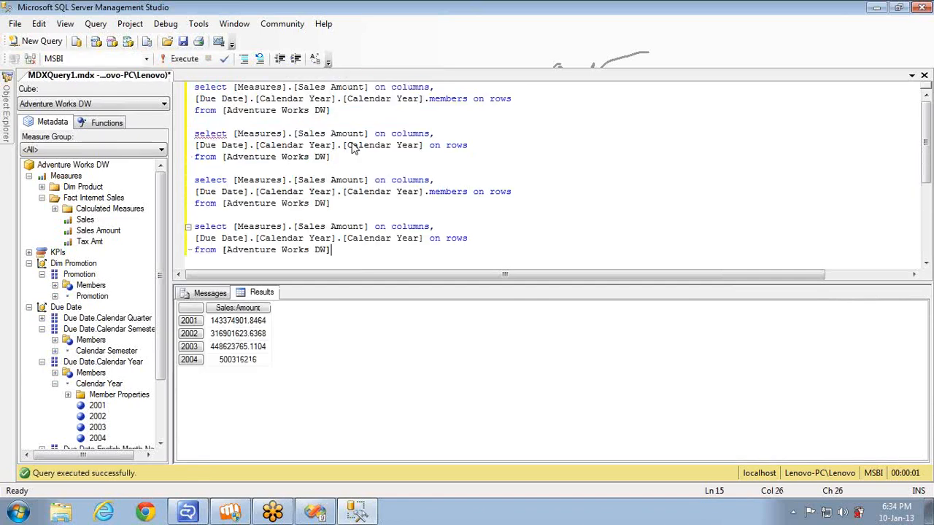
Step: Remove the [Calendar Year] level from the third and fourth queries' rows expressions, keeping only the [Due Date].[Calendar Year] hierarchy
left_click(424, 191)
left_click(339, 192, "shift")
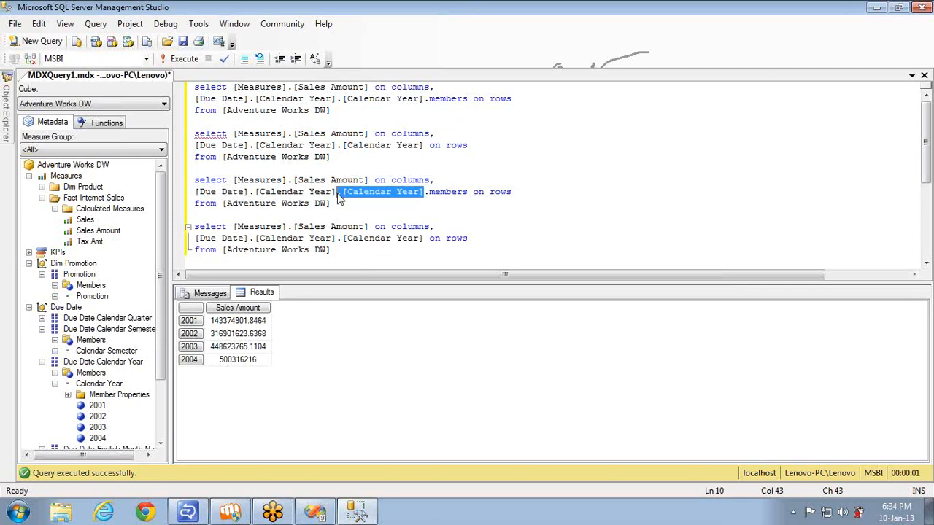
key("Delete")
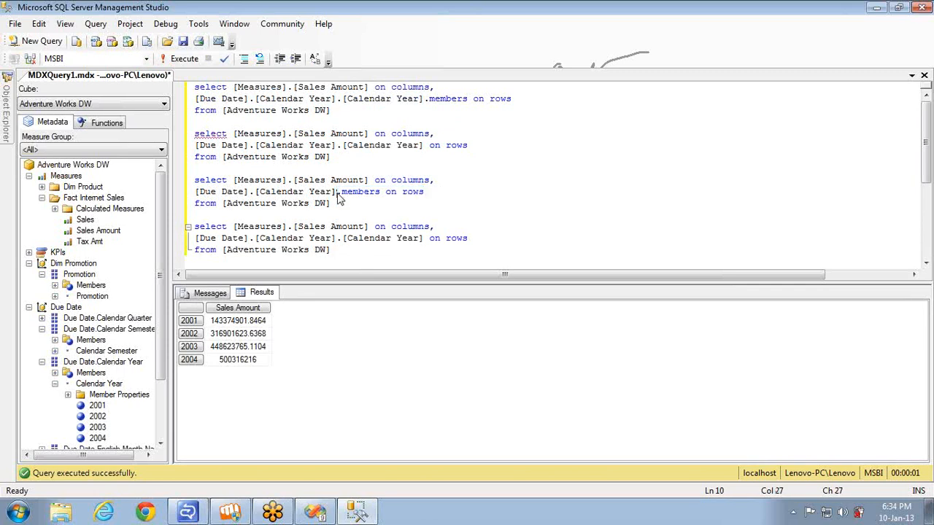
left_click(424, 237)
left_click(335, 237, "shift")
key("Delete")
Step: Execute only the fourth query, with [Due Date].[Calendar Year] on rows
left_click(337, 248)
key("shift+Home")
key("shift+Up")
key("shift+Up")
key("F5")
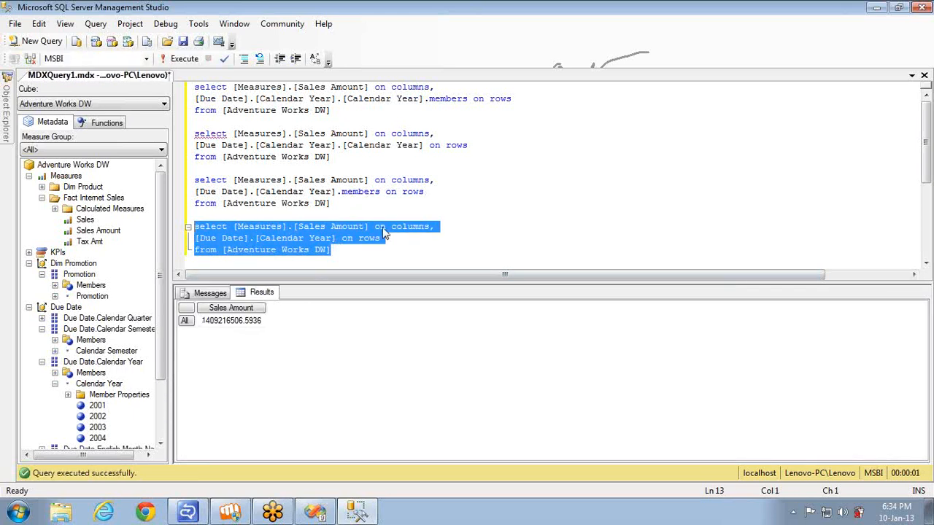
Step: Execute only the third query, with [Due Date].[Calendar Year].members on rows
left_click(342, 203)
key("shift+Home")
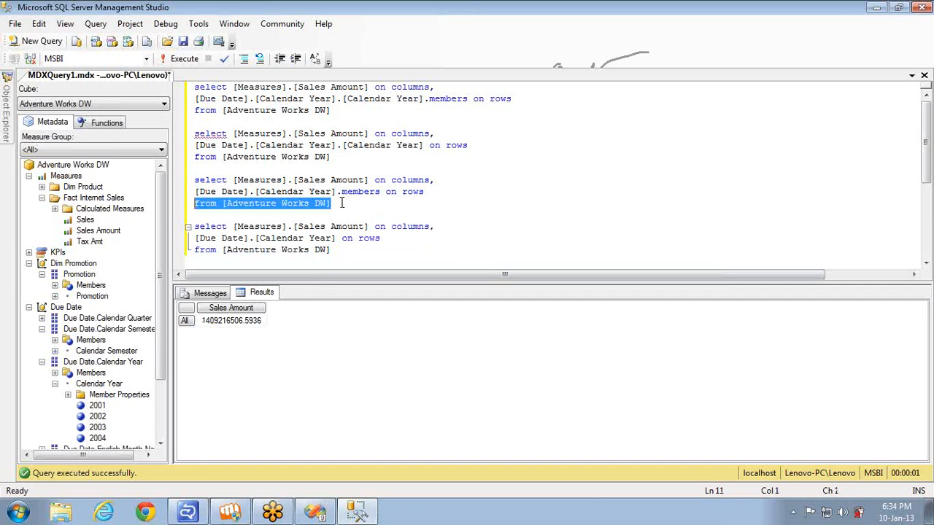
key("shift+Up")
key("shift+Up")
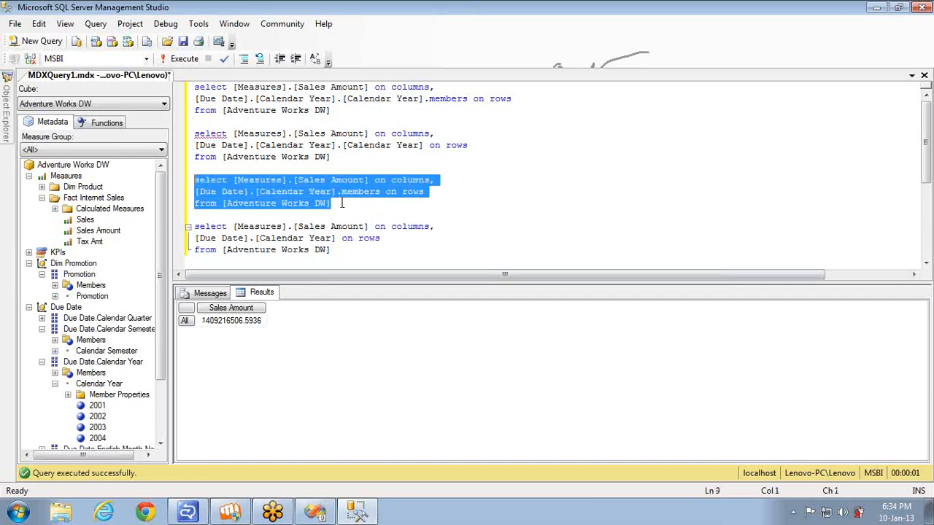
key("F5")
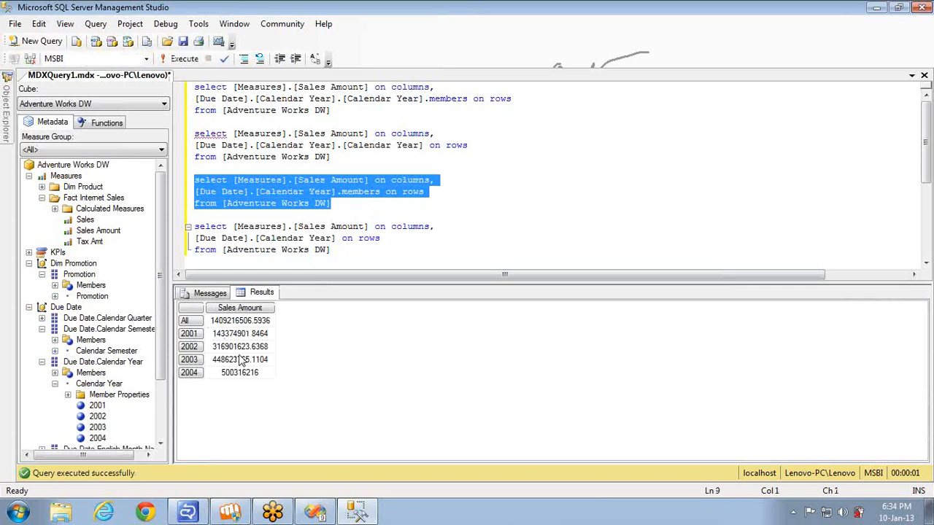
Step: Compare the level and hierarchy queries, with and without .members, against the All and year rows in the results
double_click(450, 99)
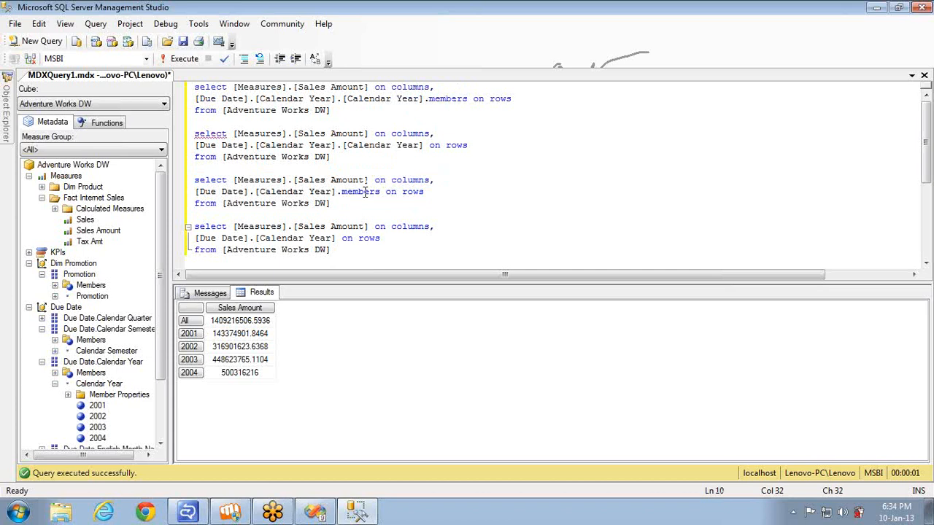
double_click(365, 193)
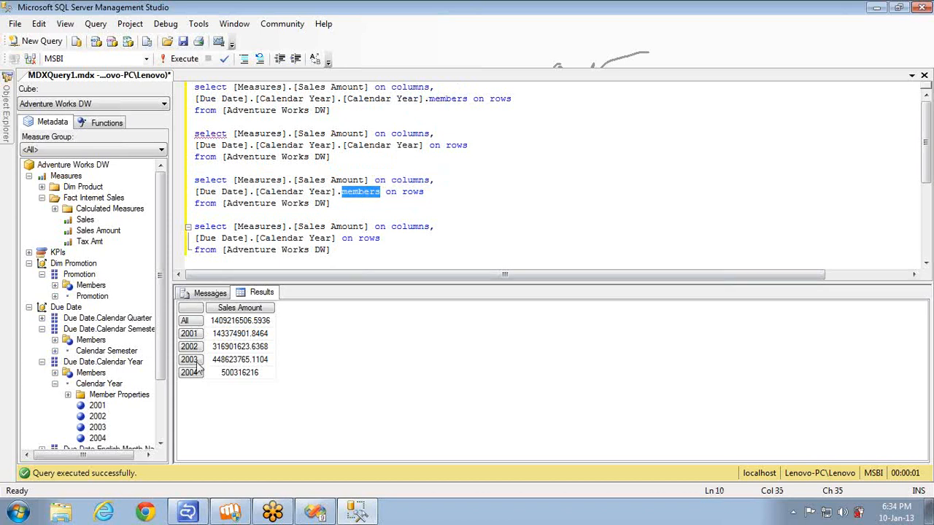
left_click(339, 203)
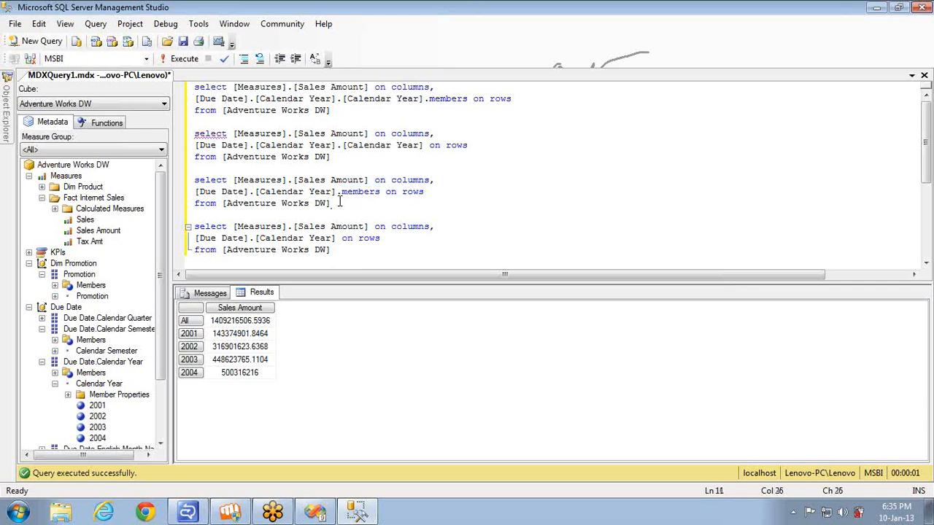
left_click(186, 322)
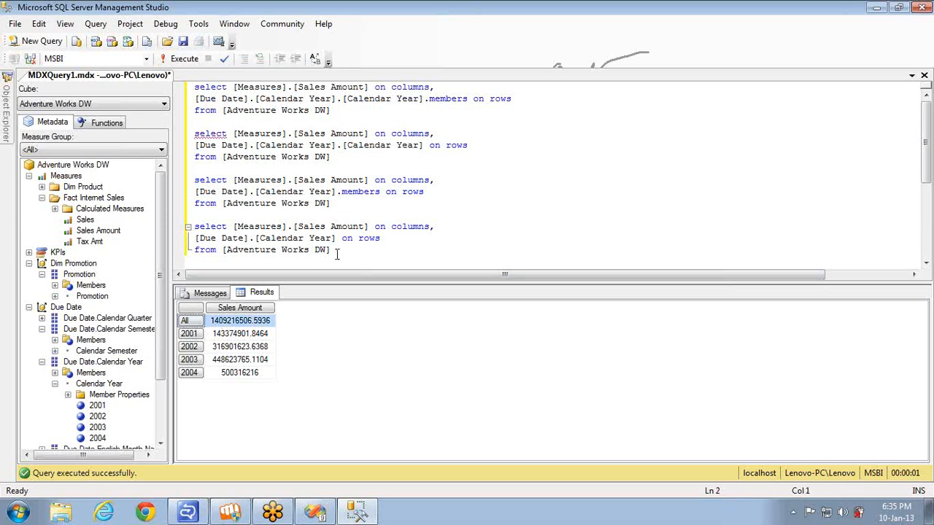
left_click_drag(337, 251, 188, 229)
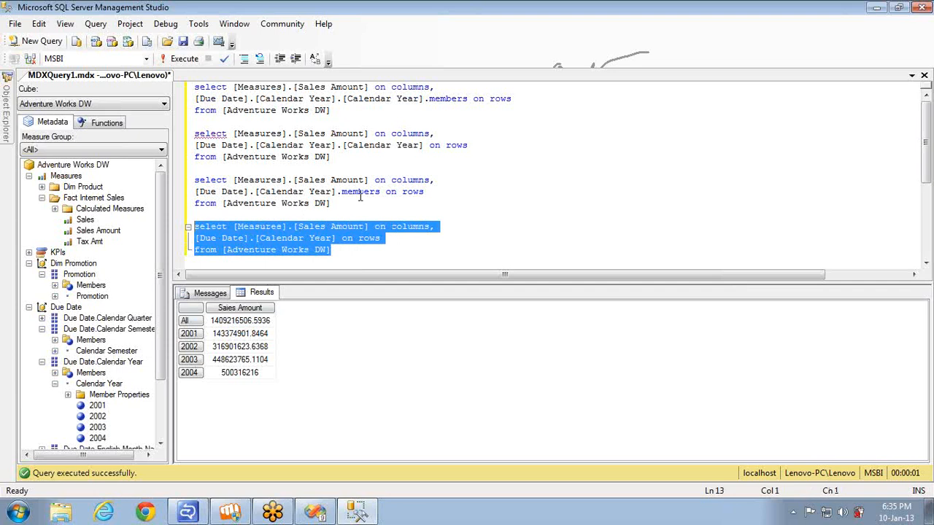
left_click_drag(352, 202, 191, 180)
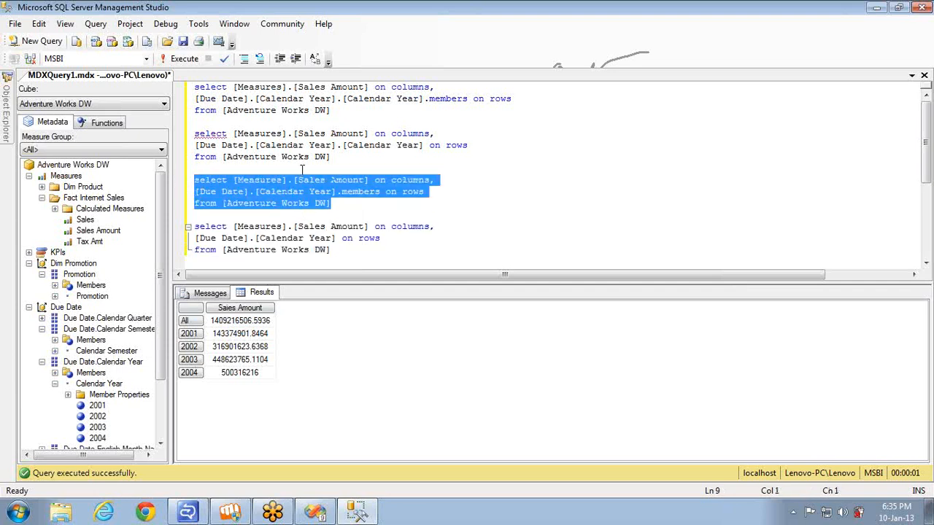
left_click_drag(334, 159, 164, 69)
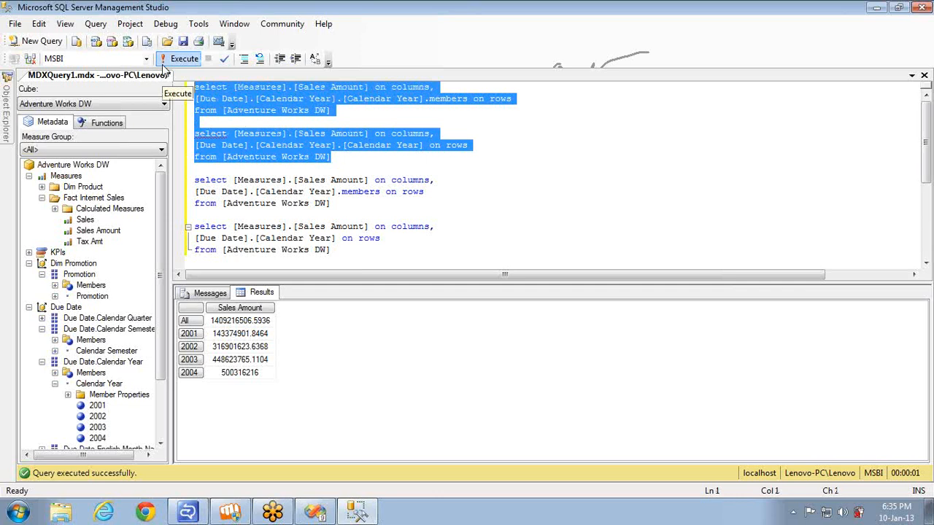
Step: Copy the third query, with [Due Date].[Calendar Year].members on rows, to the end of the script as a fifth query
left_click(335, 205)
key("shift+Home")
key("shift+Up")
key("shift+Up")
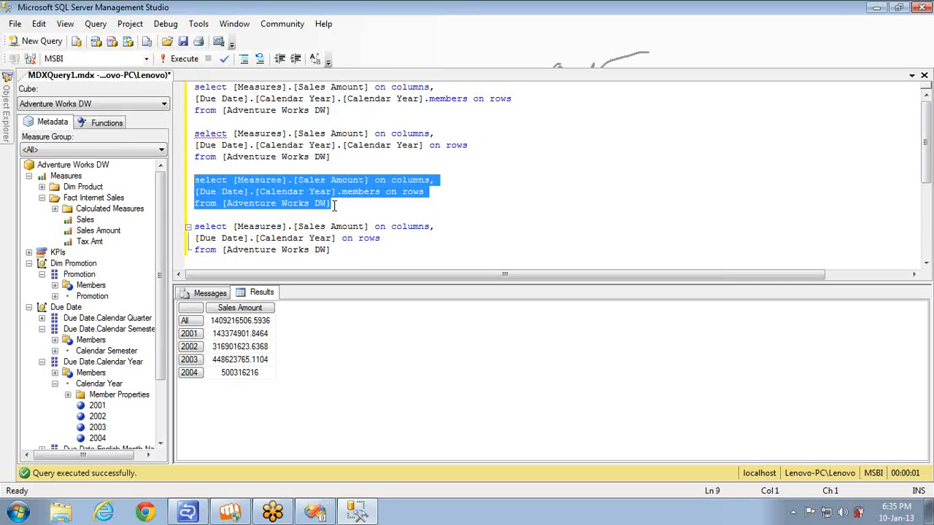
key("ctrl+c")
key("Down")
key("Down")
key("Down")
key("Down")
key("Down")
key("Down")
key("Down")
key("Down")
key("ctrl+v")
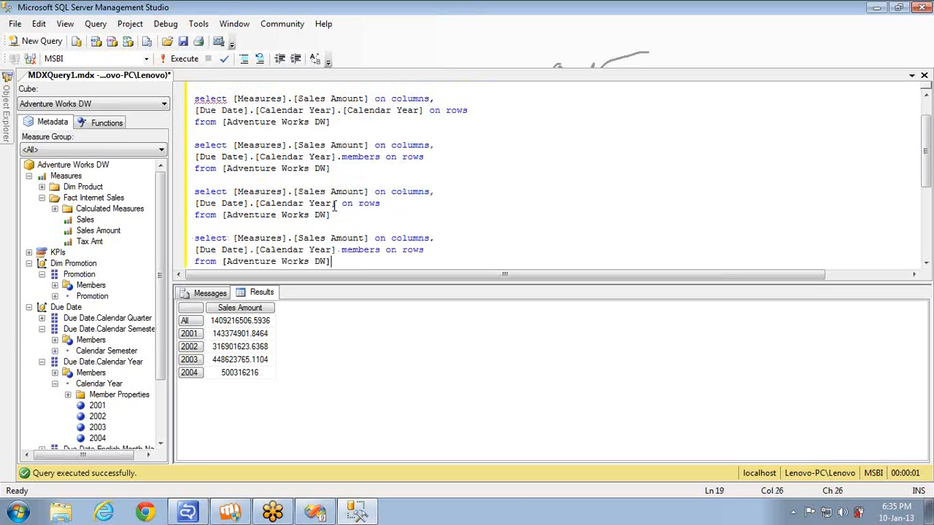
Step: Change members to allmembers in the fifth query's rows expression and execute only that query
type("all")
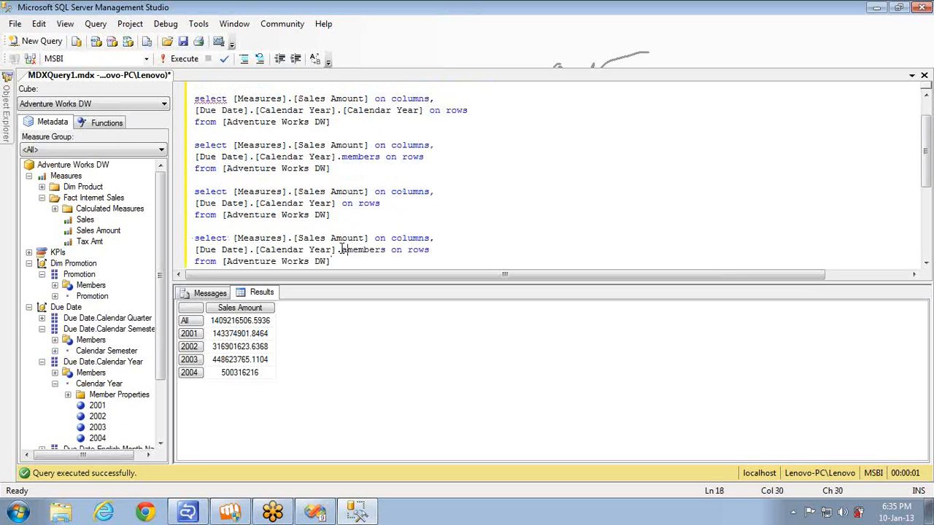
key("Down")
key("shift+Home")
key("shift+Up")
key("shift+Up")
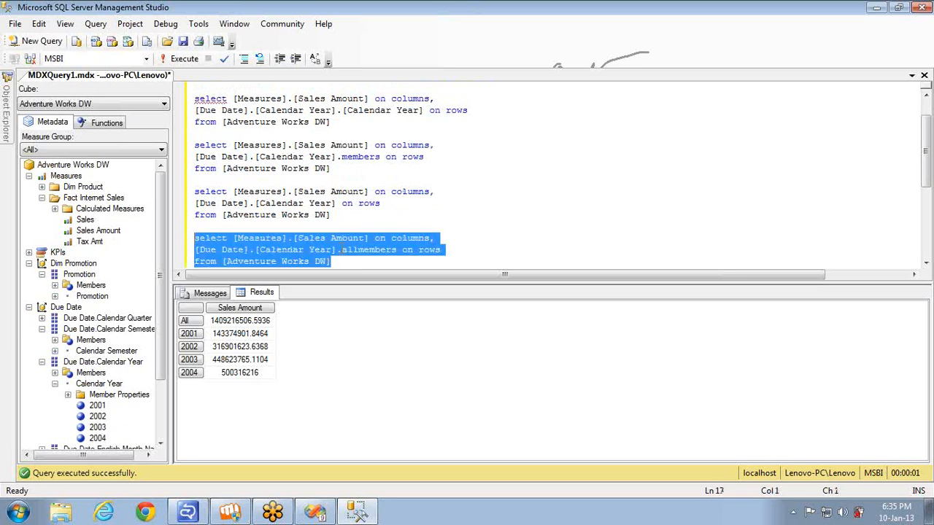
key("F5")
Step: Insert a copy of the first query, with [Due Date].[Calendar Year].[Calendar Year].members on rows, above the hierarchy allmembers query
left_click(347, 124)
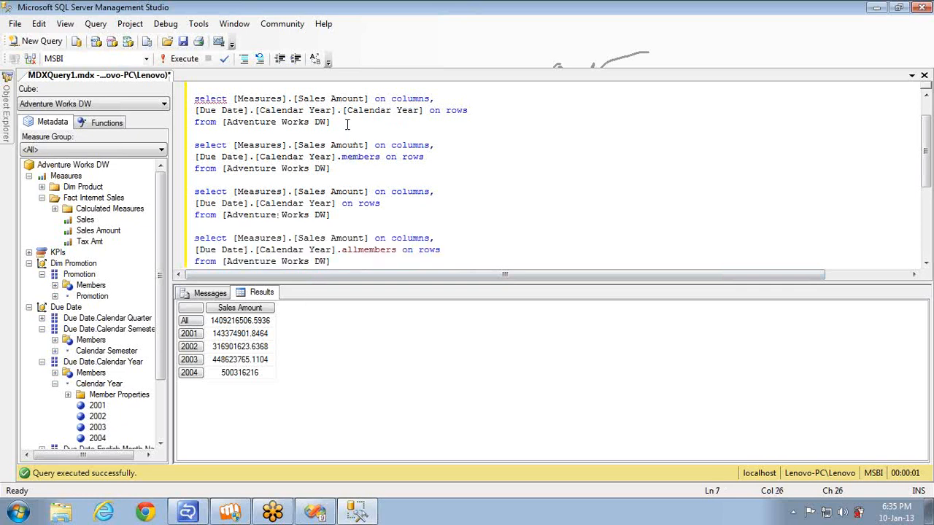
key("Up")
key("Up")
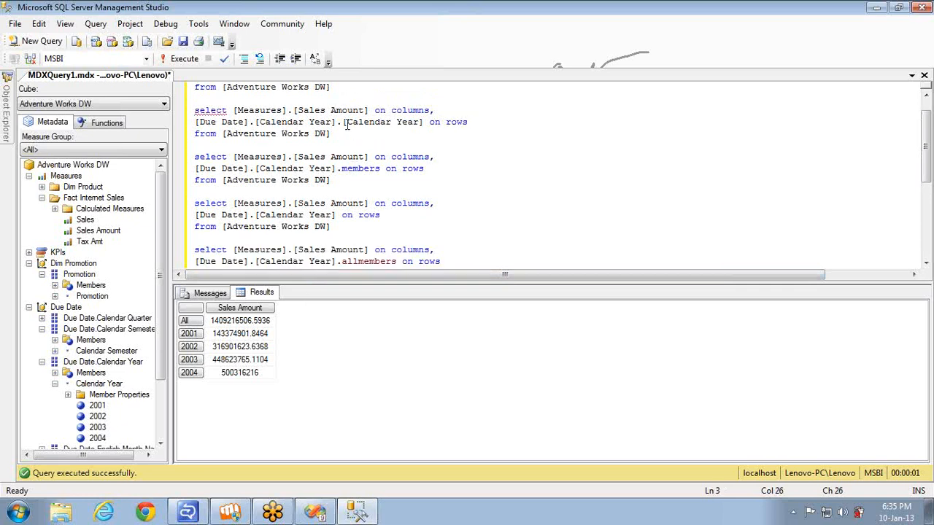
key("ctrl+shift+Home")
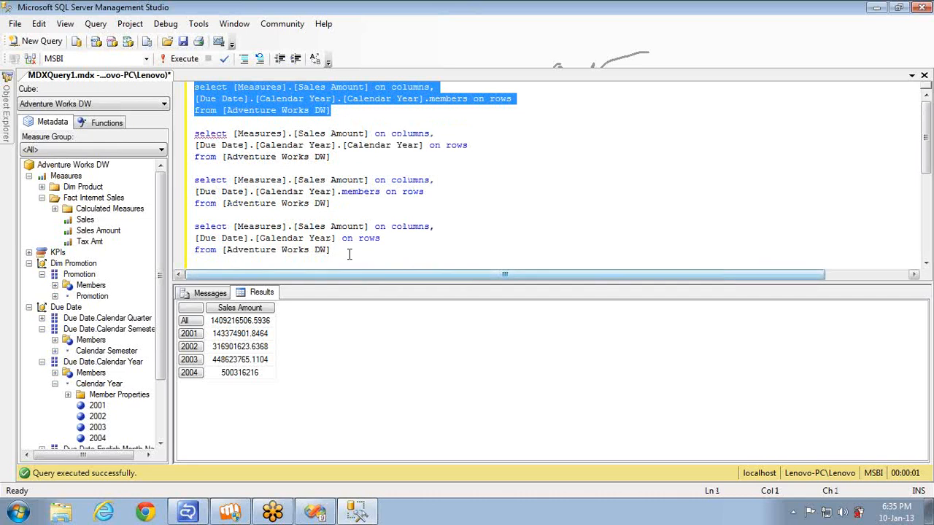
key("ctrl+End")
key("ctrl+v")
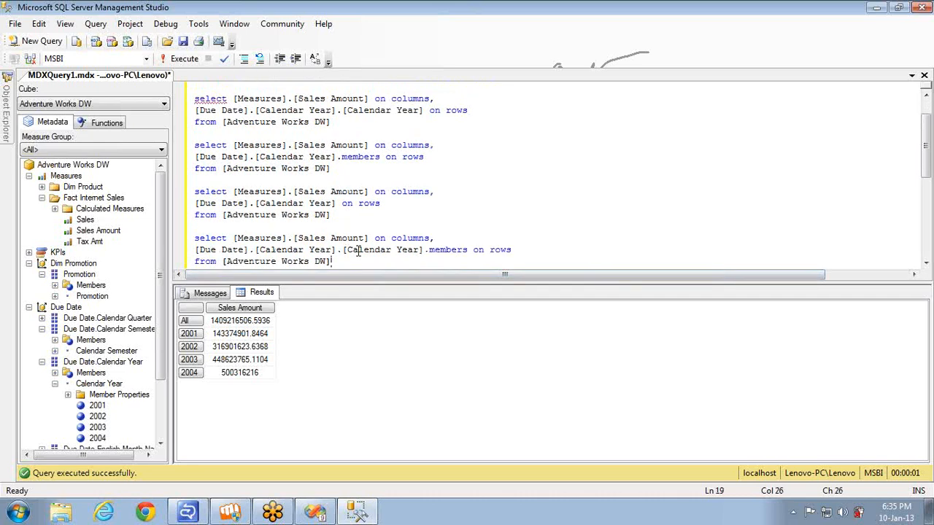
Step: Change members to allmembers in the copied level query's rows expression and execute only that query
left_click(429, 250)
type("all")
key("ctrl+End")
key("shift+Home")
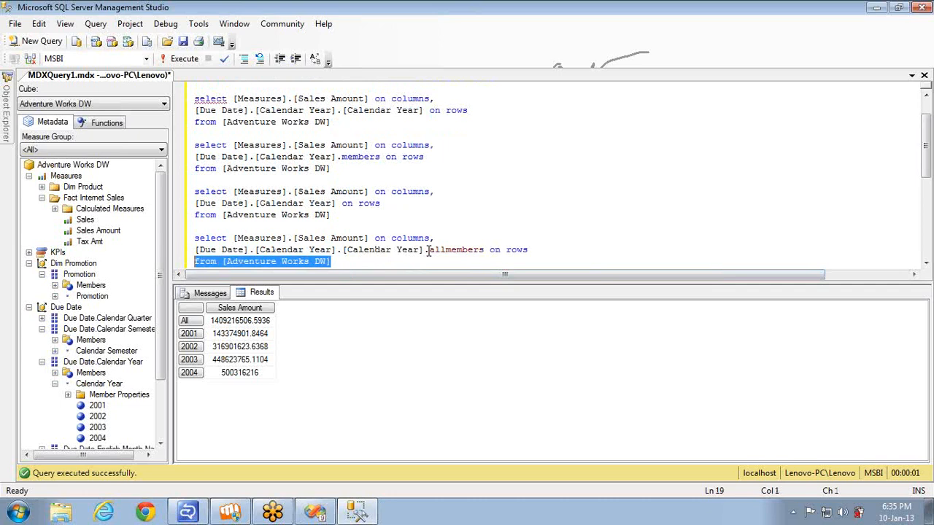
key("shift+Up")
key("shift+Up")
key("F5")
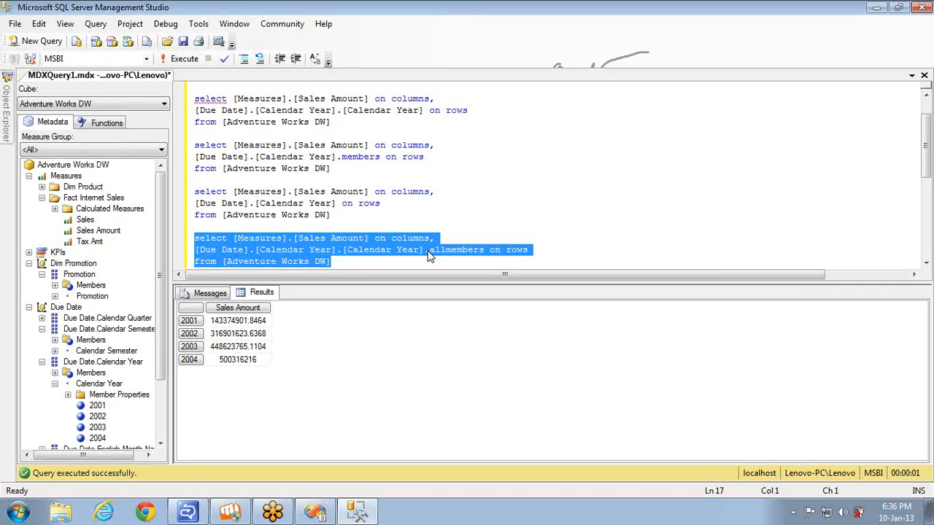
Step: Insert another copy of the first query, with the Calendar Year level's members on rows, below the level allmembers query
left_click(368, 261)
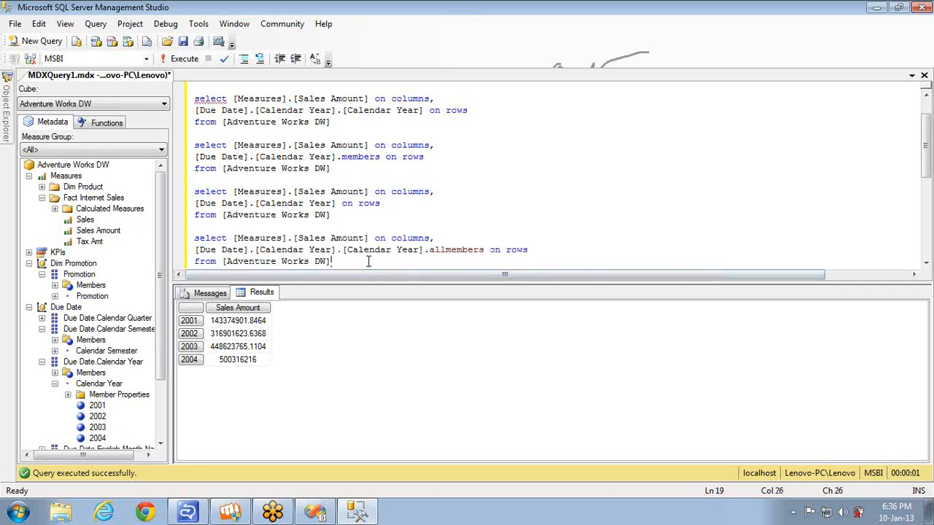
key("Return")
key("Return")
key("Return")
key("ctrl+v")
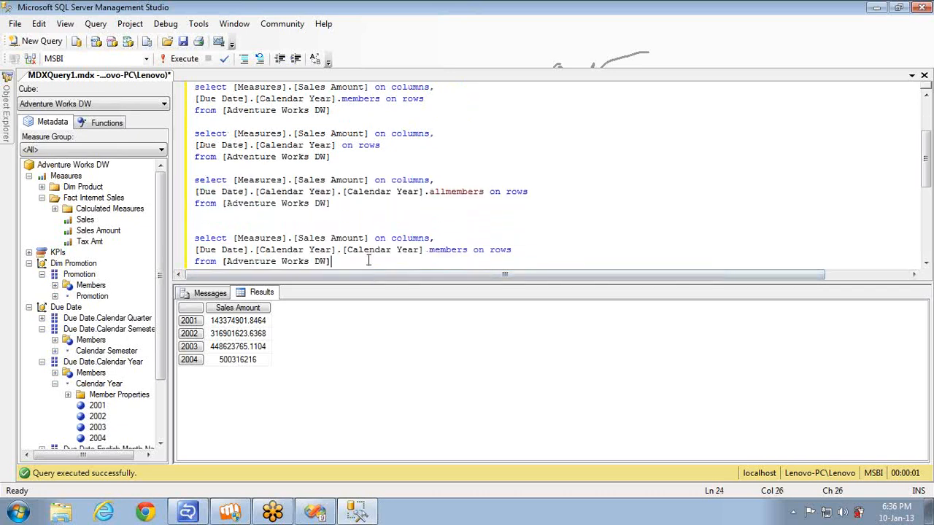
Step: Replace [Sales Amount] with members in the new copy so that its columns use [Measures].members
left_click(368, 238)
key("ctrl+shift+Left")
key("ctrl+shift+Left")
key("ctrl+shift+Left")
key("ctrl+shift+Left")
type("a")
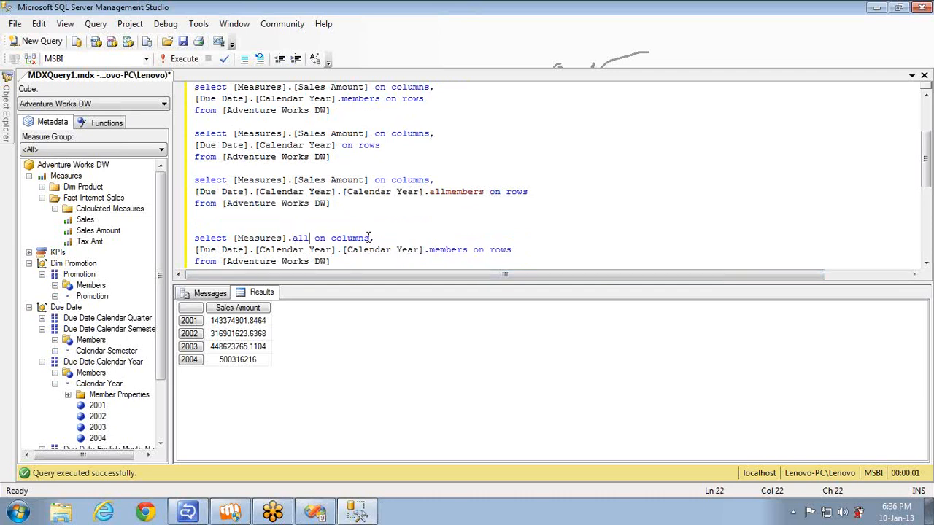
key("BackSpace")
type("members")
key("Home")
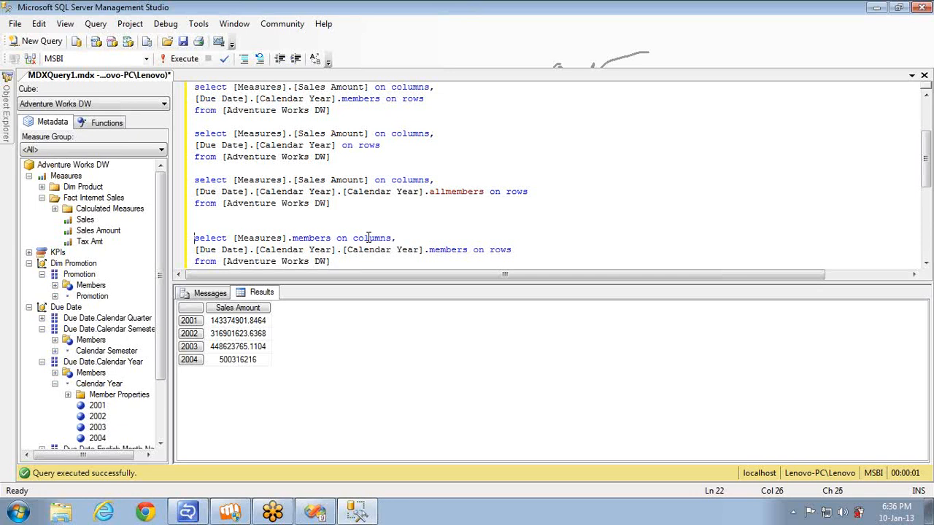
Step: Execute only the [Measures].members query and examine the Sales Amount, Tax Amt and Sales columns in the results
key("ctrl+shift+End")
key("shift+Up")
key("shift+Up")
key("shift+Up")
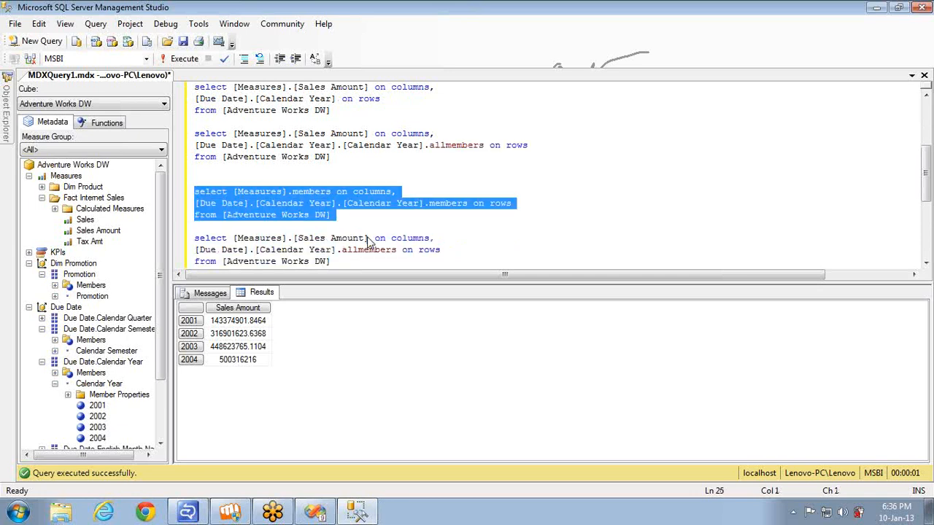
key("F5")
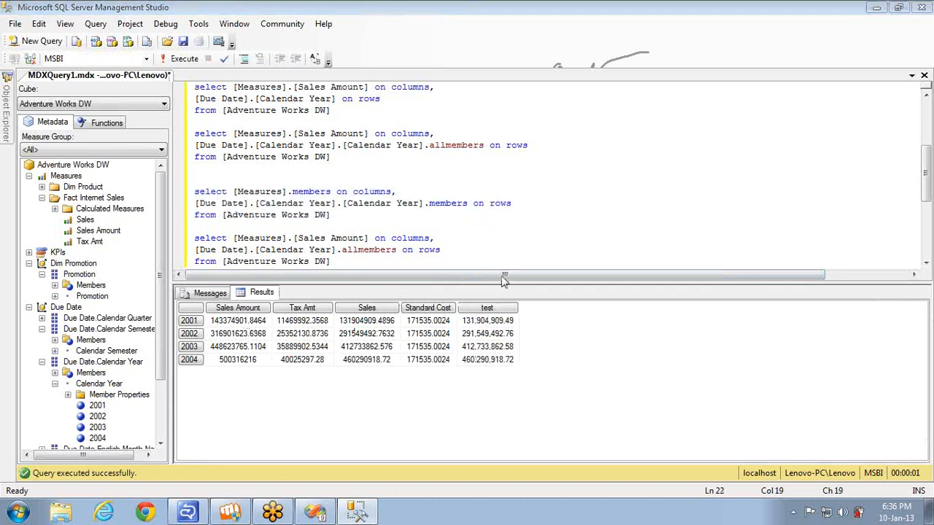
left_click(245, 309)
left_click(318, 309)
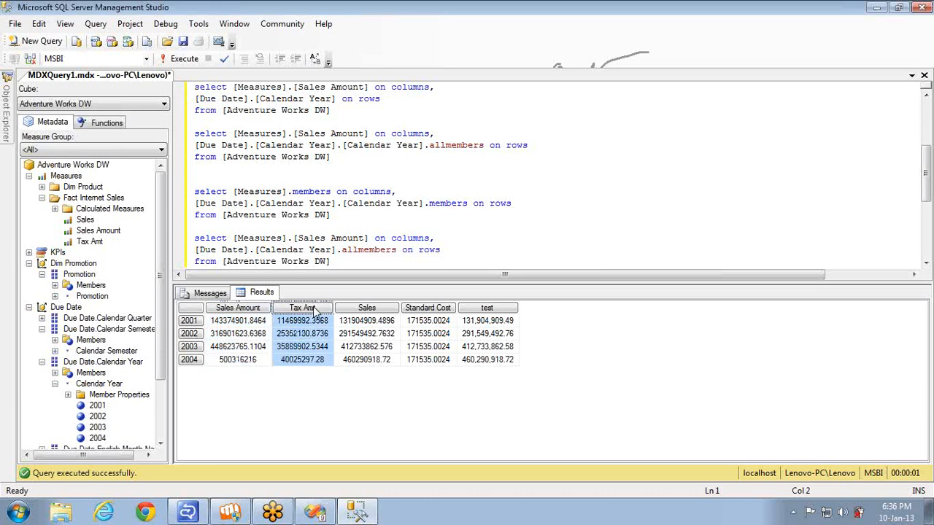
left_click(365, 309)
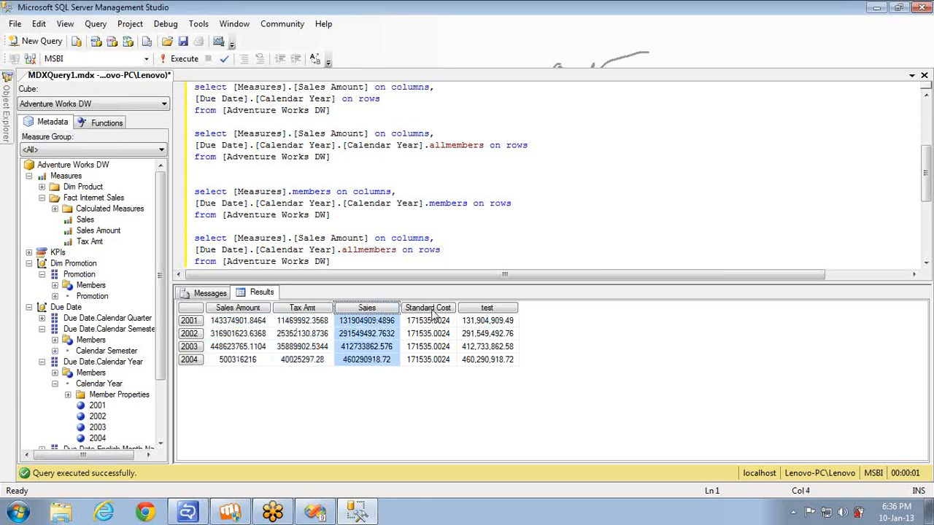
Step: Execute the [Measures].members query again and examine the Standard Cost and Sales columns
left_click(345, 214)
key("shift+Home")
key("shift+Up")
key("shift+Up")
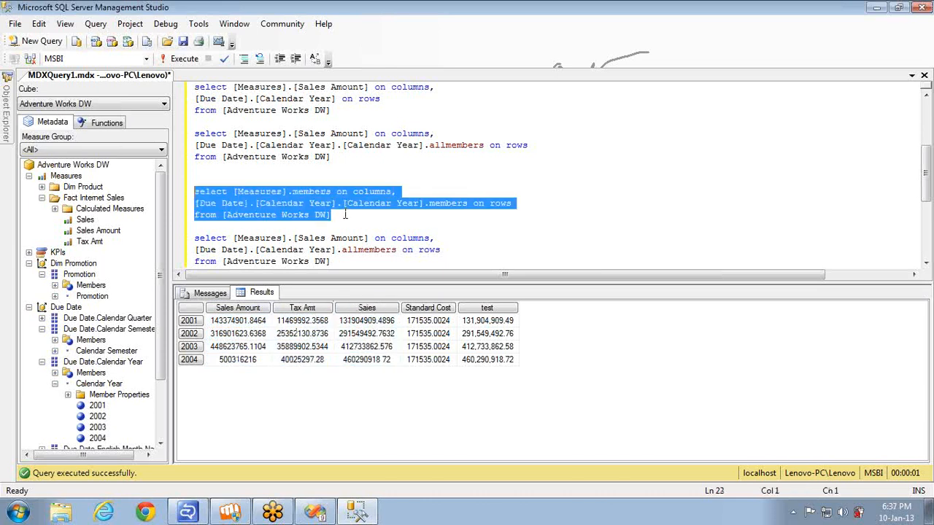
key("F5")
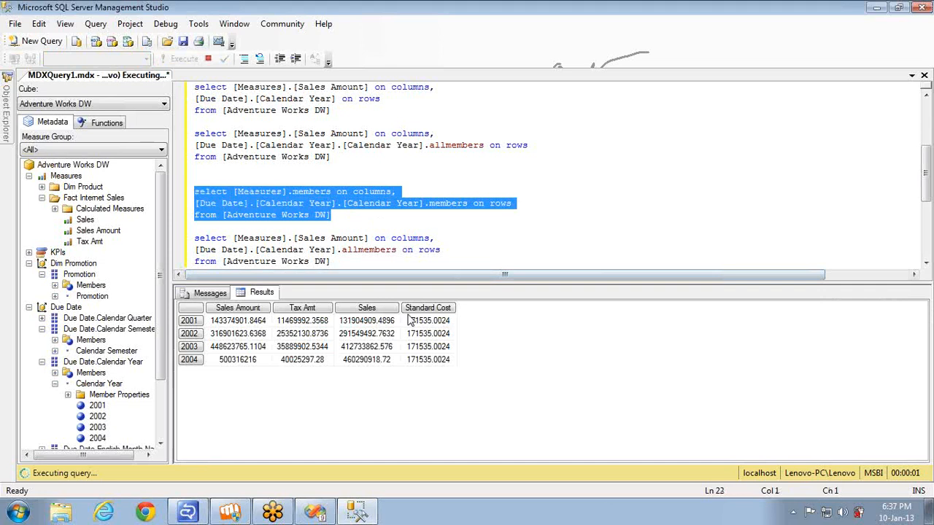
left_click(420, 309)
left_click(378, 308)
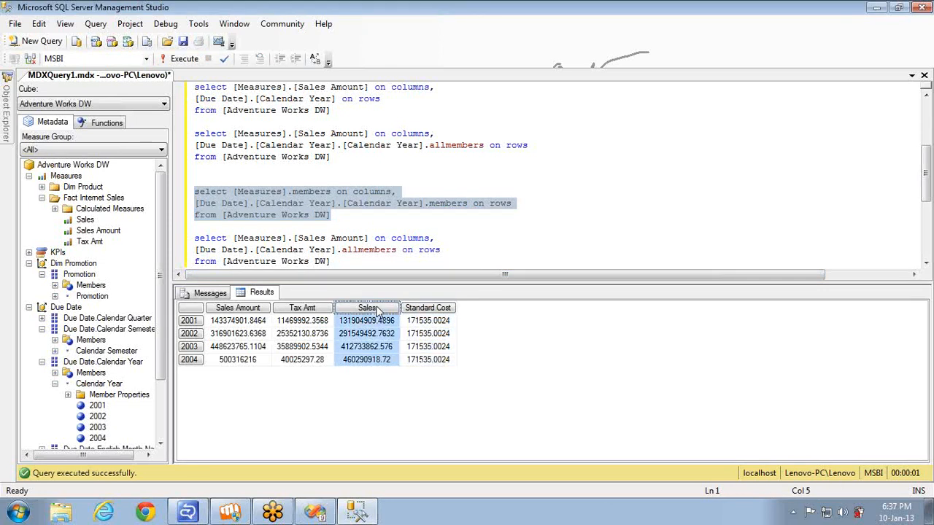
Step: Duplicate the [Measures].members query directly below itself
left_click(335, 215)
key("shift+Home")
key("shift+Up")
key("shift+Up")
key("ctrl+c")
left_click(336, 214)
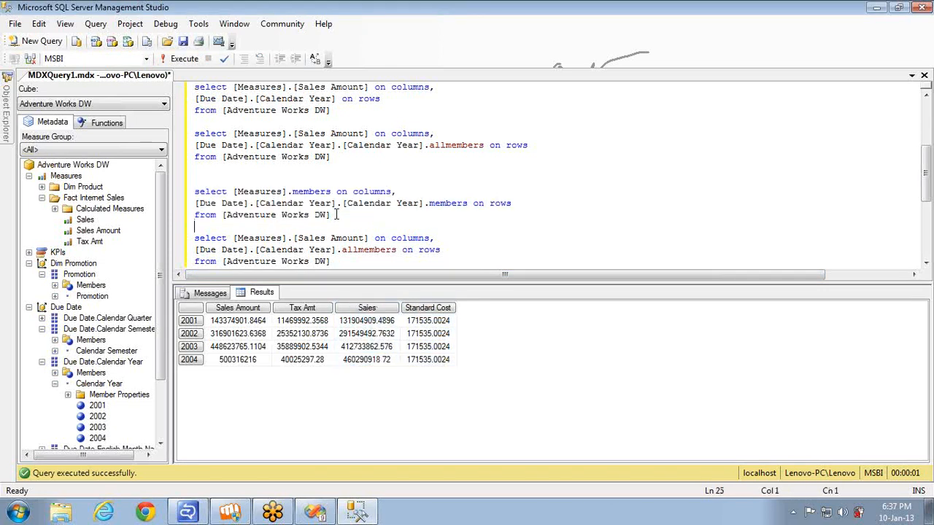
key("Return")
key("Return")
key("ctrl+v")
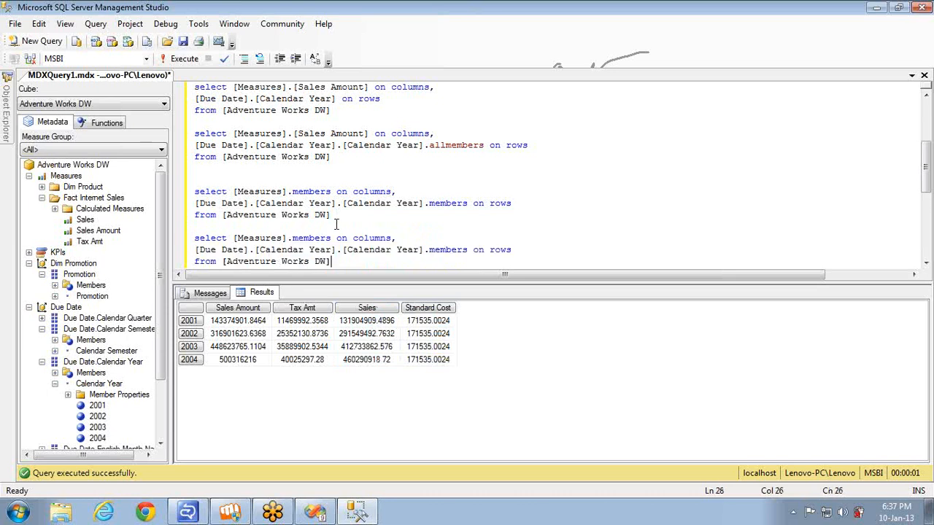
Step: Change members to allmembers in the duplicate's columns expression and execute only that query
left_click(292, 238)
type("all")
key("Home")
key("shift+Down")
key("shift+Down")
key("shift+Down")
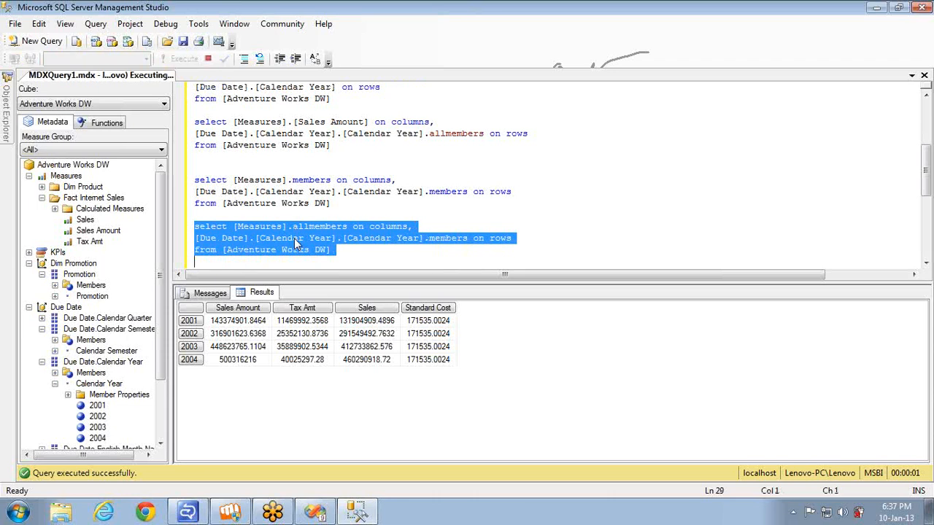
key("F5")
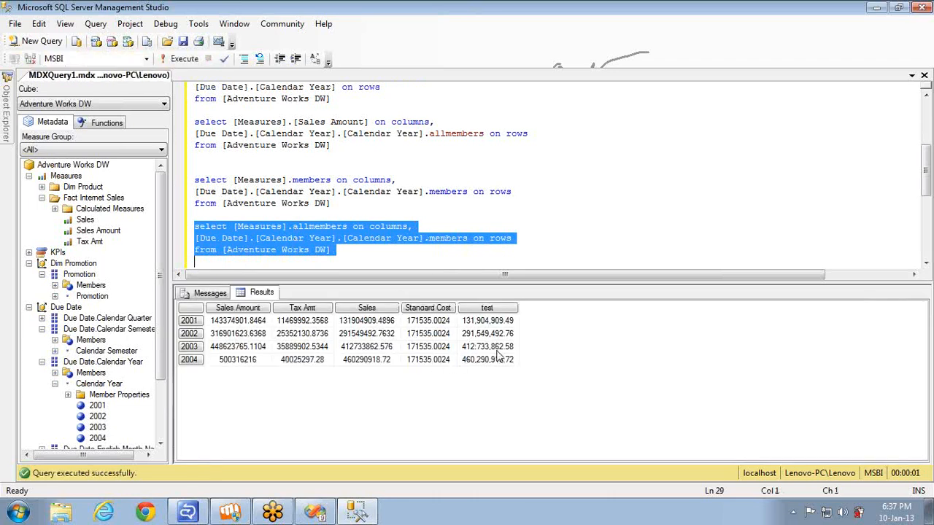
Step: Compare the test column with the cube's Calculated Measures folder and the members and allmembers expressions in the queries
left_click(484, 308)
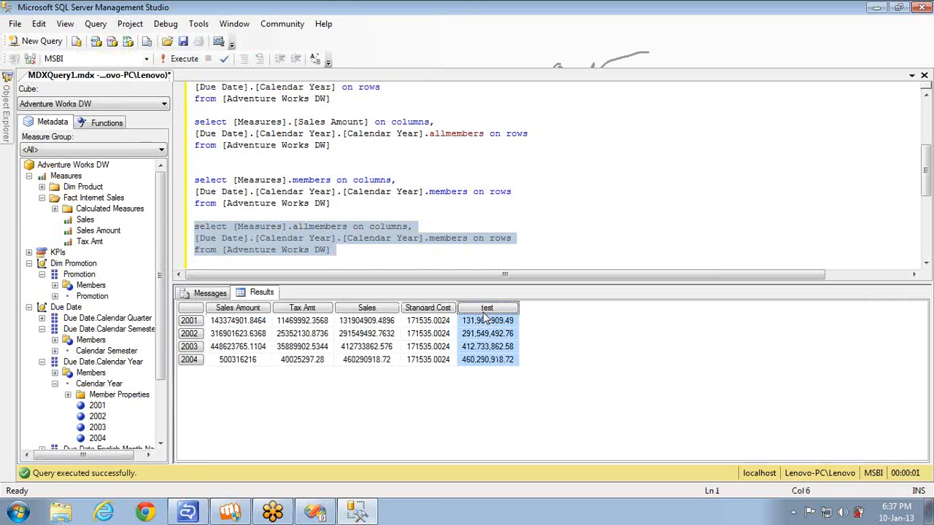
left_click(55, 208)
left_click(93, 221)
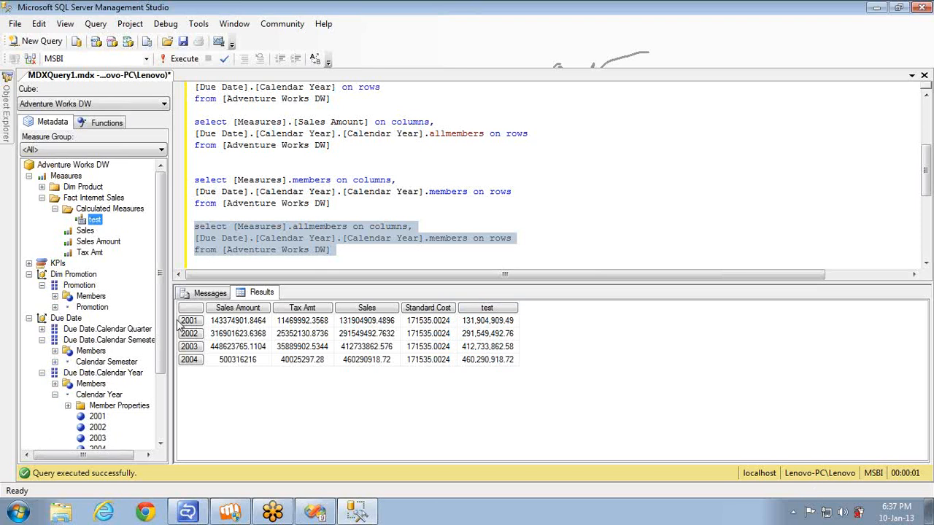
double_click(307, 226)
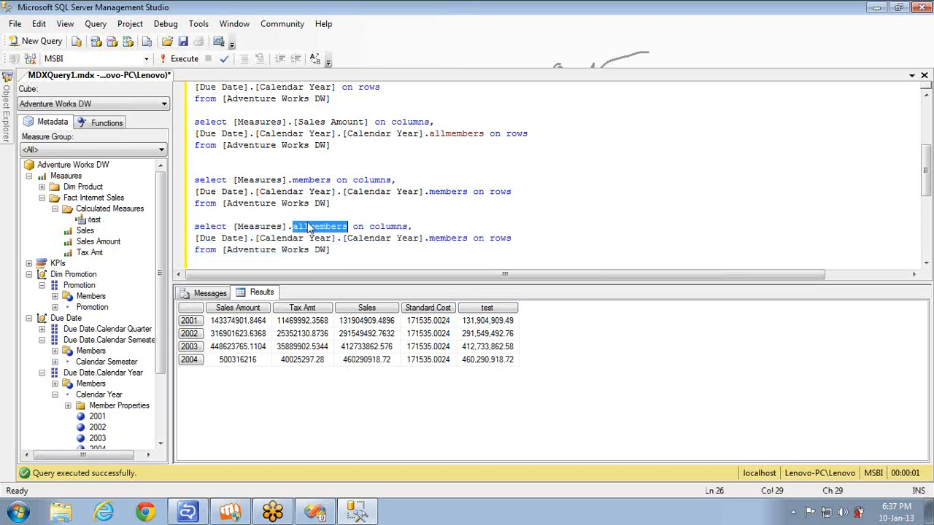
double_click(310, 181)
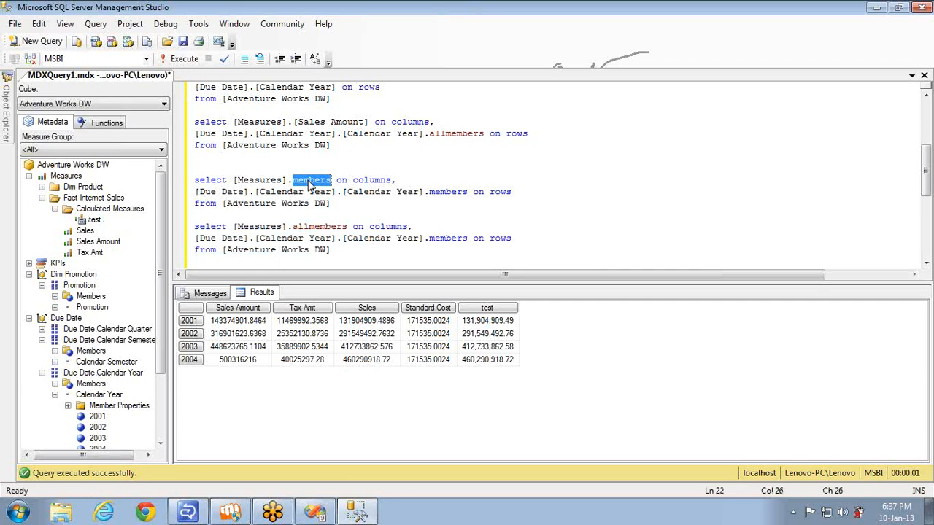
double_click(275, 181)
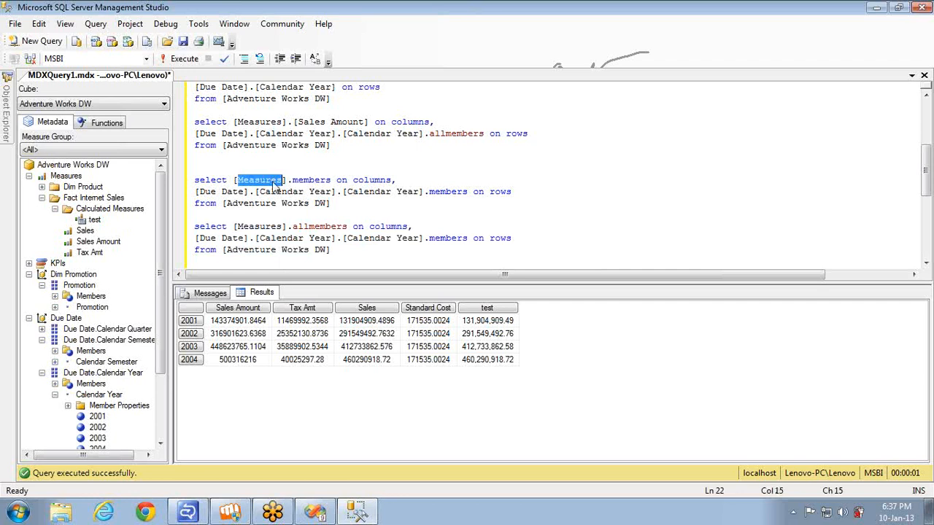
left_click_drag(197, 133, 337, 137)
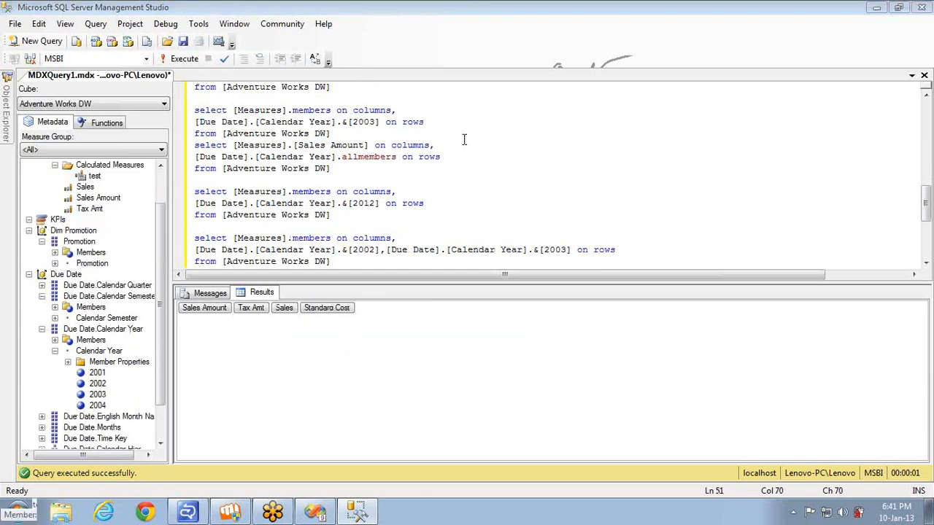
Step: Review the script from the year-specific member queries back up to the [Measures].allmembers query
left_click(464, 138)
key("Up")
key("Up")
key("Up")
key("Up")
key("Up")
key("Up")
key("Up")
key("Up")
key("Up")
key("Up")
key("Up")
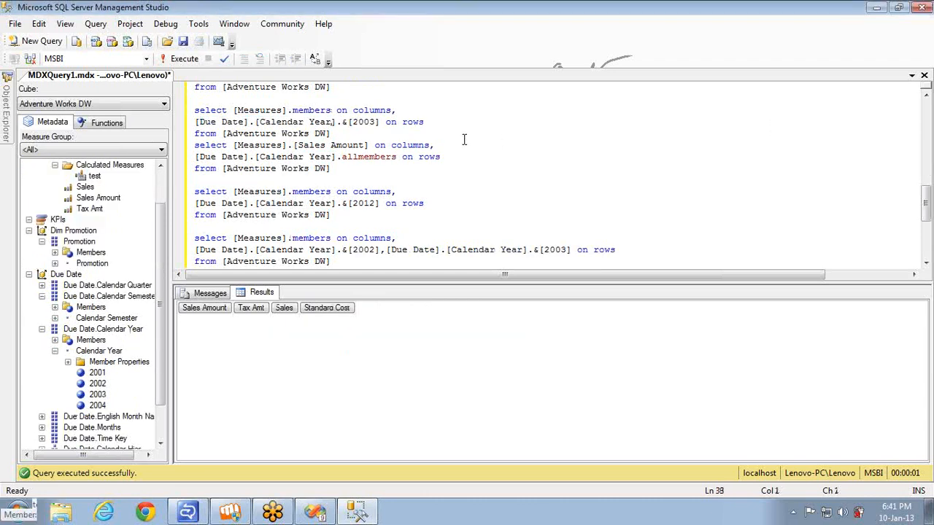
key("Up")
key("Up")
key("Up")
key("Up")
key("Up")
key("Up")
key("Up")
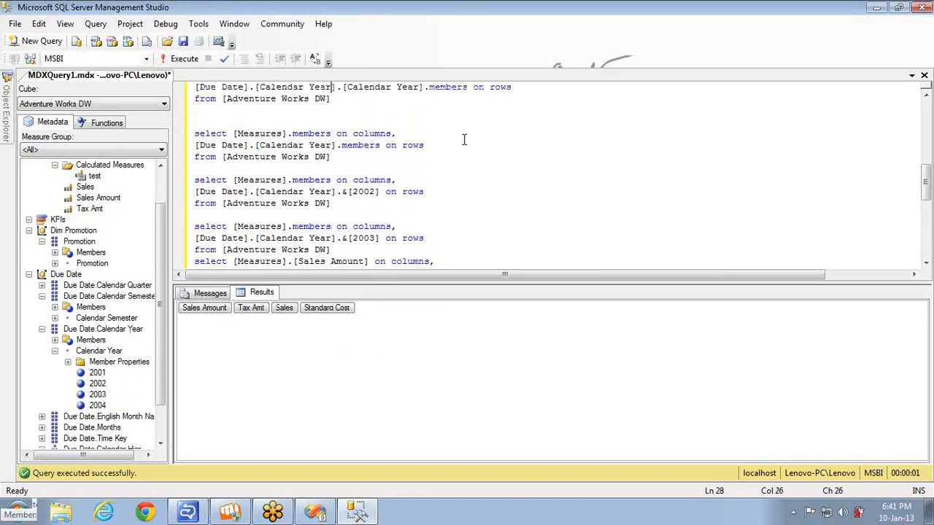
left_click(357, 146)
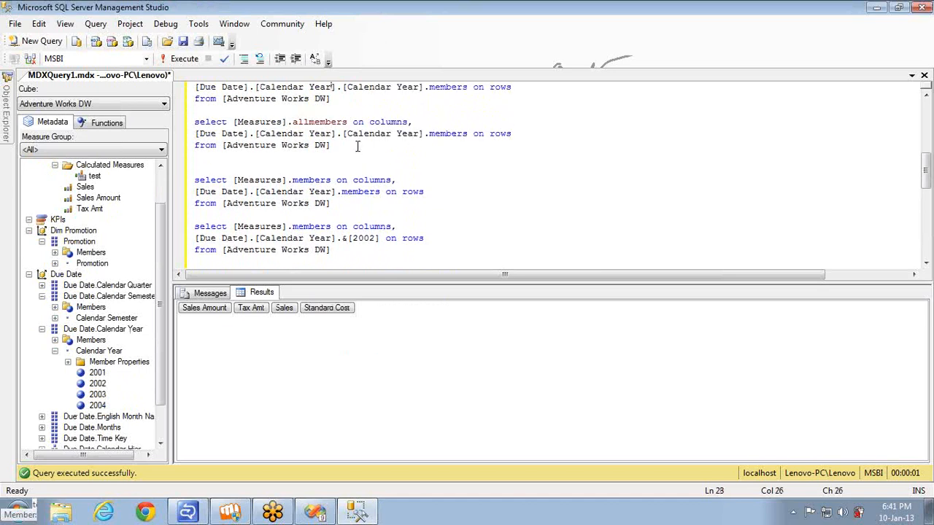
key("shift+Home")
key("shift+Up")
key("shift+Up")
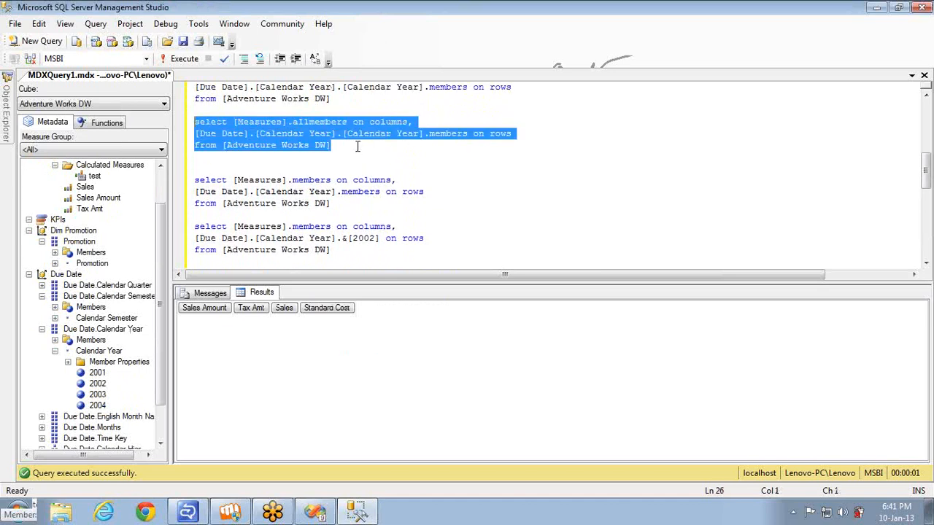
Step: Insert two blank lines between the [Calendar Year].members query and the &[2002] query
key("Down")
key("Down")
key("Down")
key("Down")
key("Down")
key("Down")
key("Down")
key("Down")
key("Down")
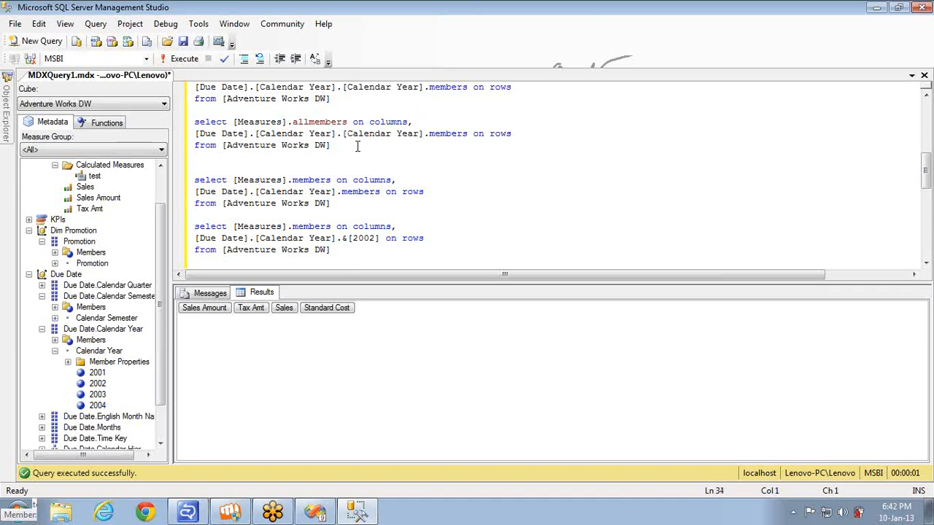
key("Return")
key("Return")
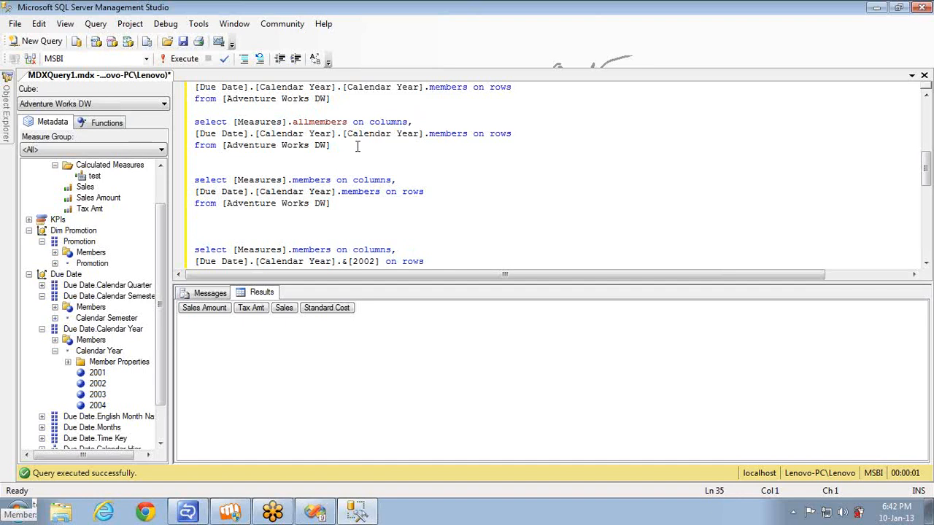
Step: Execute only the query with [Measures].members on columns and [Due Date].[Calendar Year].members on rows, and examine the All row
left_click(337, 192)
key("shift+Home")
key("Down")
key("shift+Up")
key("shift+Up")
key("shift+Up")
key("F5")
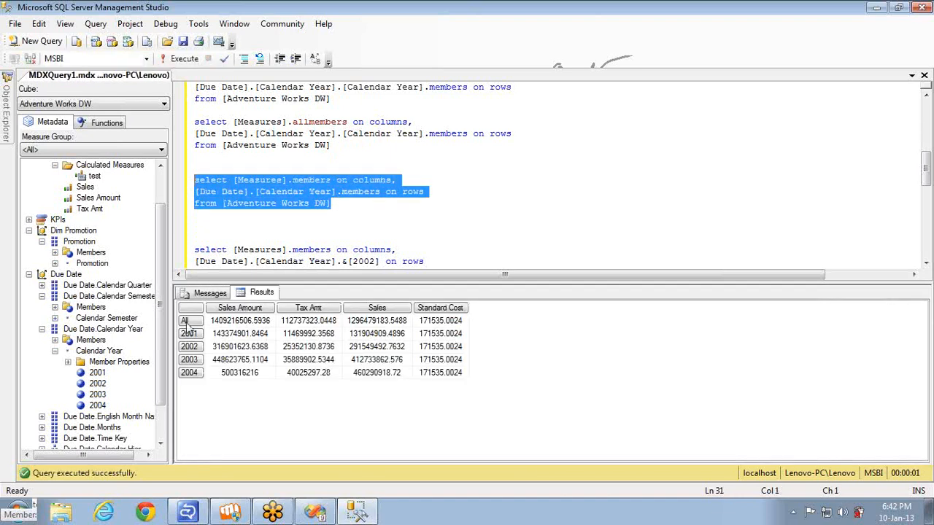
left_click(187, 325)
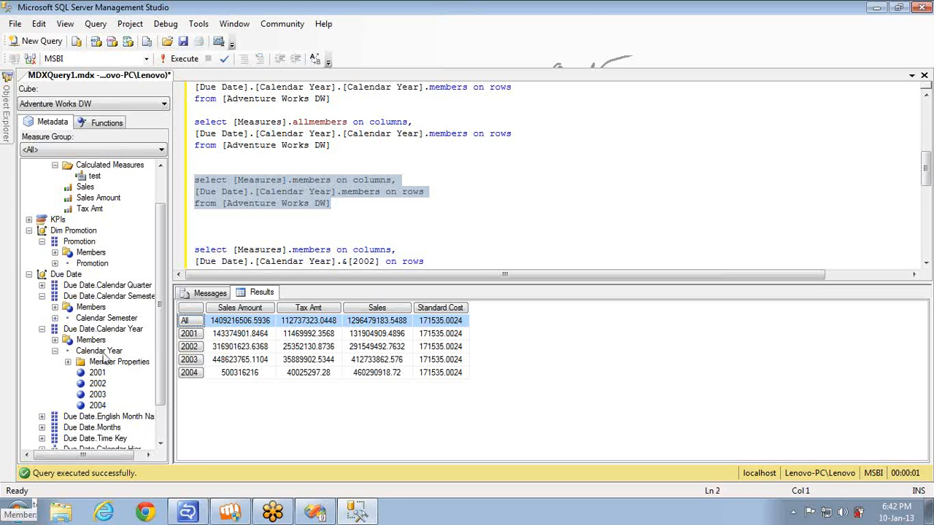
Step: Compare the Members node of Due Date.Calendar Year in the cube metadata with the [Calendar Year].members expression in the query
left_click(55, 340)
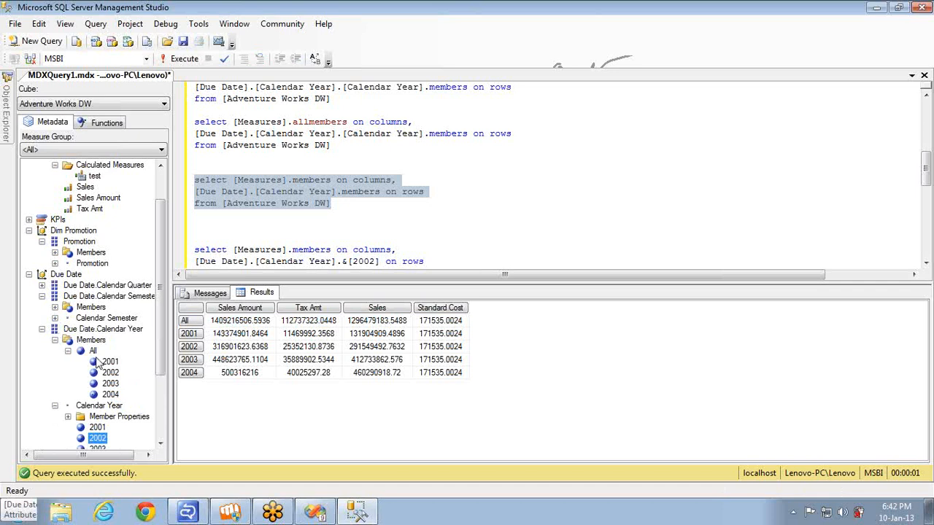
left_click(54, 340)
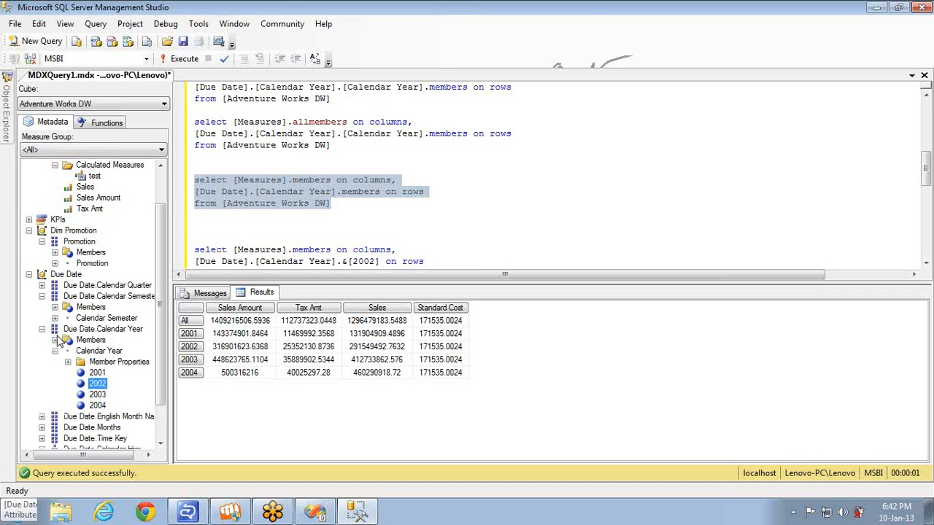
double_click(321, 192)
double_click(362, 192)
Step: Duplicate the [Measures].members by [Due Date].[Calendar Year].members query directly below itself
triple_click(339, 204)
key("shift+Up")
key("shift+Up")
key("ctrl+c")
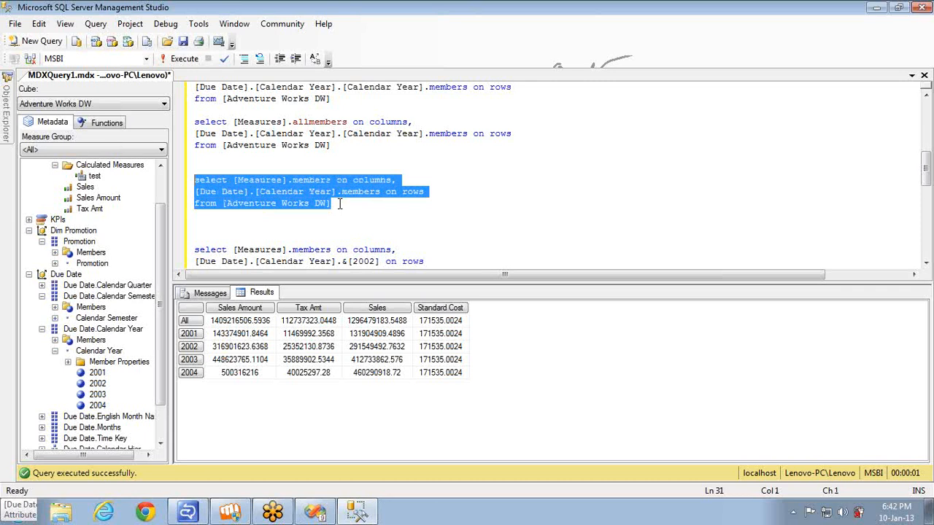
key("Right")
key("ctrl+v")
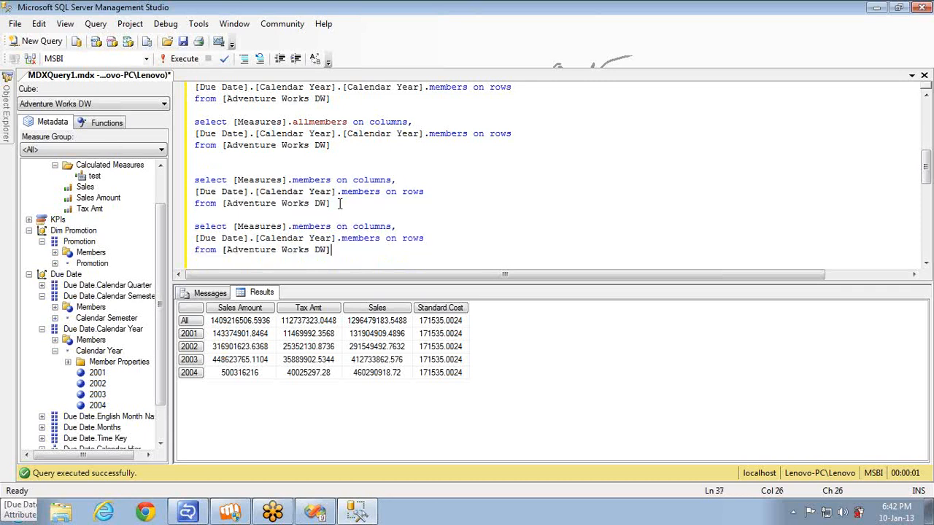
Step: Change the rows of the duplicated query to [Due Date].[Calendar Year].[Calendar Year].members by repeating the [Calendar Year] part
left_click(337, 238)
left_click(251, 235, "shift")
key("ctrl+c")
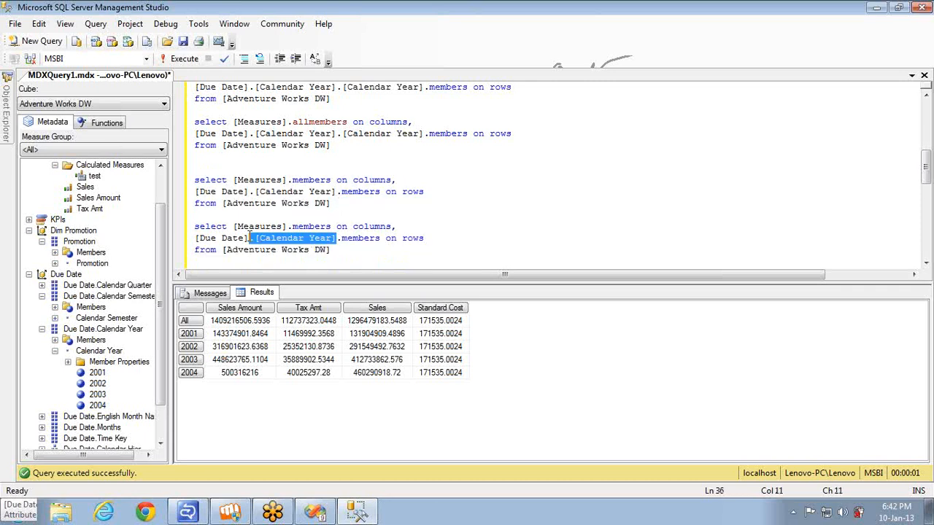
key("Right")
key("ctrl+v")
key("Down")
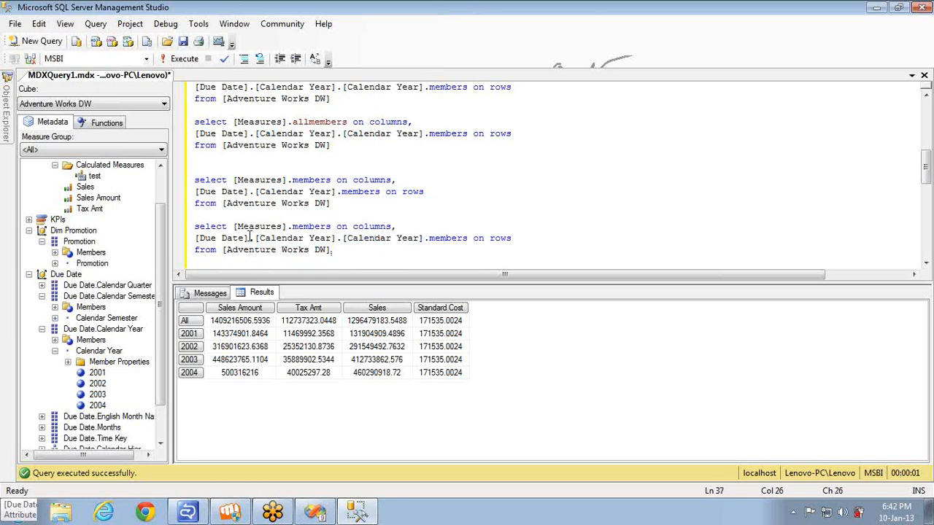
Step: Execute only the duplicated query with [Due Date].[Calendar Year].[Calendar Year].members on rows
key("shift+Home")
key("shift+Up")
key("shift+Up")
key("F5")
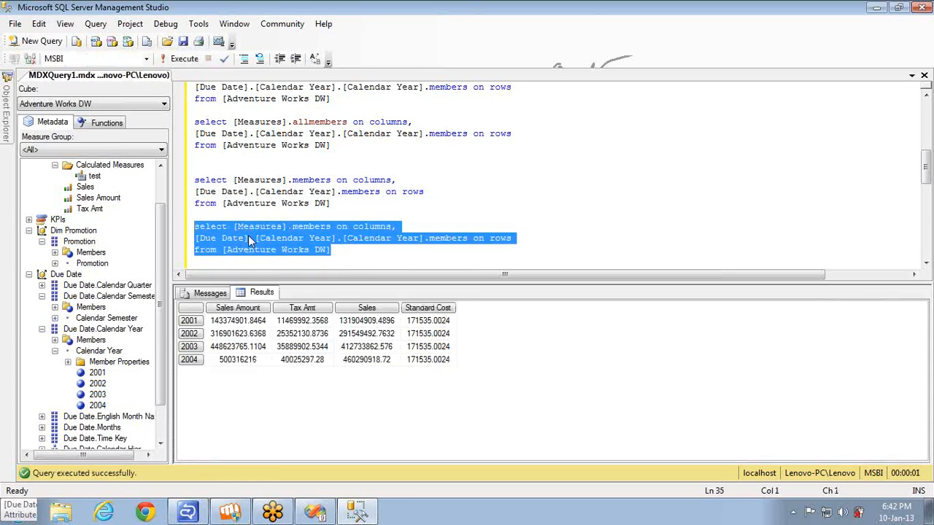
Step: Remove the row member from the &[2002] query and insert the 2002 member from the Calendar Year level in its place
left_click(372, 254)
key("Down")
key("Down")
key("Down")
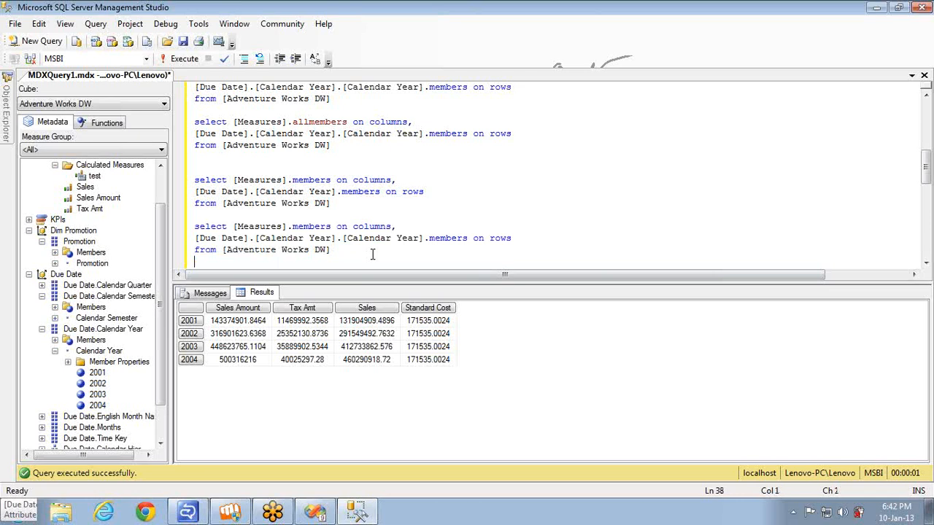
key("Down")
key("Down")
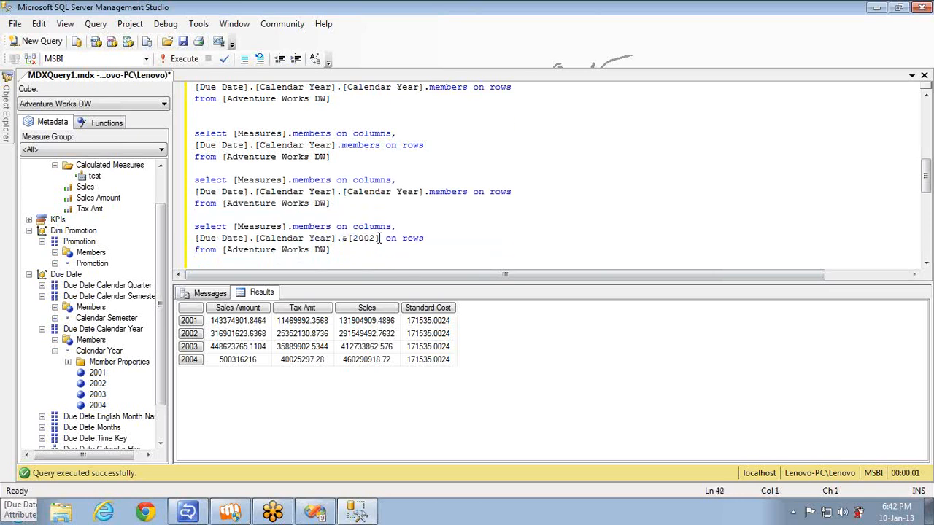
left_click(381, 238)
key("shift+Home")
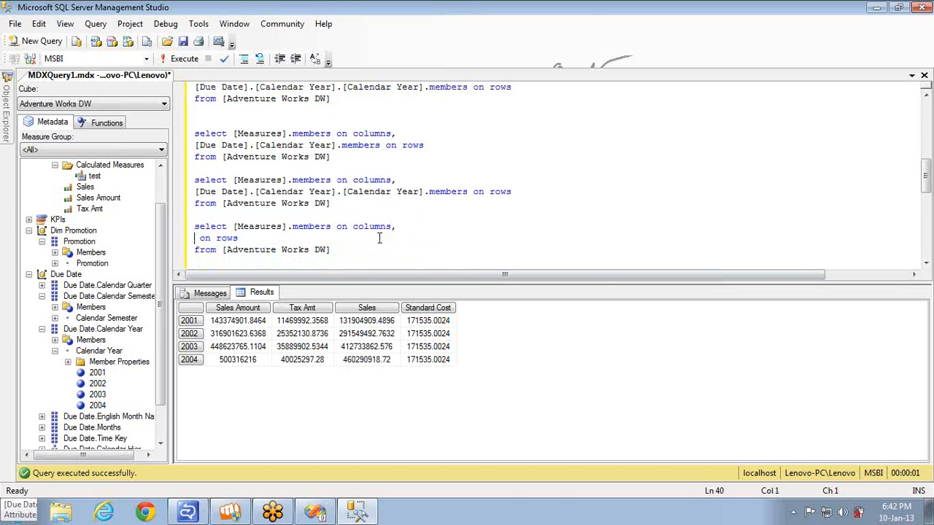
left_click(98, 384)
left_click_drag(97, 383, 196, 241)
left_click(332, 249)
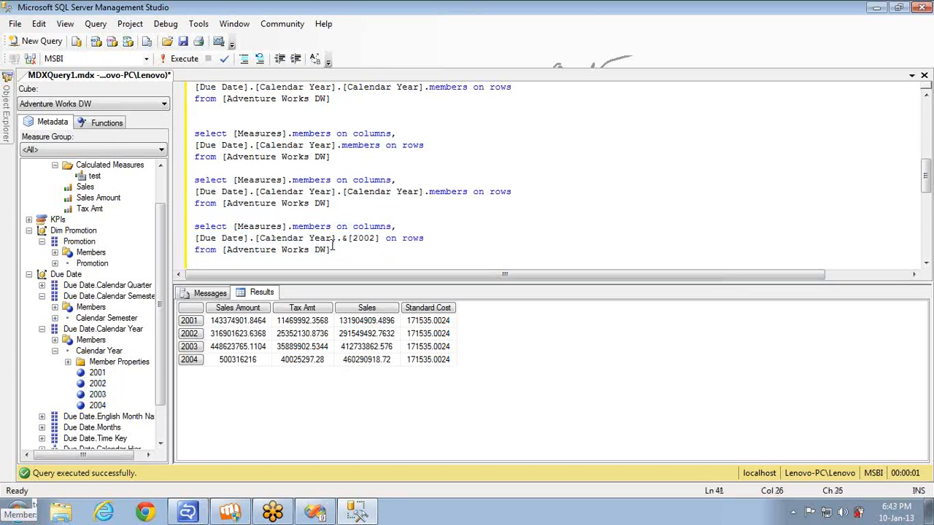
Step: Execute only the query with [Due Date].[Calendar Year].&[2002] on rows
key("shift+Home")
key("shift+Up")
key("shift+Up")
key("F5")
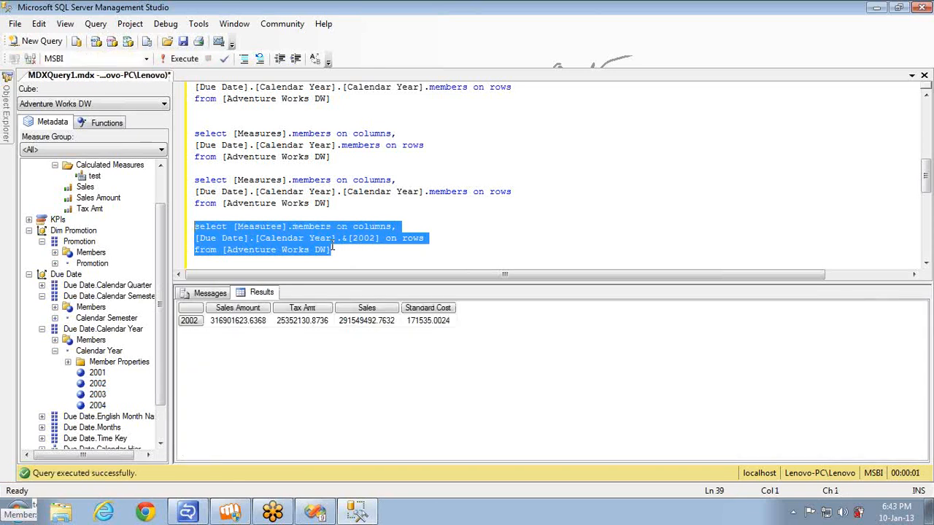
Step: Execute only the query with [Due Date].[Calendar Year].&[2003] on rows
key("Down")
key("Down")
key("Down")
key("Down")
key("Down")
key("Down")
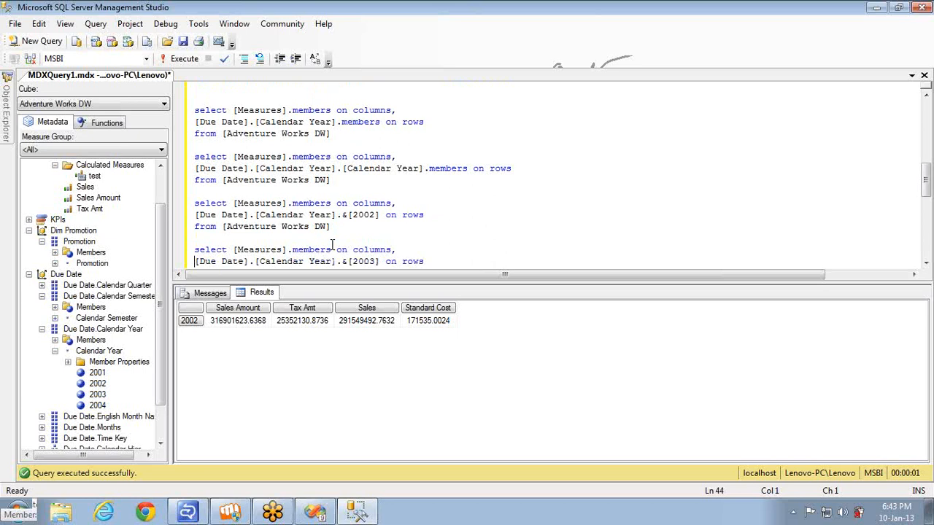
key("Up")
key("shift+Down")
key("shift+Down")
key("shift+End")
key("F5")
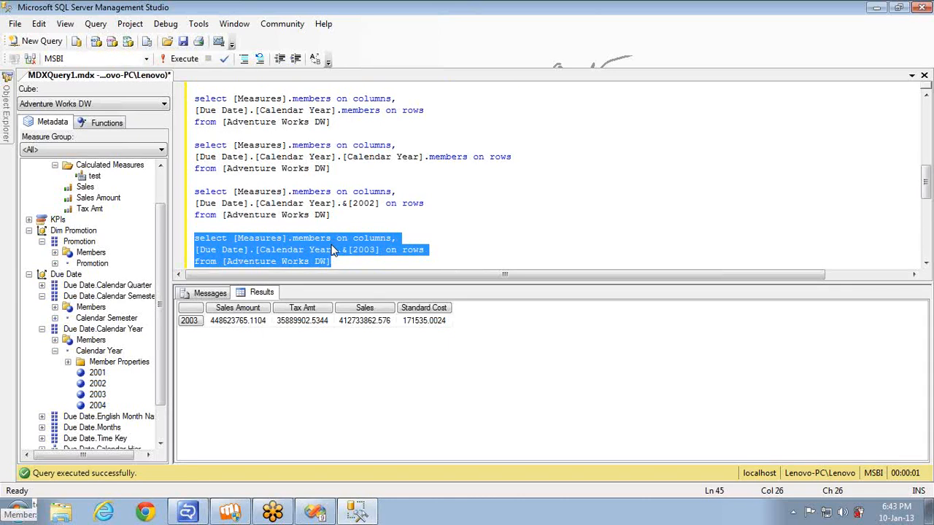
Step: Separate the &[2003] query from the [Measures].[Sales Amount] query below it with one blank line
key("Down")
key("Down")
key("Down")
key("Down")
key("Down")
key("Up")
key("Up")
key("Up")
key("Up")
key("Return")
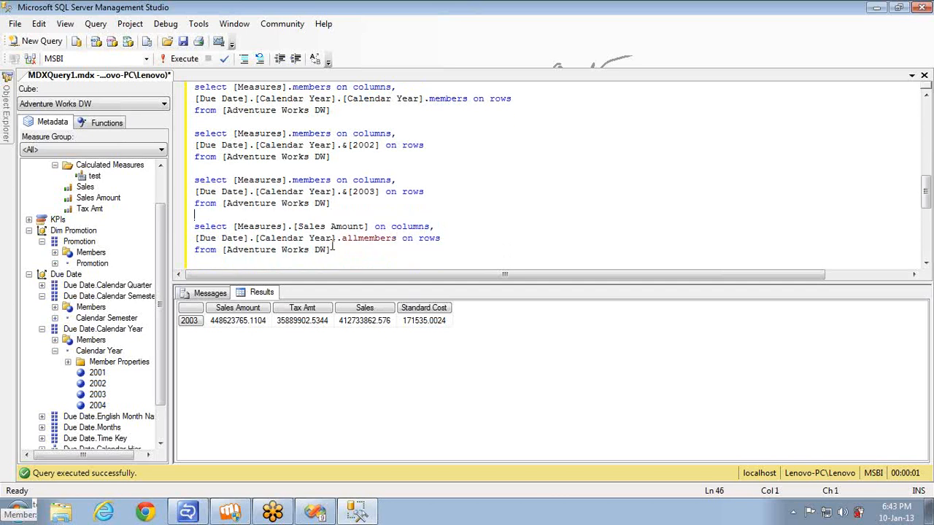
Step: Execute only the query with [Due Date].[Calendar Year].&[2012] on rows
key("Down")
key("Down")
key("Down")
key("Down")
key("Down")
key("Down")
key("Up")
key("Up")
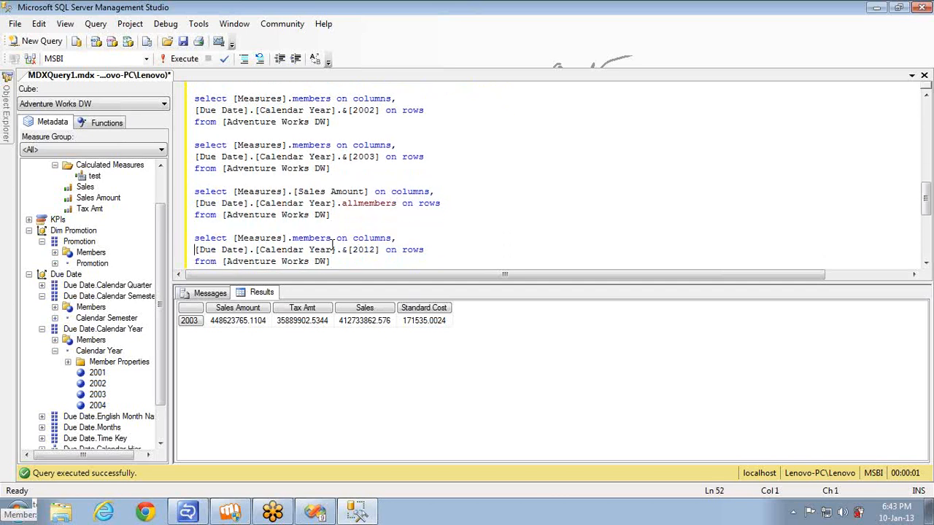
key("shift+Down")
key("shift+Down")
key("shift+End")
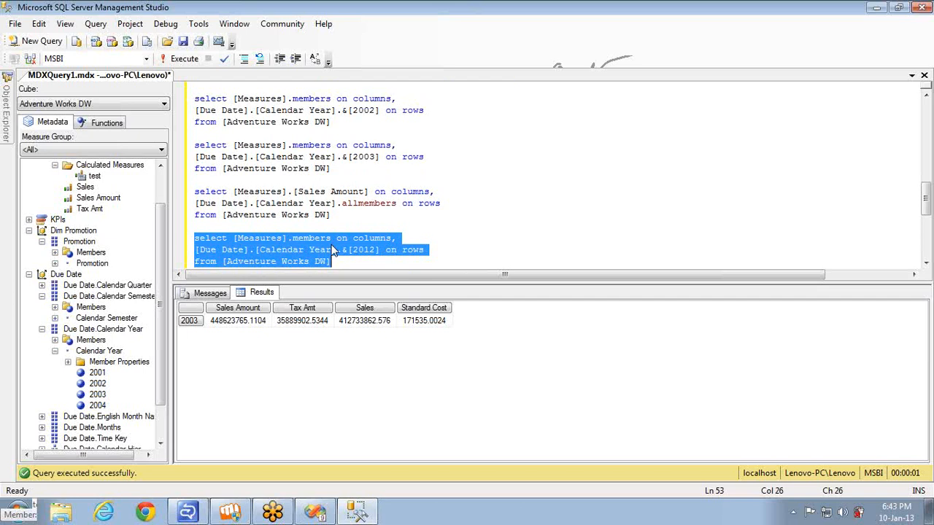
key("F5")
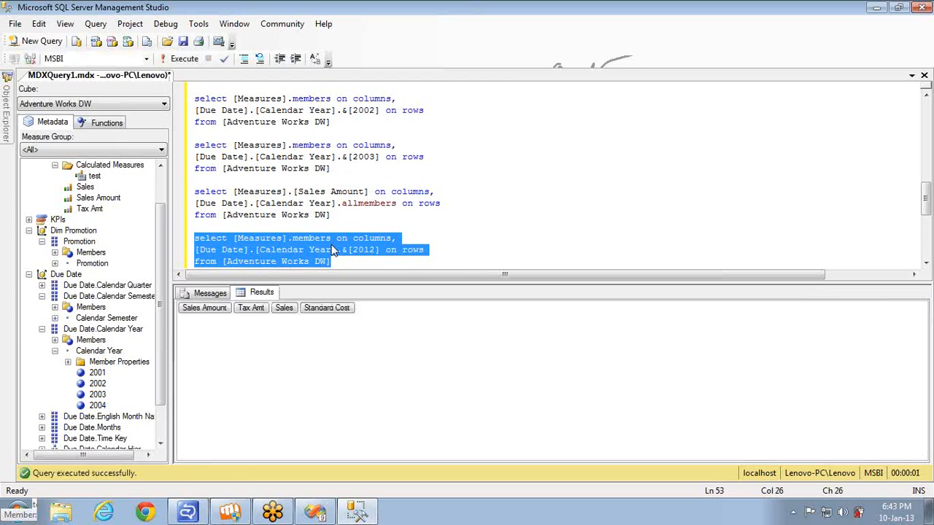
Step: Add a blank line below the &[2012] query and examine the &[2002] and &[2003] row members of the following query
key("Right")
key("Return")
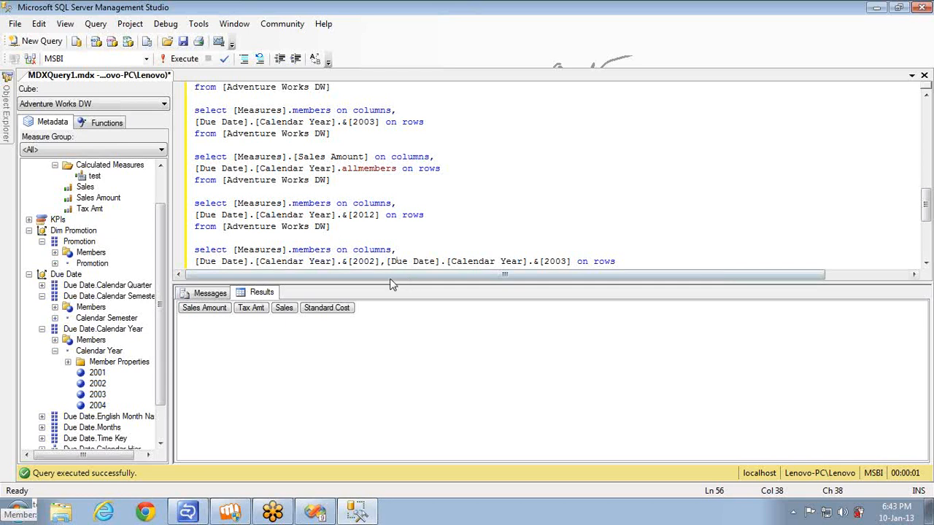
double_click(365, 261)
double_click(554, 261)
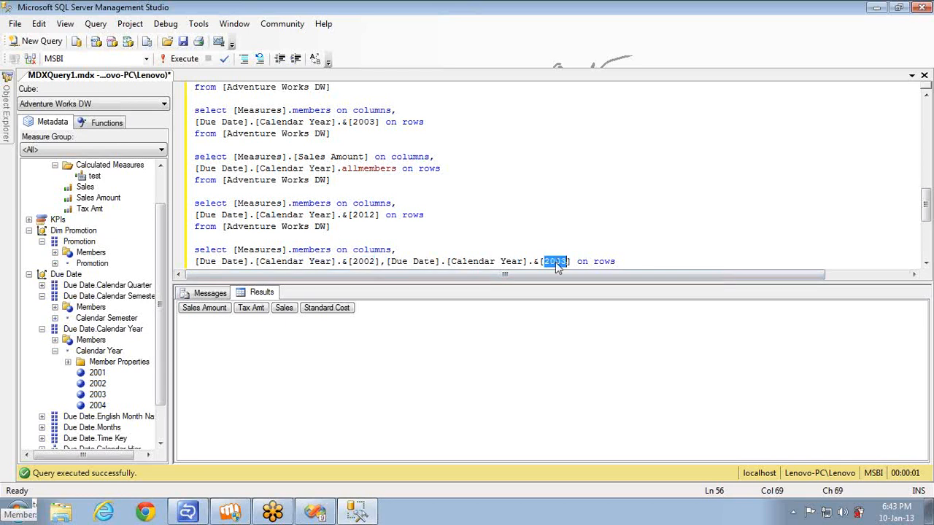
left_click(521, 260)
left_click(528, 261)
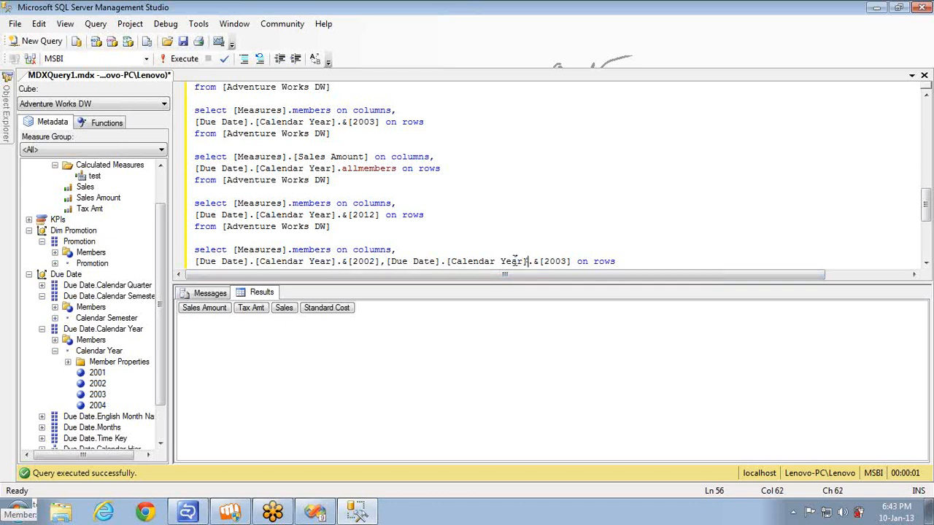
left_click(387, 261, "shift")
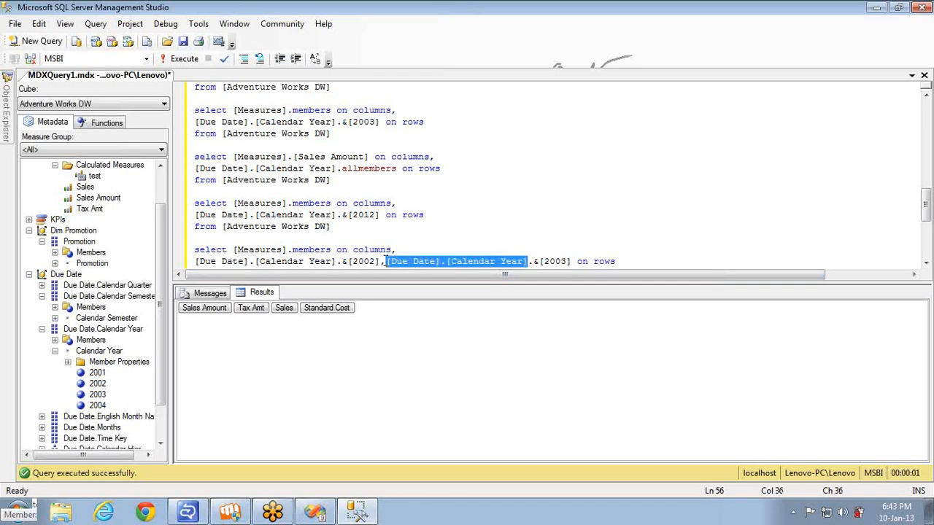
left_click(336, 260)
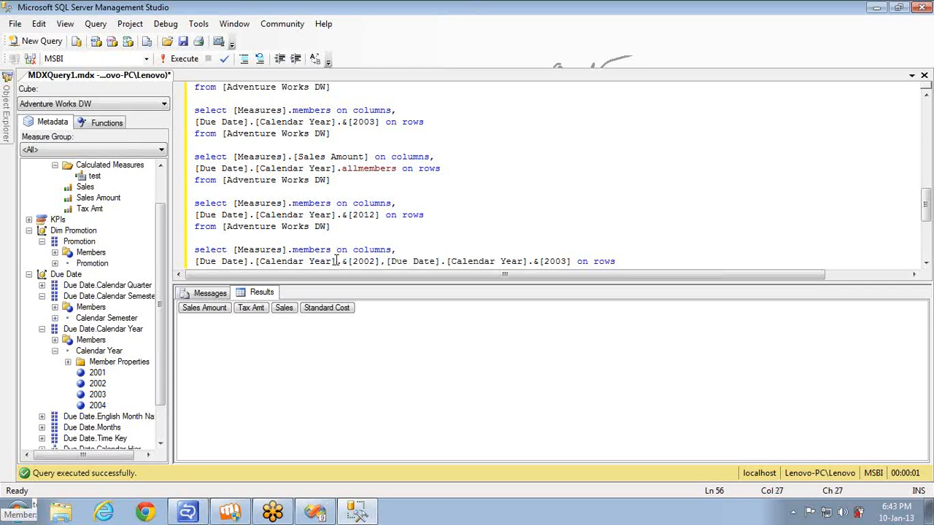
left_click(196, 261, "shift")
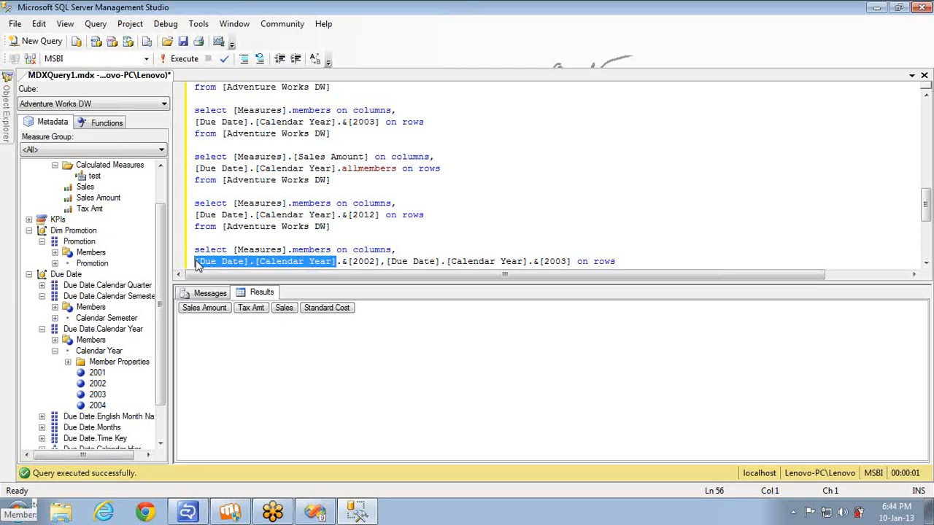
Step: Enclose the comma-separated &[2002] and &[2003] row members in curly braces to form a set
left_click(195, 261)
type("{")
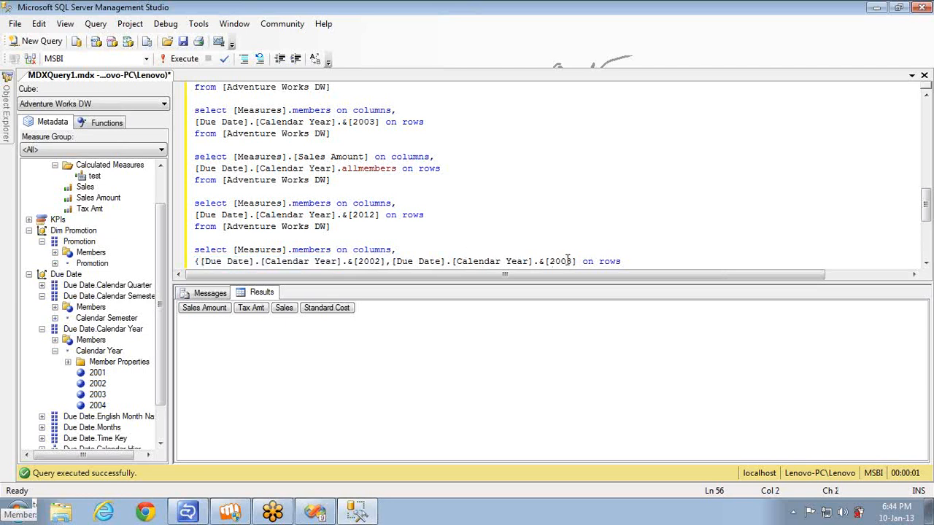
key("Left")
key("Left")
left_click(579, 261)
type("}")
Step: Execute only the query with the {&[2002], &[2003]} Calendar Year set on rows
key("Home")
key("Up")
key("shift+Down")
key("shift+Down")
key("shift+End")
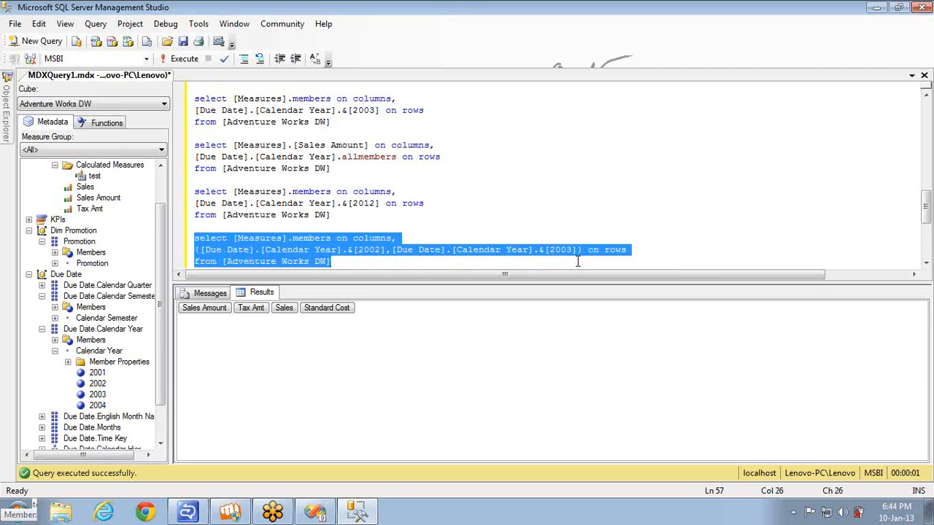
key("F5")
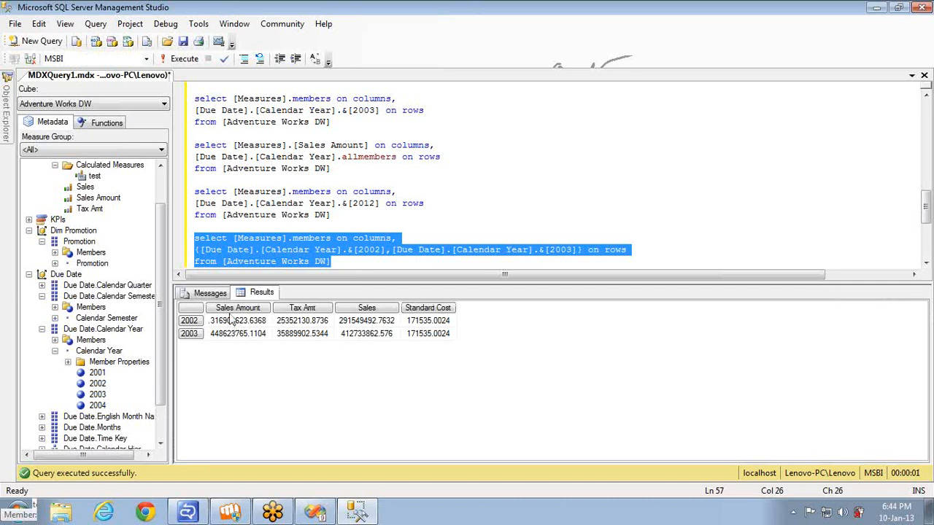
Step: Duplicate the two-year set query below itself and add [Due Date].[Calendar Year].&[2004] to the copy's row set
key("ctrl+c")
left_click(342, 260)
key("Return")
key("Return")
key("ctrl+v")
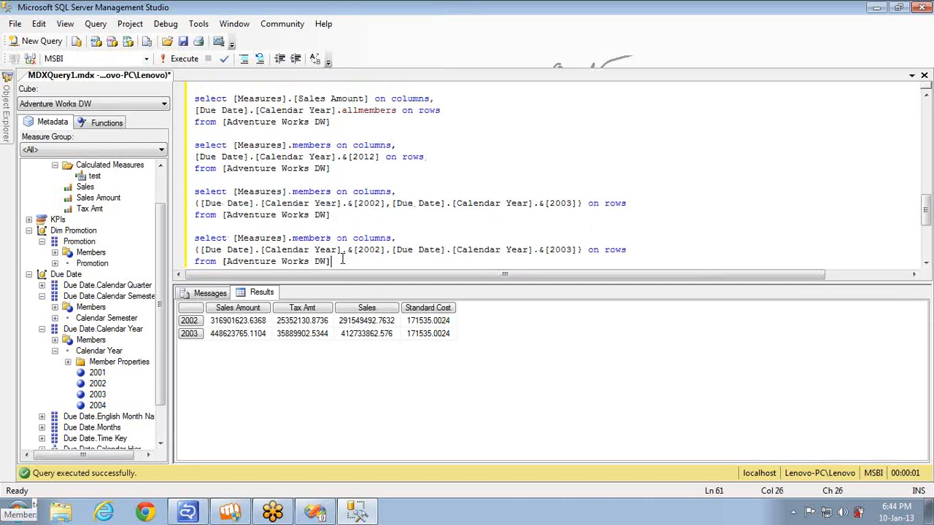
left_click(577, 250)
type(",")
left_click_drag(100, 405, 583, 254)
Step: Execute only the query with the 2002, 2003 and 2004 Calendar Year members on rows
key("Down")
key("shift+Home")
key("shift+Up")
key("shift+Up")
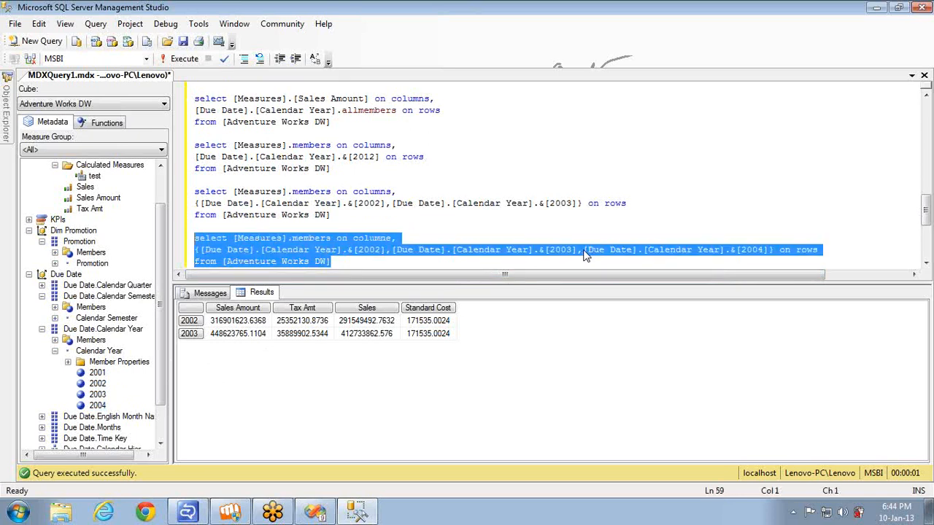
key("F5")
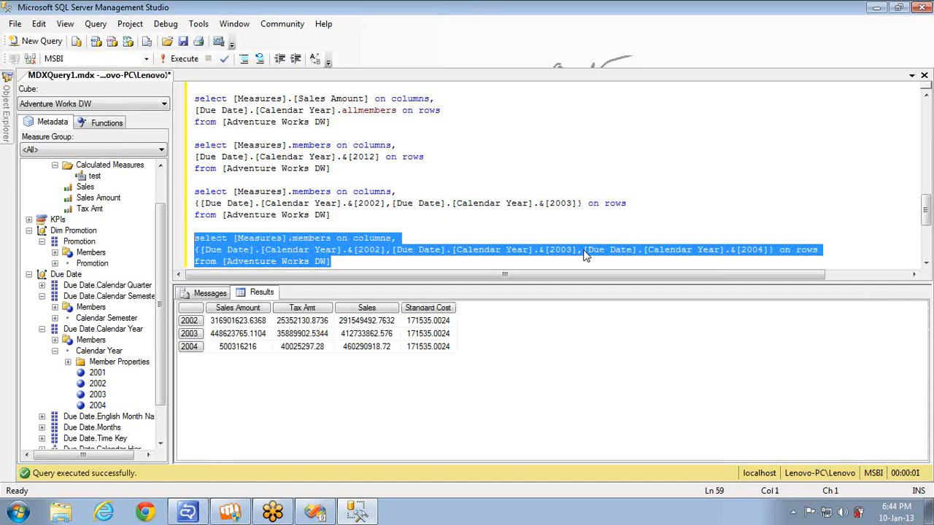
Step: Paste another copy of the 2002 and 2003 set query at the end and add a comma after its closing brace
left_click(372, 264)
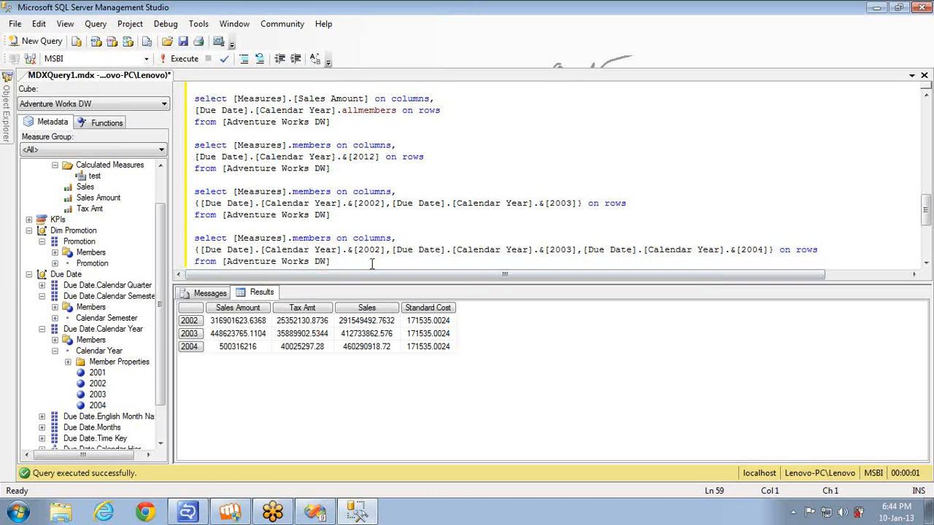
key("Return")
key("Return")
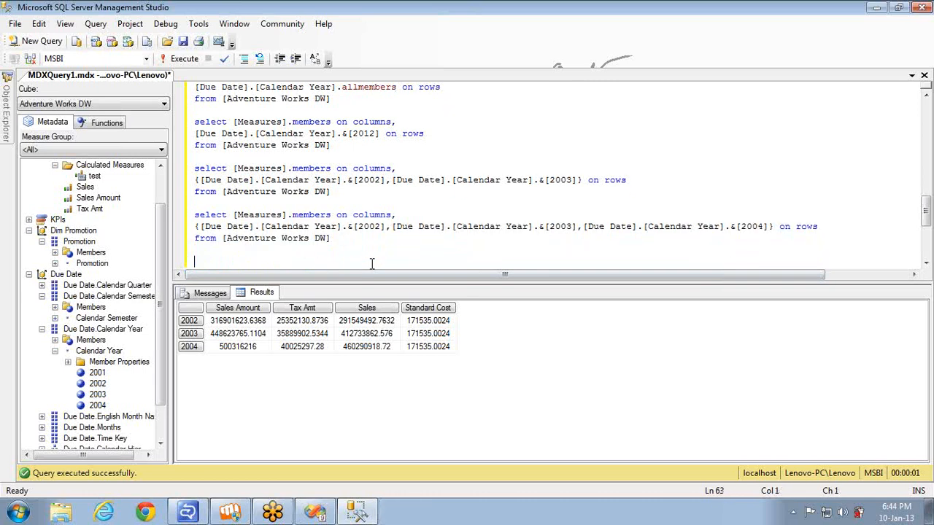
key("ctrl+v")
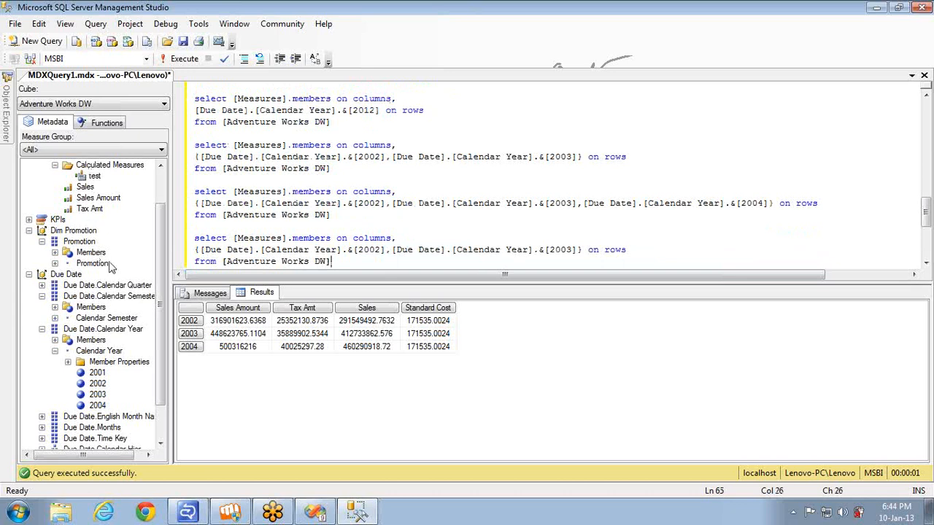
left_click(581, 249)
type(",")
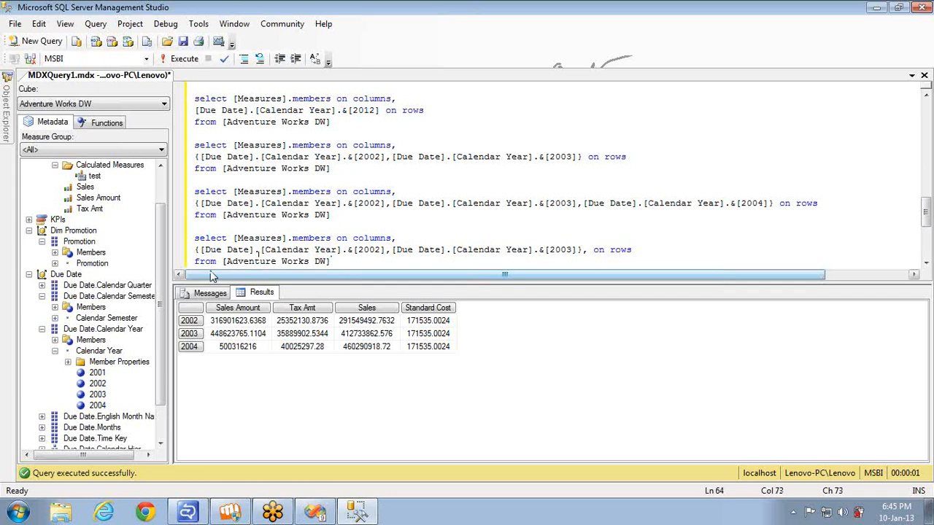
Step: Insert the Black member of the Product dimension's Color attribute after the comma in the last query's row expression
left_click(28, 275)
left_click(29, 340)
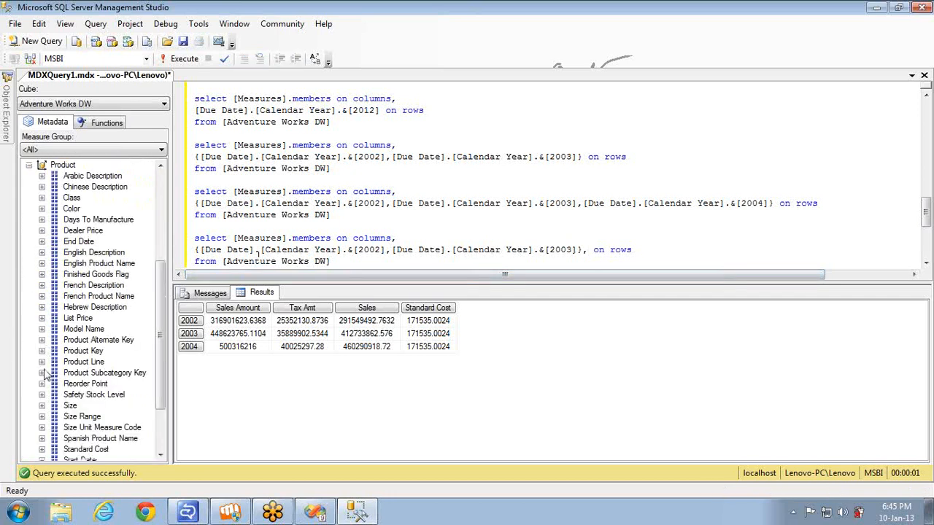
left_click(42, 208)
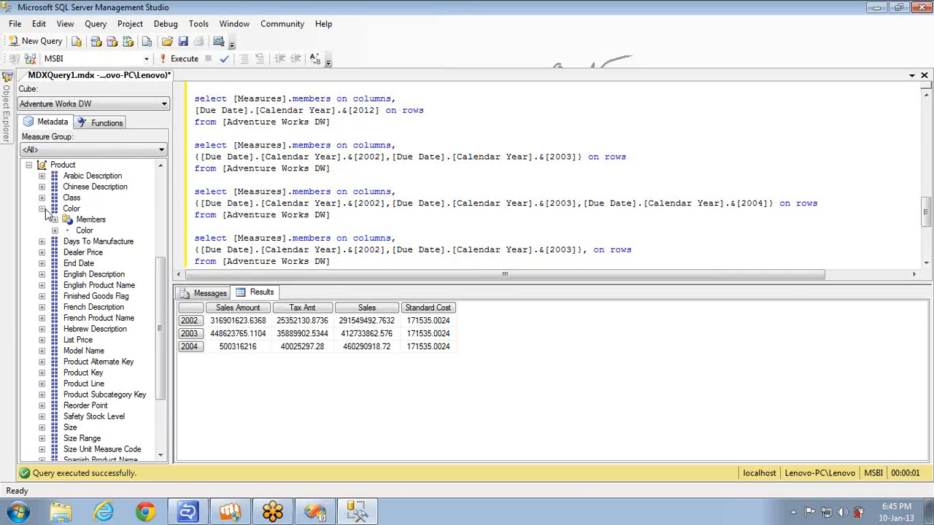
left_click(54, 230)
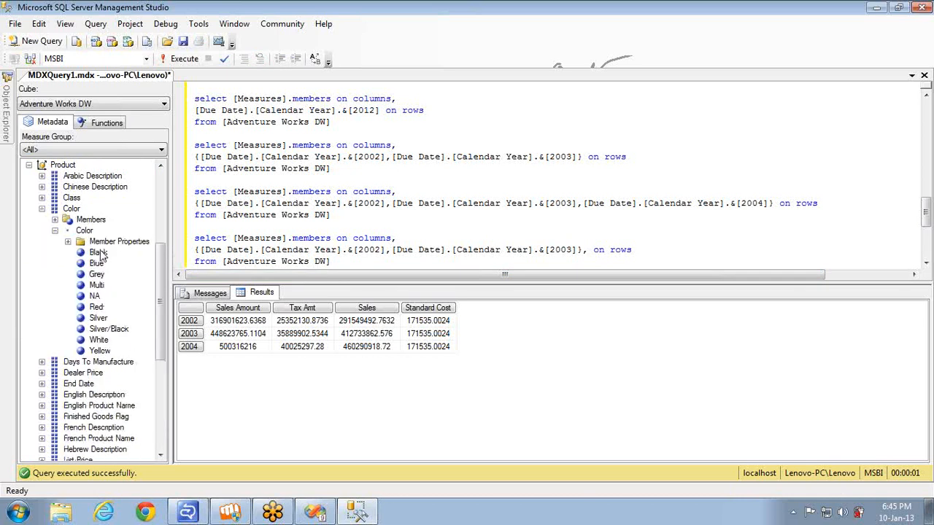
left_click_drag(101, 257, 592, 257)
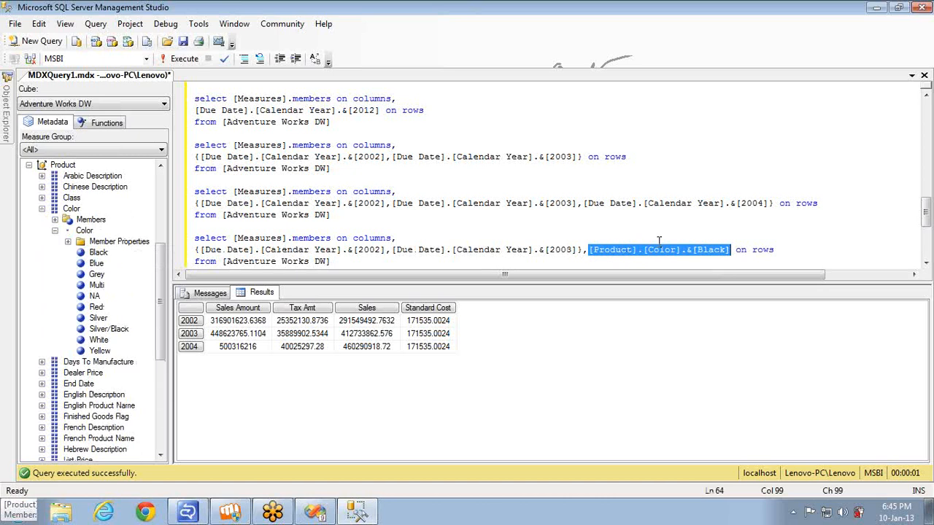
Step: Enclose the 2002 and 2003 year set together with [Product].[Color].&[Black] in parentheses
left_click(584, 249)
key("shift+Home")
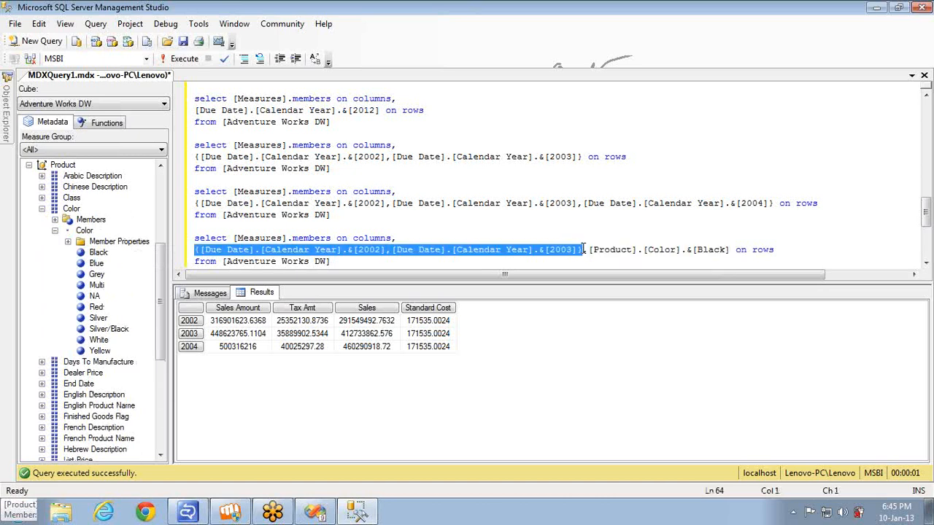
left_click(730, 253, "shift")
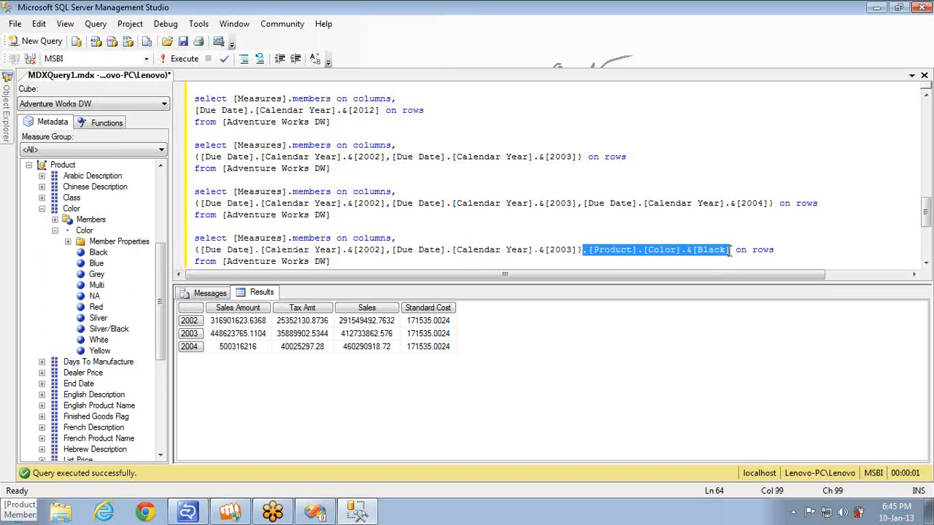
left_click(729, 251)
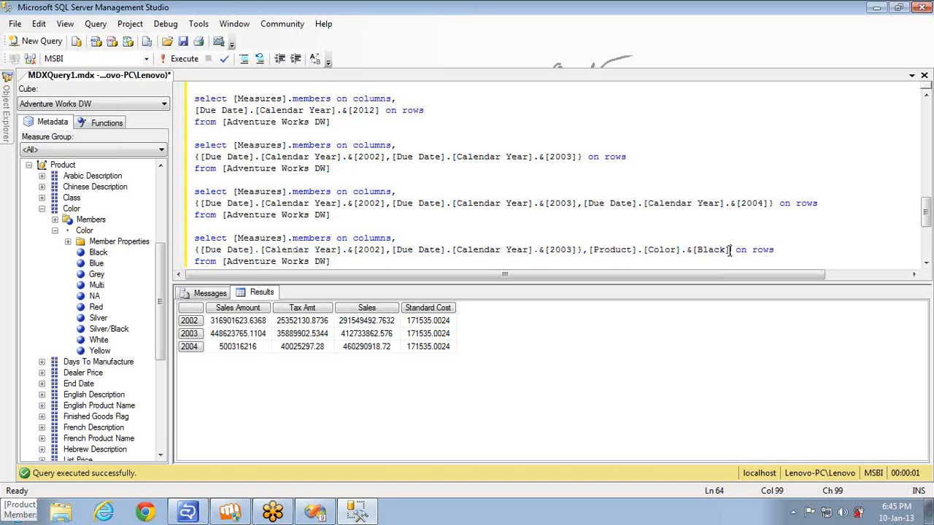
type("}")
key("Home")
type("(")
Step: Execute only the last query, which combines the 2002 and 2003 set with the Black color on rows
key("Down")
key("End")
key("shift+Home")
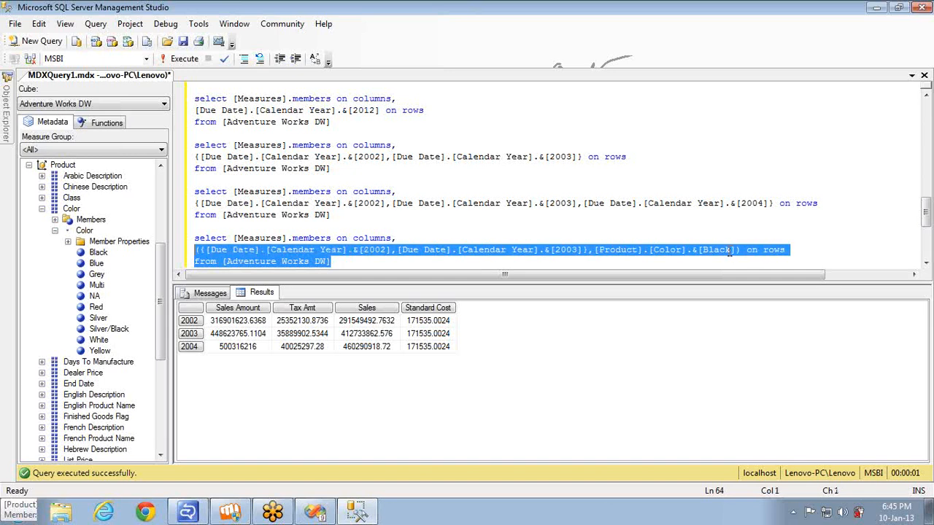
key("shift+Up")
key("shift+Up")
key("F5")
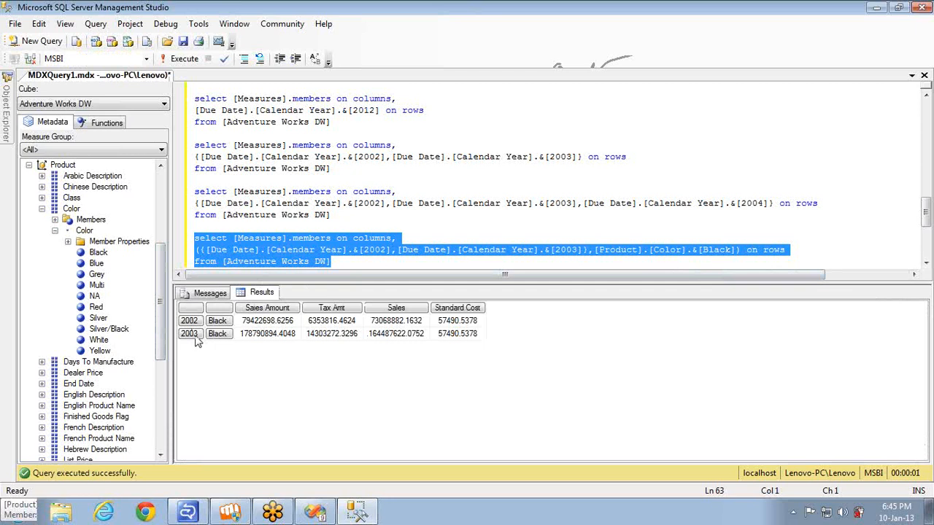
Step: Add two blank lines below the query that combines the year set with the Black color
left_click(350, 261)
key("Return")
key("Return")
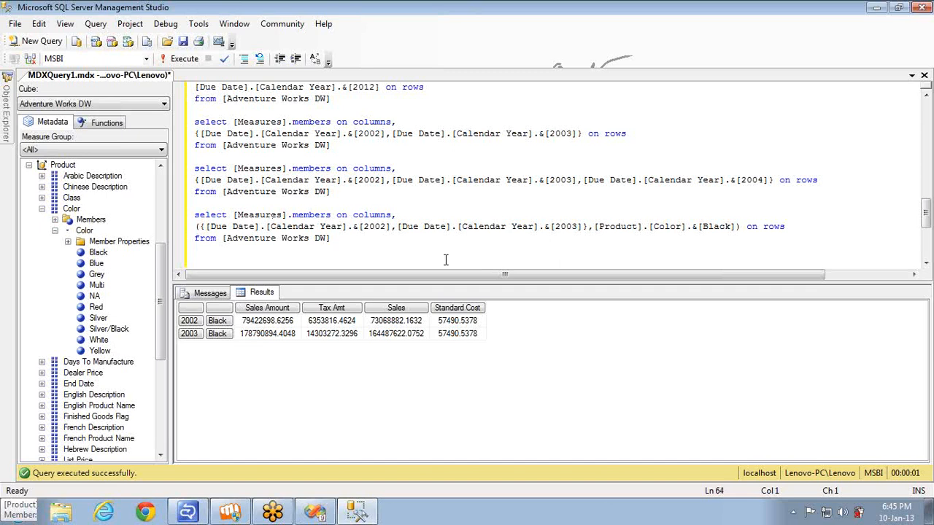
Step: Examine the last query's row expression, highlighting the braced year set and the whole parenthesized combination with the product color
key("shift+Right")
key("shift+Right")
key("shift+Right")
key("shift+Right")
key("shift+Right")
key("shift+Right")
key("shift+Right")
key("shift+Right")
key("shift+Right")
key("shift+Right")
key("shift+Right")
key("shift+Right")
key("shift+Right")
key("shift+Right")
key("shift+Right")
key("shift+Right")
key("shift+Right")
key("shift+Right")
key("shift+Right")
key("shift+Right")
key("shift+Right")
key("shift+Right")
key("shift+Right")
key("shift+Right")
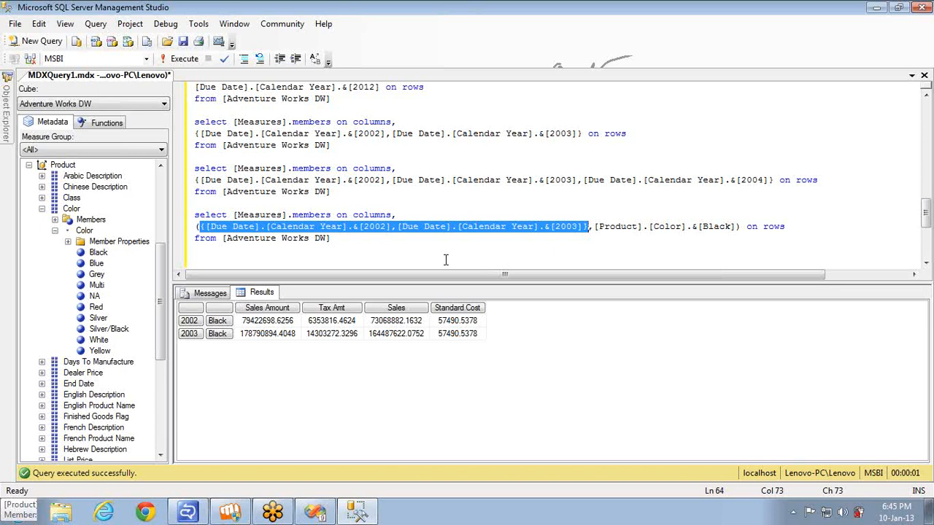
key("End")
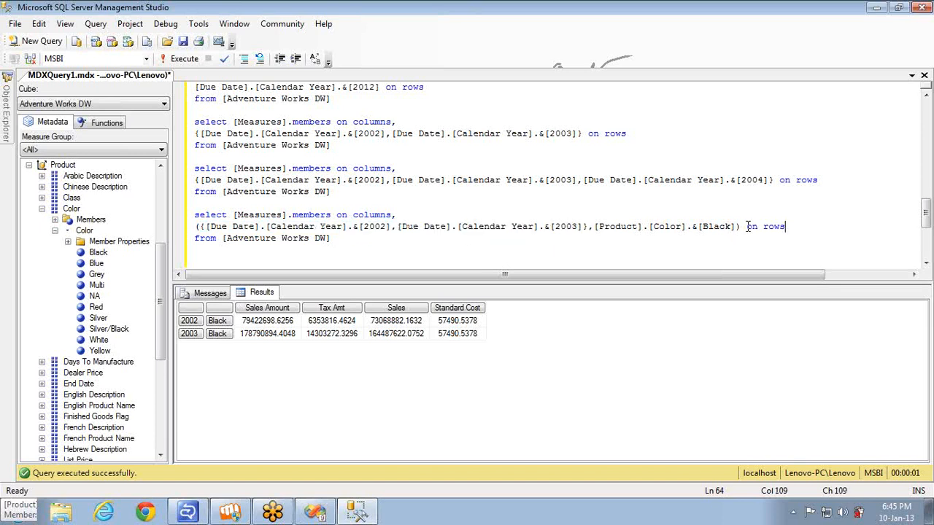
left_click_drag(741, 226, 195, 226)
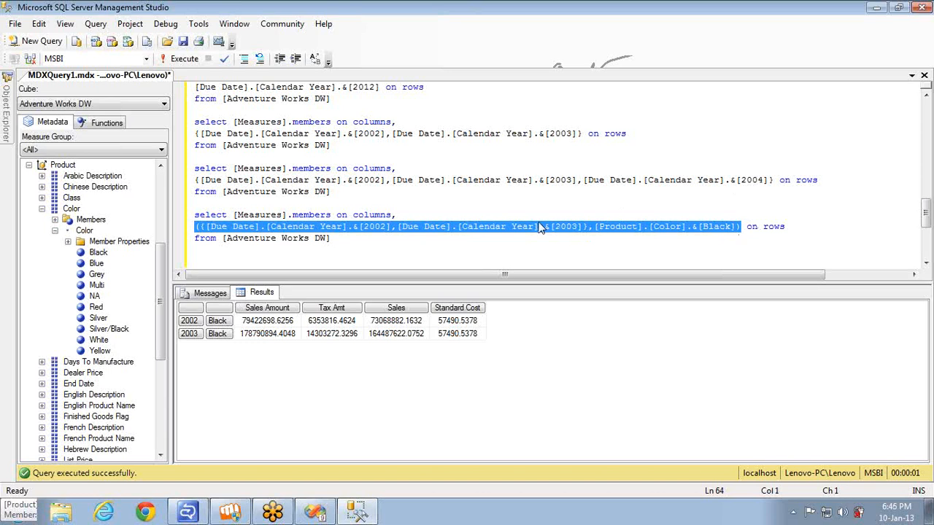
left_click(589, 230)
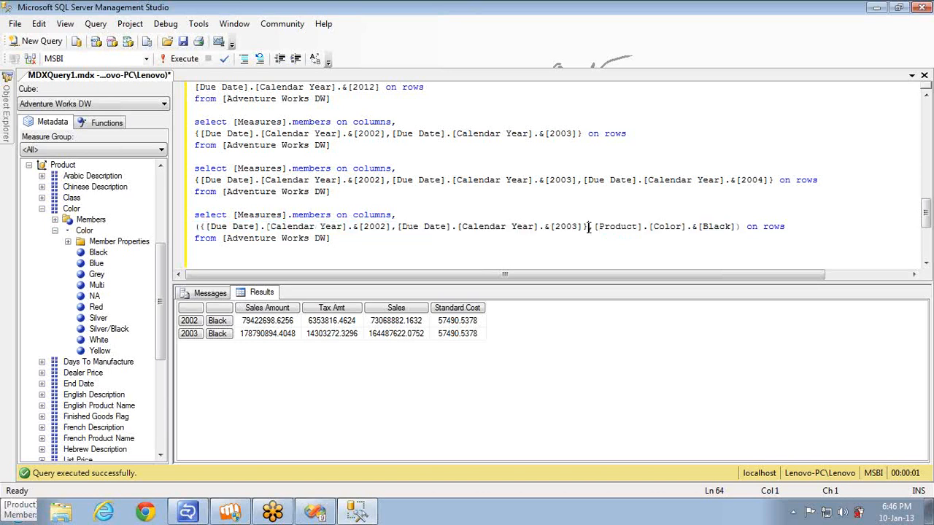
left_click(200, 228, "shift")
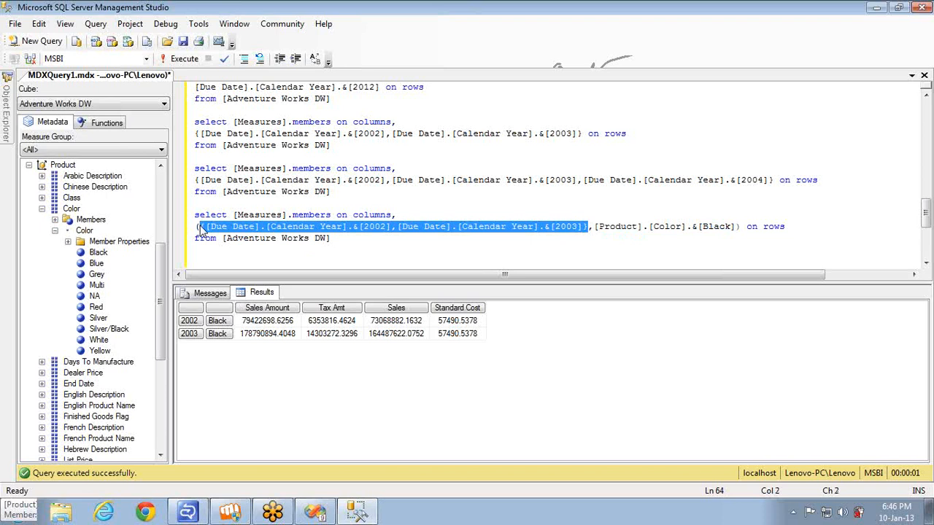
left_click(345, 238)
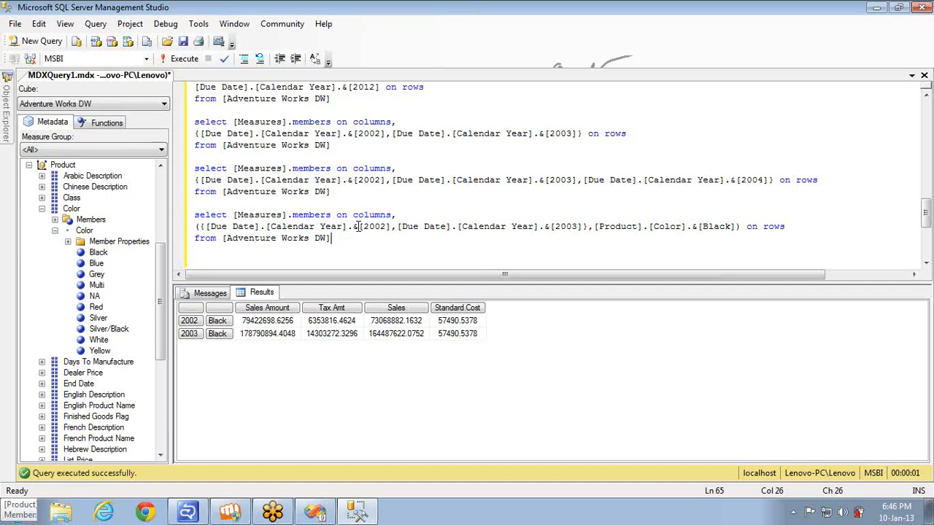
left_click(358, 226)
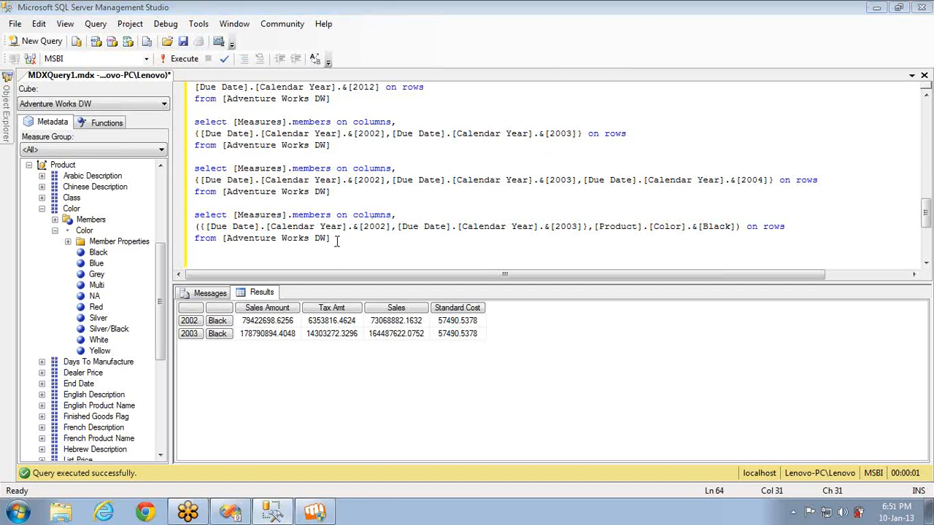
Step: Remove the ampersands before [2002], [2003] and [Black] in the last query's row expression
left_click(336, 241)
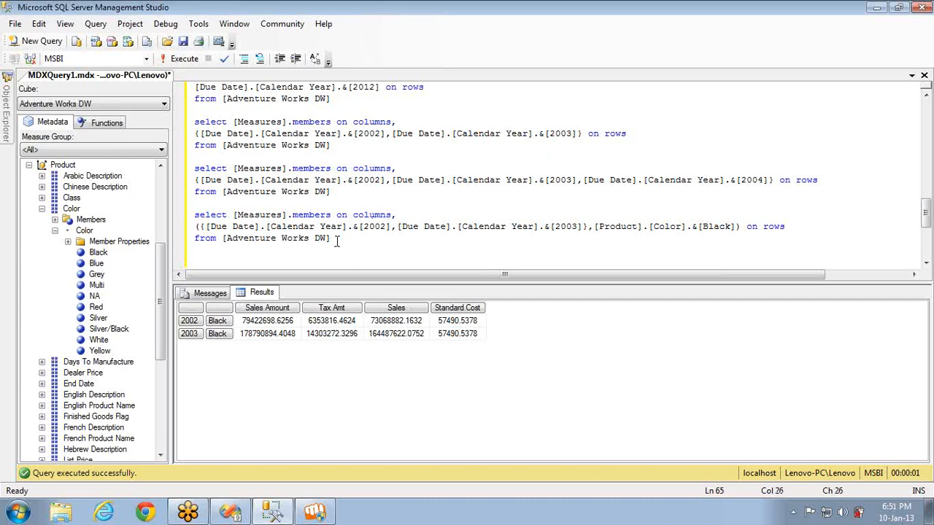
left_click(358, 228)
key("shift+Left")
key("Delete")
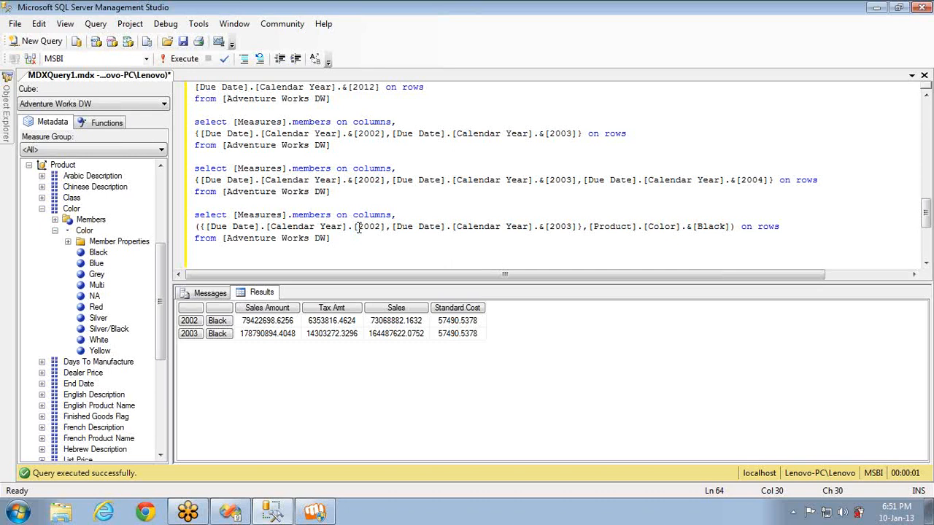
key("Right")
key("Right")
key("Right")
key("Right")
key("Right")
key("Right")
key("Right")
key("Right")
key("Right")
key("Right")
key("Right")
key("Right")
key("Right")
key("Right")
key("Right")
key("Right")
key("Right")
key("Right")
key("Right")
key("Right")
key("BackSpace")
key("Right")
key("Right")
key("Right")
key("Right")
key("Right")
key("Right")
key("Right")
key("Right")
key("Right")
key("Right")
key("Right")
key("Right")
key("Right")
key("Right")
key("Right")
key("Right")
key("Right")
key("Right")
key("Right")
key("Right")
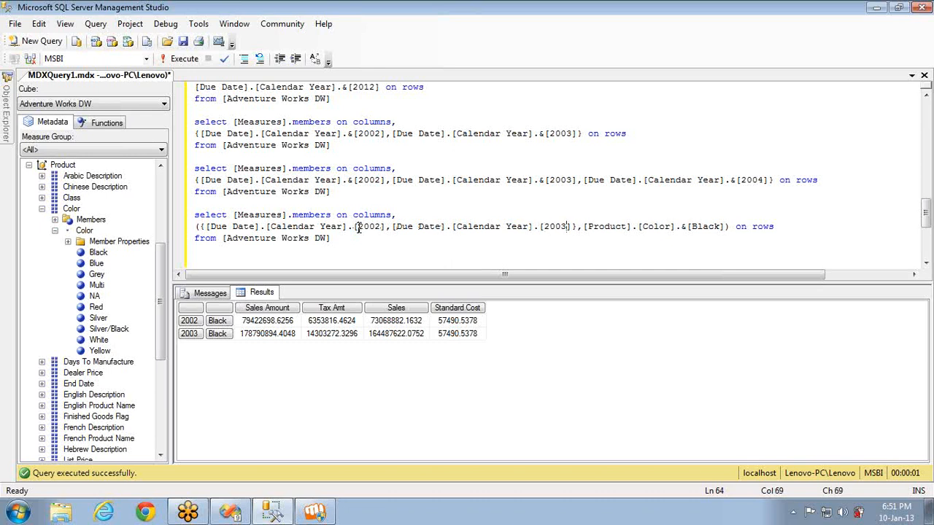
key("Right")
key("Right")
key("Right")
key("BackSpace")
Step: Execute only the last query with the member references written without ampersands
key("Home")
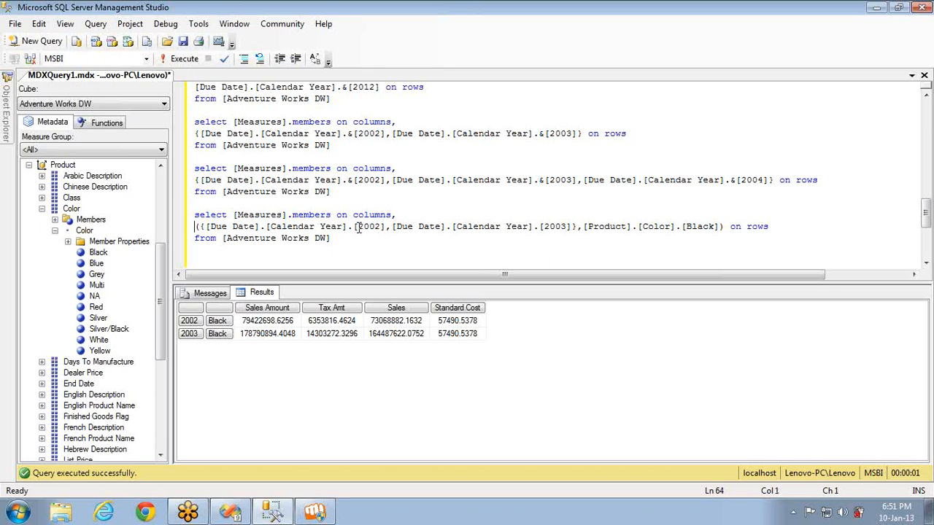
key("shift+Down")
key("shift+Down")
key("shift+Down")
key("shift+Down")
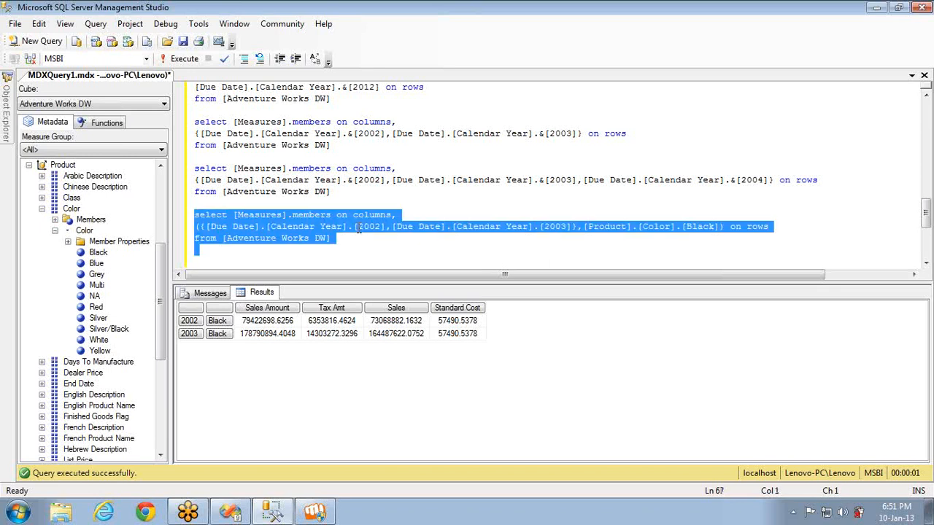
key("F5")
Step: Put the ampersand back before [2002] and compare that reference with the Due Date Calendar Year members in the cube metadata
left_click(354, 226)
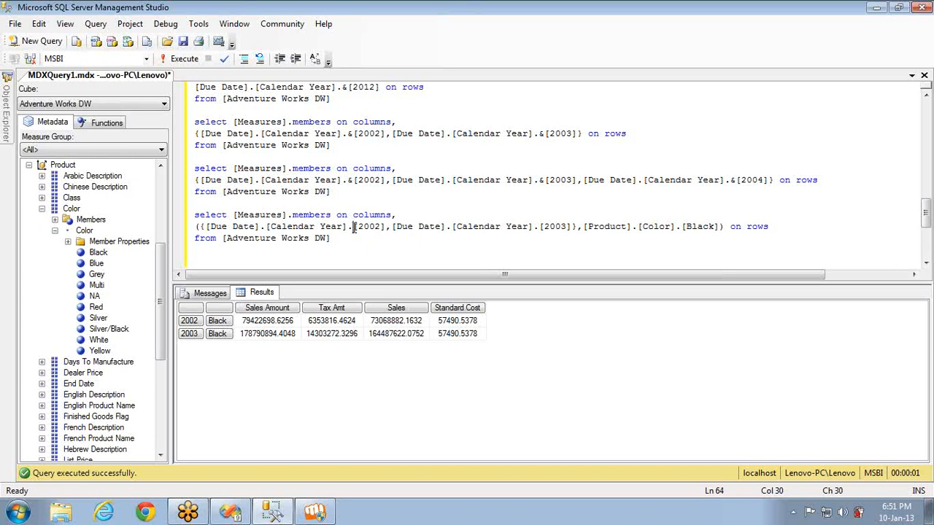
type("&")
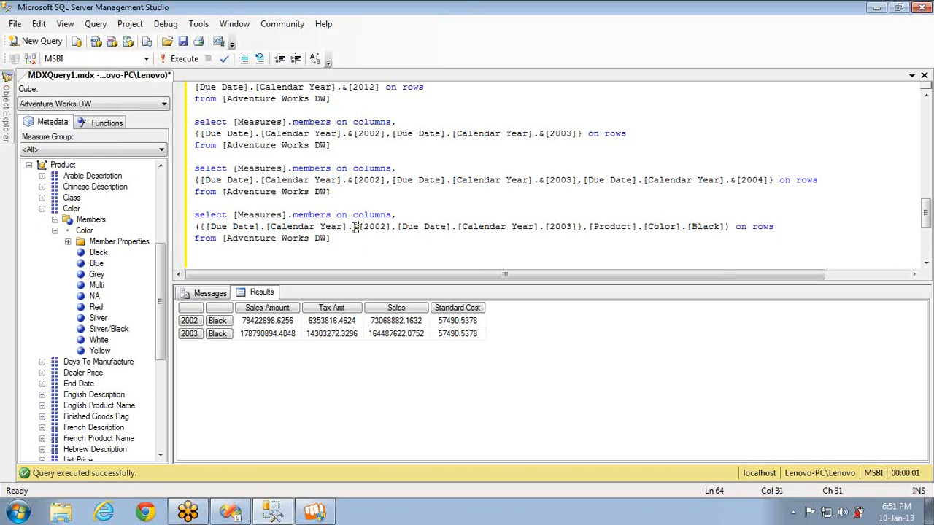
left_click(42, 209)
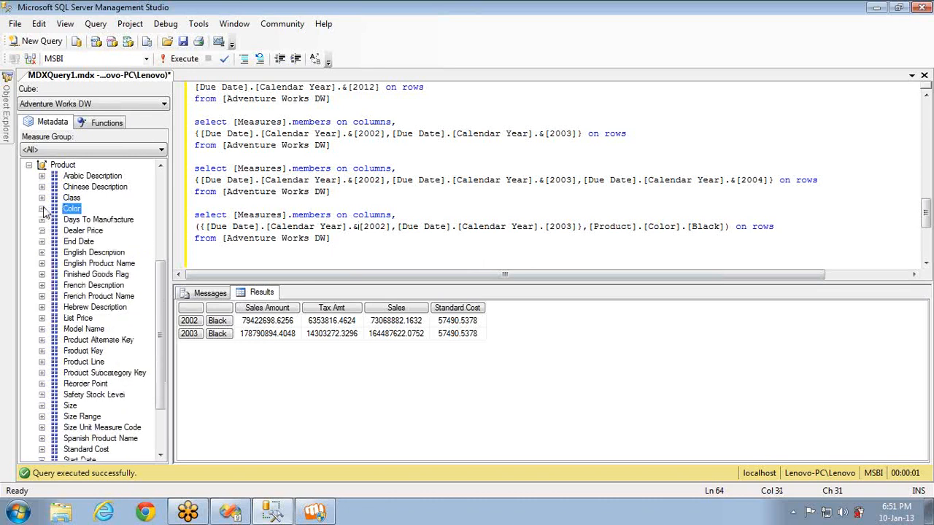
left_click(28, 166)
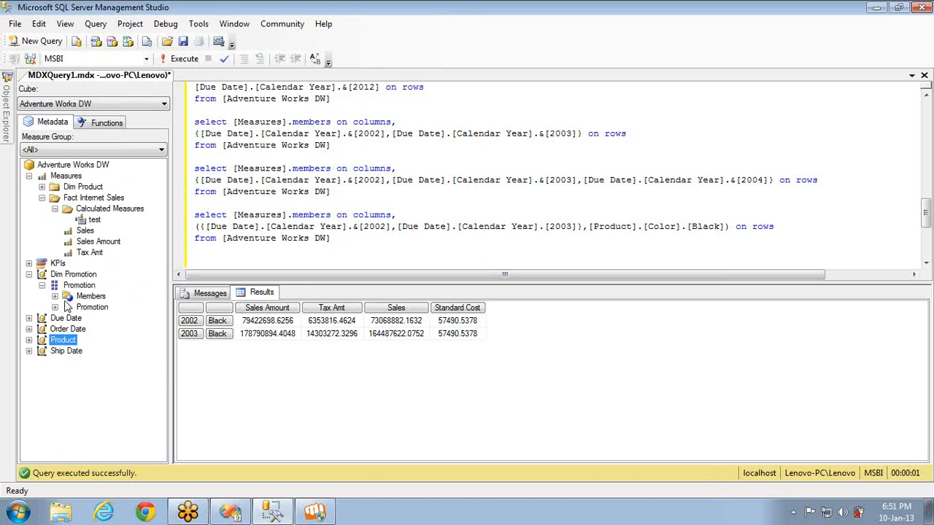
left_click(29, 318)
left_click(92, 364)
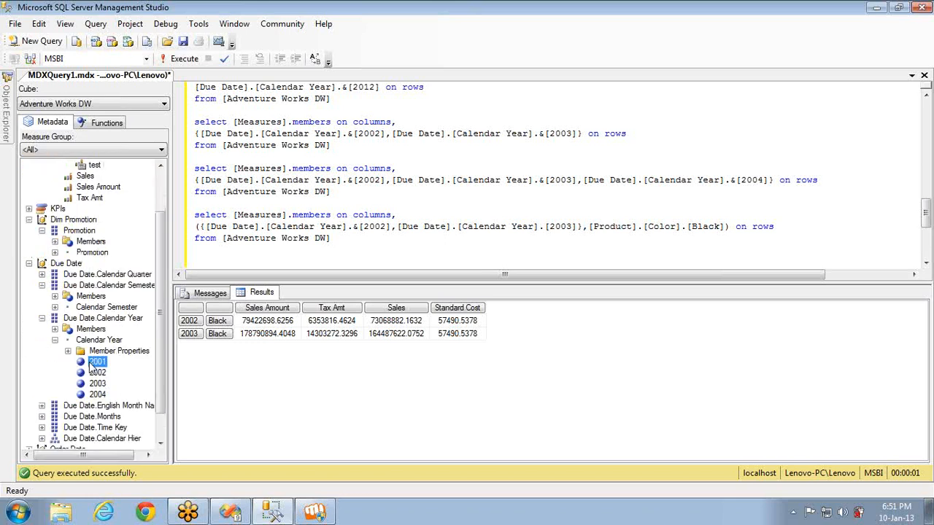
double_click(369, 227)
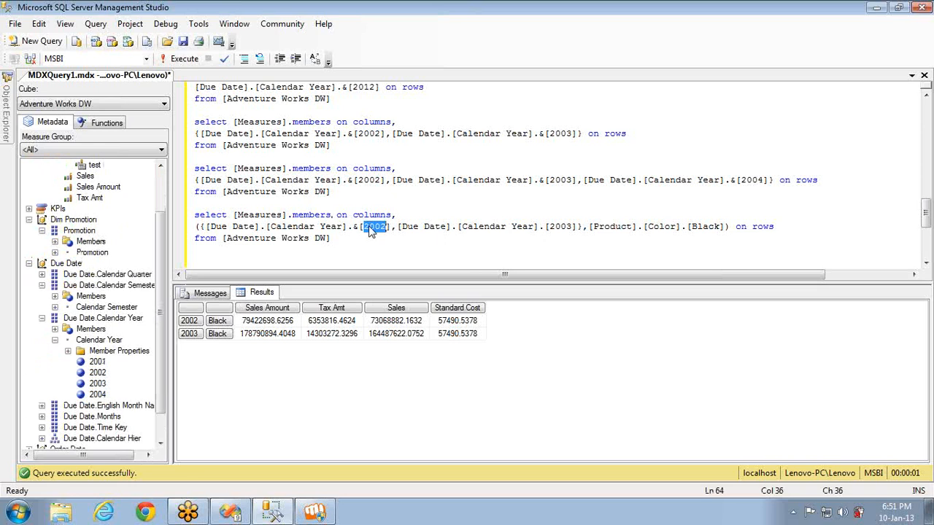
Step: Insert the Half-Price Pedal Sale promotion member, [Dim Promotion].[Promotion].&[15], on its own line below the last query
left_click(346, 242)
key("Return")
key("Return")
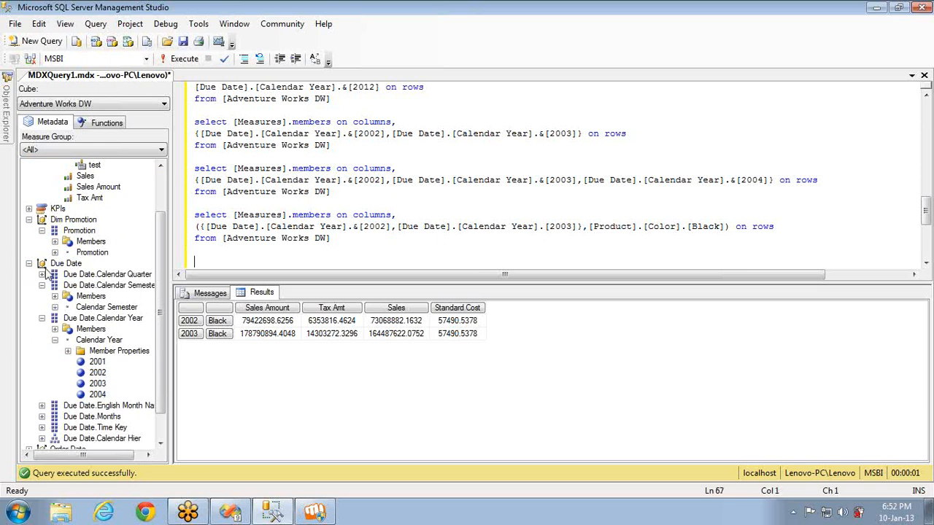
left_click(54, 252)
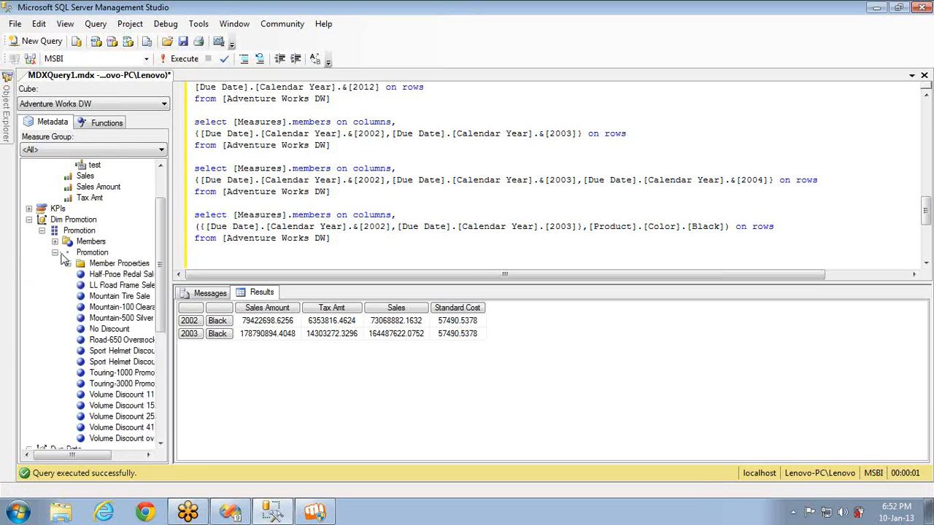
left_click(108, 275)
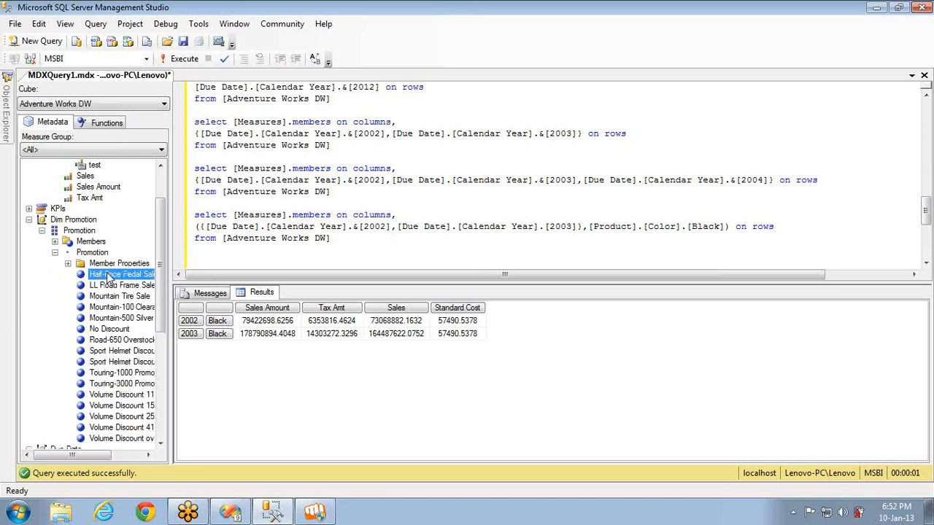
left_click_drag(108, 274, 208, 270)
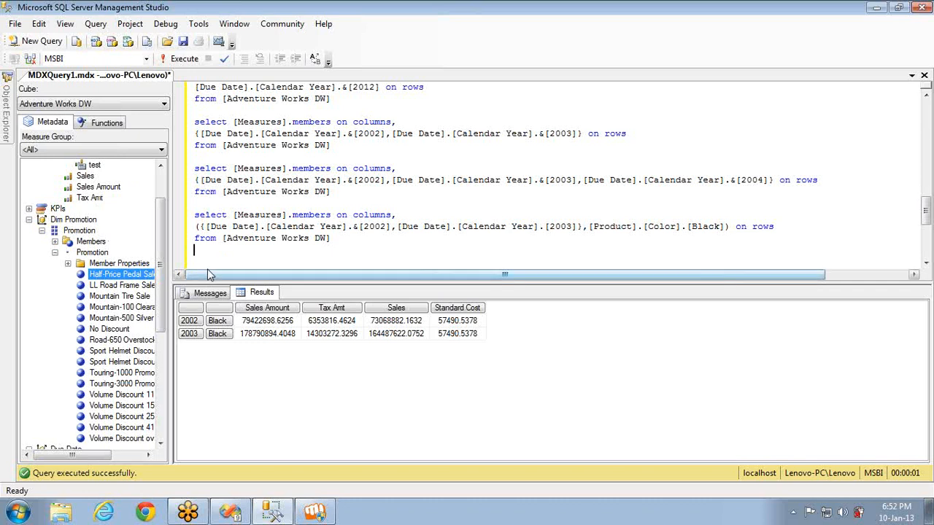
left_click(338, 239)
key("Return")
key("Return")
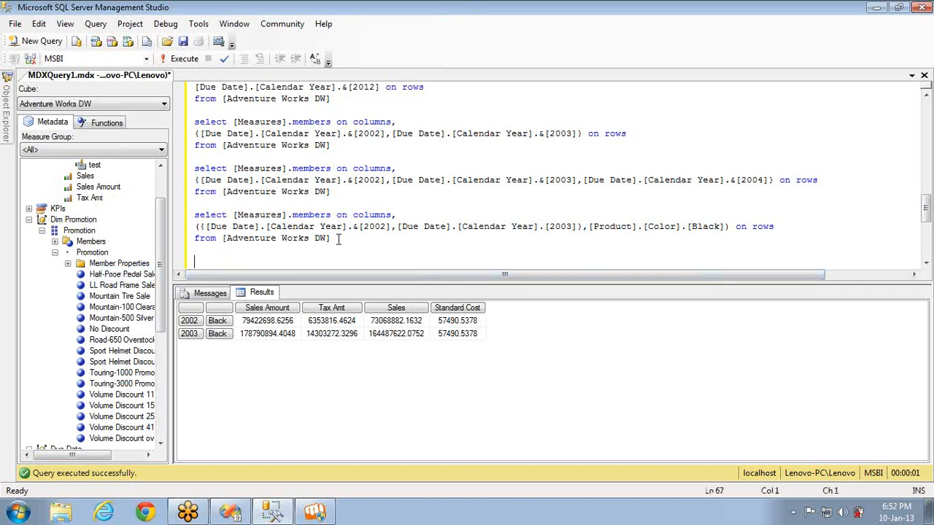
left_click_drag(106, 274, 222, 257)
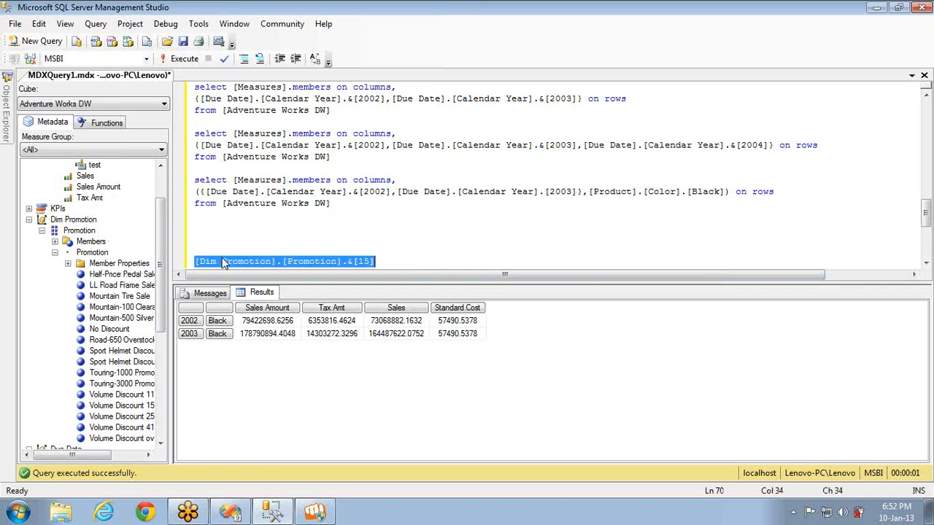
left_click(353, 262)
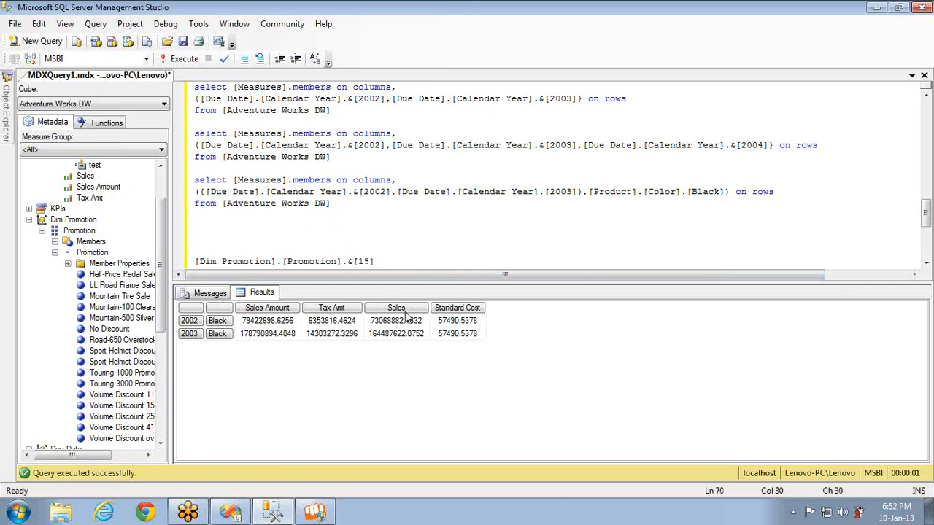
Step: Switch to the MSBI project in Visual Studio and examine the key and name columns of the Dim Promotion dimension's Promotion attribute
left_click(241, 509)
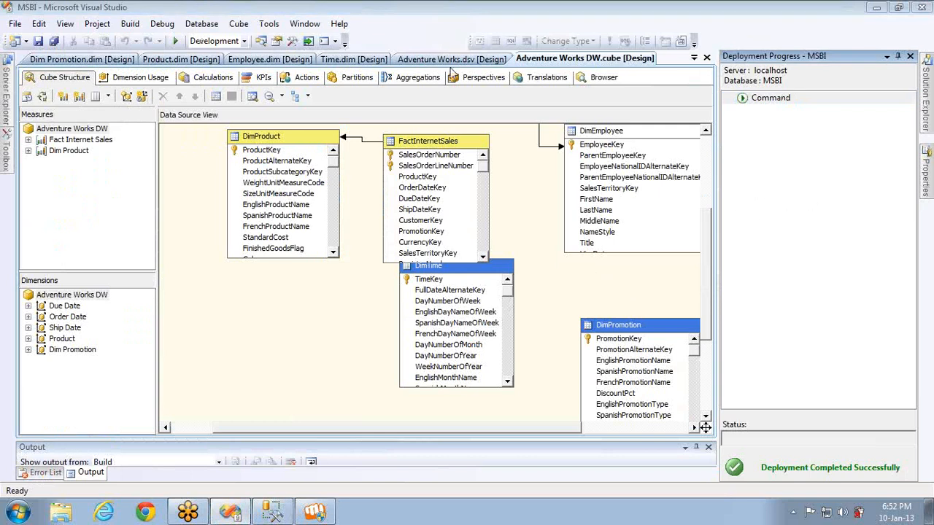
left_click(261, 42)
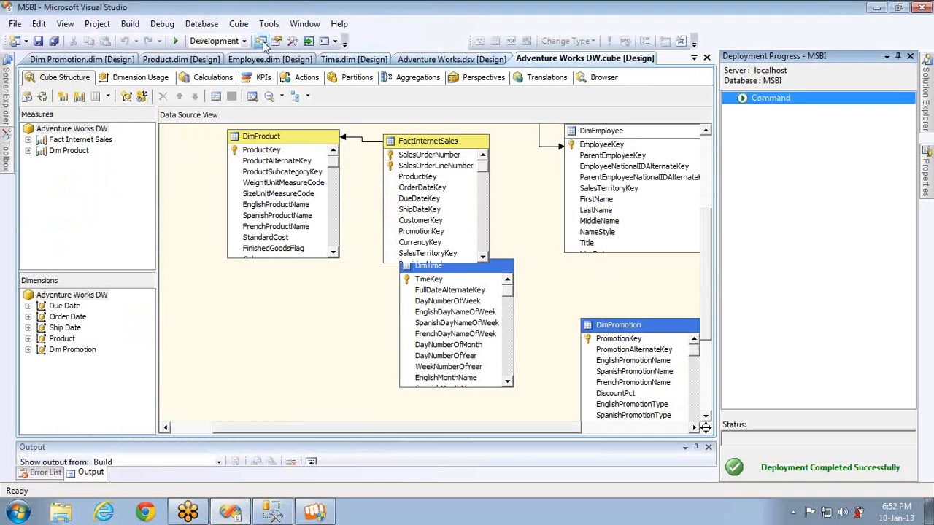
double_click(802, 235)
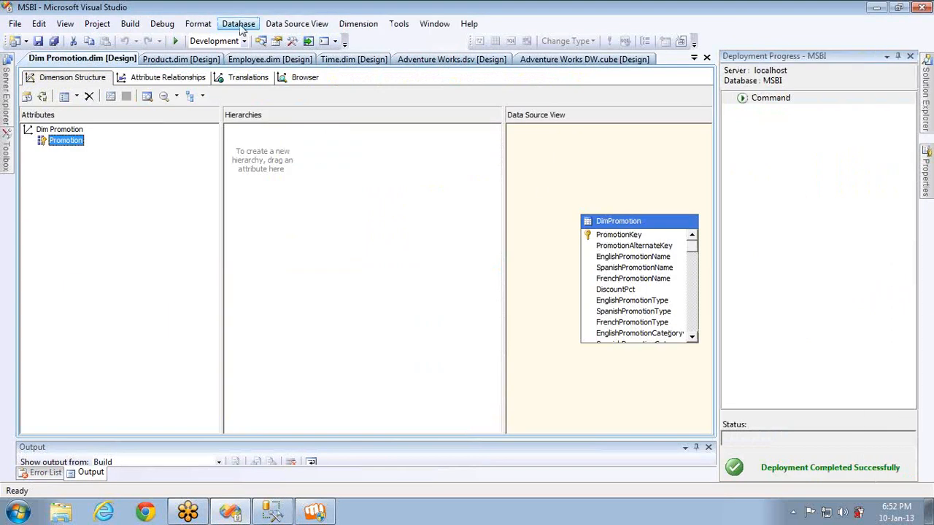
key("F4")
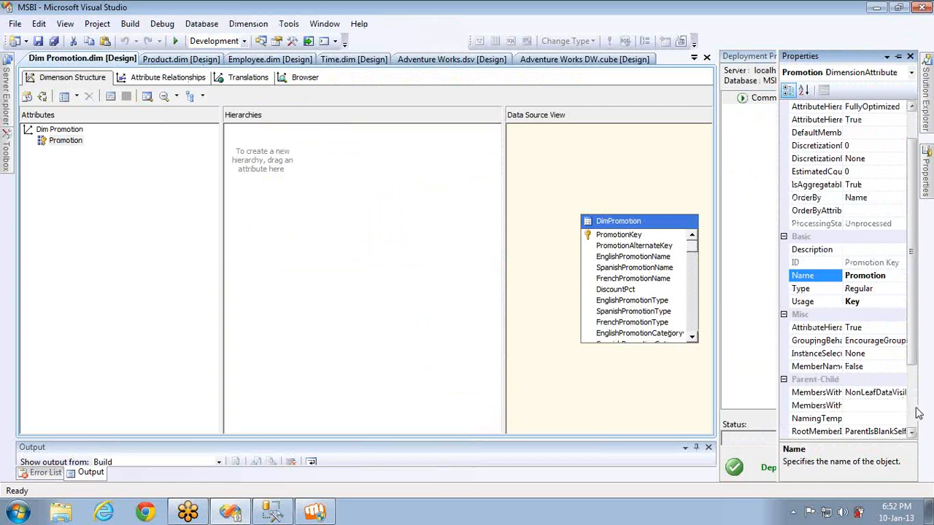
scroll(916, 412, "down", 3)
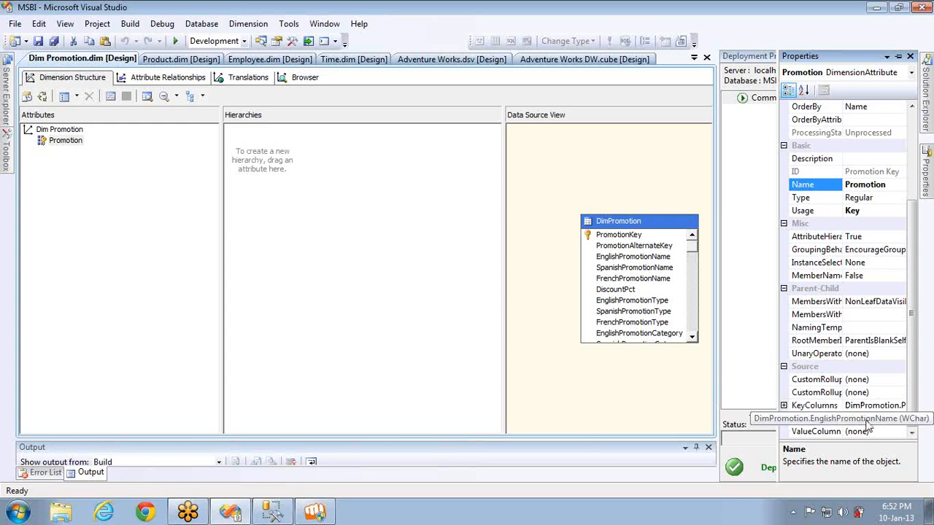
Step: Return to Management Studio and extend the promotion member line with select [Measures].members on columns above, on rows after it, and a from line below
key("alt+Tab")
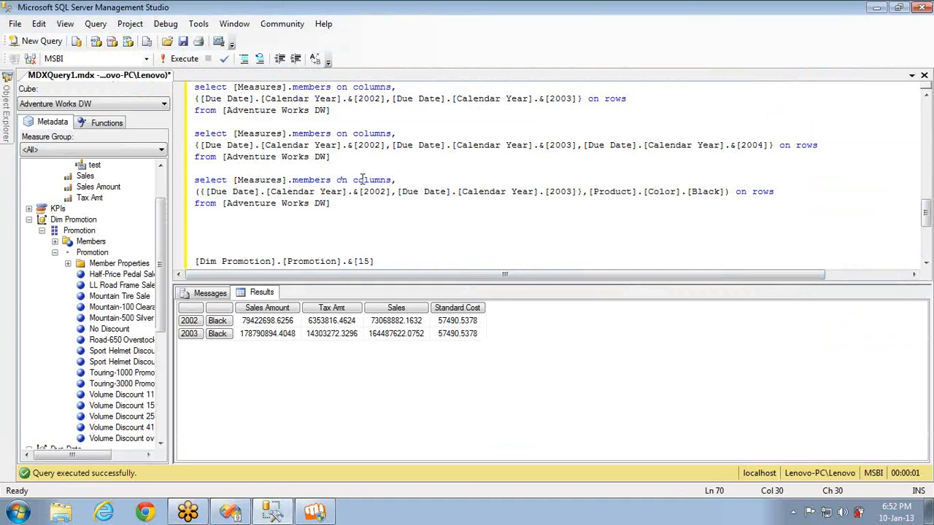
left_click(401, 179)
key("shift+Home")
key("ctrl+c")
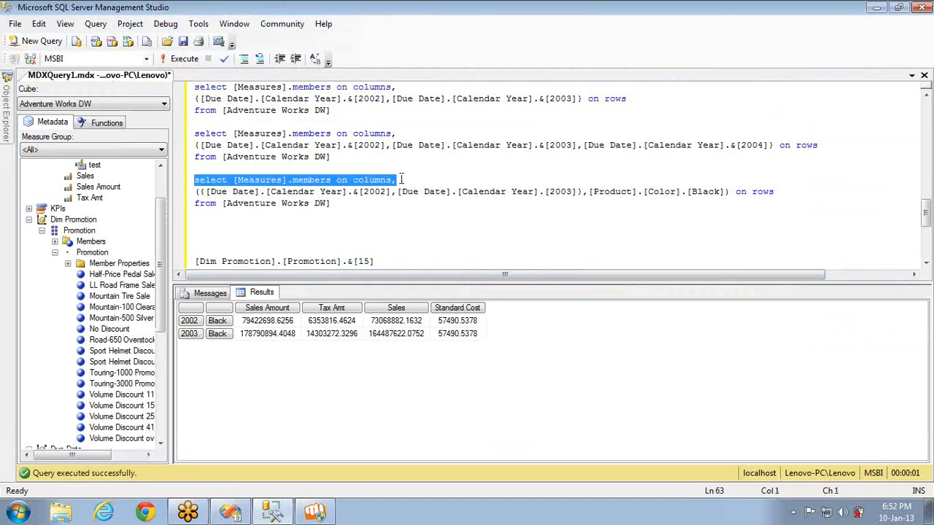
left_click(205, 249)
key("ctrl+v")
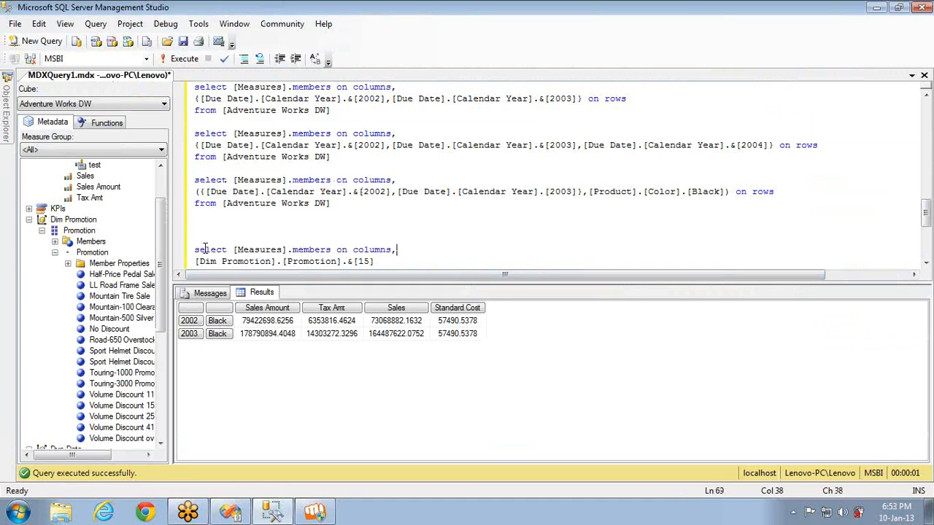
key("Down")
type("on rows")
key("Return")
type("from")
Step: Complete the promotion query's from clause with the cube name [Adventure Works DW], copied from the query above
key("Up")
key("Up")
key("Up")
key("Up")
key("Up")
key("Up")
key("Up")
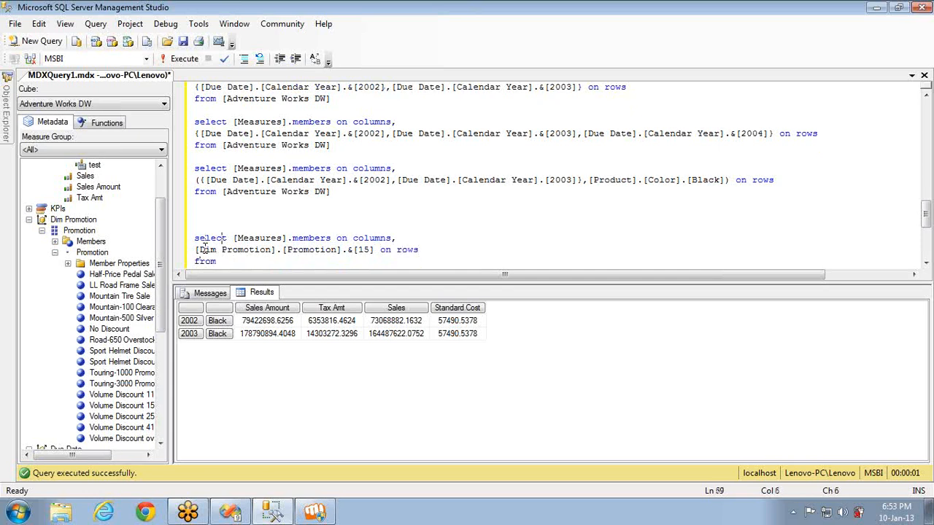
key("shift+End")
key("ctrl+c")
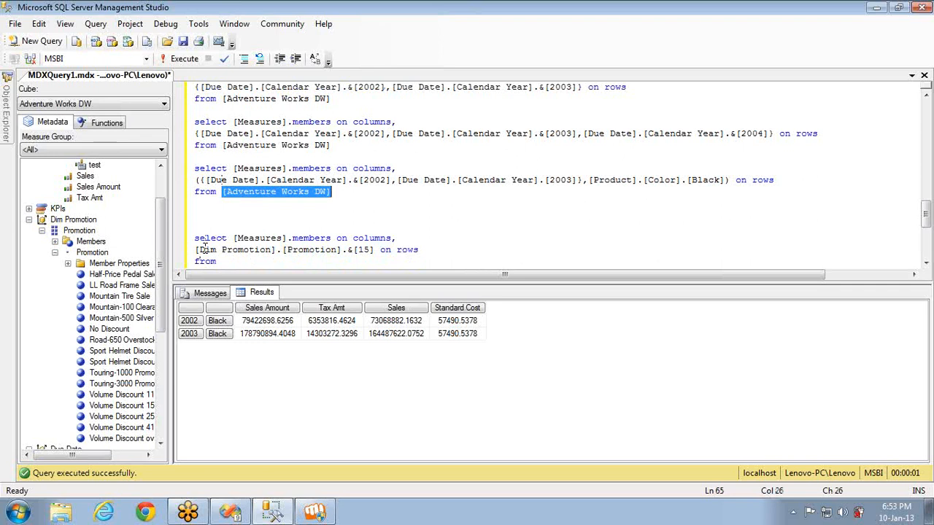
key("Down")
key("Down")
key("Down")
key("Down")
key("Down")
key("Down")
key("Down")
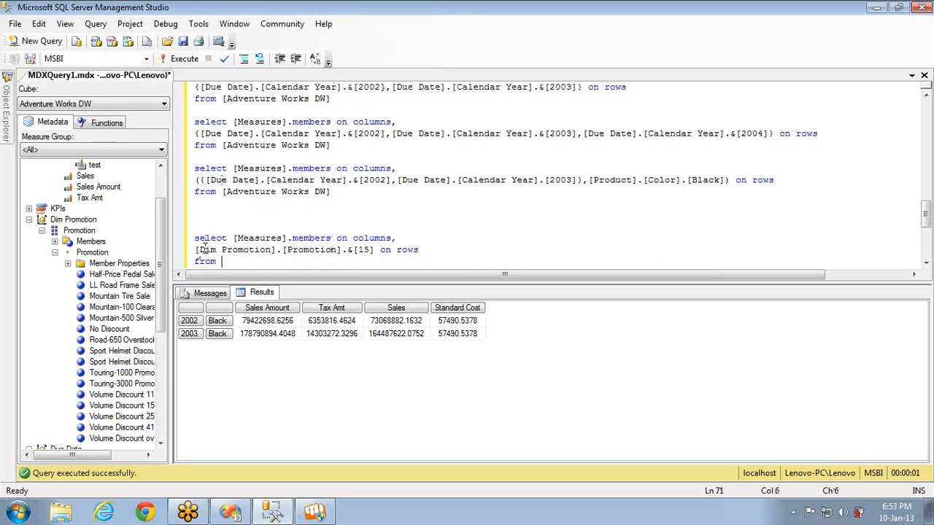
key("ctrl+v")
Step: Execute only the promotion query that references the member by key &[15]
key("shift+Home")
key("shift+Up")
key("shift+Up")
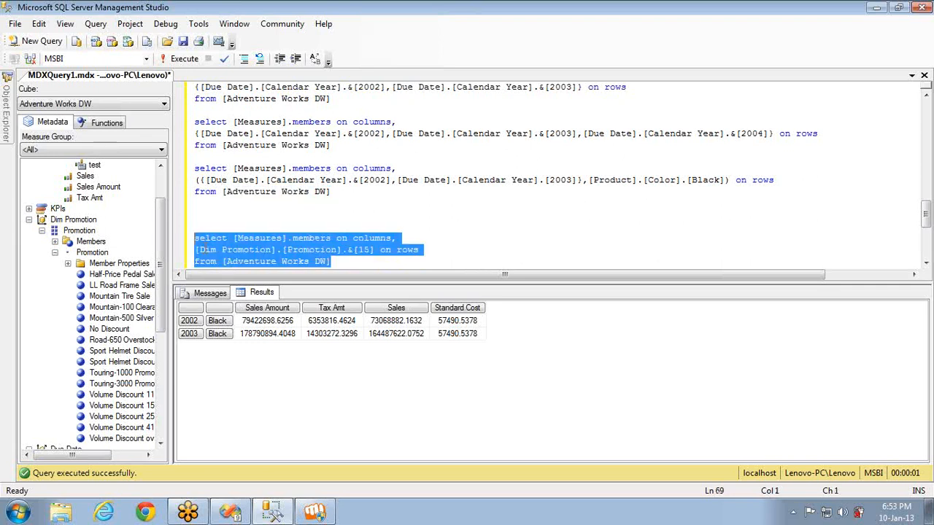
key("F5")
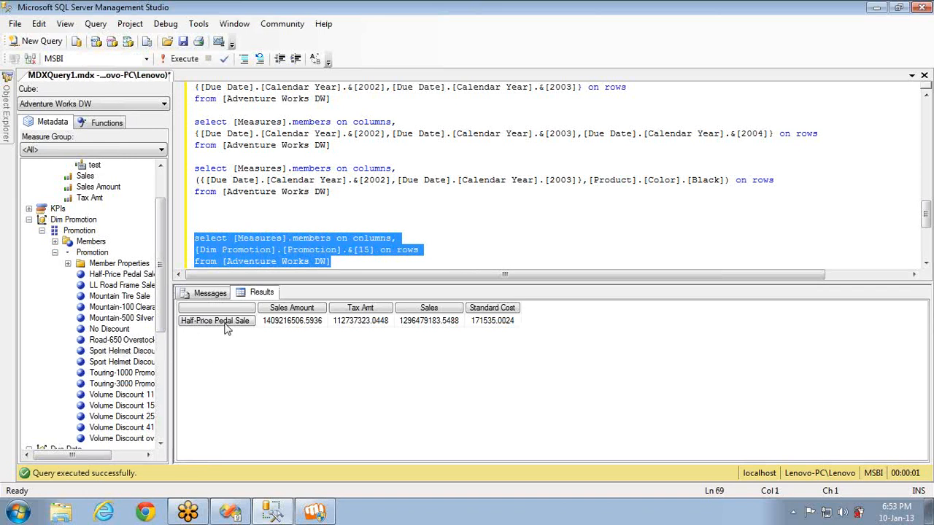
Step: Remove the ampersand before [15] in the promotion query and check the Promotion attribute's name column in Visual Studio
left_click(351, 250)
key("BackSpace")
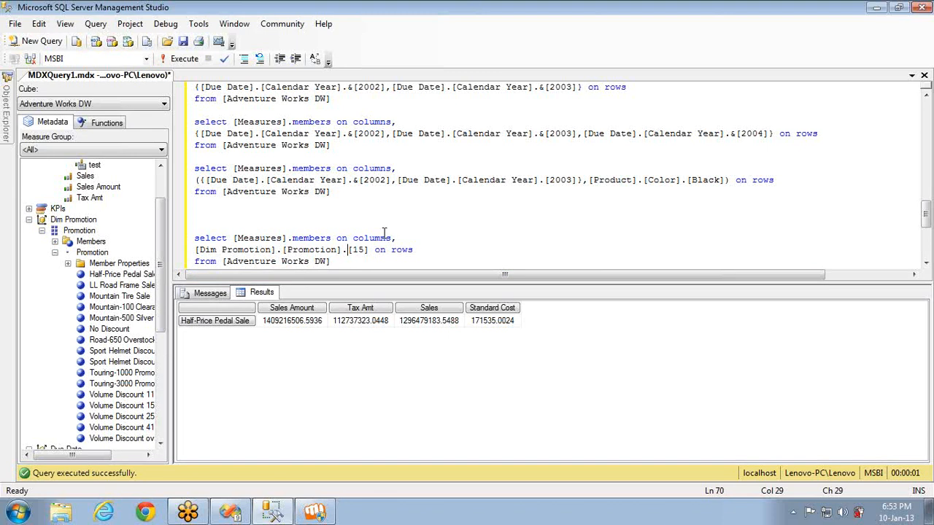
double_click(358, 250)
key("alt+Tab")
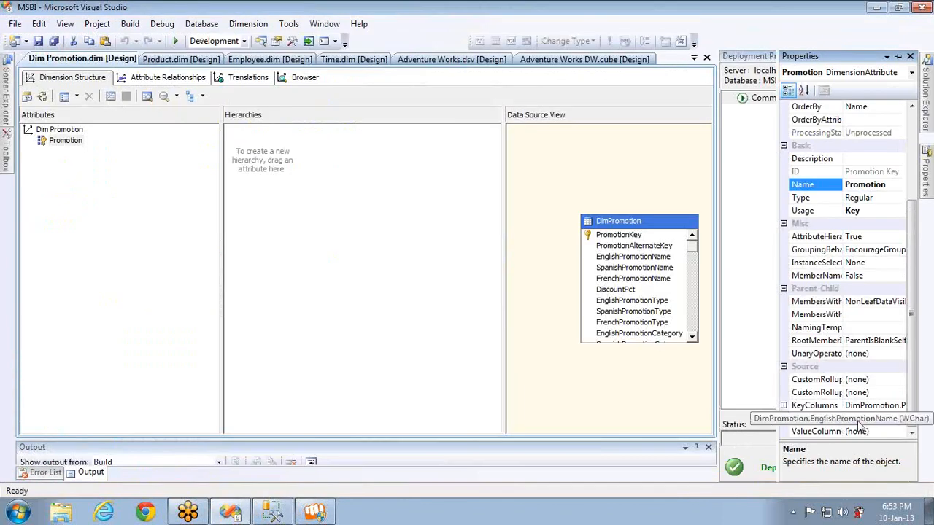
key("alt+Tab")
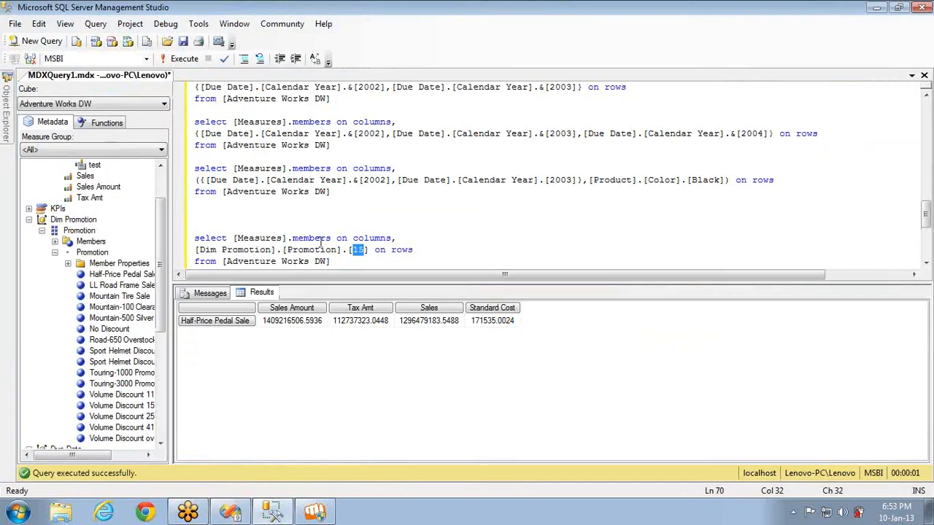
Step: Execute only the promotion query with [15] written without an ampersand
double_click(294, 237)
key("Home")
key("shift+Down")
key("shift+Down")
key("shift+Down")
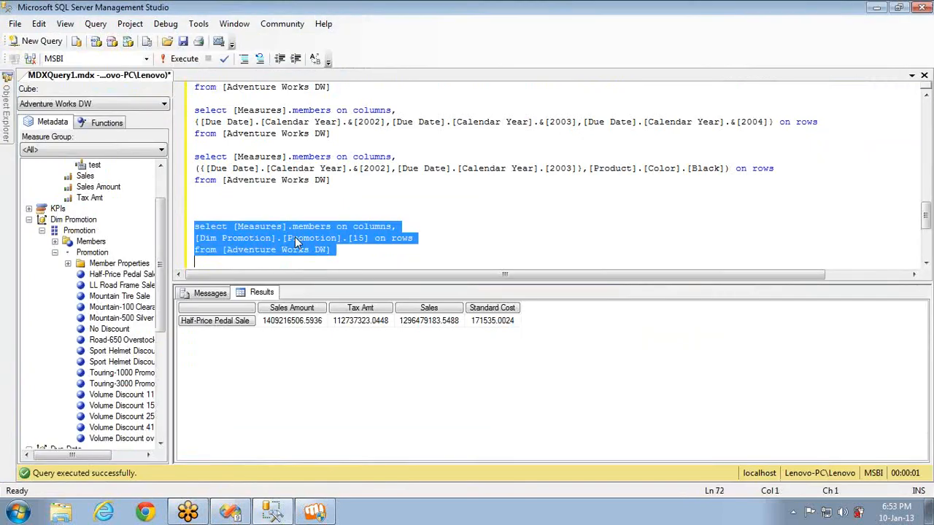
key("F5")
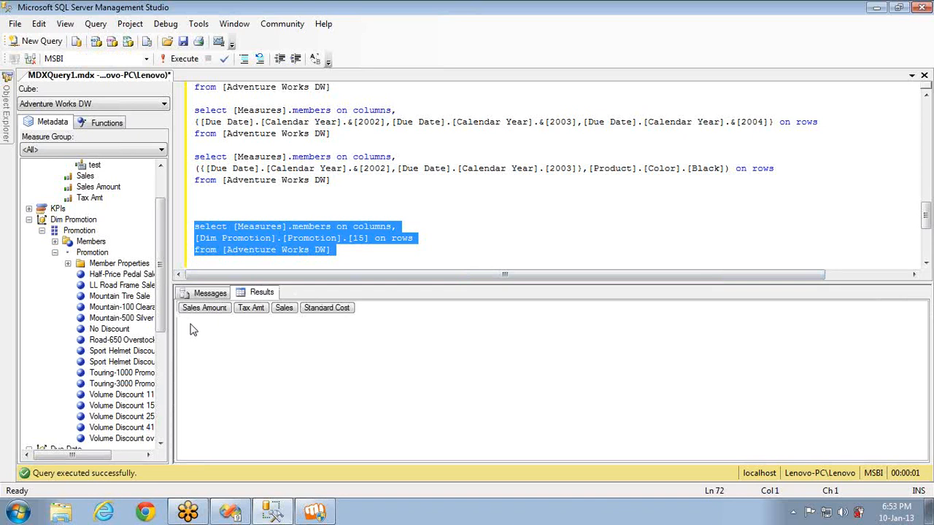
Step: Put the ampersand back before [15] and compare the key reference with the Half-Price Pedal Sale member in the metadata
left_click(349, 241)
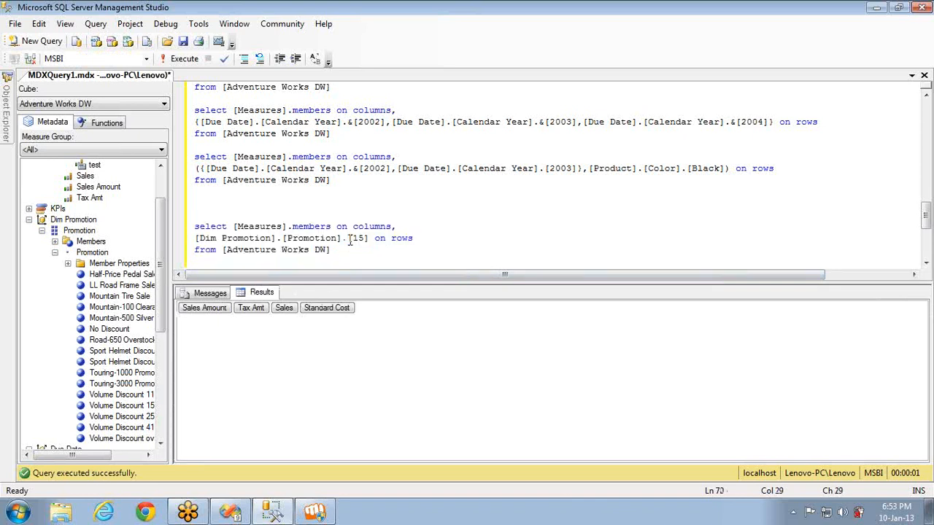
type("&")
double_click(362, 238)
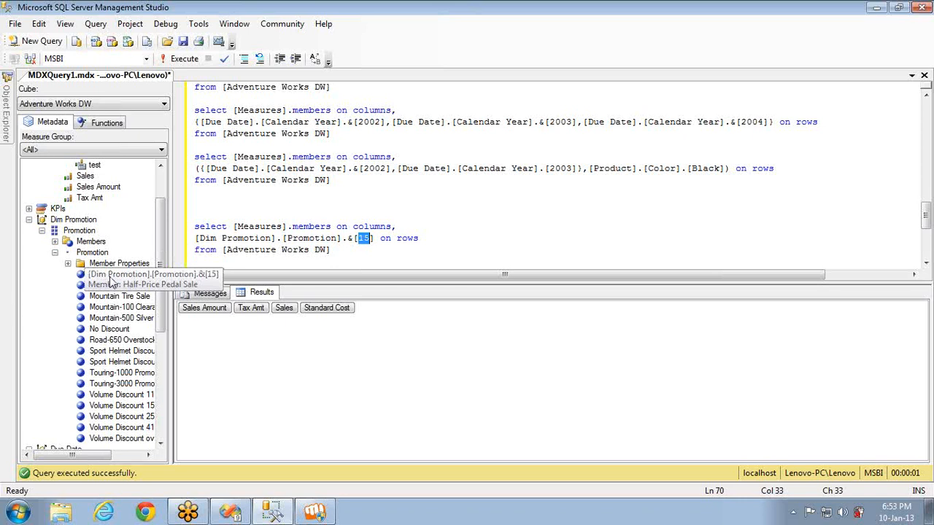
Step: Change the row member to the name reference [Dim Promotion].[Promotion].[Half-Price Pedal Sale], without an ampersand
left_click(353, 243)
key("BackSpace")
double_click(353, 241)
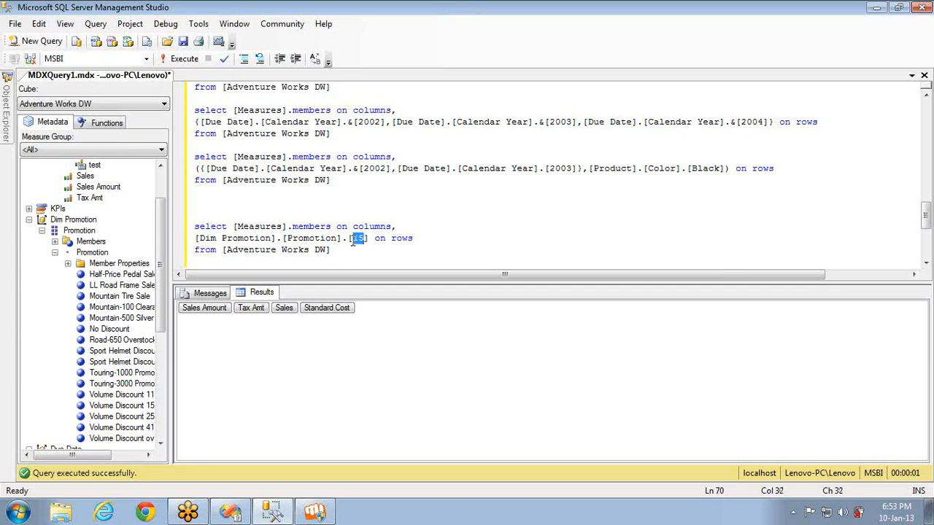
type("Hal")
type("f-Pri")
type("ce P")
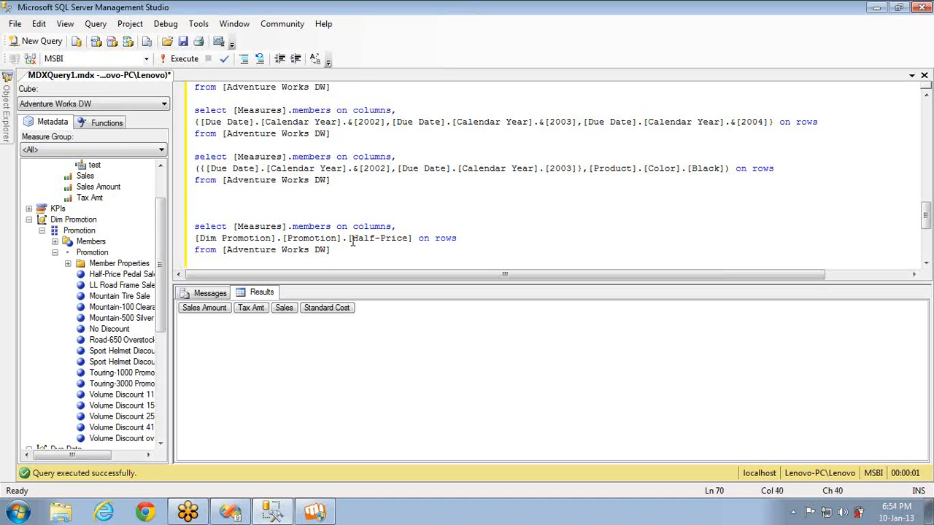
type("edal Sale")
Step: Execute only the promotion query that references Half-Price Pedal Sale by name
key("Home")
key("Up")
key("shift+Down")
key("shift+Down")
key("shift+Down")
key("F5")
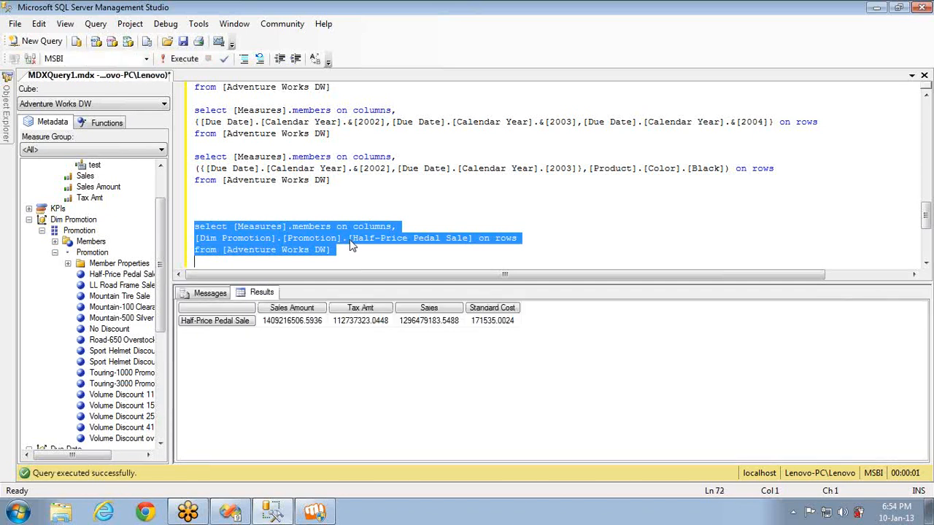
Step: Add an ampersand before [Half-Price Pedal Sale] and check the Promotion attribute's key column in Visual Studio
left_click(349, 238)
type("&")
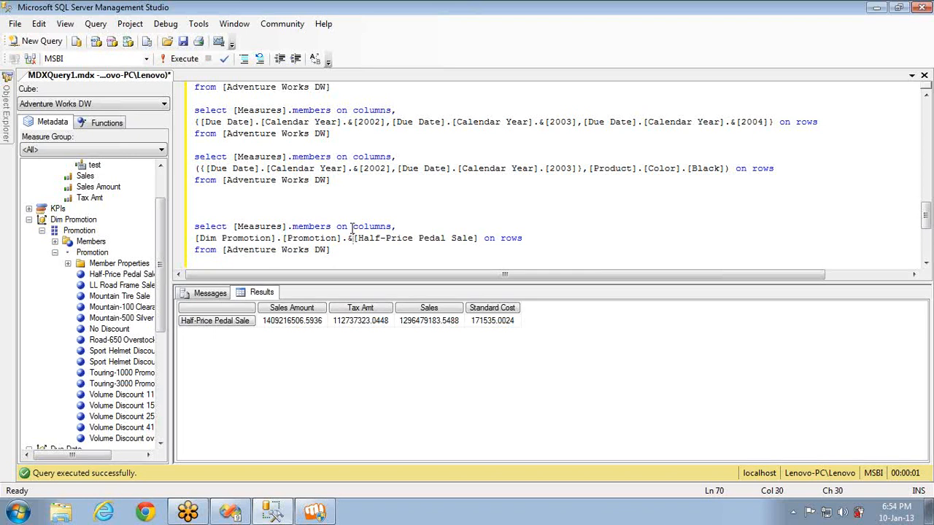
key("alt+Tab")
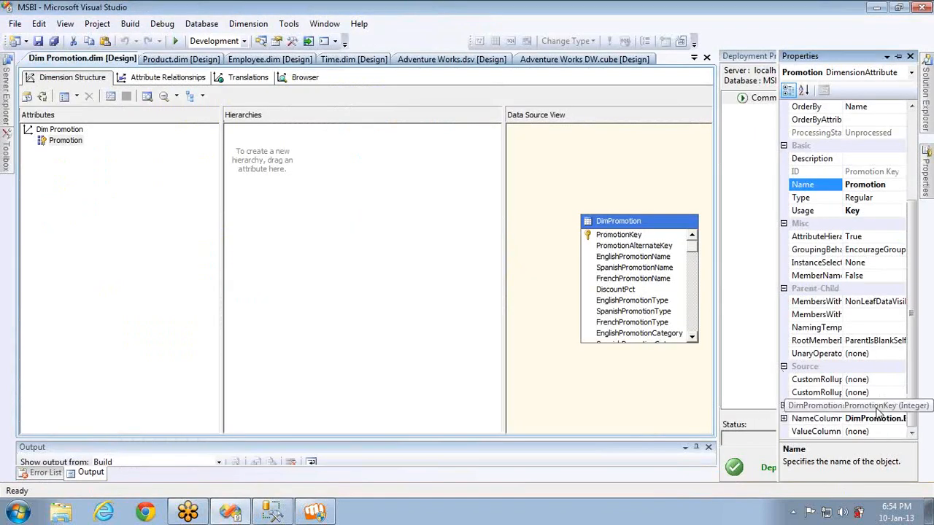
key("alt+Tab")
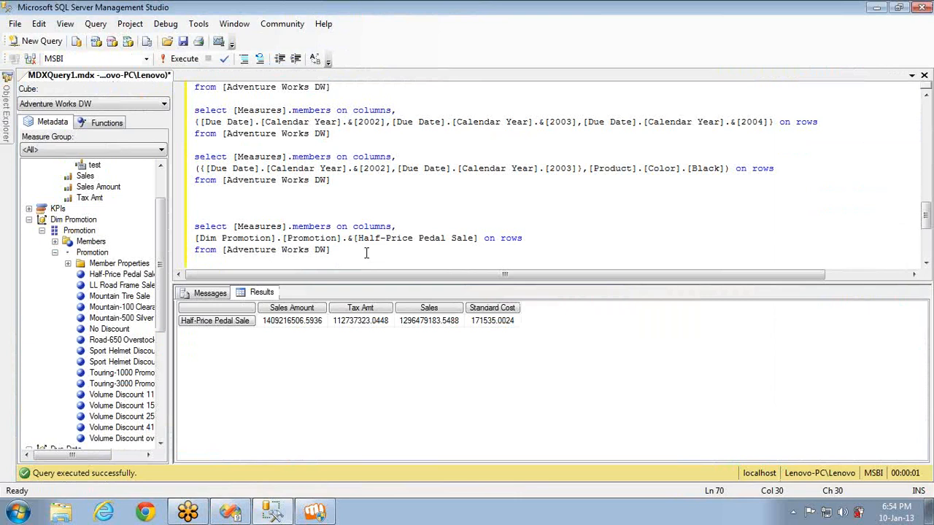
Step: Execute only the promotion query with the reference written as &[Half-Price Pedal Sale]
key("shift+Home")
key("shift+Up")
key("shift+Up")
key("F5")
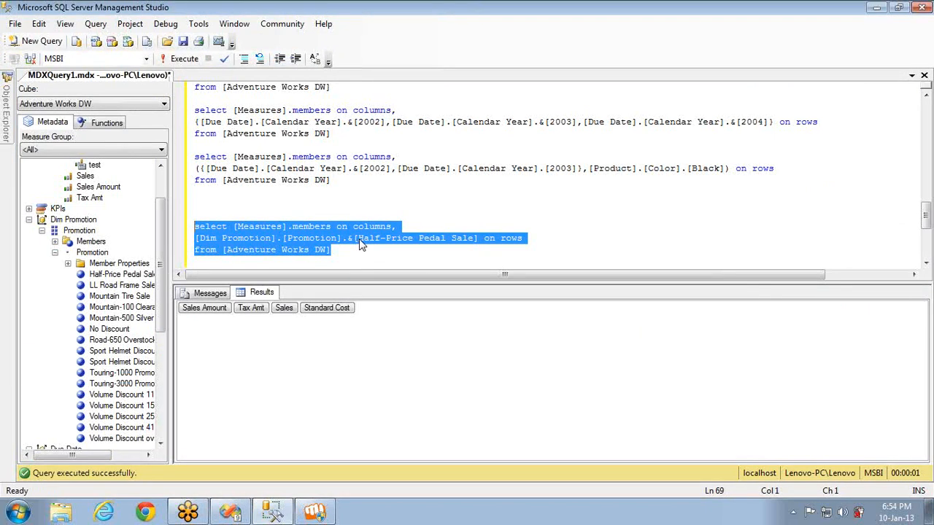
Step: Replace Half-Price Pedal Sale with key 15 after the ampersand and execute only the promotion query
left_click(359, 242)
left_click(474, 239, "shift")
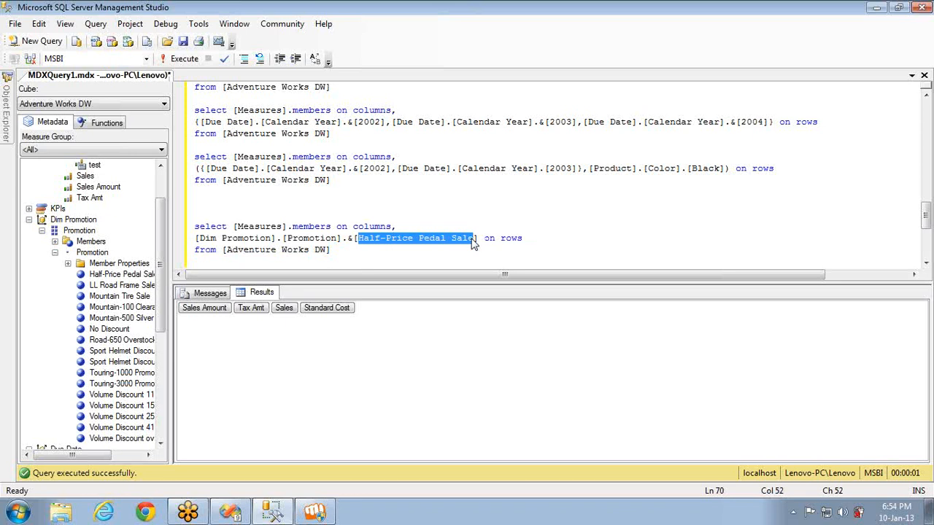
type("15")
left_click(395, 250)
key("shift+Home")
key("shift+Up")
key("shift+Up")
key("F5")
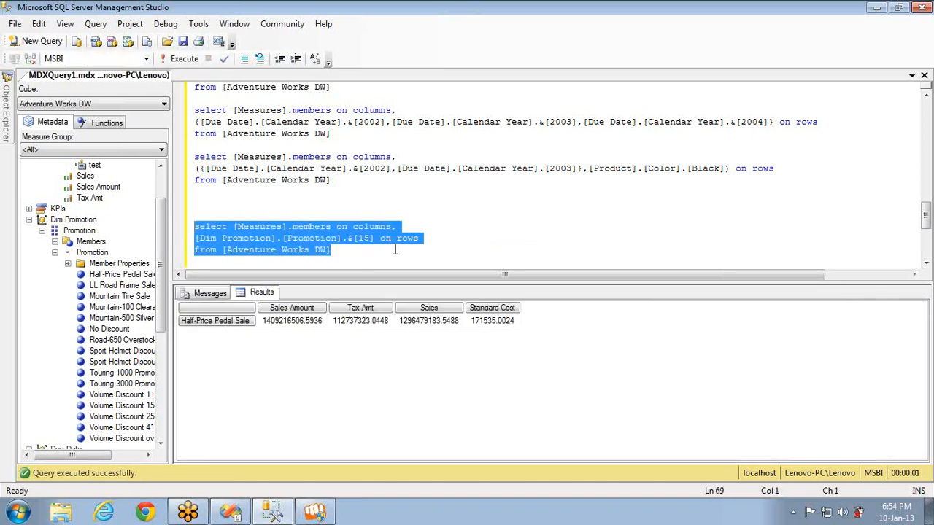
Step: Switch to Visual Studio and check the key and name columns of the Time dimension's Calendar Year and Calendar Semester attributes
double_click(372, 168)
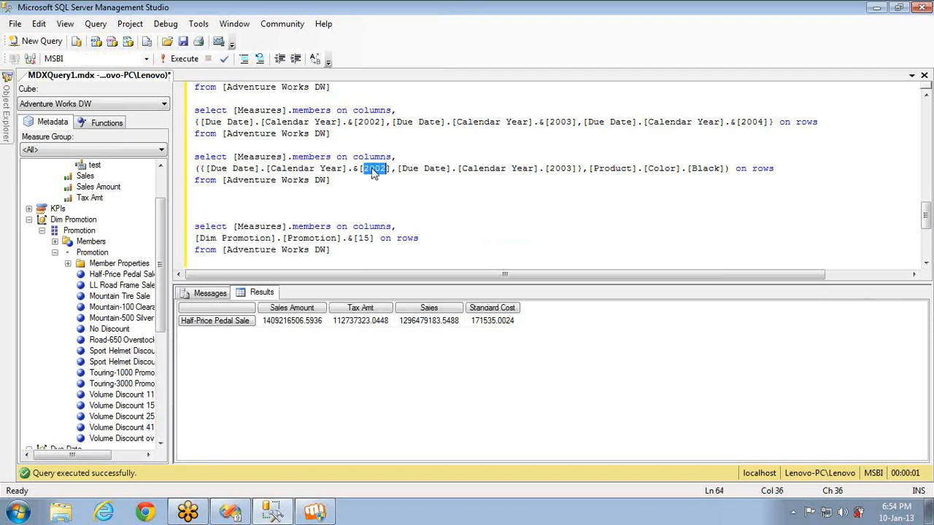
key("alt+Tab")
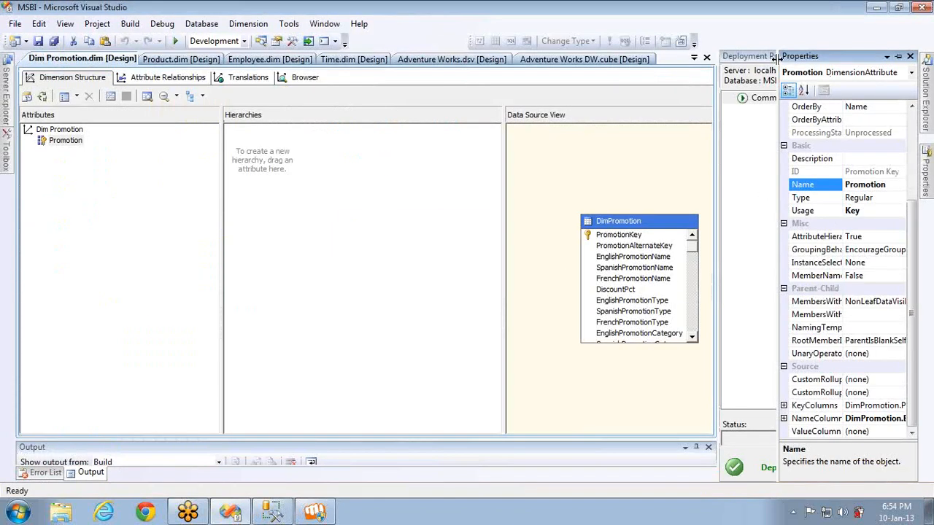
left_click(262, 43)
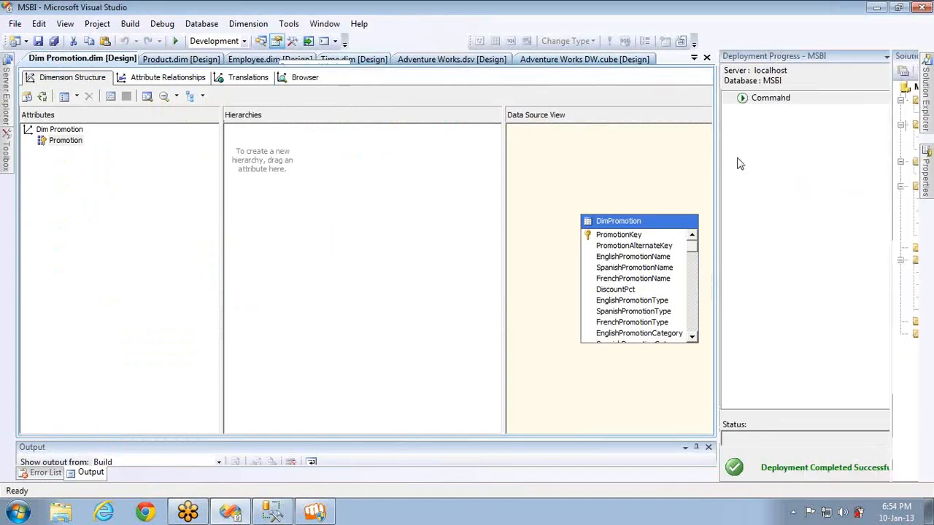
double_click(784, 198)
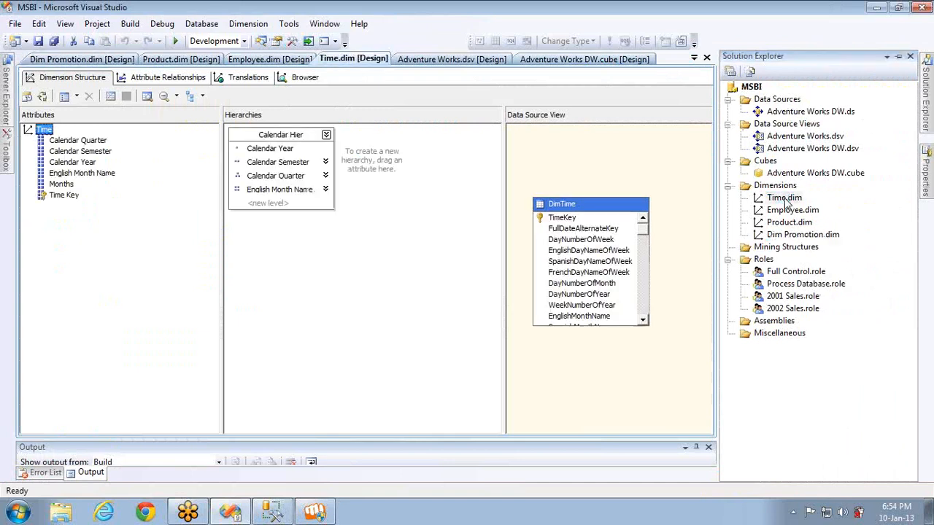
left_click(73, 163)
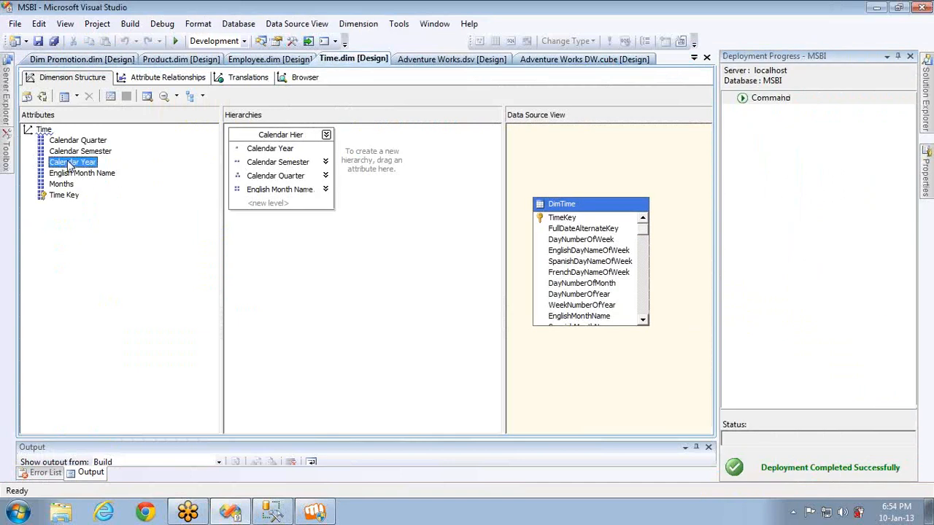
key("F4")
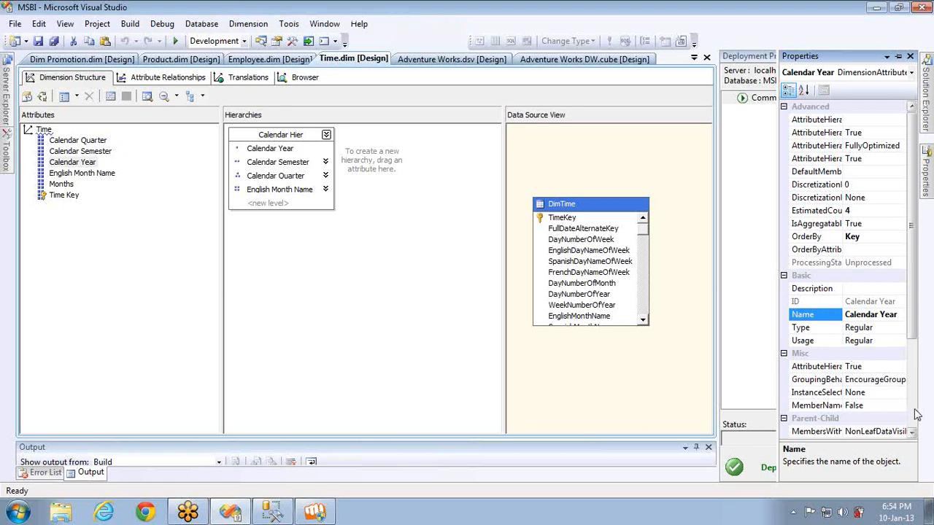
scroll(913, 410, "down", 4)
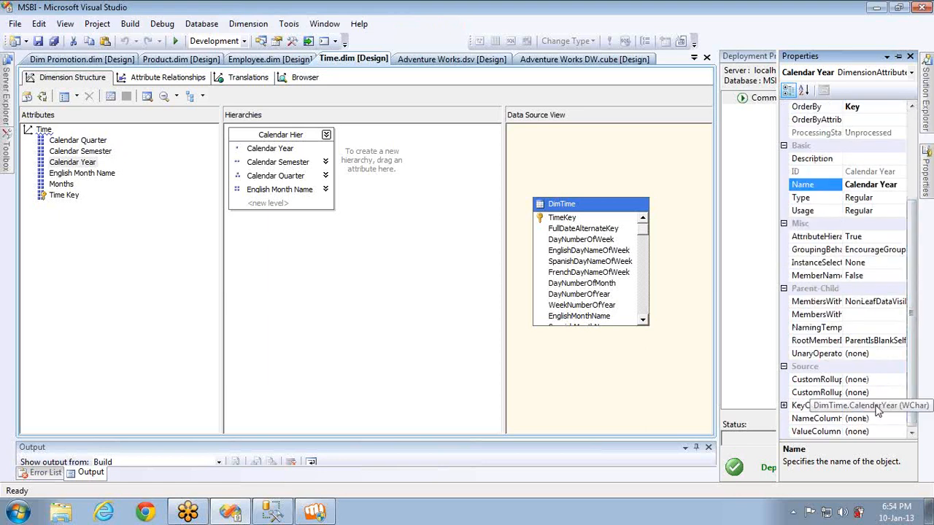
left_click(76, 152)
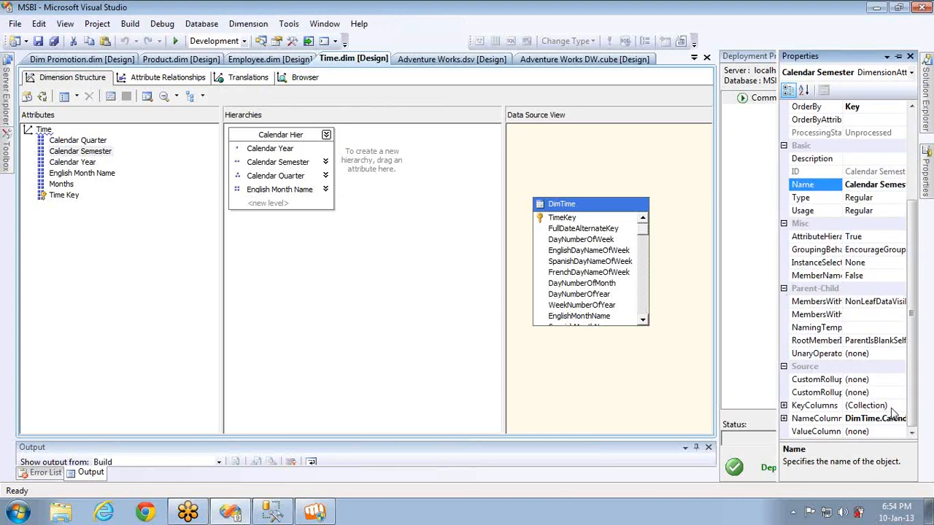
Step: Back in Management Studio, insert the Due Date semester member [Due Date].[Calendar Semester].&[2002]&[2] below the Calendar Year and Color query
key("alt+Tab")
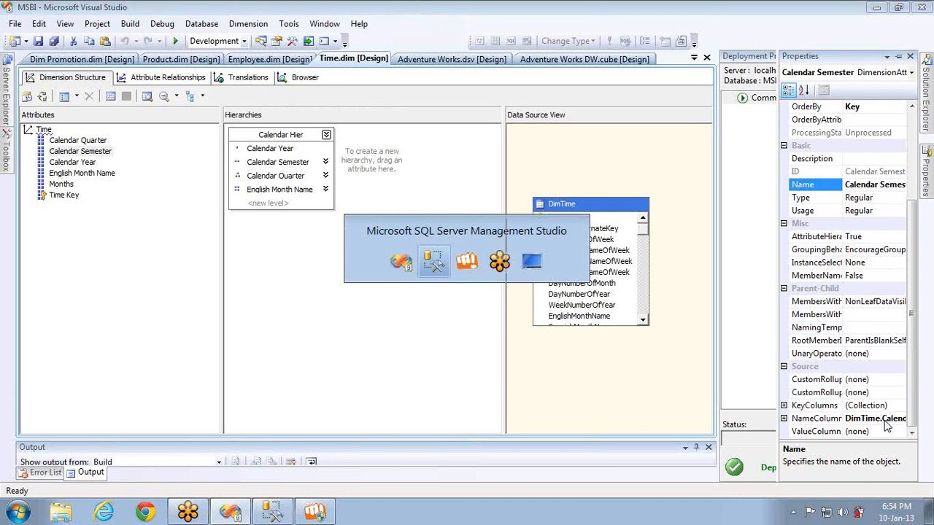
left_click(334, 181)
key("Return")
key("Return")
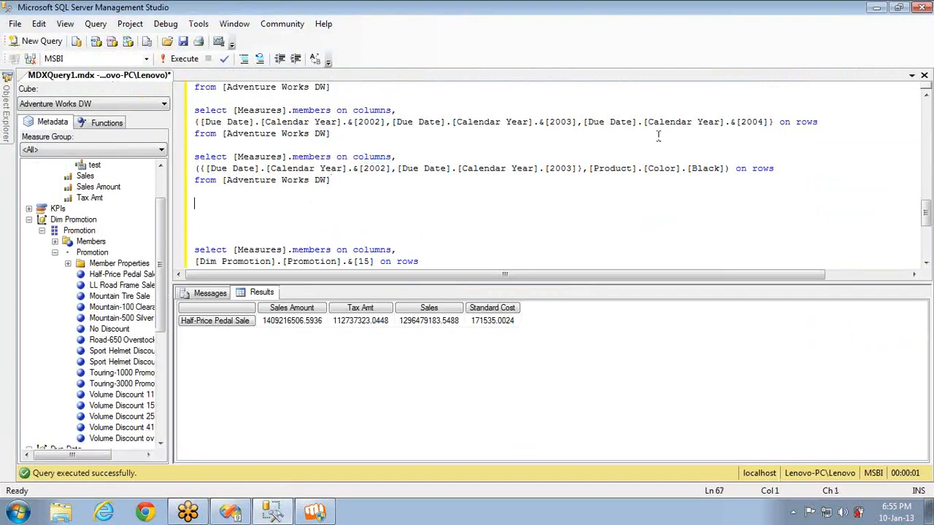
left_click(929, 32)
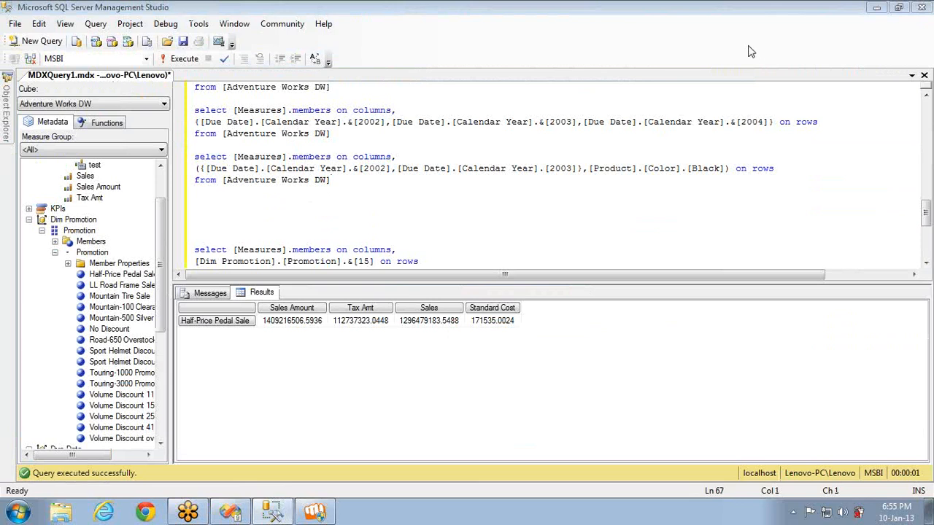
left_click(29, 219)
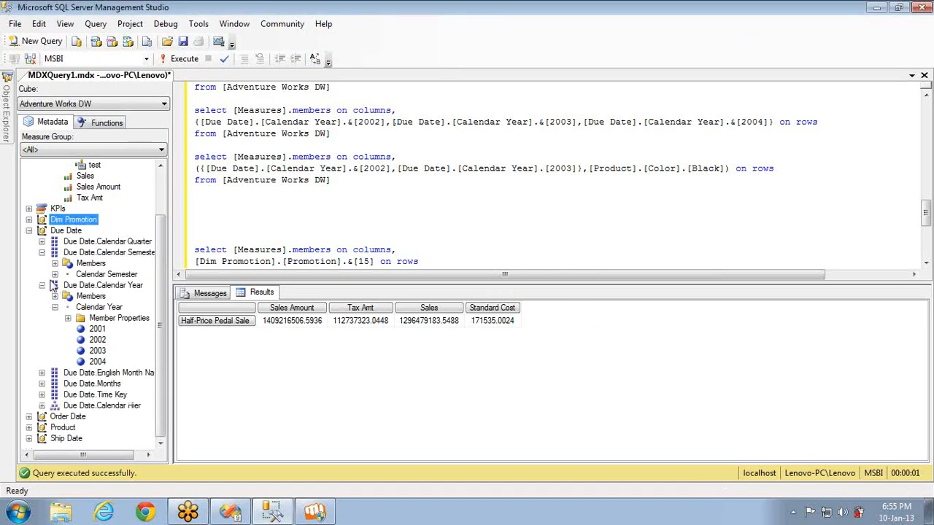
left_click(54, 275)
left_click_drag(92, 321, 201, 223)
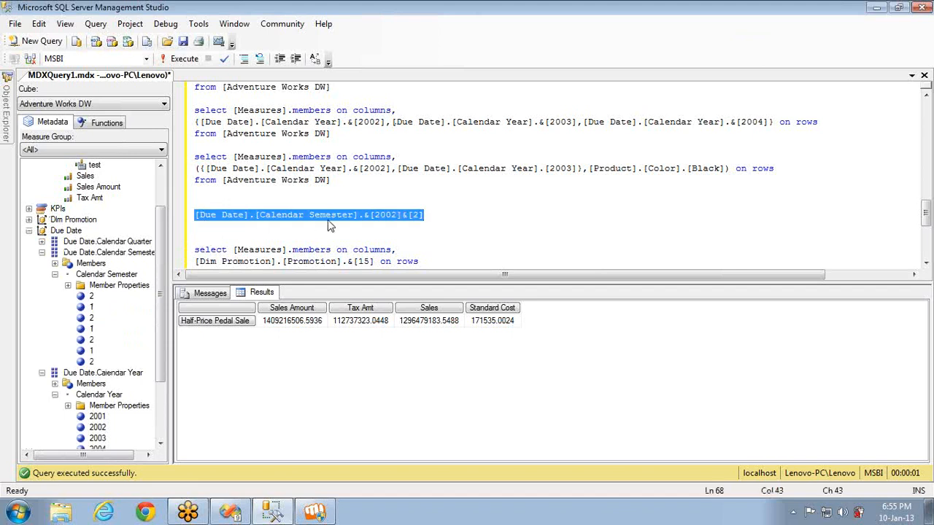
left_click(366, 216)
left_click(413, 215)
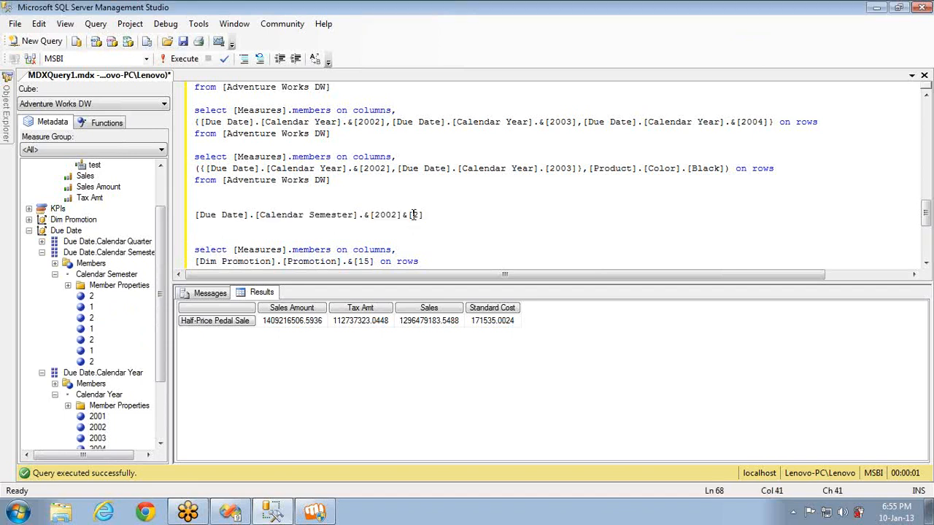
Step: Switch to Visual Studio and open the Calendar Semester attribute's key column collection to examine its columns
key("alt+Tab")
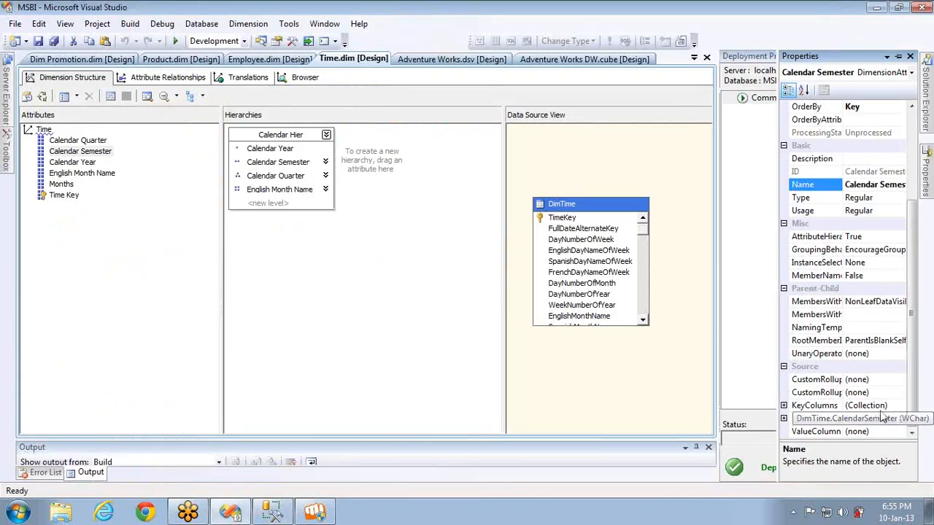
left_click(896, 407)
left_click(900, 405)
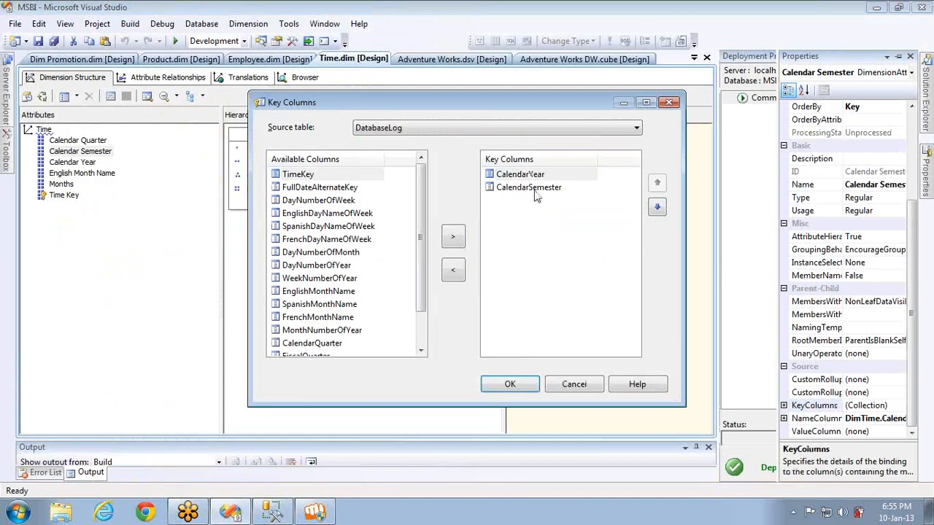
Step: In Management Studio, shorten the semester reference to [Due Date].[Calendar Semester].[2] and compare it with the attribute's name column in Visual Studio
key("alt+Tab")
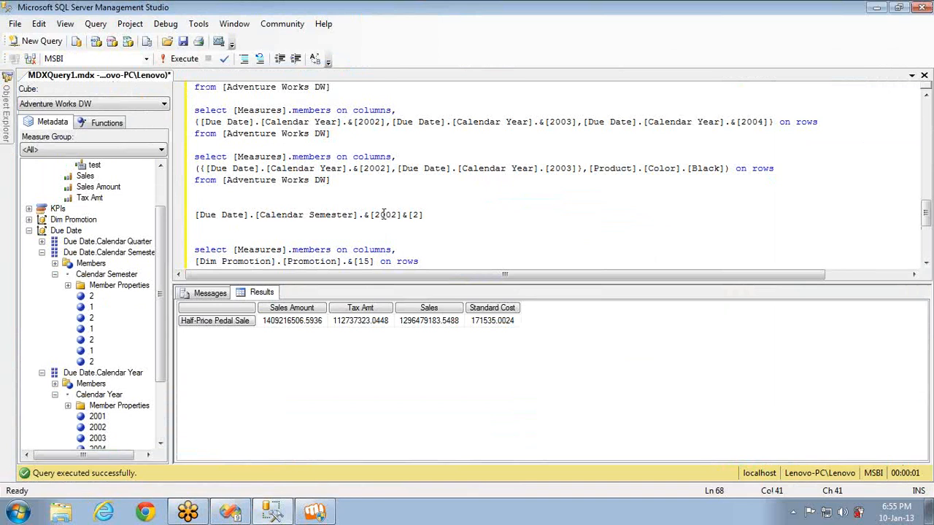
key("Left")
key("Left")
key("Left")
key("Left")
key("BackSpace")
key("BackSpace")
key("BackSpace")
key("BackSpace")
key("BackSpace")
key("Delete")
key("Delete")
key("Delete")
key("alt+Tab")
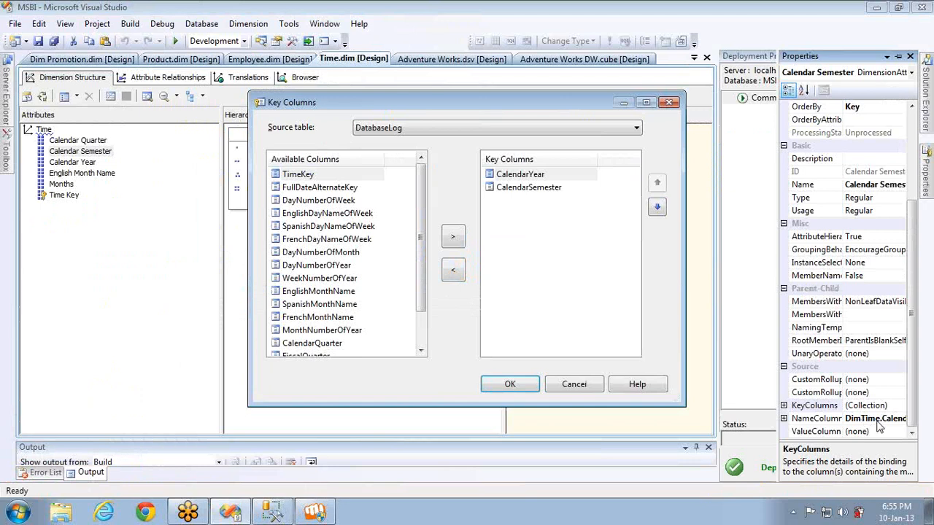
key("alt+Tab")
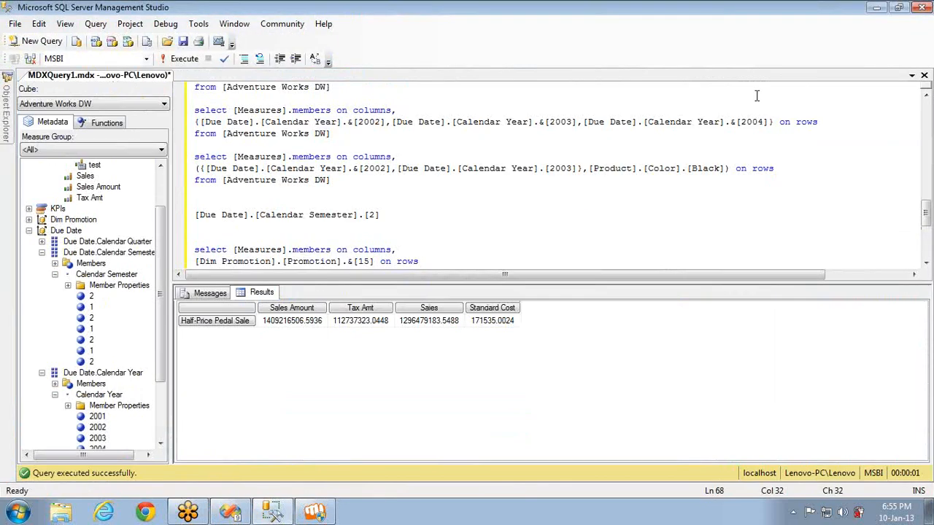
Step: Add the note line "Dimension --> members" below the promotion query, leaving blank lines around it
left_click(495, 252)
scroll(495, 253, "down", 1)
left_click(496, 252)
key("Return")
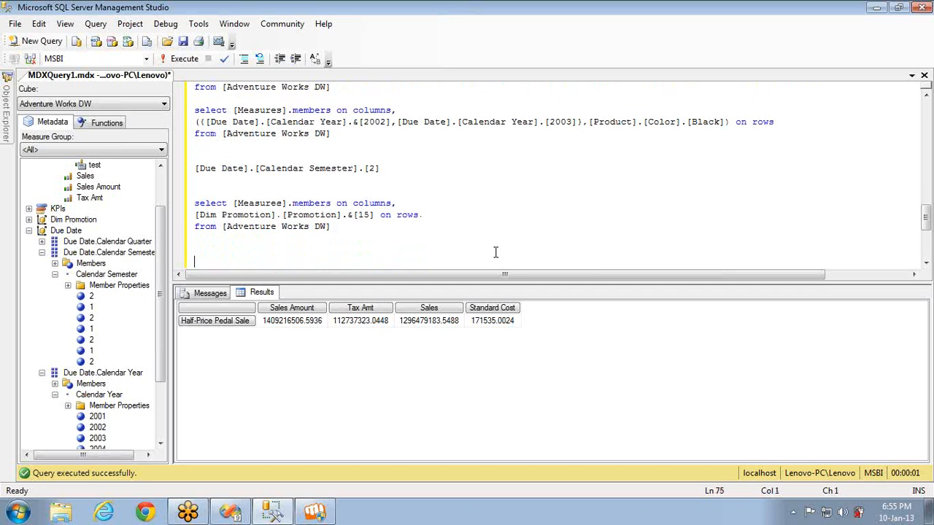
left_click(924, 34)
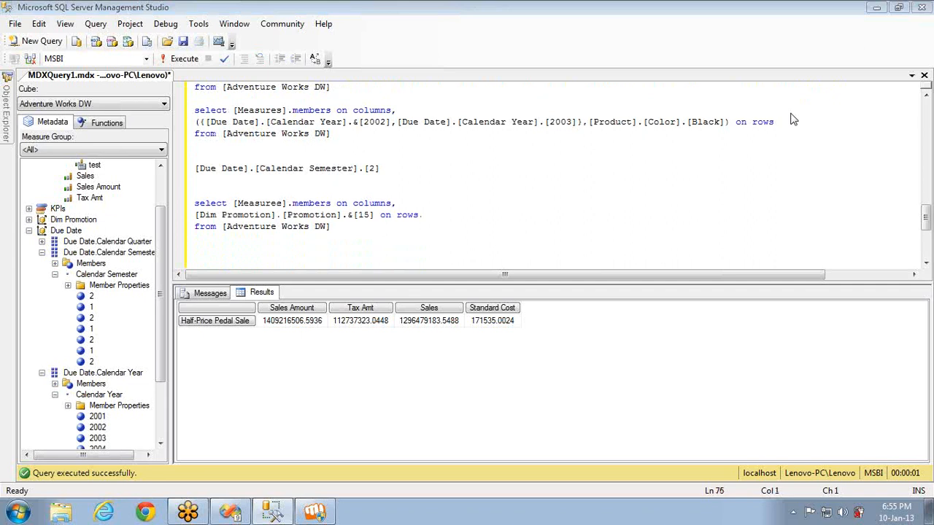
left_click(453, 243)
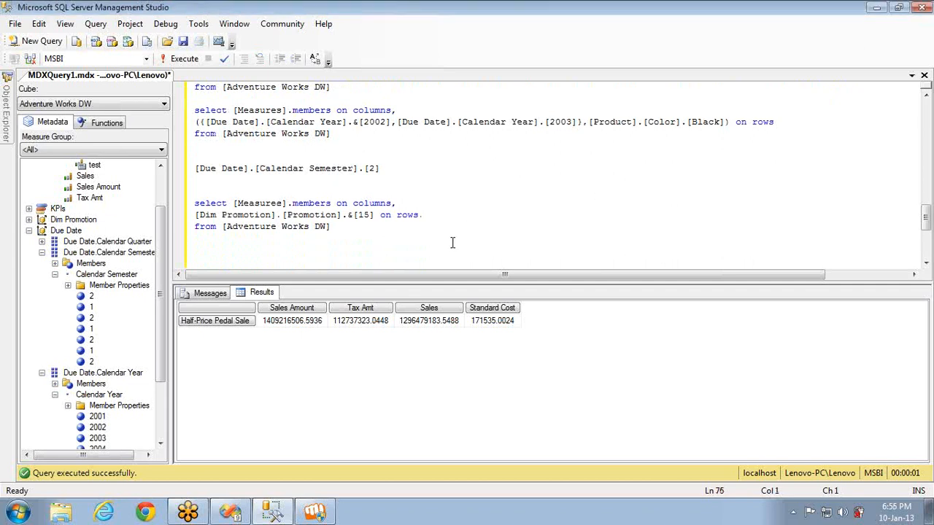
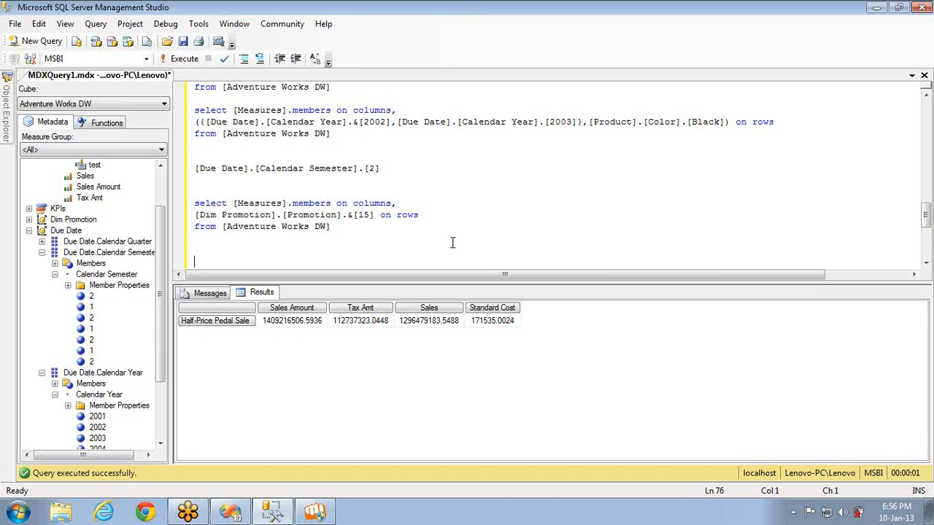
type("Dimension --> members")
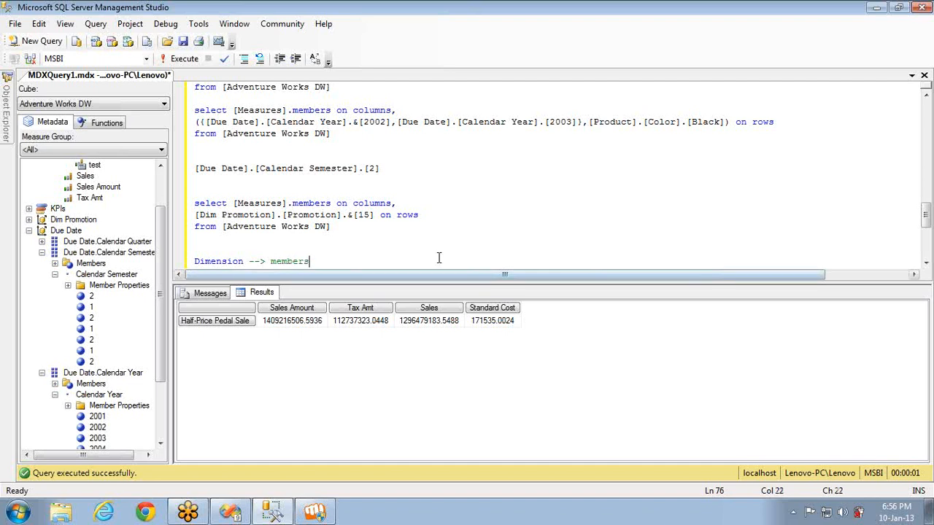
key("Return")
key("Return")
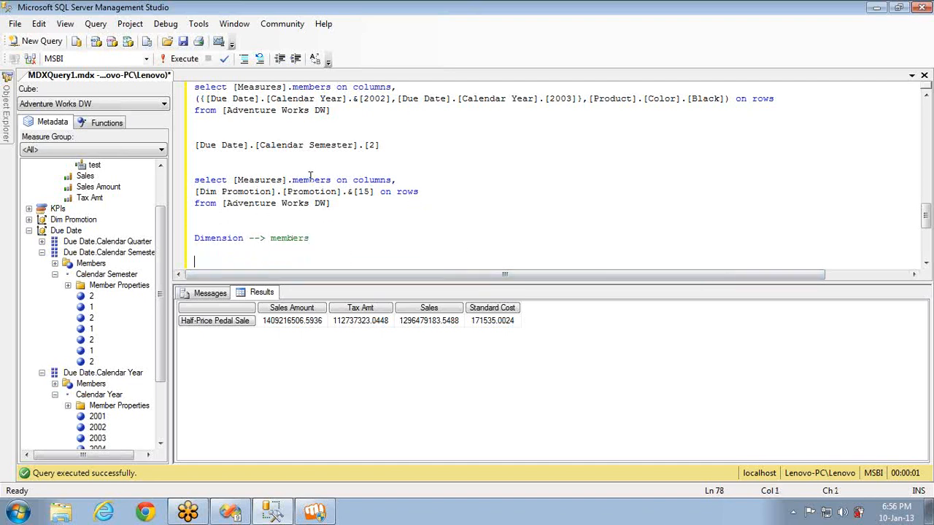
Step: Copy [Due Date] from the semester reference to the line below the Dimension note
left_click(250, 145)
key("shift+Home")
key("ctrl+c")
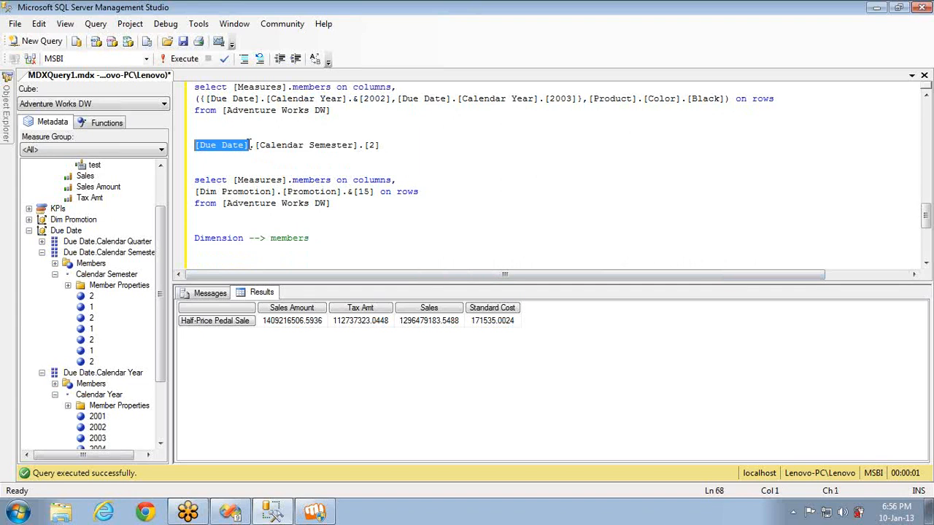
left_click(203, 255)
key("ctrl+v")
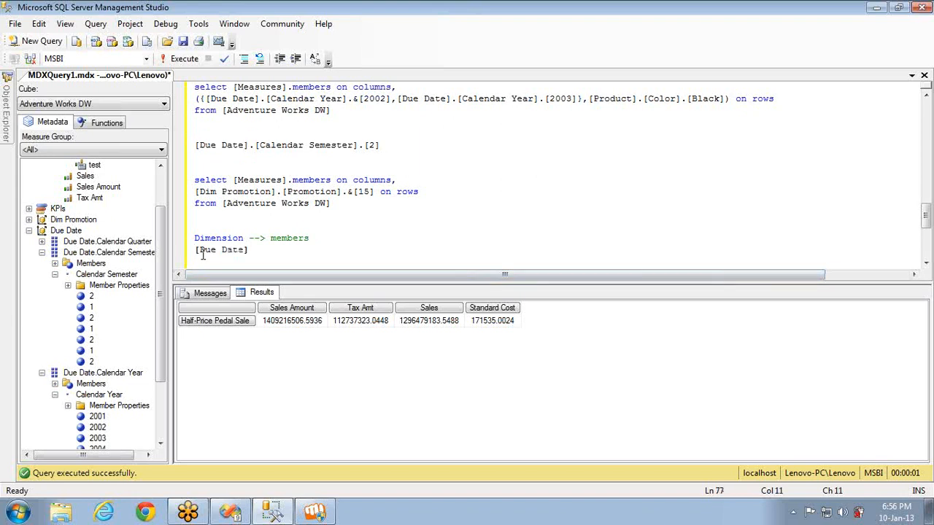
Step: Add the note "Hierarchy --> members" with the example [Due Date].[Calendar Year].members on the line beneath it
key("Return")
key("Return")
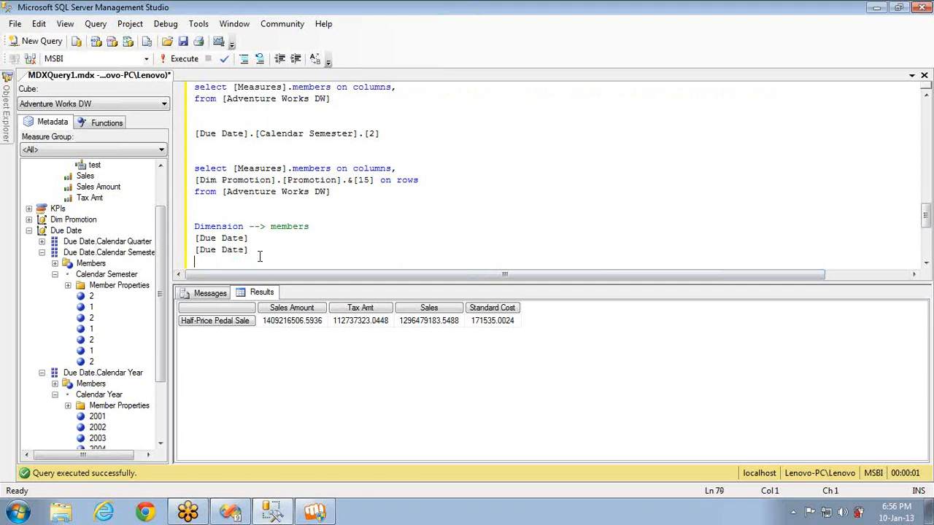
type("Hi")
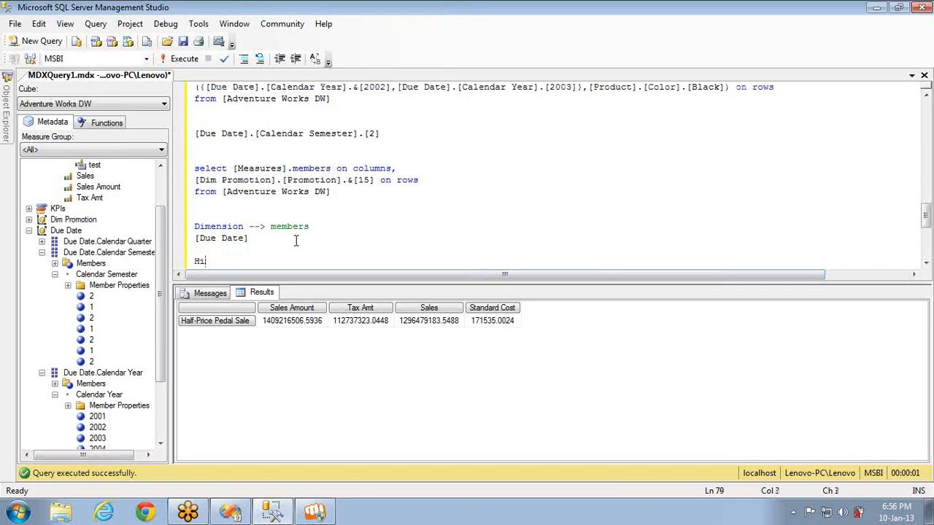
type("erarchy --> members")
key("Return")
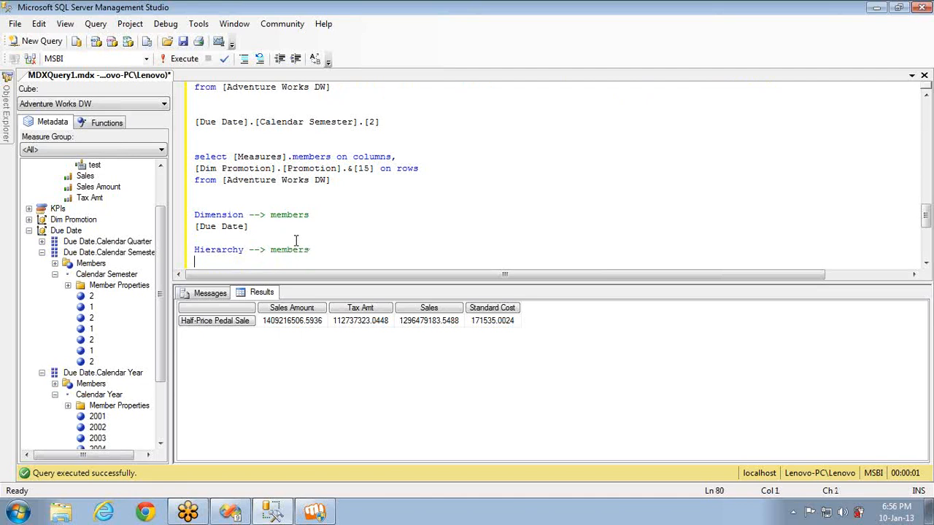
key("ctrl+v")
type(".[Calendar Year].members")
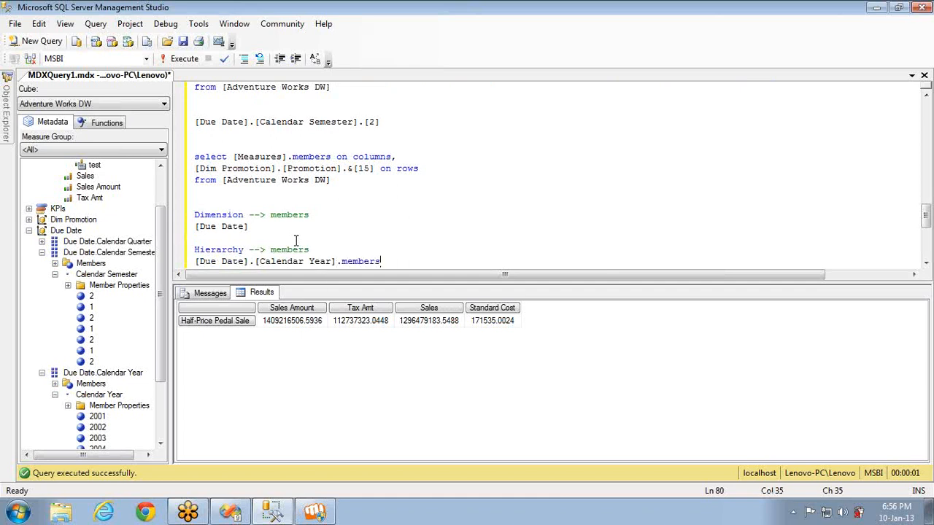
Step: Add the note line "level --> members" below the hierarchy example, separated by a blank line
key("Return")
key("Return")
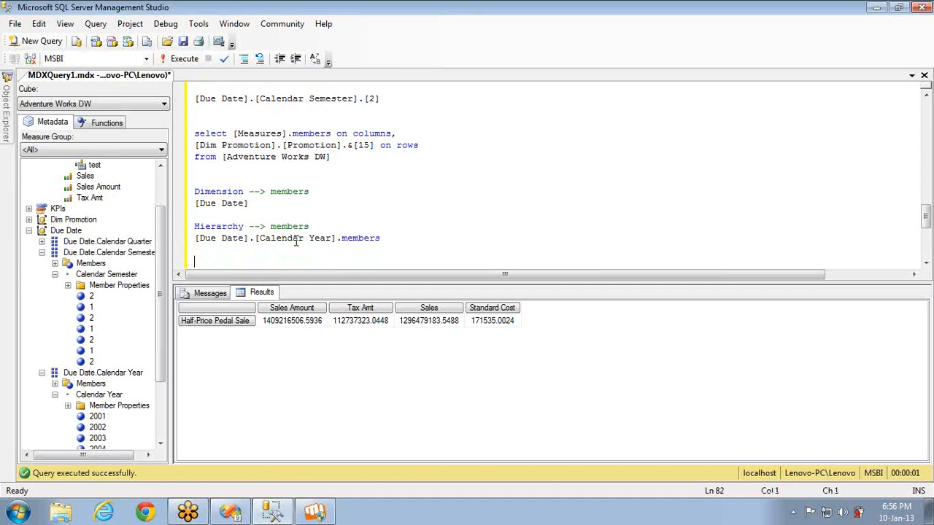
type("level --> members")
key("Return")
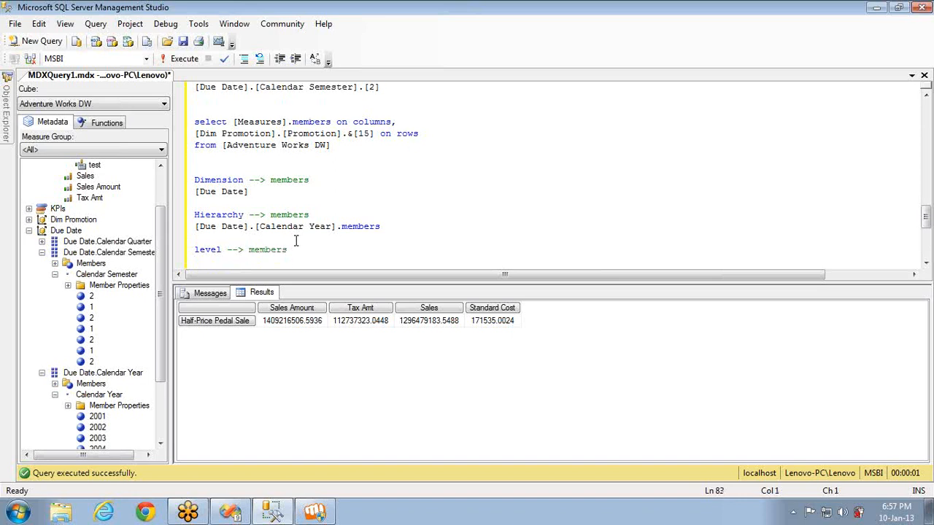
Step: Copy the hierarchy example [Due Date].[Calendar Year].members to the line below the "level --> members" note
key("Up")
key("Up")
key("shift+End")
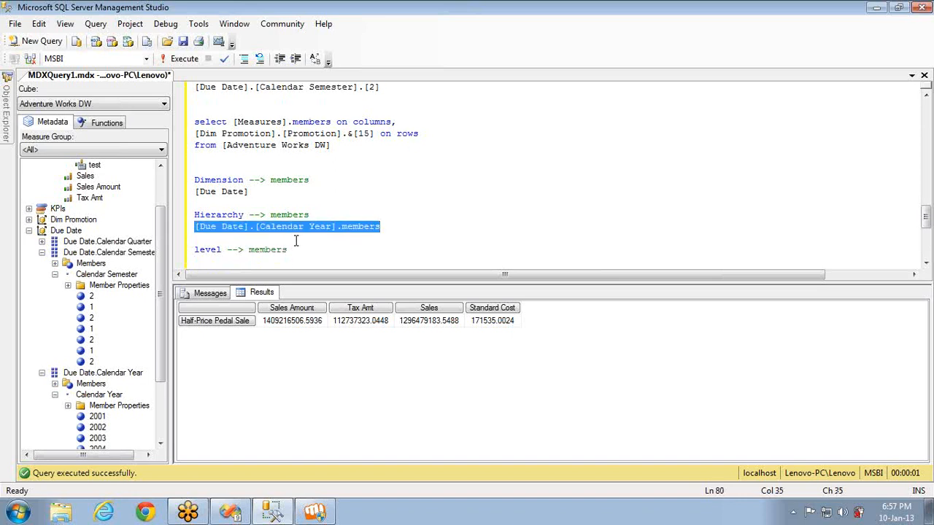
key("ctrl+c")
key("Down")
key("Down")
key("Down")
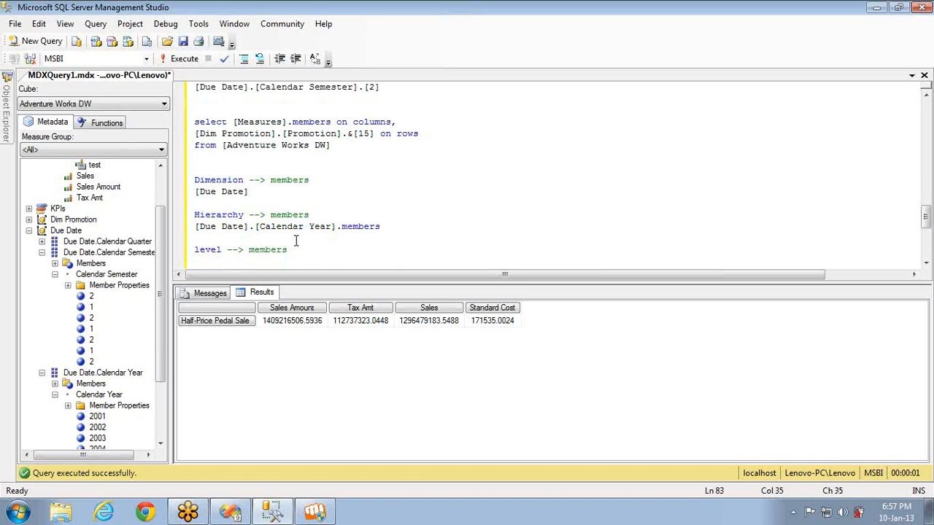
key("ctrl+v")
Step: Extend the level example with a second .[Calendar Year] so it reads [Due Date].[Calendar Year].[Calendar Year].members
left_click(335, 261)
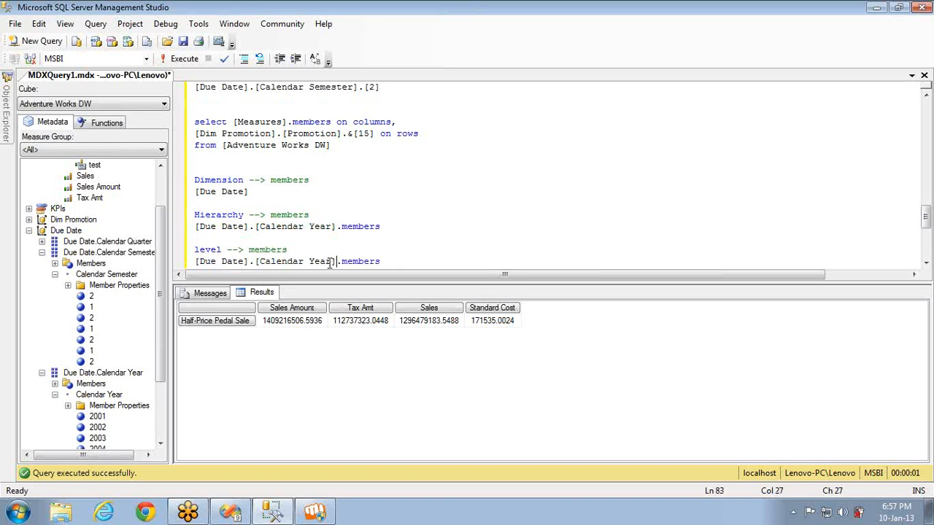
left_click(251, 261, "shift")
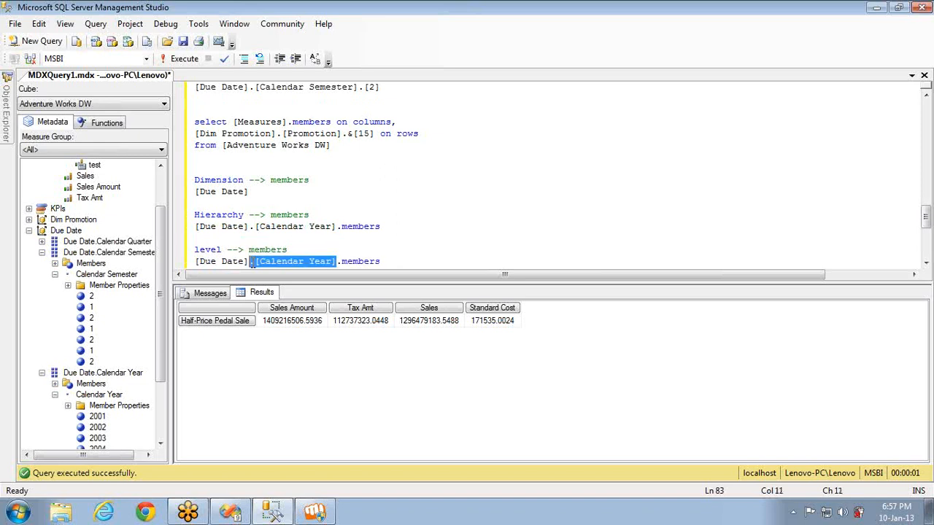
key("Right")
key("ctrl+v")
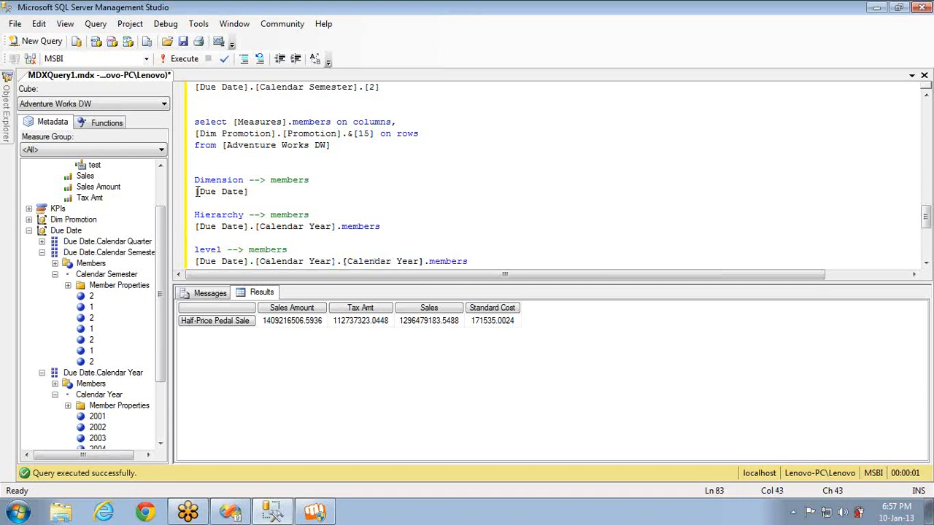
left_click_drag(270, 191, 204, 195)
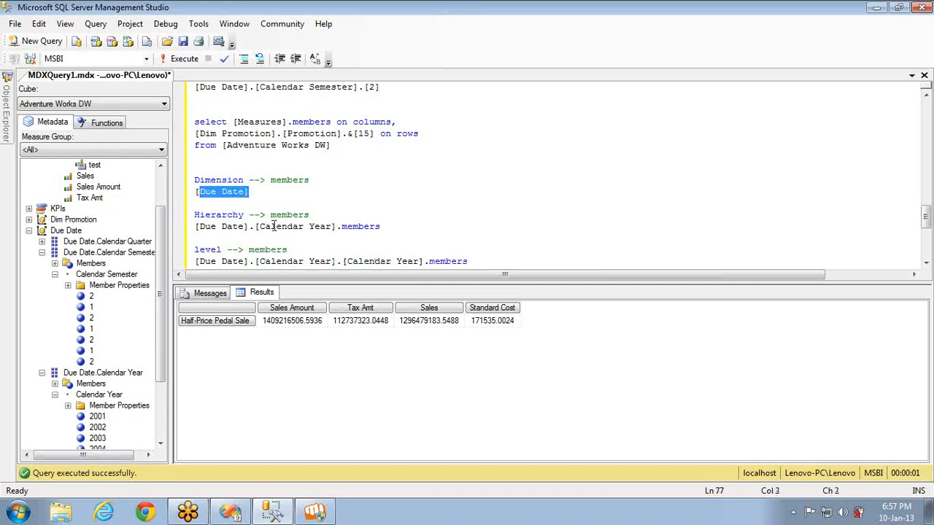
left_click(385, 226)
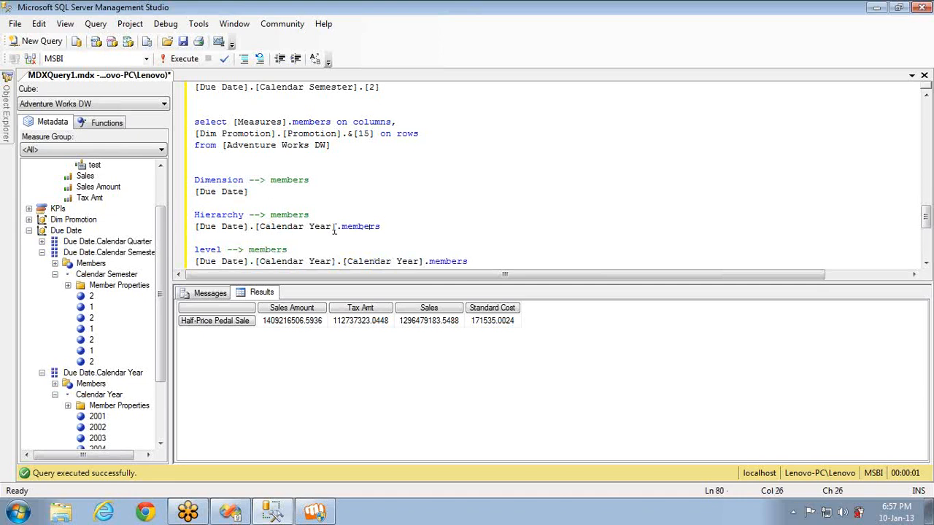
left_click_drag(469, 263, 199, 185)
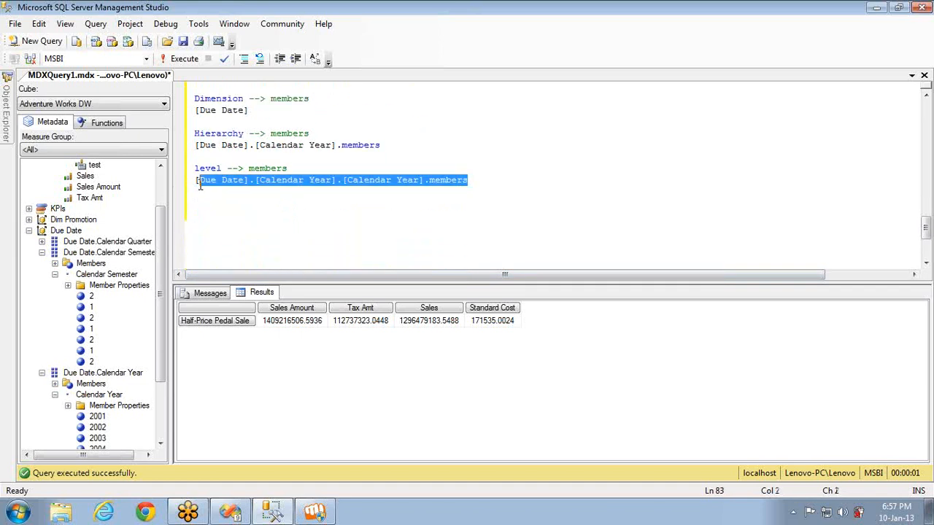
double_click(443, 184)
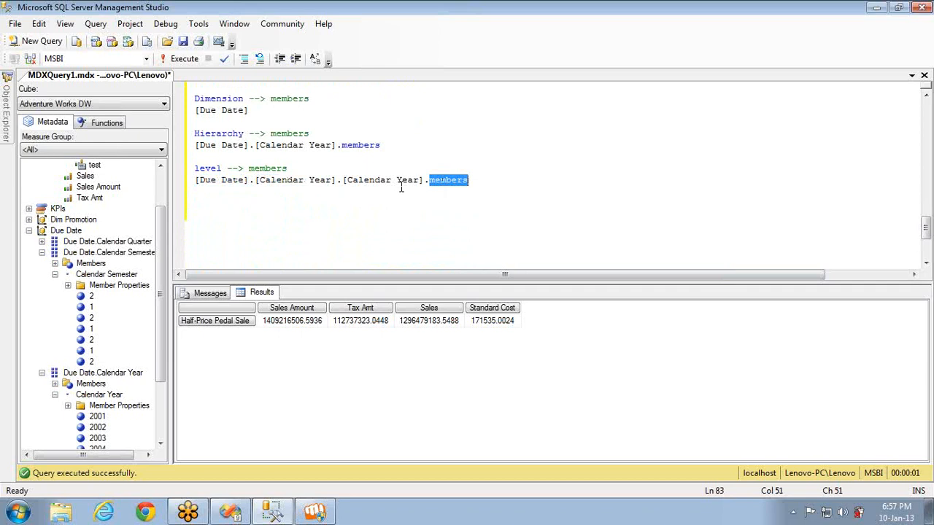
double_click(365, 145)
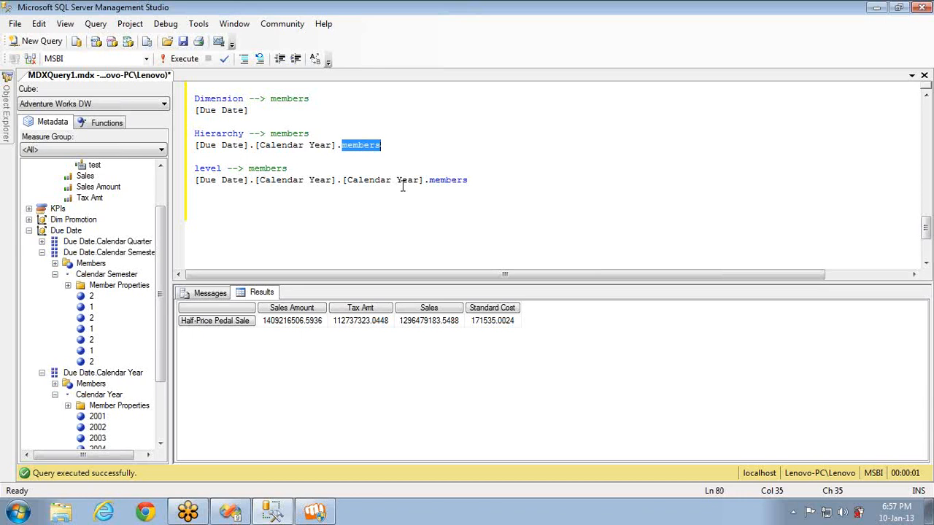
Step: Add the line [Due Date].[Calendar Year].&[2002].members a few lines below the level example, using the cube's 2002 member
left_click(474, 181)
key("Return")
key("Return")
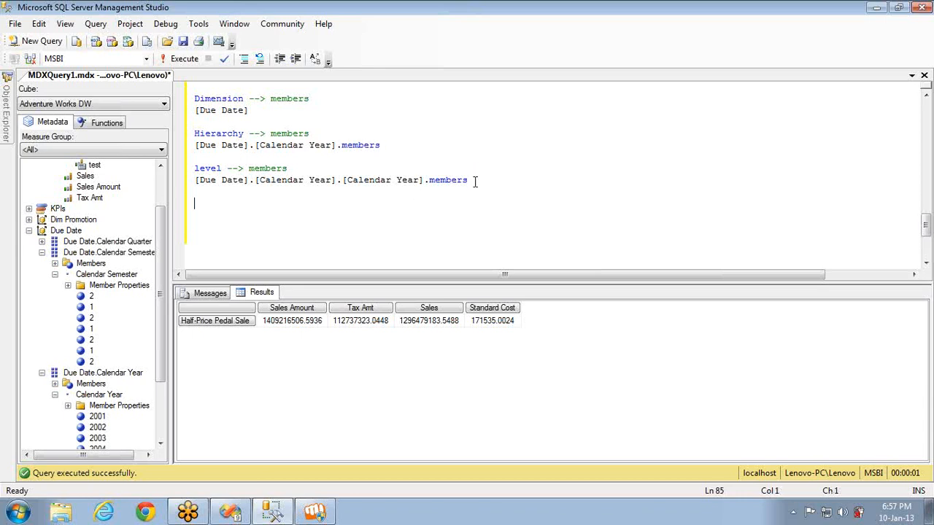
left_click_drag(100, 430, 207, 241)
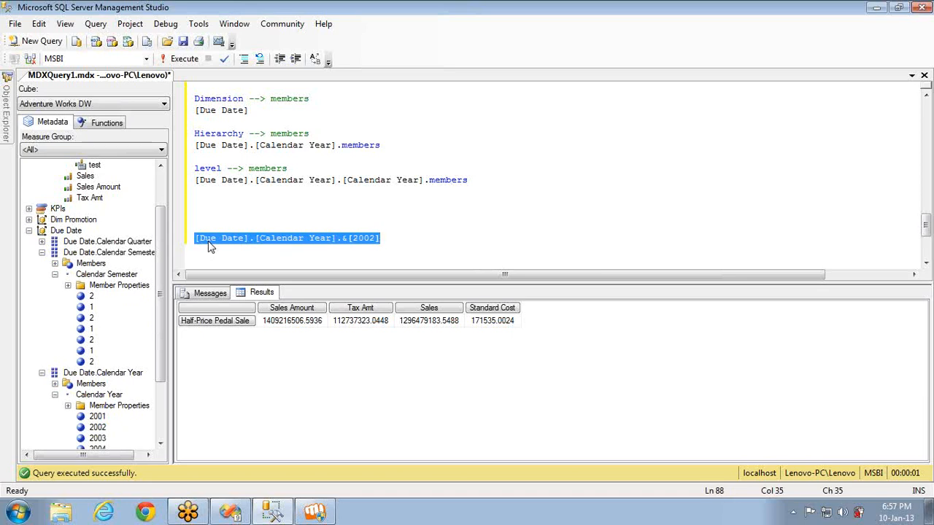
key("Right")
type(".members")
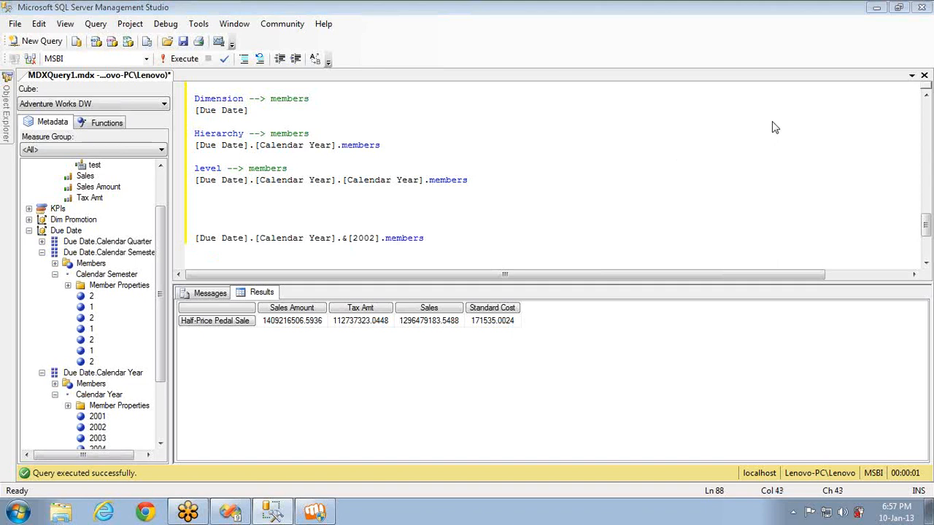
Step: Mark the [Due Date].[Calendar Year].&[2002].members line with the comment "-- Wrong" and leave blank lines after it
left_click(369, 238)
double_click(369, 238)
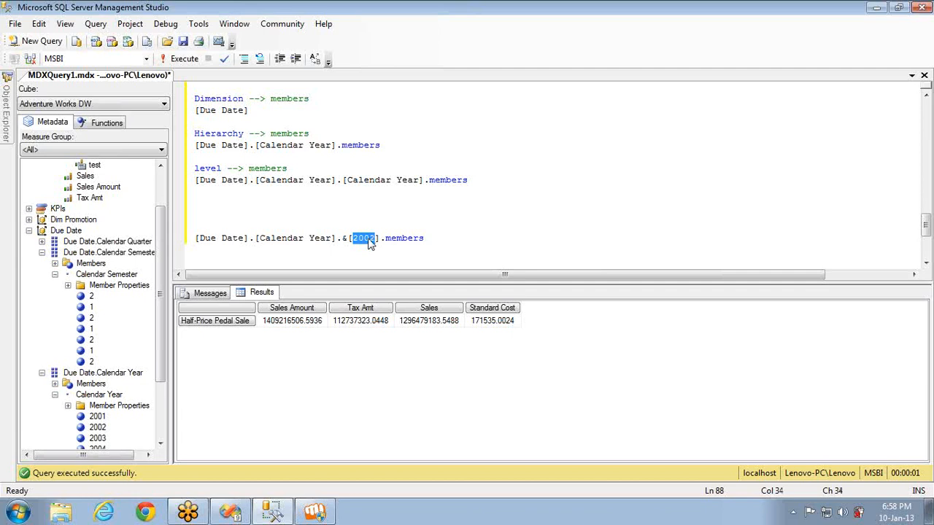
left_click(96, 419)
double_click(367, 240)
left_click(429, 239)
type("-- Wrong")
key("Return")
key("Return")
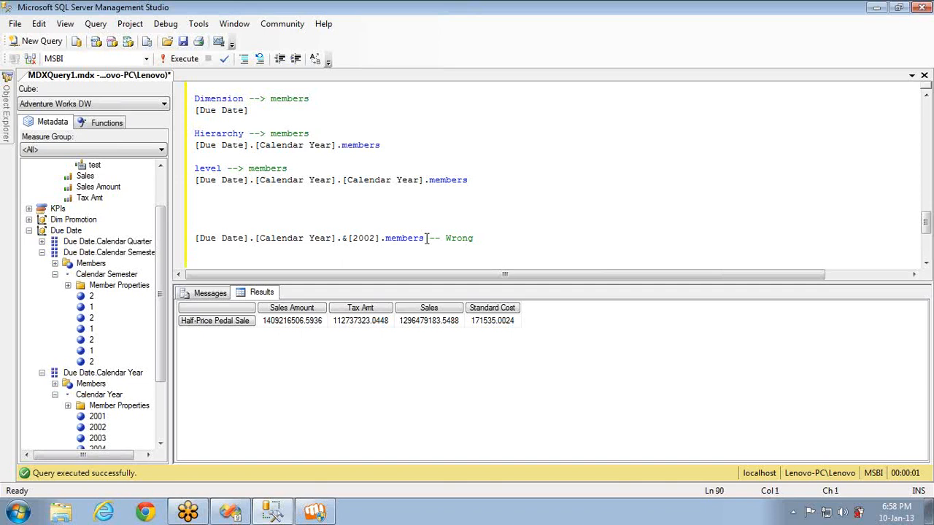
Step: Collapse the Calendar Semester and Calendar Year hierarchies of the Due Date dimension in the cube metadata
left_click(54, 274)
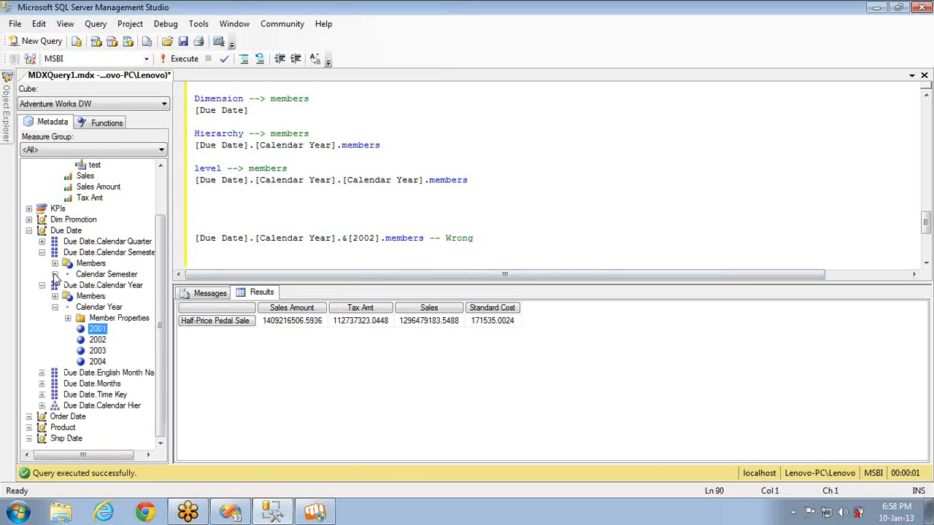
left_click(42, 252)
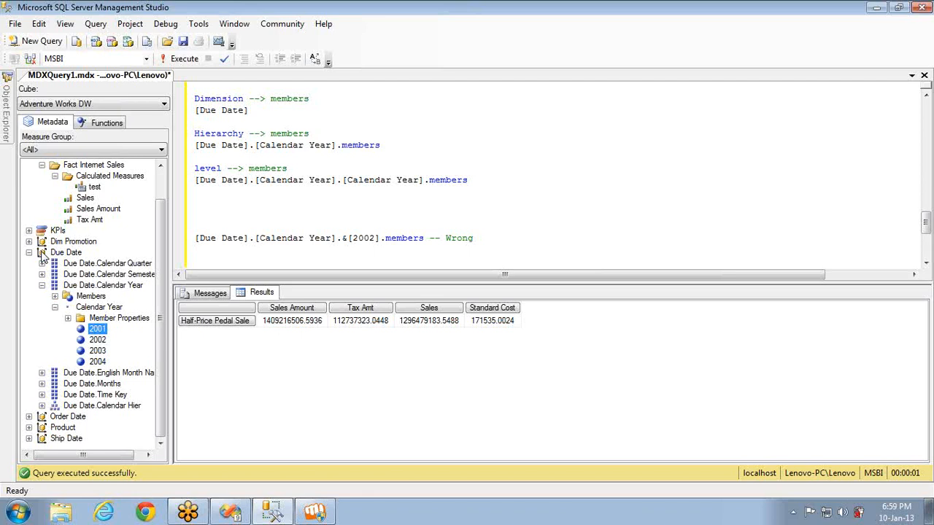
key("Down")
key("Down")
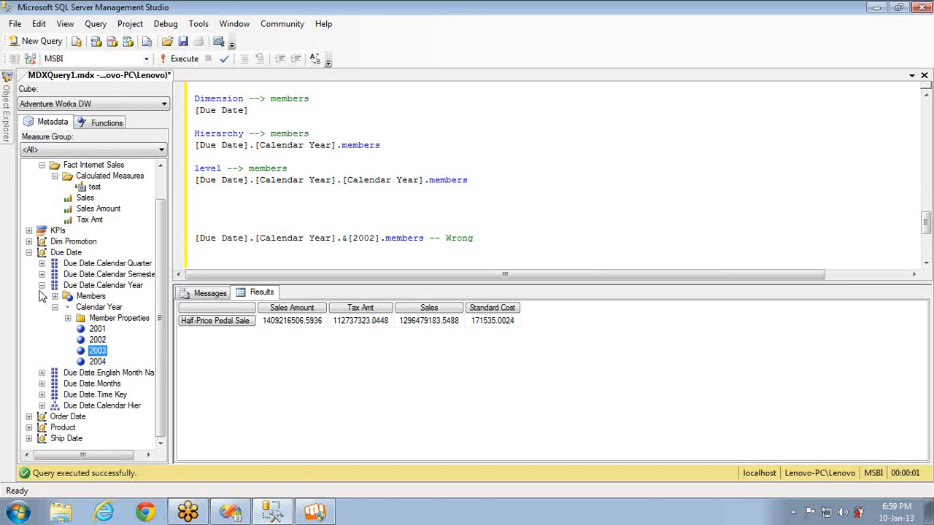
left_click(42, 285)
Step: Examine the hierarchies listed under the Due Date dimension, down to Calendar Hier
key("Up")
key("Down")
key("Down")
key("Down")
key("Down")
key("Up")
key("Up")
key("Up")
key("Up")
key("Up")
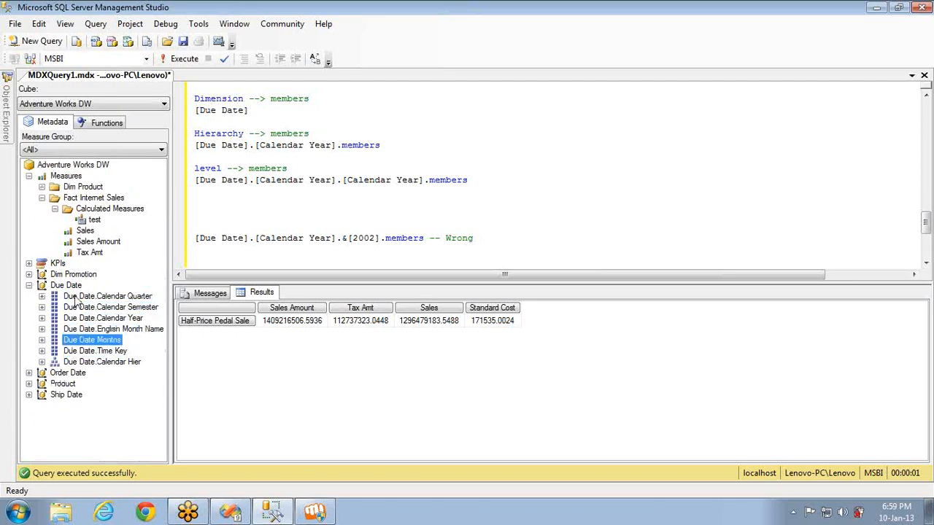
key("Down")
key("Down")
key("Down")
key("Down")
key("Down")
key("Down")
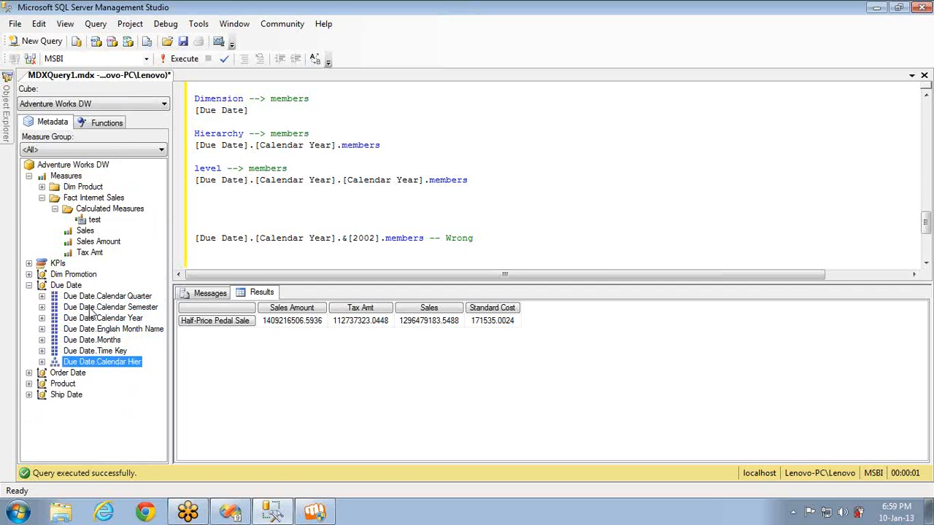
Step: Expand the Due Date.Calendar Hier hierarchy to show its levels
left_click(91, 309)
left_click(96, 366)
left_click(42, 363)
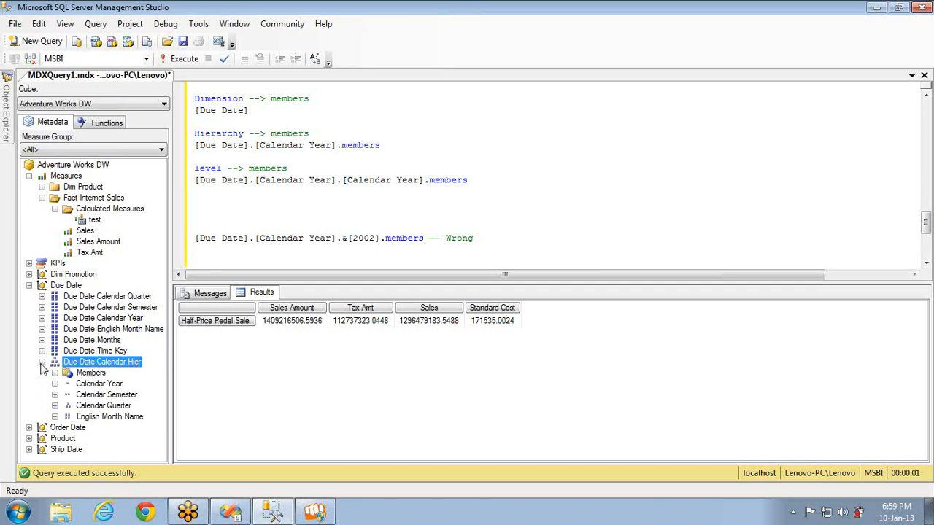
Step: Insert the Calendar Hier member [Due Date].[Calendar Hier].[Calendar Year].&[2002] two lines below the line marked Wrong
left_click(488, 236)
key("Return")
key("Return")
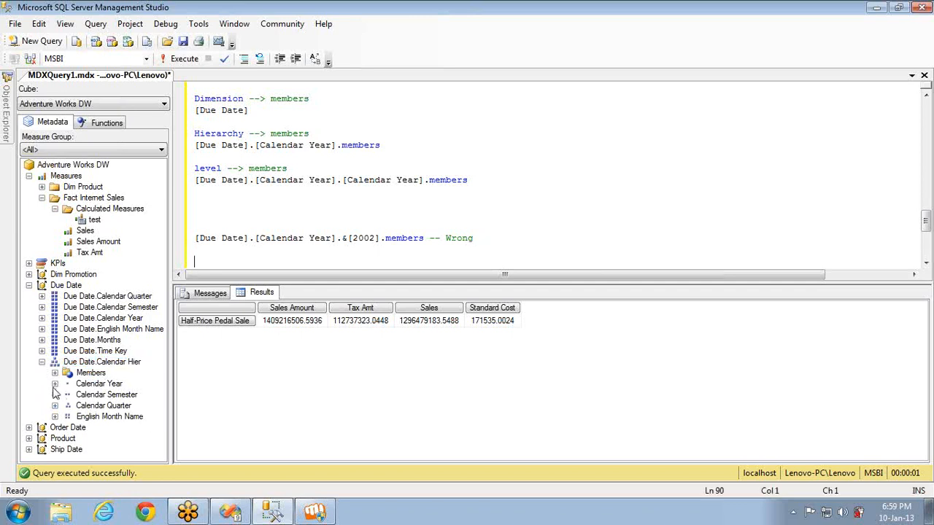
left_click(55, 383)
left_click_drag(98, 417, 208, 263)
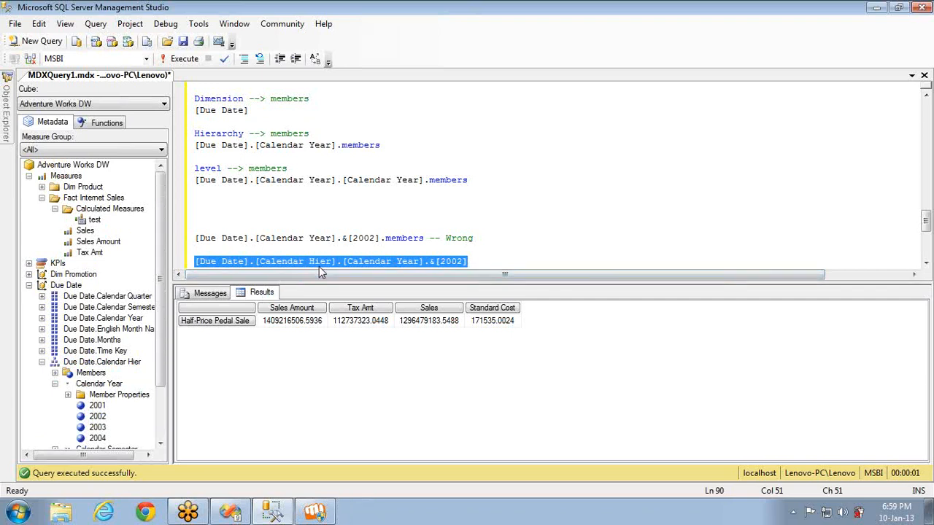
Step: Add the comment "-- Children" below the Calendar Hier 2002 reference, with blank lines around it
left_click(477, 263)
key("Return")
key("Return")
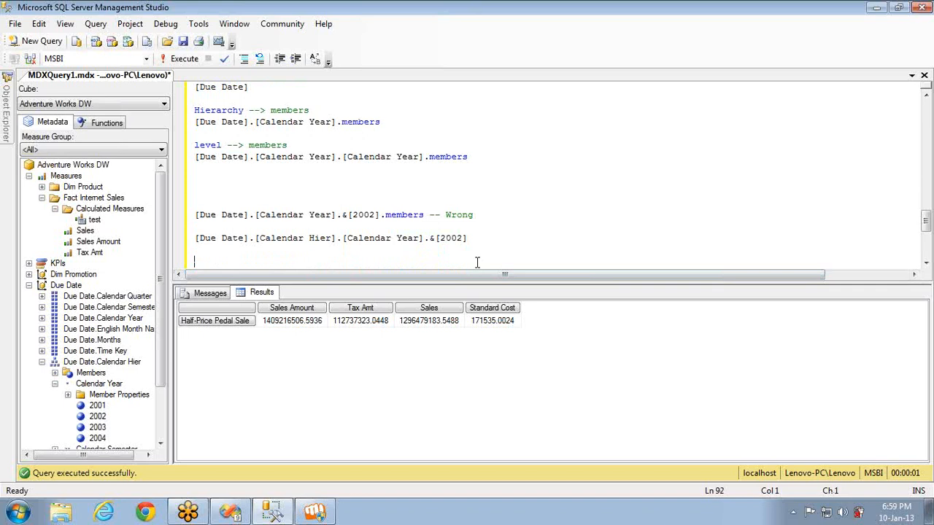
type("-- Children")
key("Return")
key("Return")
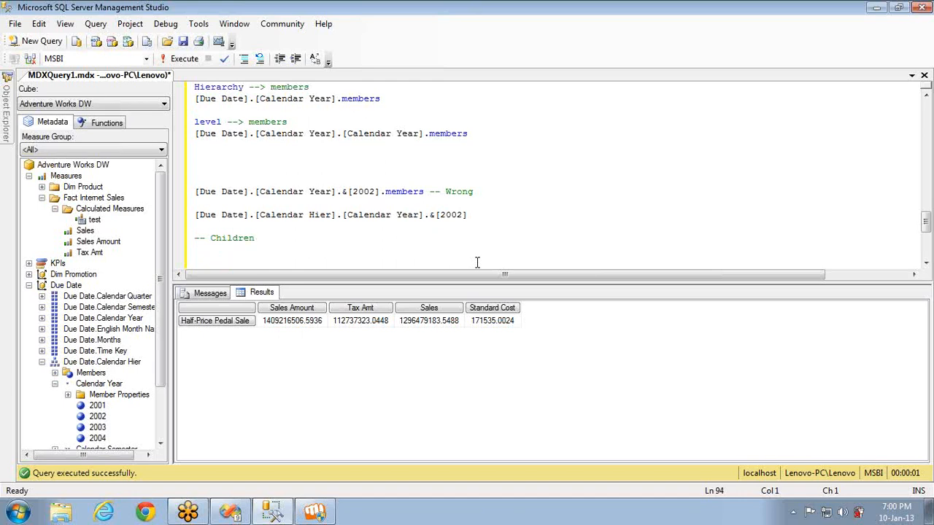
Step: Copy the reference [Due Date].[Calendar Hier].[Calendar Year].&[2002] to below the Children comment and collapse the Calendar Year level in the metadata
double_click(451, 215)
left_click(475, 217)
key("shift+Home")
key("ctrl+c")
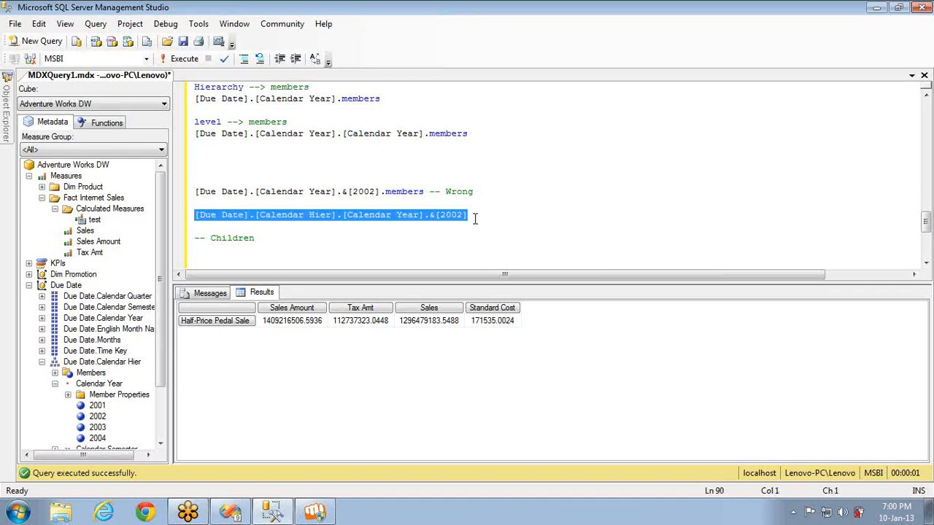
key("Down")
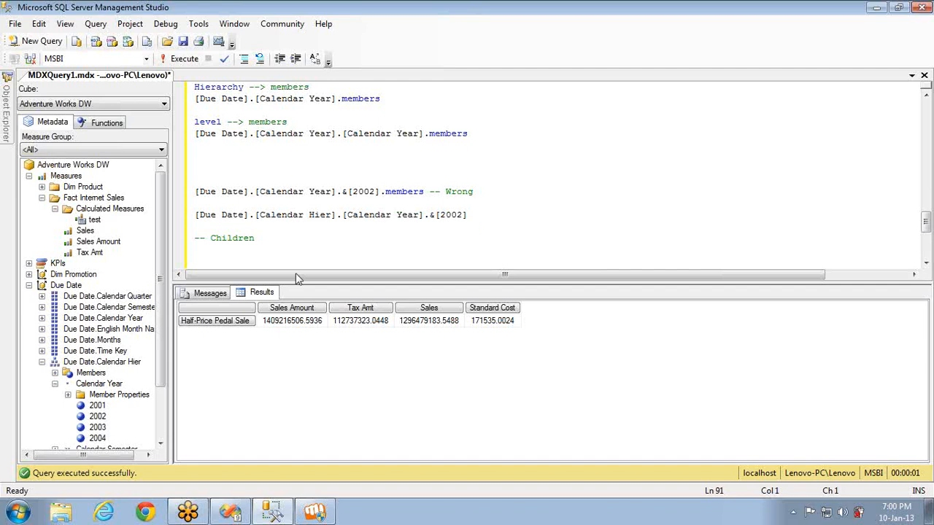
left_click(54, 384)
left_click(92, 395)
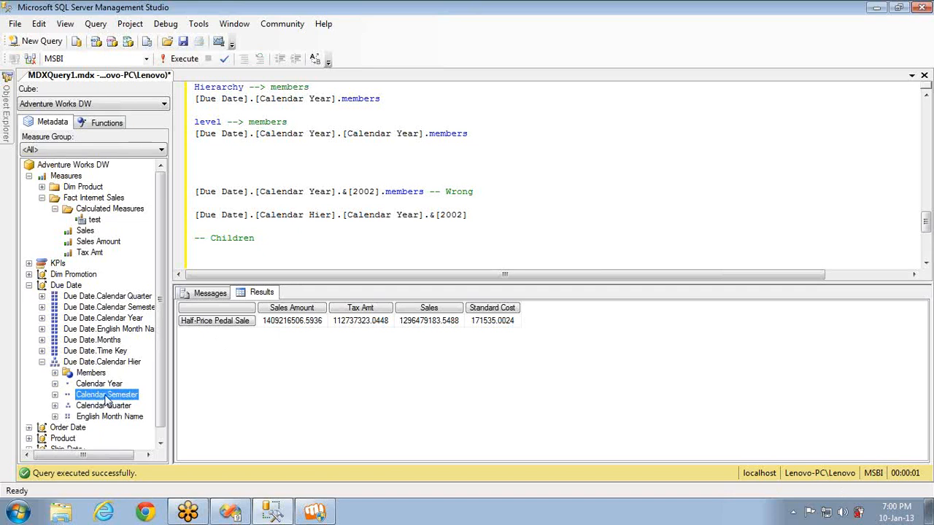
left_click(97, 407)
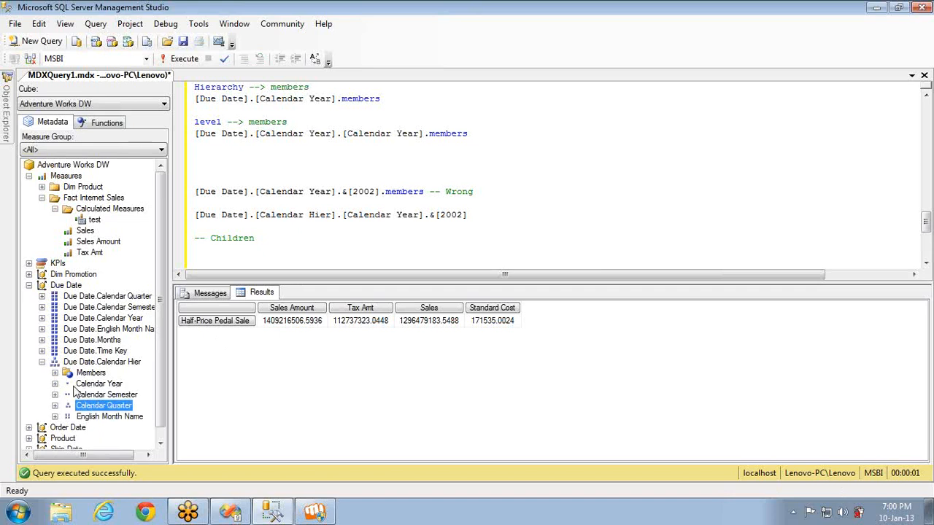
left_click(100, 418)
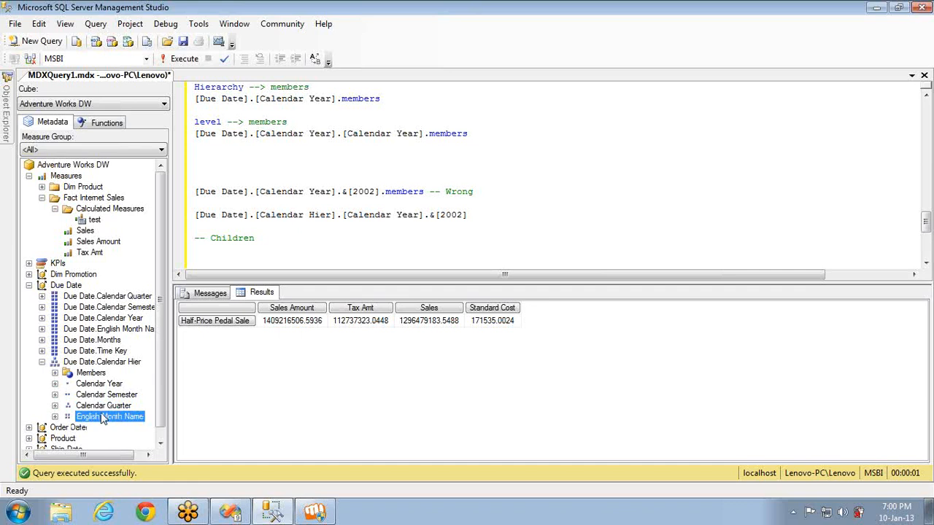
left_click(244, 260)
key("ctrl+v")
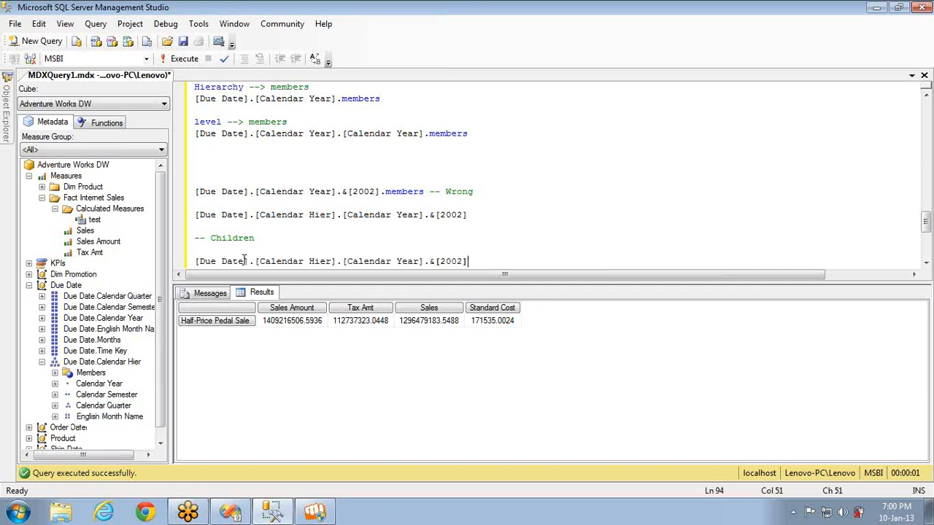
type(".children")
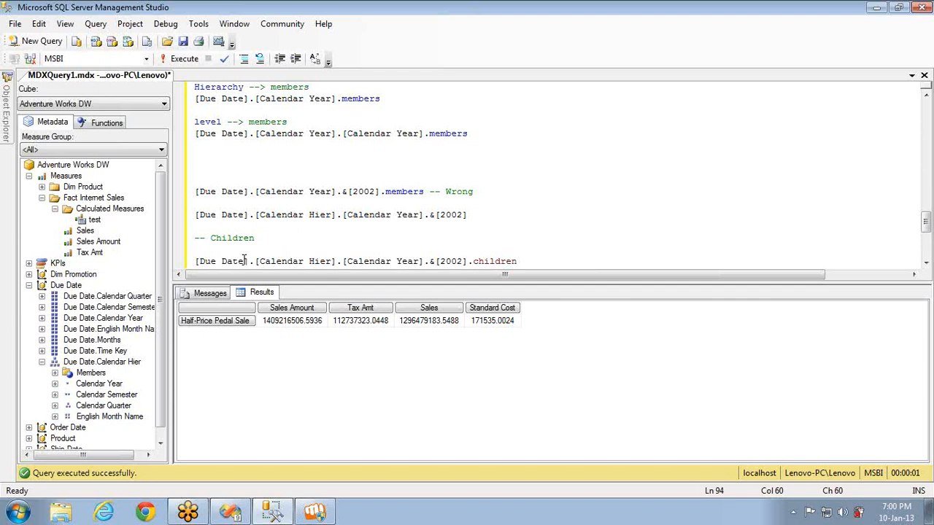
key("BackSpace")
key("BackSpace")
key("BackSpace")
key("BackSpace")
key("BackSpace")
key("BackSpace")
key("BackSpace")
key("BackSpace")
key("BackSpace")
Step: Begin a query with "select [Measures].[Sales Amount] on columns," directly above the Calendar Hier 2002 reference under the Children comment
left_click(81, 364)
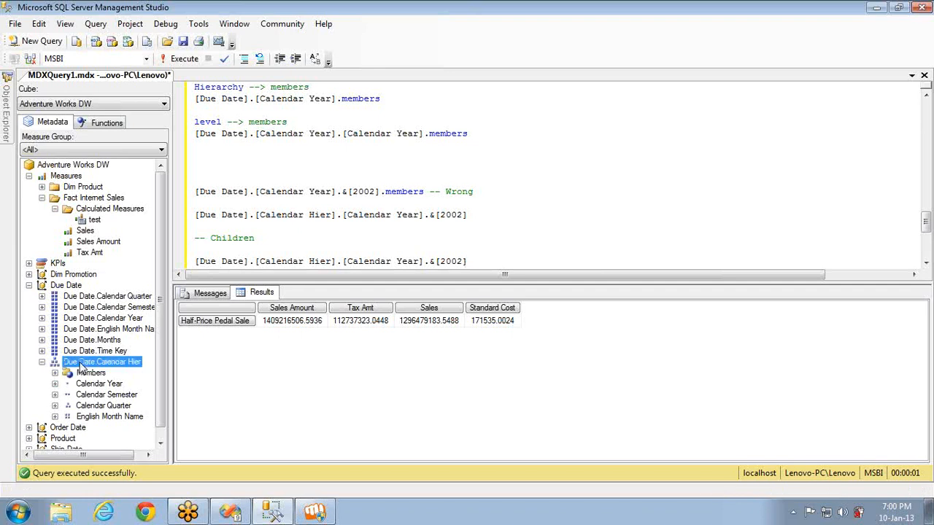
left_click(222, 248)
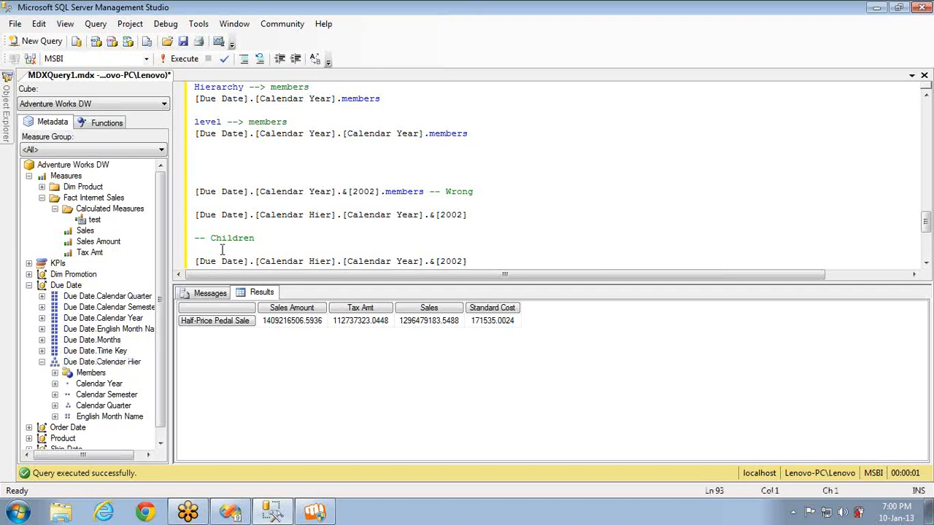
key("Return")
type("select")
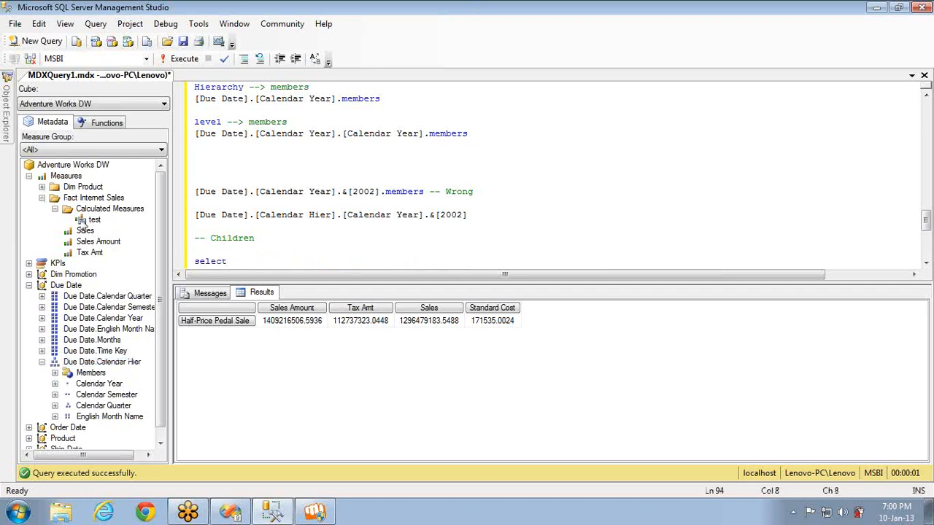
left_click(95, 242)
left_click_drag(93, 246, 241, 266)
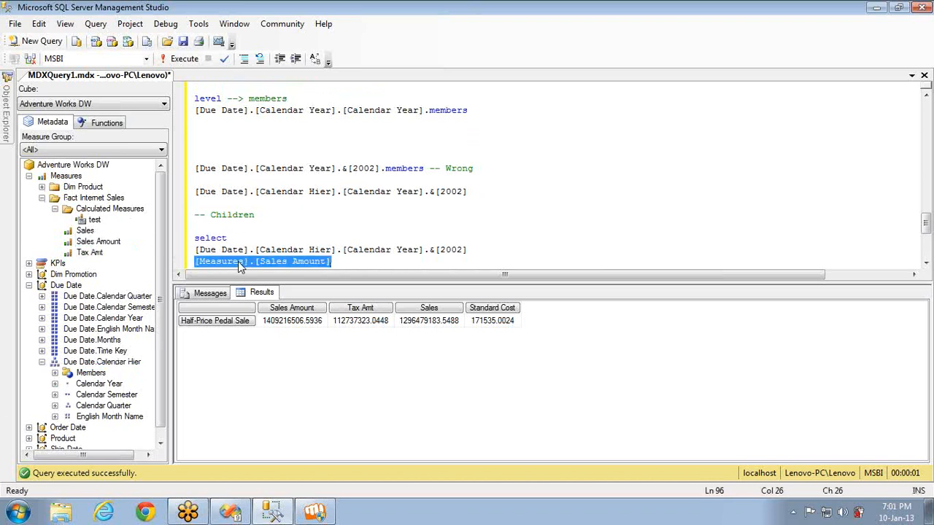
key("ctrl+x")
key("Up")
key("Up")
key("End")
key("ctrl+v")
type("on columns,")
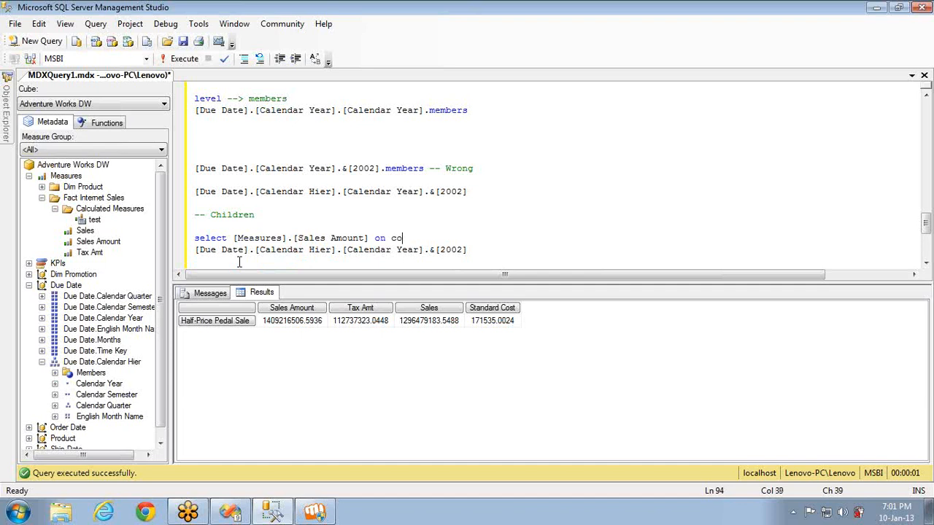
Step: Complete the query by placing the Calendar Hier 2002 reference "on rows" and adding "from [Adventure Works DW]" on the following line
key("Down")
key("End")
type("on rows")
key("Return")
type("from")
left_click_drag(86, 165, 240, 261)
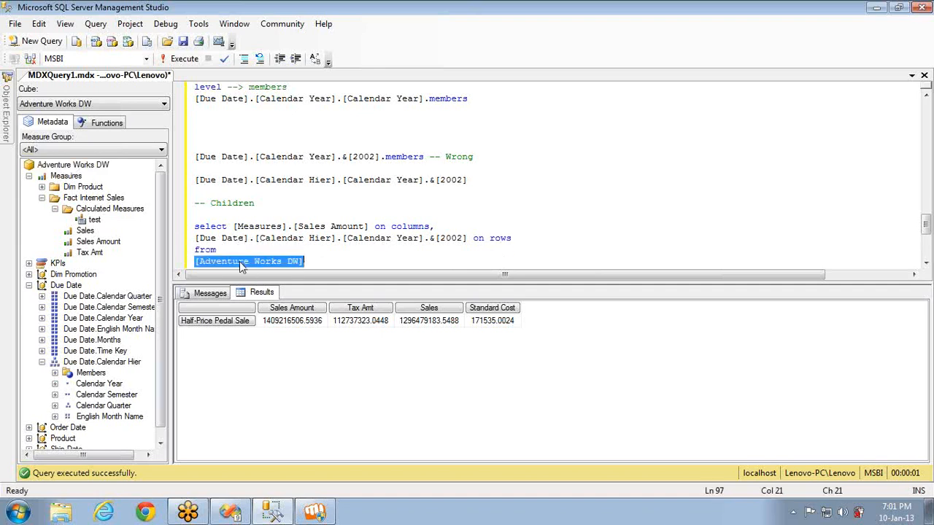
key("Home")
key("BackSpace")
Step: Run only the Sales Amount query for the Calendar Hier year 2002 and examine its result
key("End")
key("shift+Home")
key("shift+Up")
key("shift+Up")
key("F5")
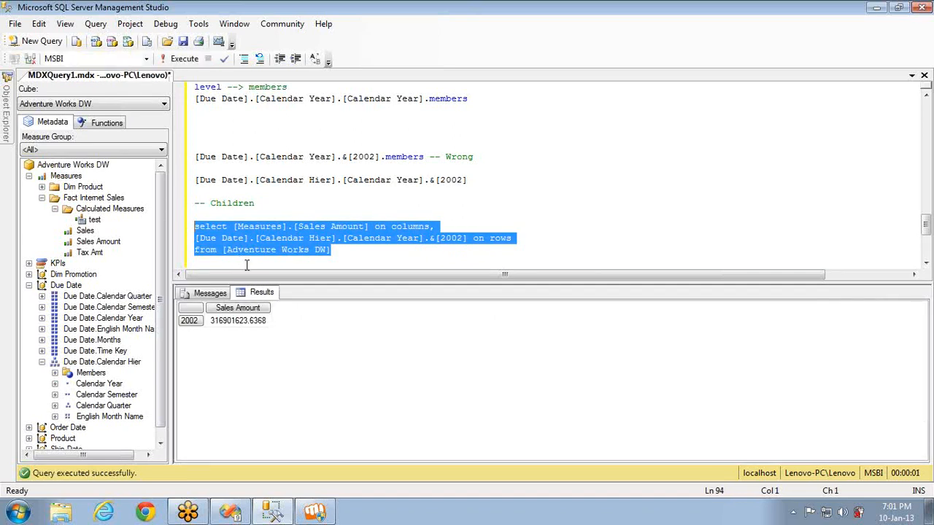
left_click(239, 310)
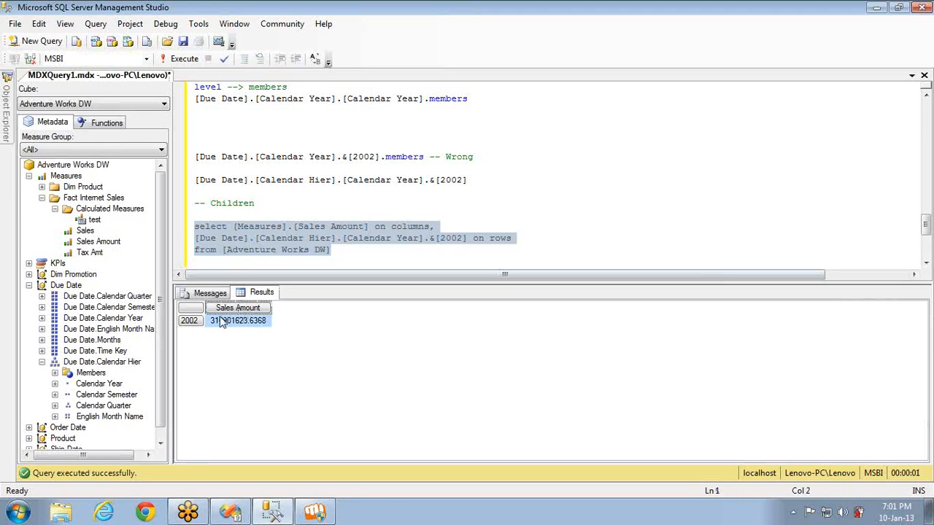
Step: Copy the three-line Calendar Hier query and paste the duplicate below it, separated by a blank line
left_click(337, 254)
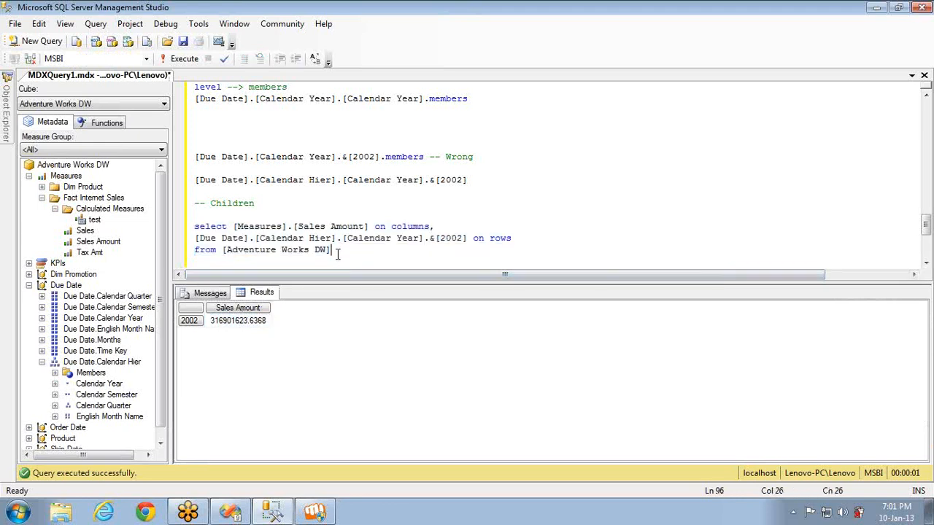
key("shift+Home")
key("shift+Up")
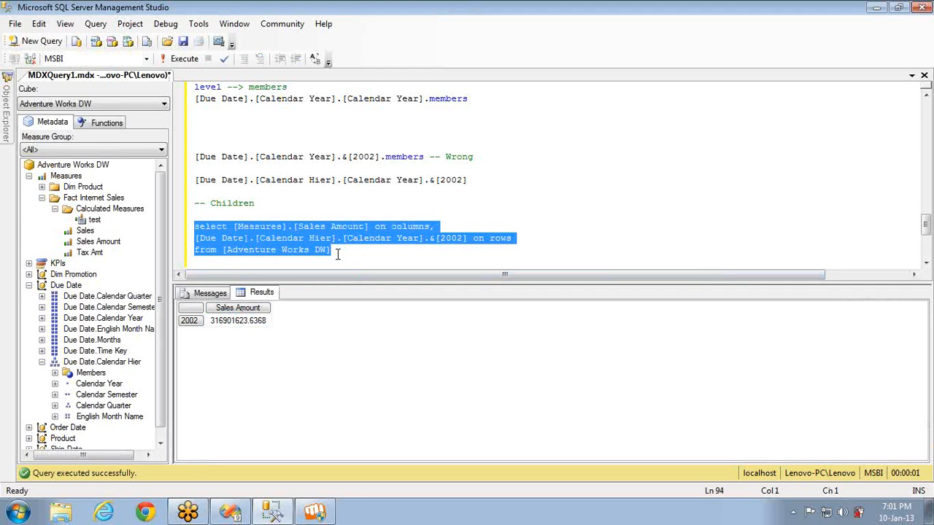
left_click(338, 253)
key("Return")
key("Return")
key("ctrl+v")
Step: Replace the rows member in the duplicated query with the attribute hierarchy member [Due Date].[Calendar Year].&[2002]
left_click(466, 250)
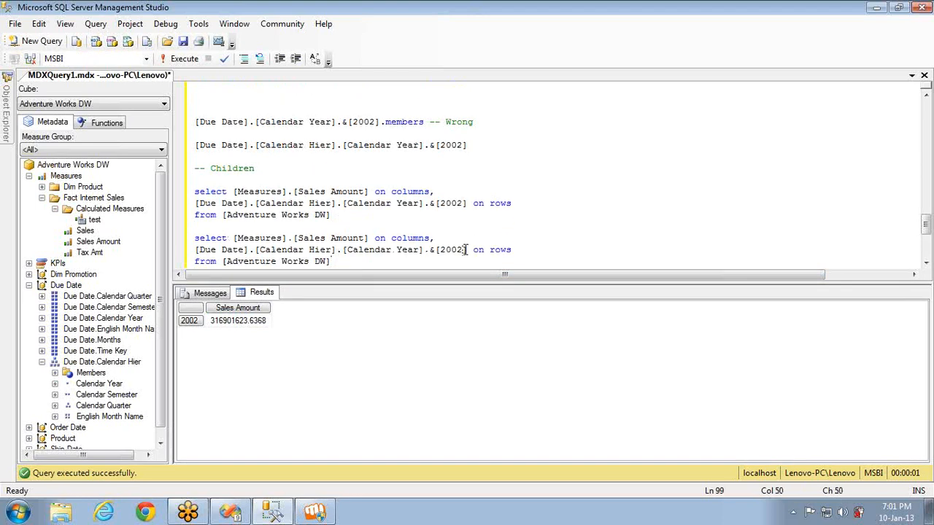
key("shift+Home")
key("Delete")
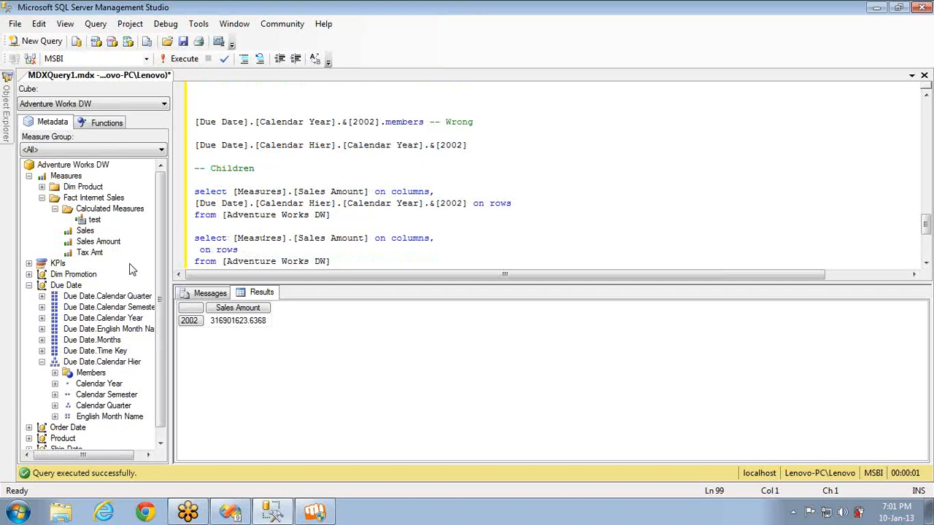
left_click(41, 319)
left_click_drag(97, 373, 201, 250)
key("Right")
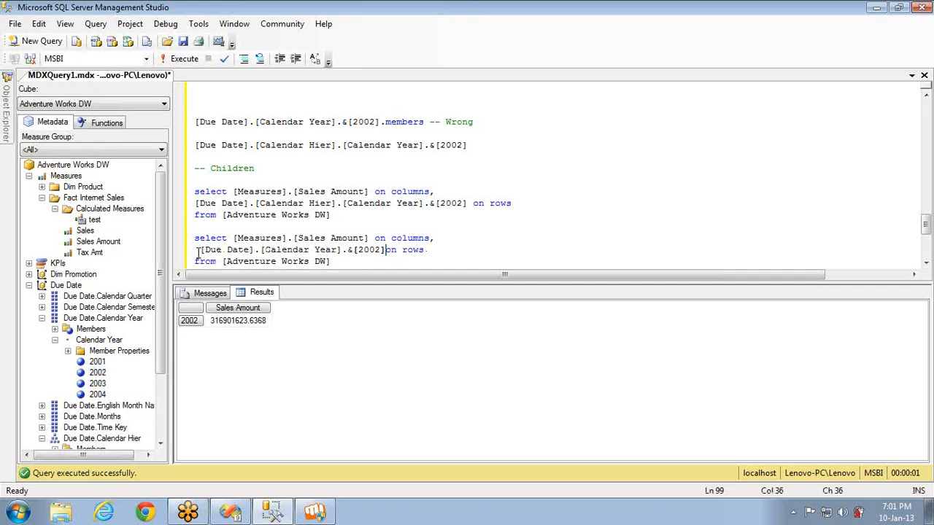
Step: Run only the query using [Due Date].[Calendar Year].&[2002], and add blank lines at the end of the script
key("Down")
key("shift+Home")
key("shift+Up")
key("shift+Up")
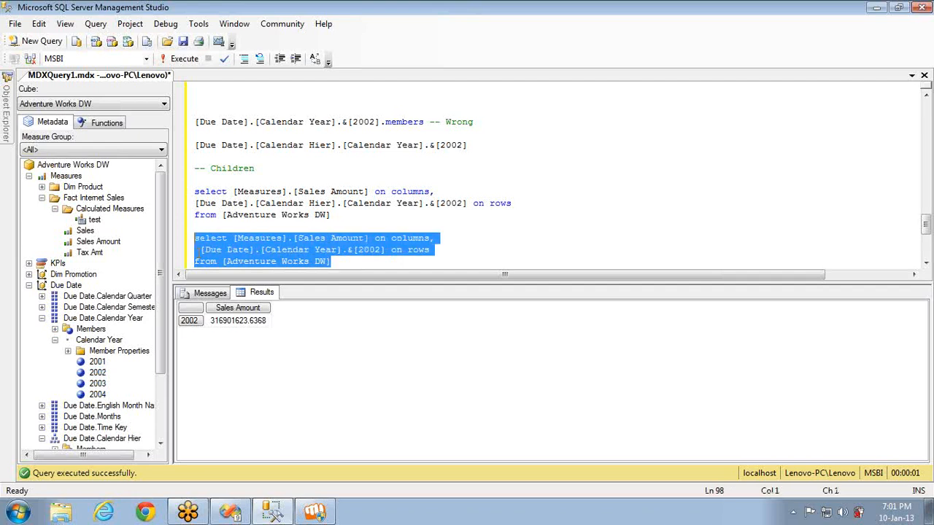
key("F5")
key("ctrl+End")
key("Return")
key("Return")
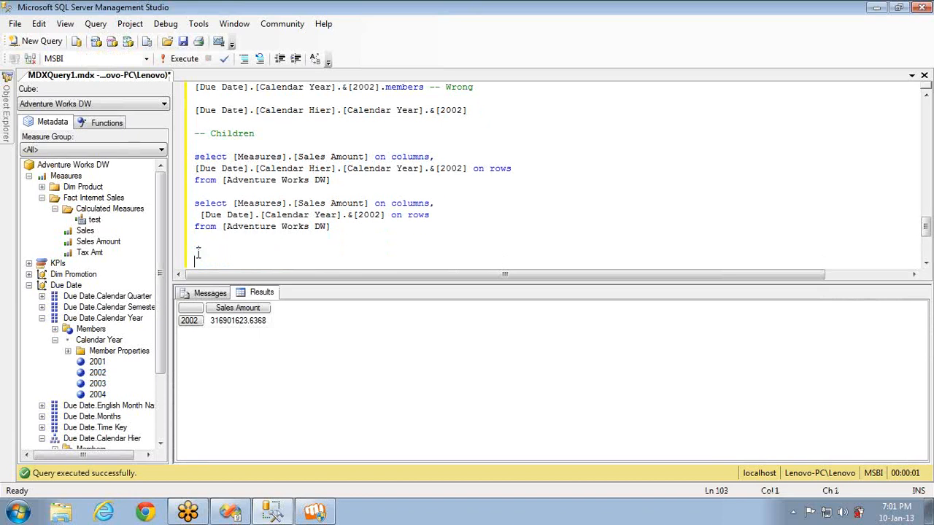
Step: Select the Calendar Year 2002 query, starting from its "from [Adventure Works DW]" line
left_click(386, 215)
key("Down")
key("shift+Home")
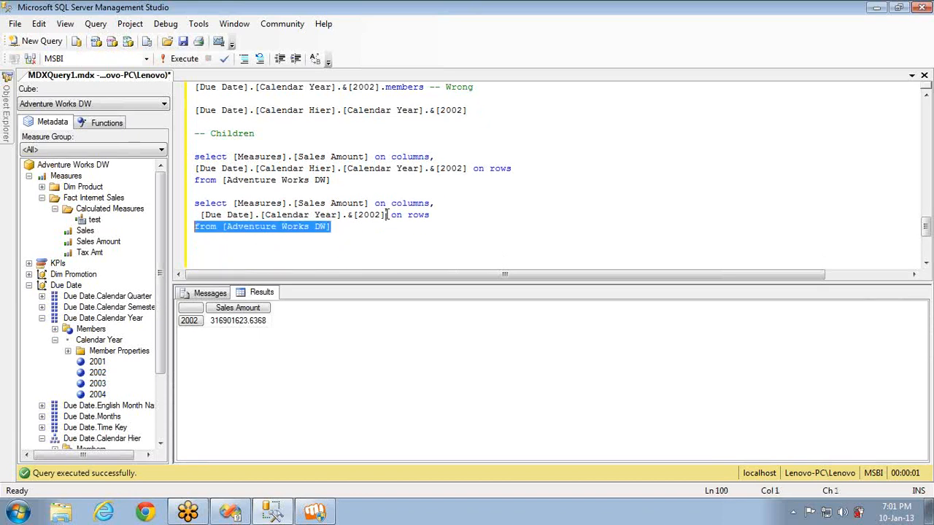
Step: Duplicate the two 2002 Sales Amount queries from the Children section directly below the originals
key("shift+Up")
key("shift+Up")
key("shift+Up")
key("shift+Up")
key("shift+Up")
key("shift+Up")
key("shift+Up")
key("shift+Up")
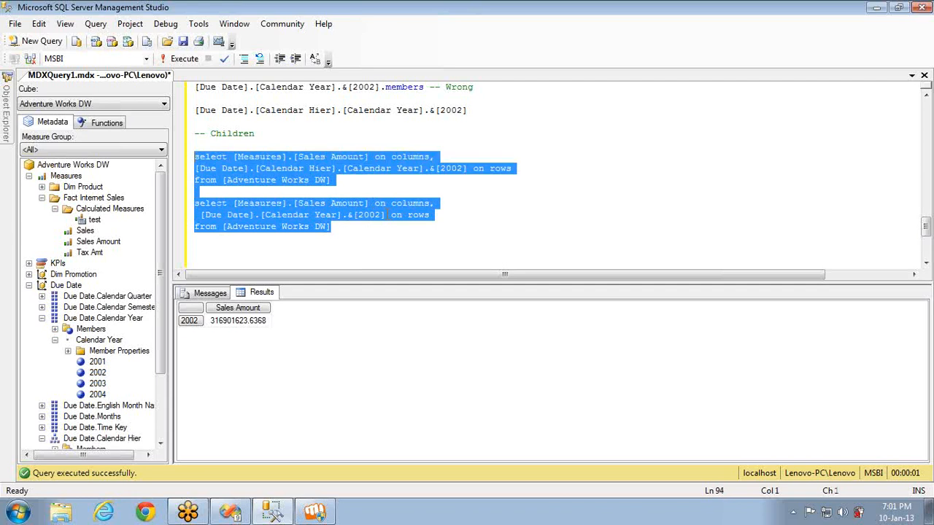
key("Right")
key("ctrl+v")
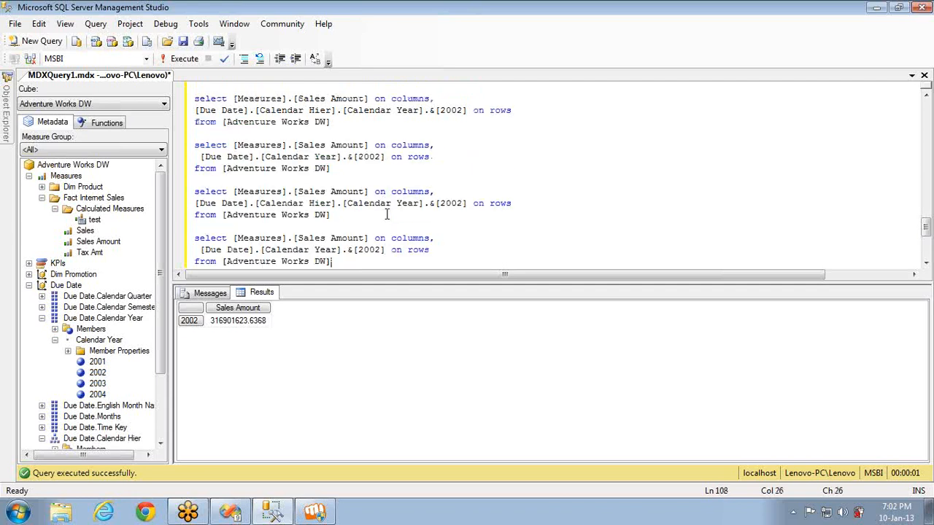
Step: Append .children to the [2002] member on the rows axis of both duplicated queries
left_click(466, 204)
type(".children")
left_click(386, 250)
type(".childre")
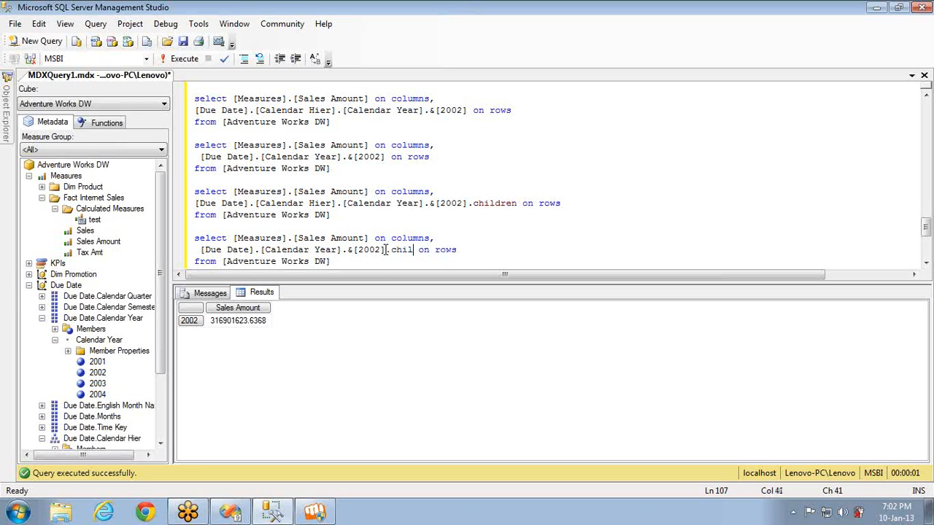
type("n")
Step: Execute only the [Calendar Year].&[2002].children query and collapse the Calendar Year level in the metadata tree
left_click(339, 264)
key("shift+Home")
key("shift+Up")
key("shift+Up")
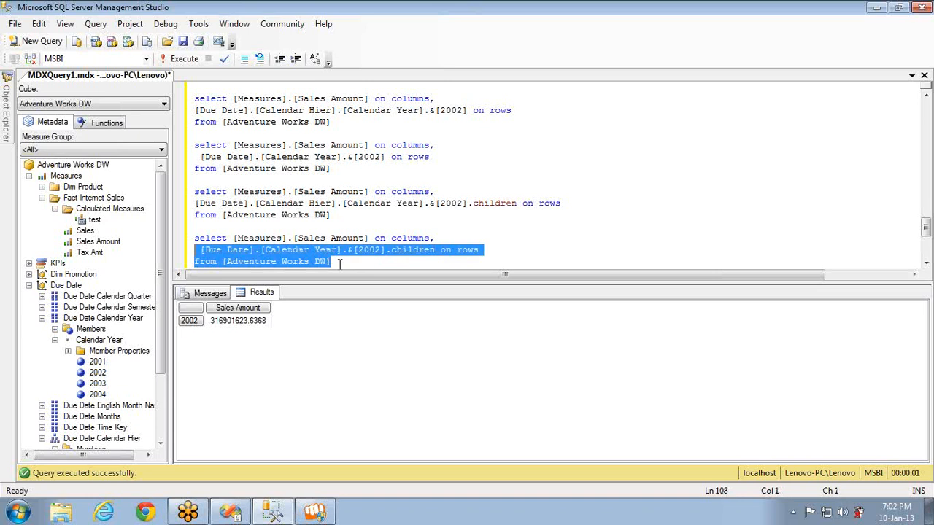
key("F5")
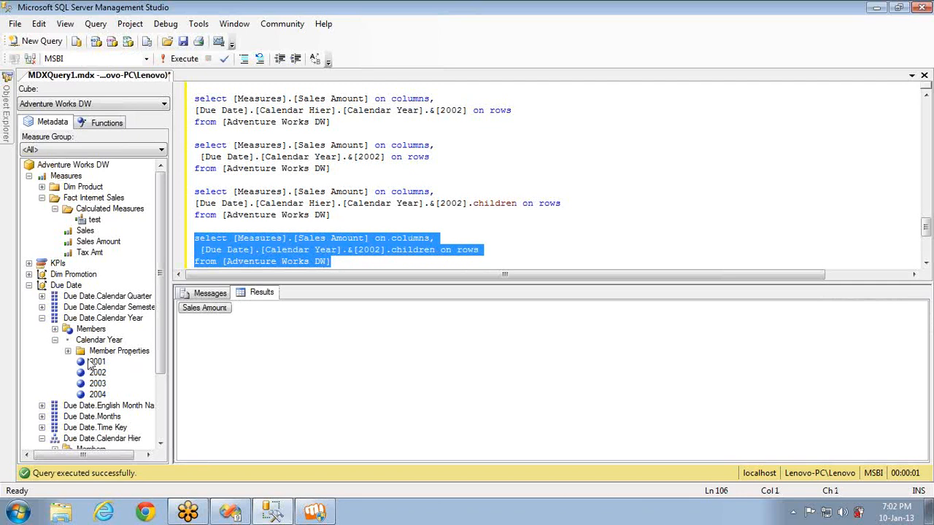
left_click(55, 341)
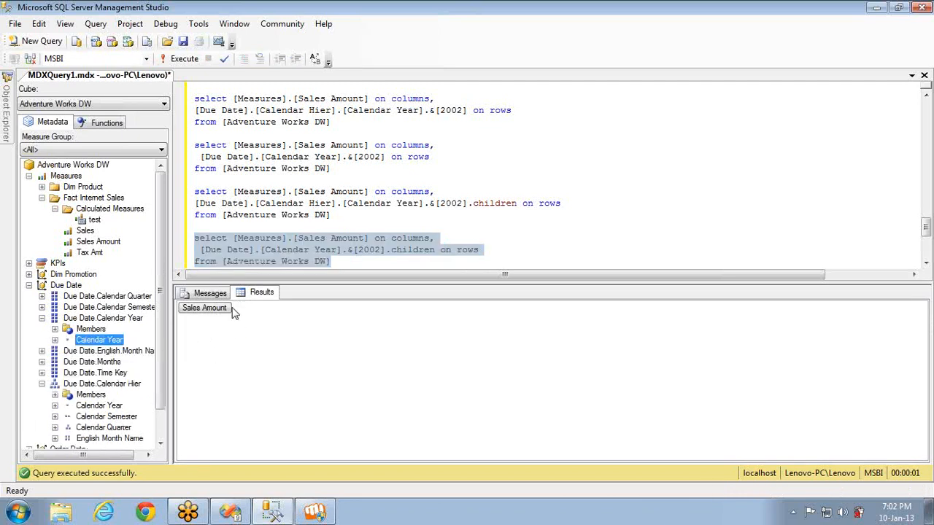
Step: Execute only the query that puts [Calendar Hier].[Calendar Year].&[2002].children on rows
left_click(335, 215)
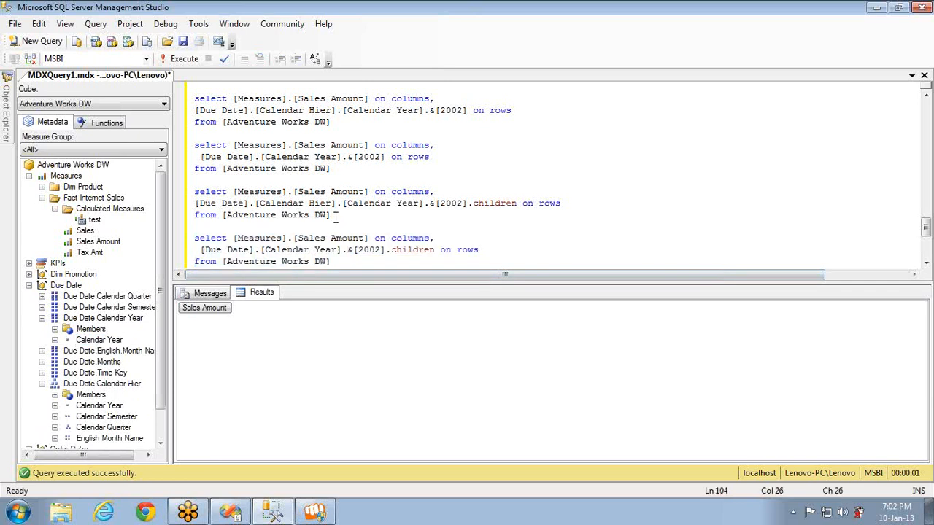
key("shift+Home")
key("shift+Up")
key("shift+Up")
key("F5")
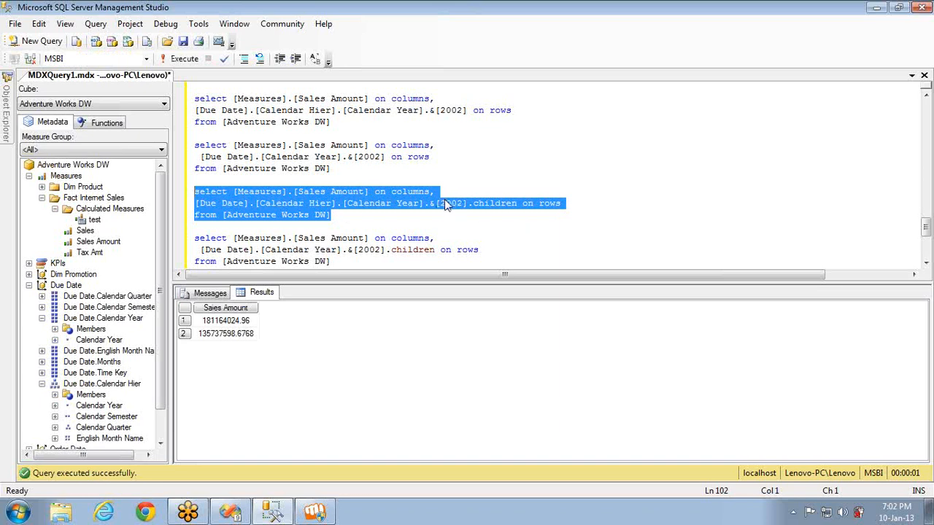
Step: Add a copy of the Calendar Hier children query at the end of the script and set its year to 2003
key("ctrl+c")
key("ctrl+End")
key("Return")
key("ctrl+v")
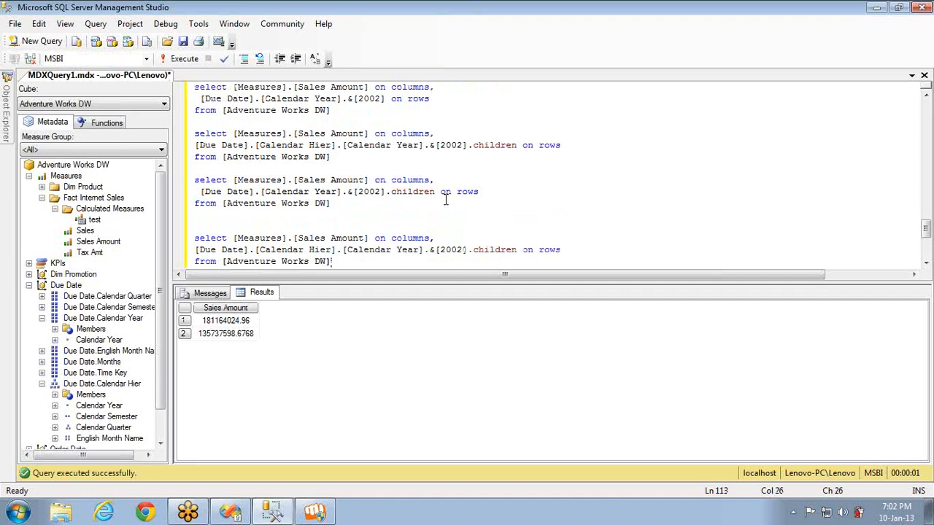
left_click(460, 250)
key("BackSpace")
type("3")
Step: Execute only the new 2003 Calendar Hier children query
key("ctrl+End")
key("shift+Home")
key("shift+Up")
key("shift+Up")
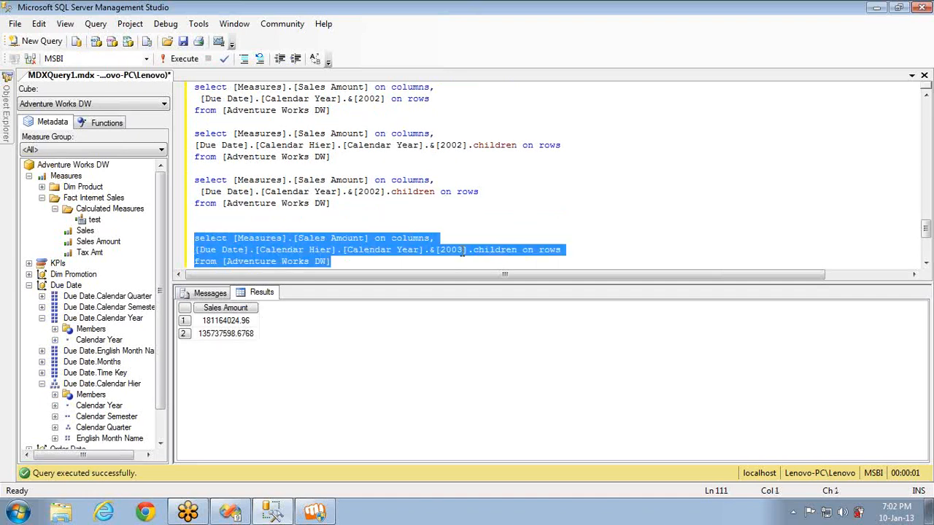
key("F5")
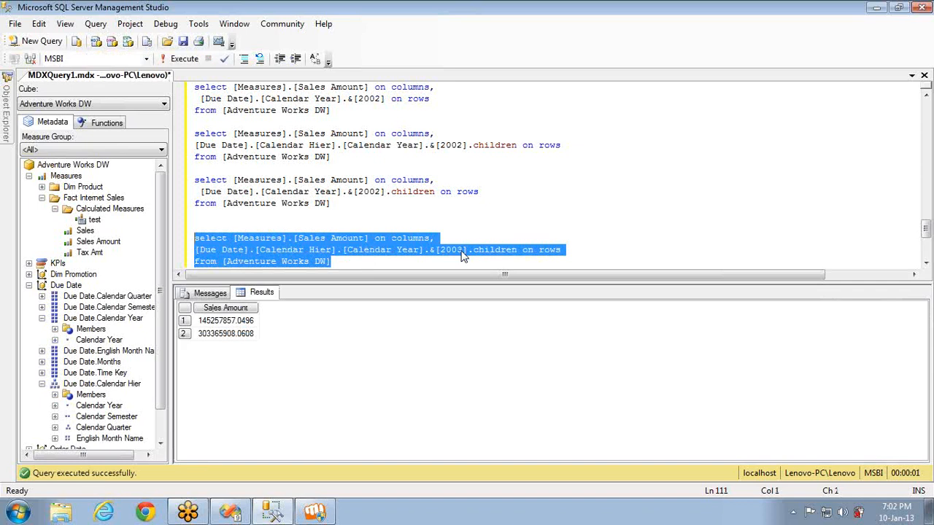
Step: Paste another copy of the Calendar Hier children query at the end and set its year to 2004
key("ctrl+c")
key("End")
key("Return")
key("Return")
key("ctrl+v")
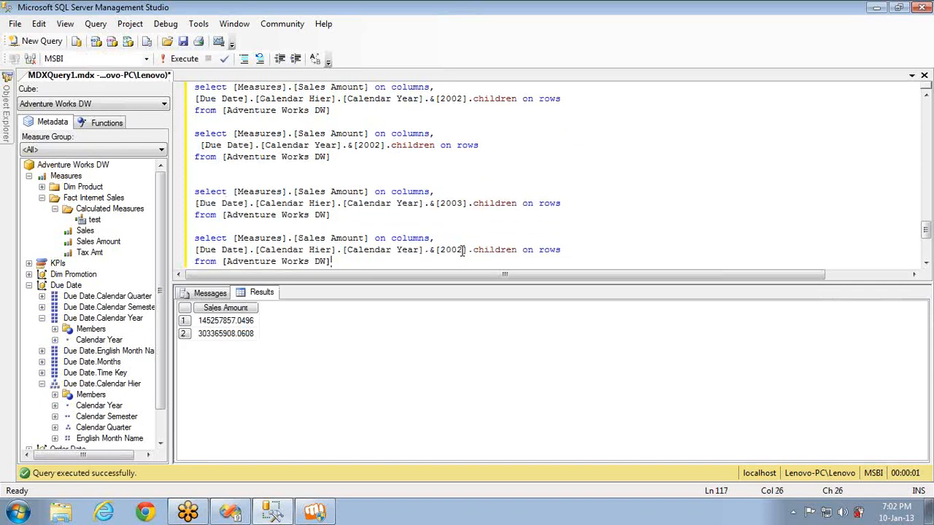
left_click(461, 249)
key("BackSpace")
type("4")
Step: Execute only the 2004 Calendar Hier children query
key("Down")
key("shift+Home")
key("shift+Up")
key("shift+Up")
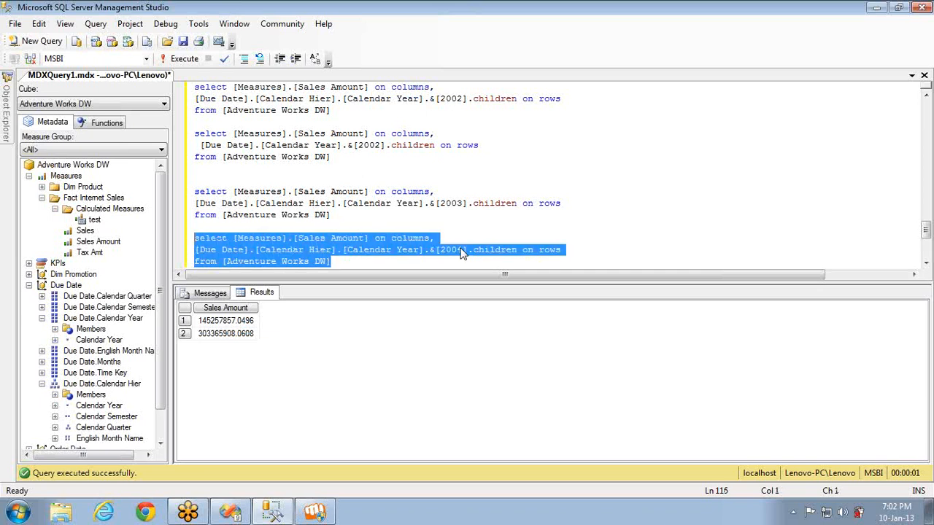
key("F5")
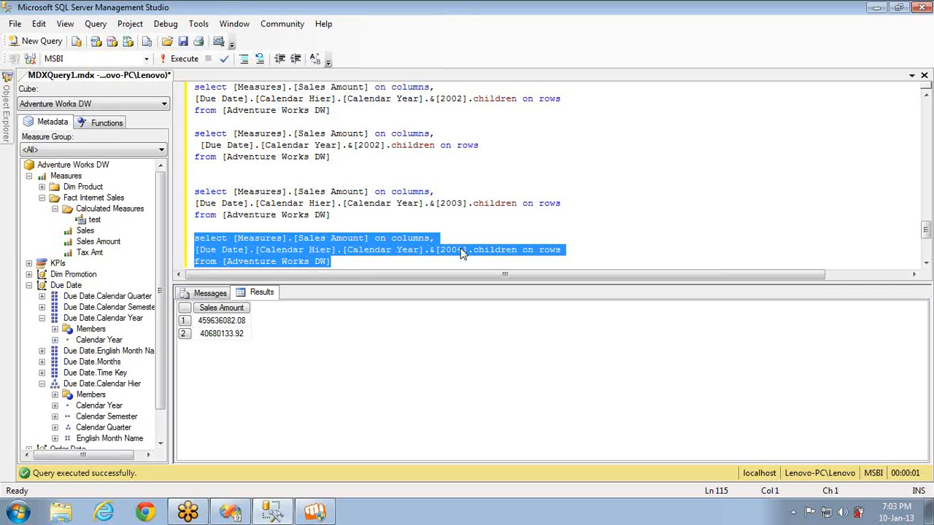
Step: Examine the order of the Calendar Hier levels in the metadata, from Calendar Year down to English Month Name
left_click(98, 405)
left_click(103, 418)
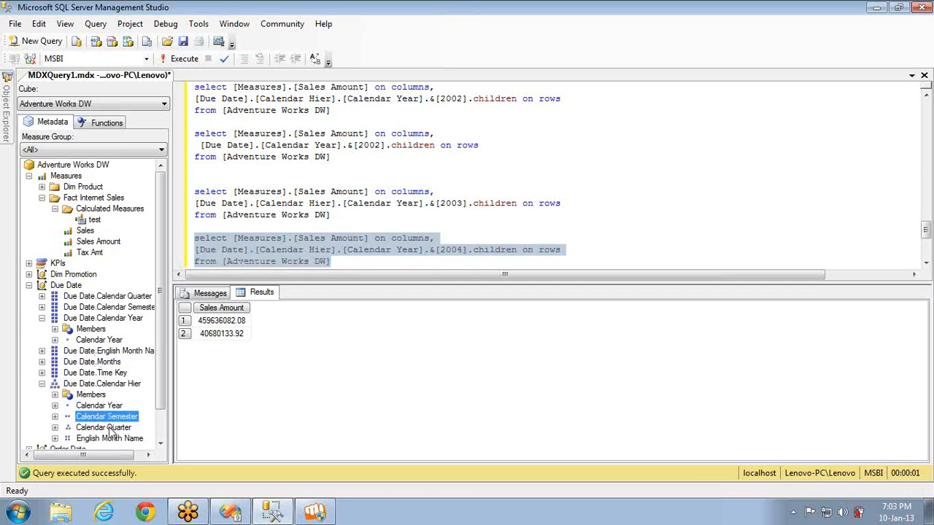
left_click(109, 429)
left_click(109, 439)
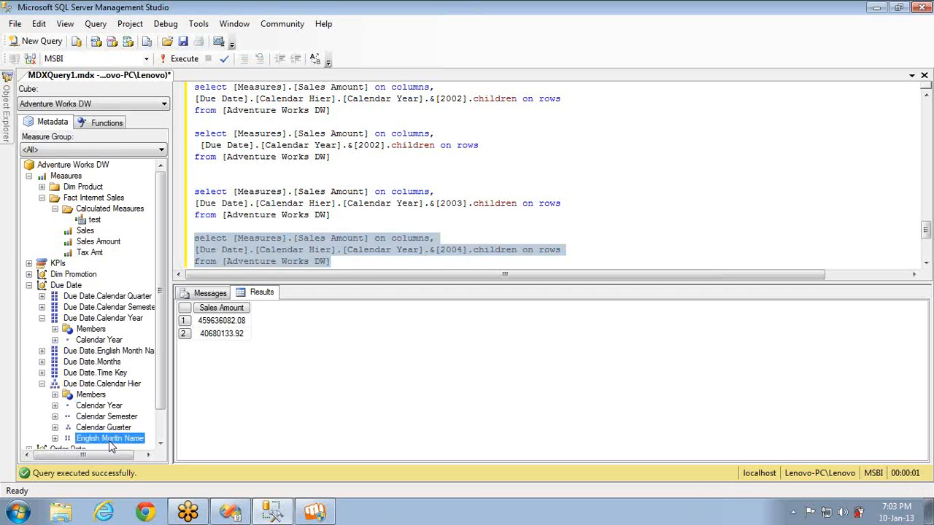
left_click(106, 407)
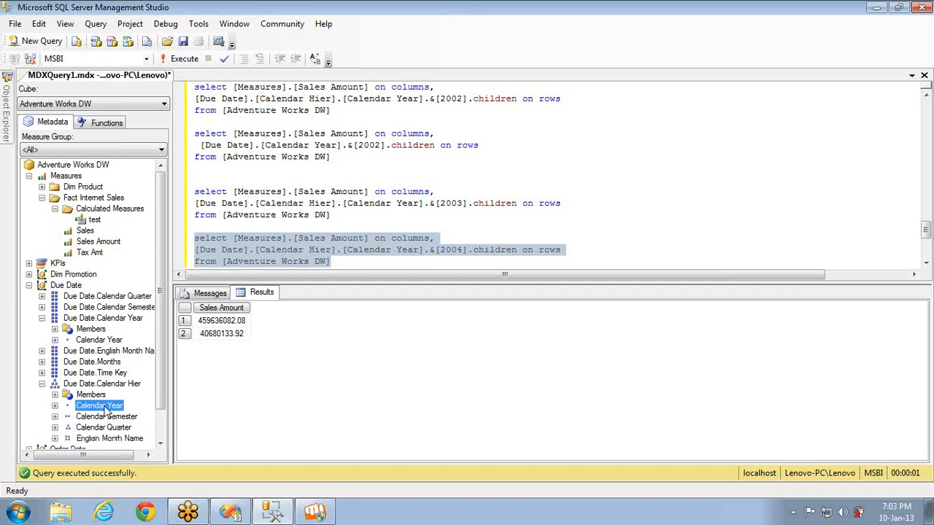
left_click(120, 417)
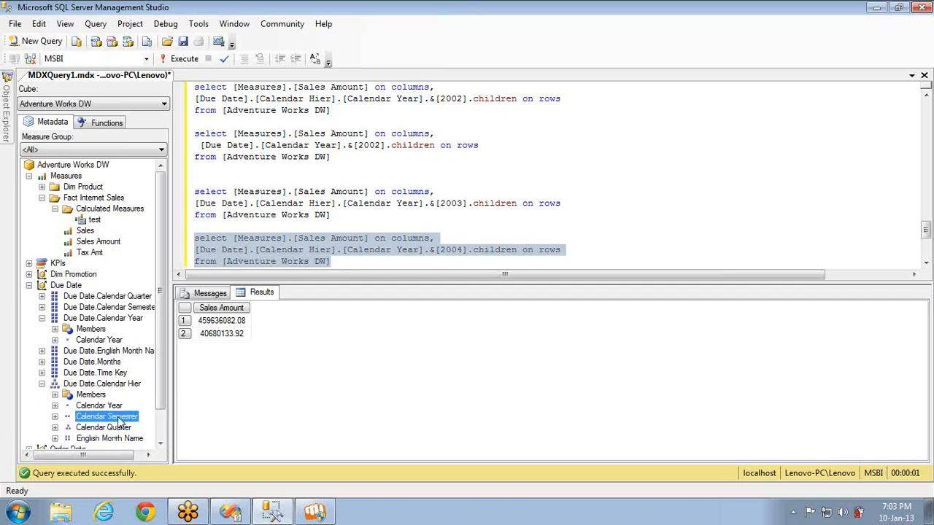
left_click(122, 428)
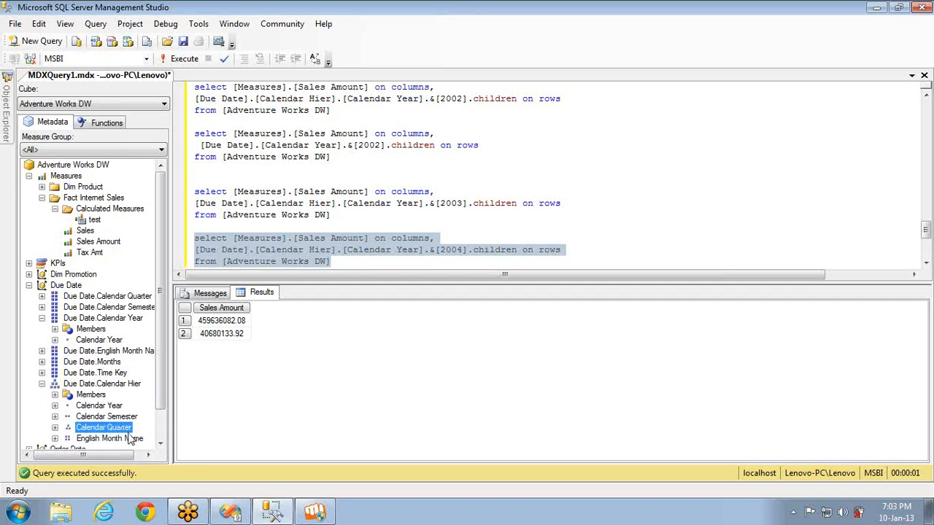
left_click(130, 438)
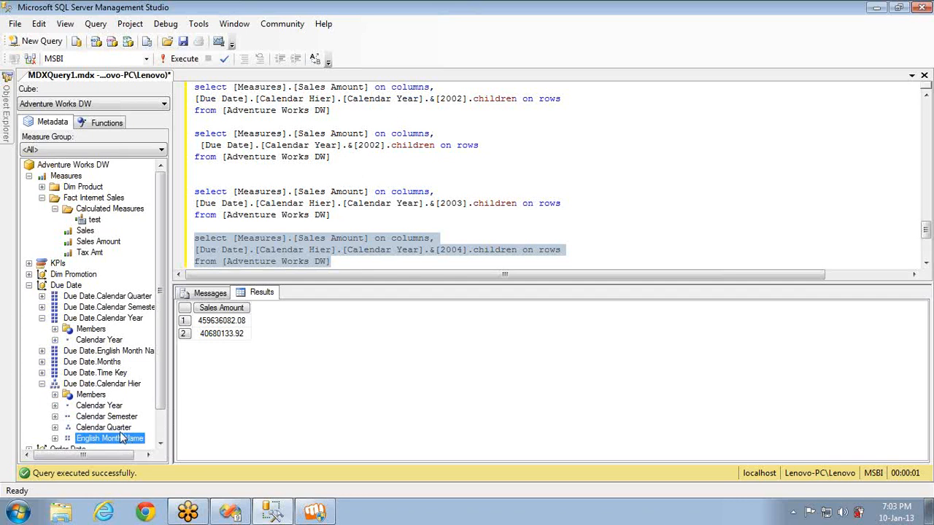
left_click(126, 428)
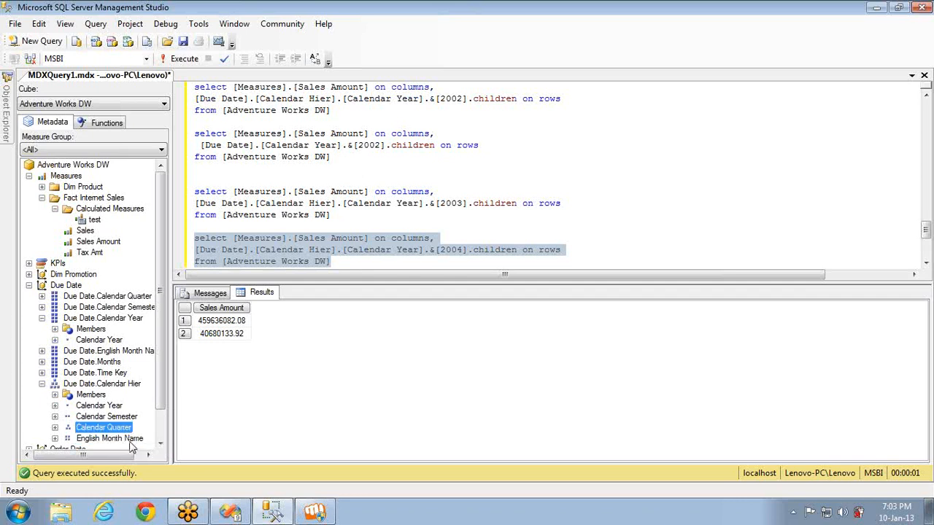
left_click(131, 440)
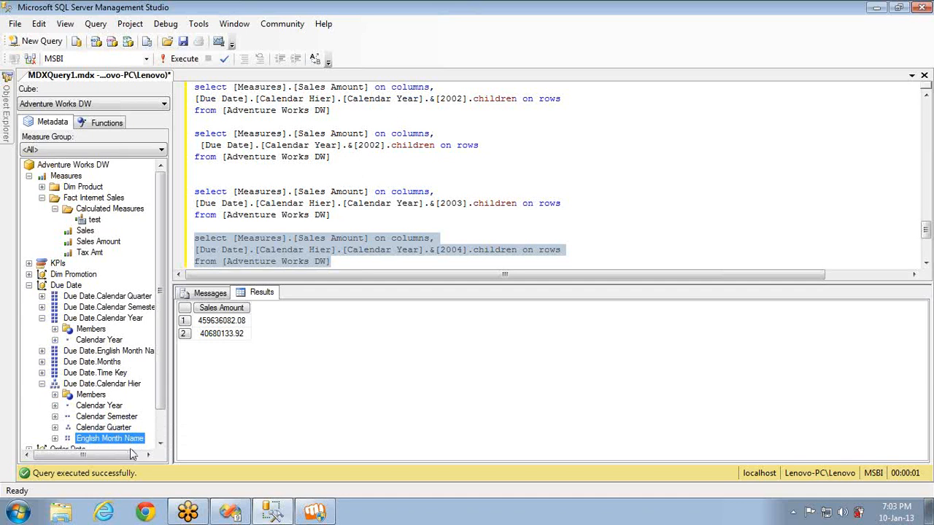
Step: Duplicate the 2004 Calendar Hier children query at the end of the script
left_click(336, 263)
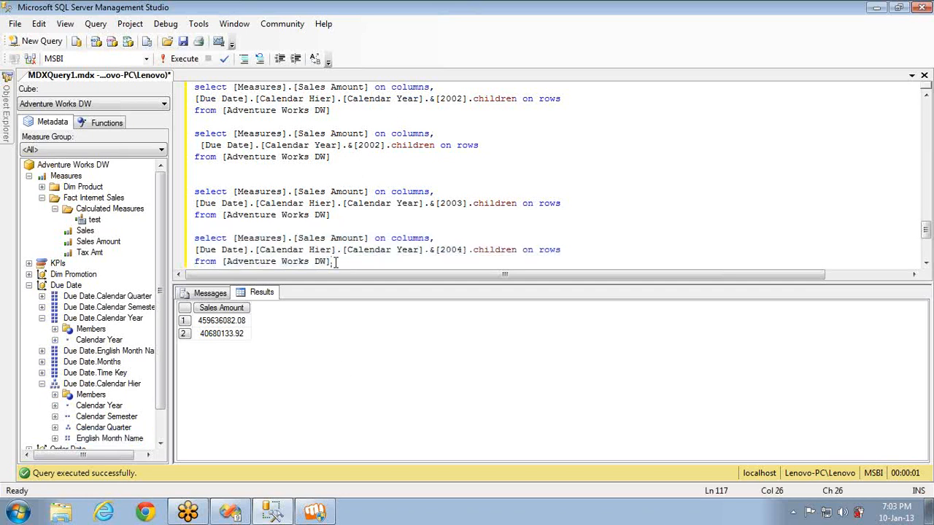
double_click(451, 250)
key("Down")
key("shift+Home")
key("shift+Up")
key("shift+Up")
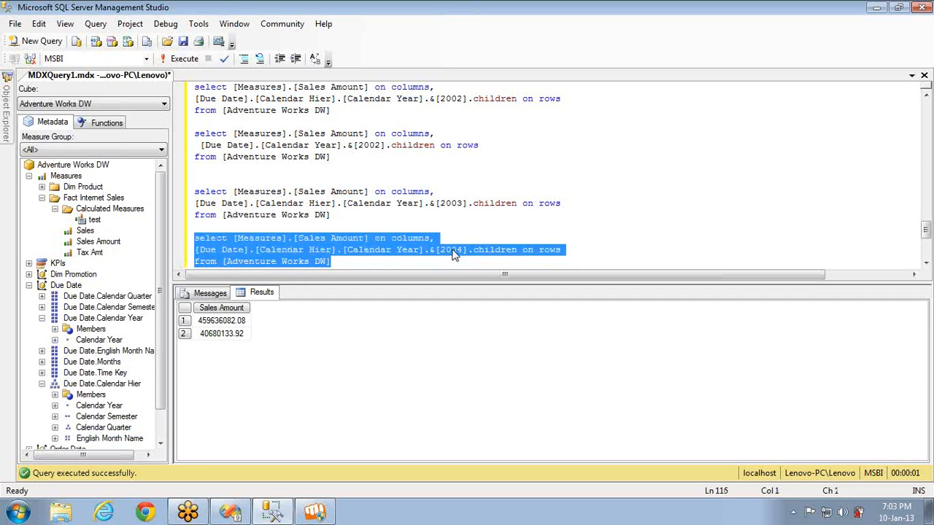
key("ctrl+c")
key("Right")
key("Return")
key("Return")
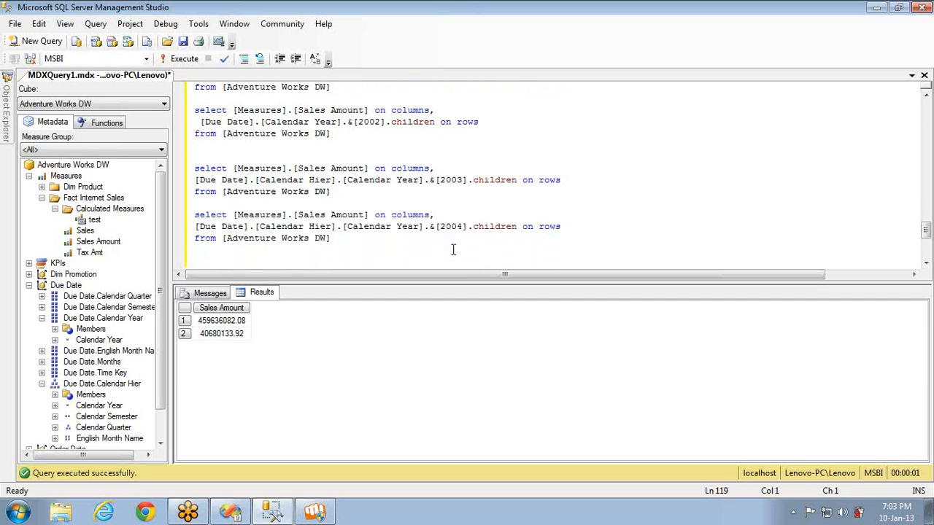
key("ctrl+v")
Step: Append a second .children to the rows expression of the last 2004 query
left_click(522, 249)
type(".Chi")
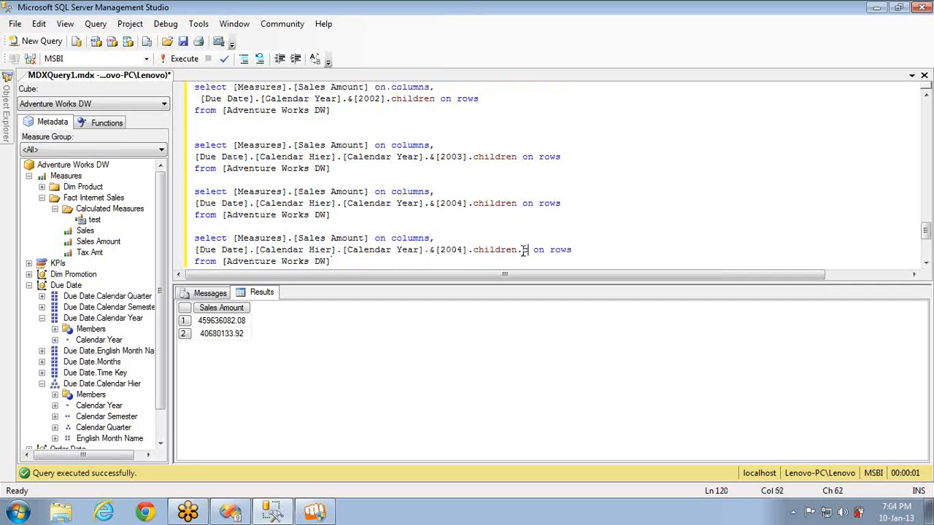
type("ldren")
Step: Try to execute only the last query with the chained .children.children on rows
left_click(372, 261)
key("shift+Home")
key("shift+Up")
key("shift+Up")
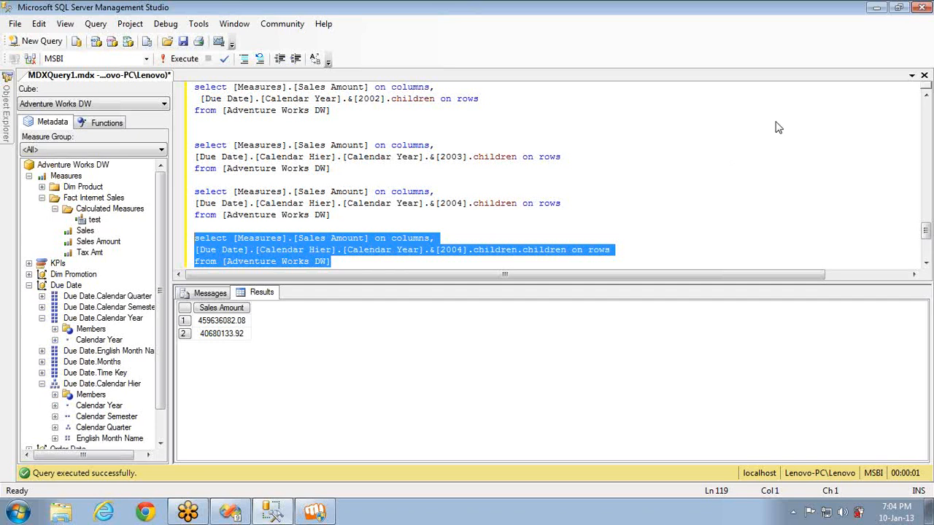
left_click(345, 261)
key("shift+Home")
key("shift+Up")
key("shift+Up")
key("F5")
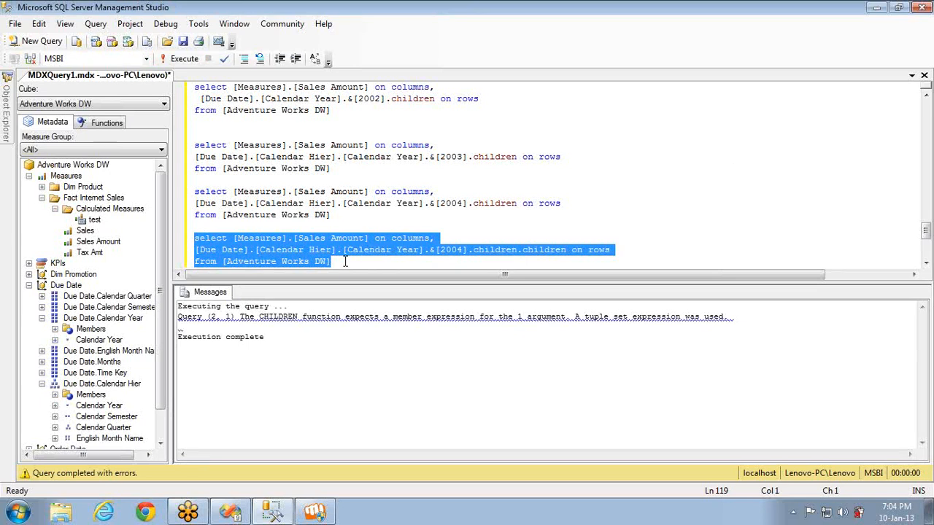
Step: Reduce the last query's rows expression to a single .children by deleting the extra .children and the 2004 member reference
double_click(451, 250)
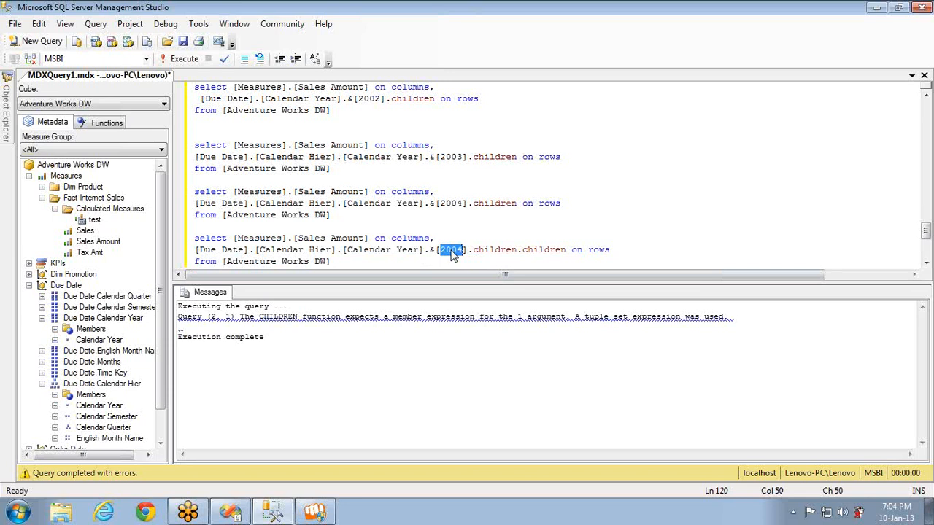
left_click(456, 251)
double_click(452, 250)
double_click(531, 252)
key("BackSpace")
key("BackSpace")
left_click(470, 250)
key("shift+Home")
key("BackSpace")
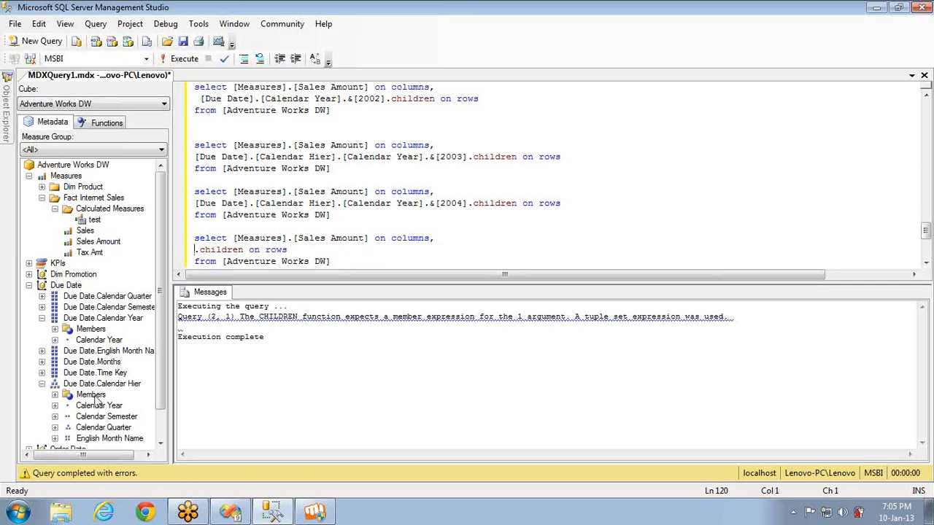
Step: Insert the Calendar Semester member &[2003]&[2] from Calendar Hier before .children in the last query and execute that query
left_click(55, 416)
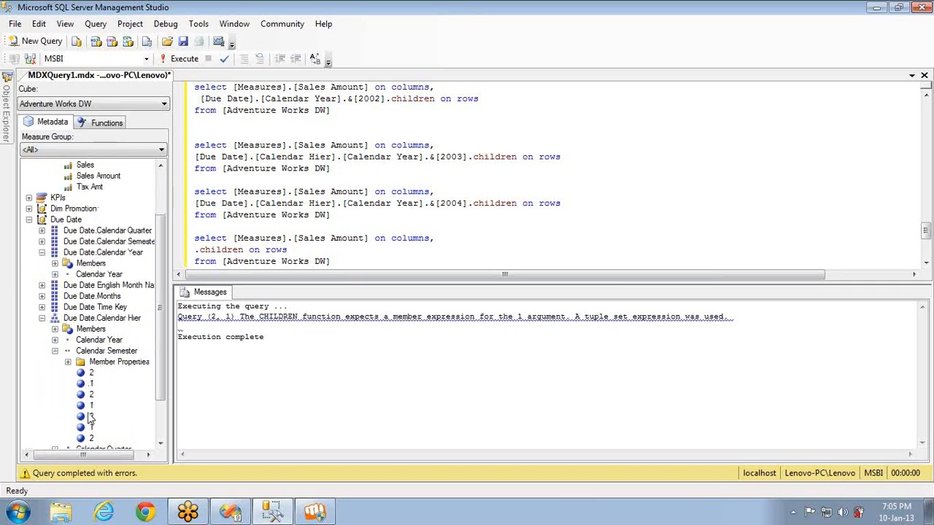
left_click_drag(92, 416, 188, 256)
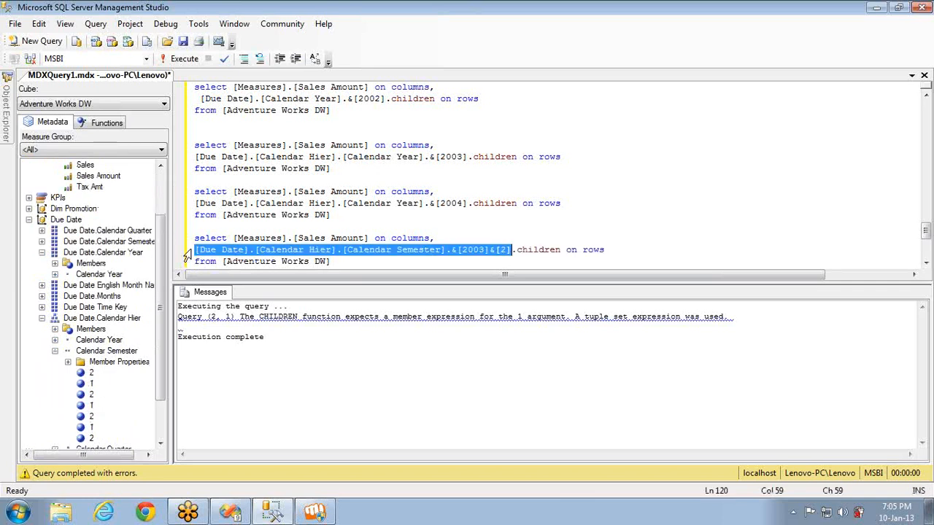
key("Down")
key("shift+Home")
key("shift+Up")
key("shift+Up")
key("F5")
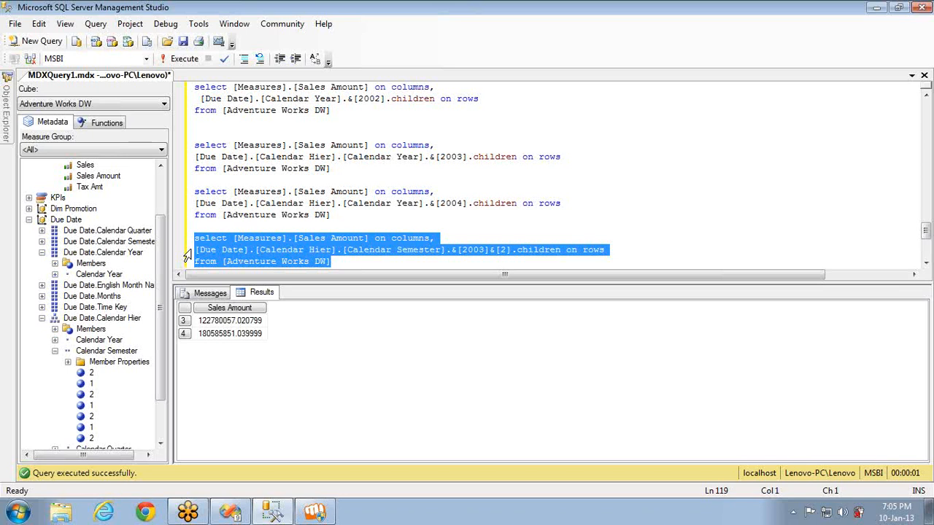
Step: Delete the &[2003]&[2] member key after [Calendar Semester] in the last query's rows expression
left_click(510, 251)
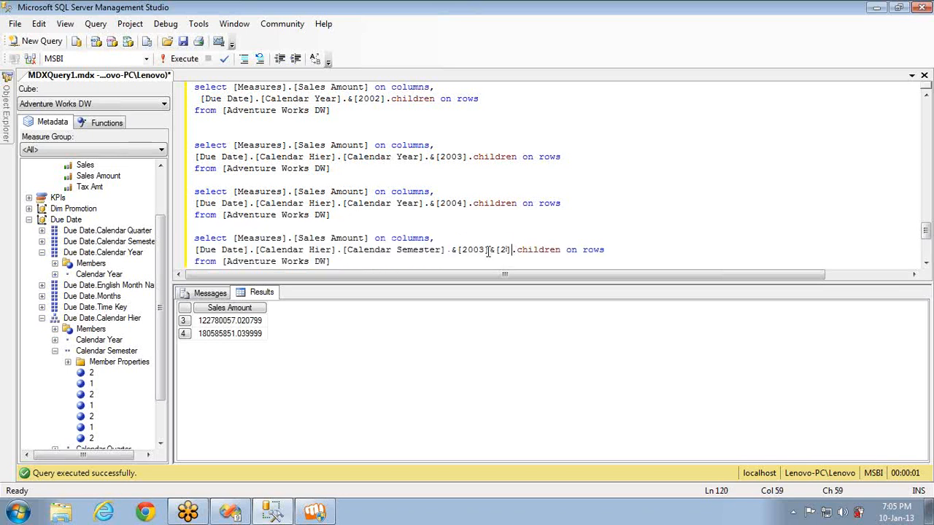
left_click(447, 250, "shift")
key("Delete")
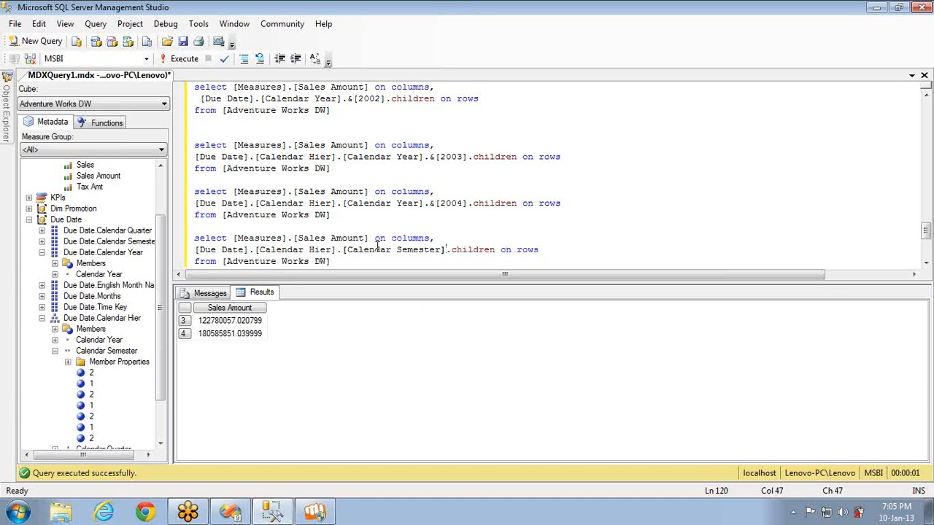
Step: Try to execute only the last query with .children applied directly to the [Calendar Semester] level
left_click(353, 261)
key("shift+Home")
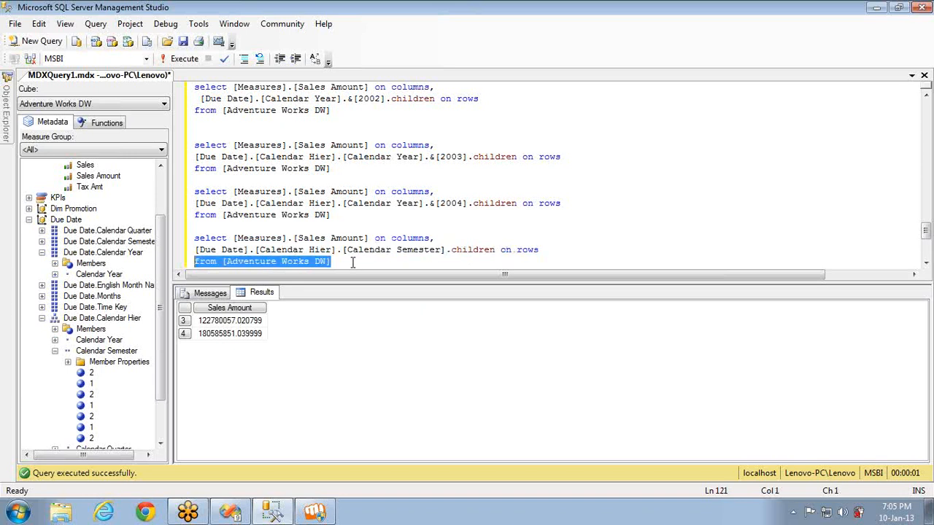
key("shift+Up")
key("shift+Up")
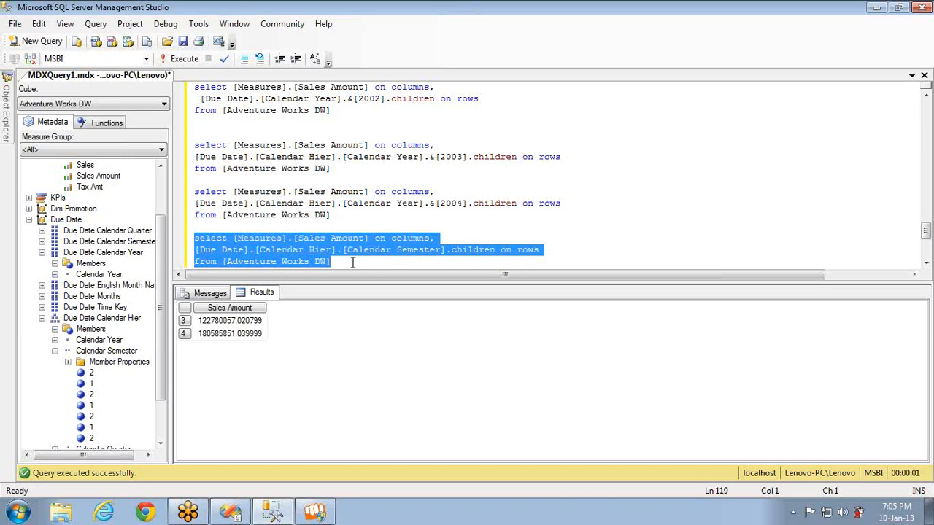
key("F5")
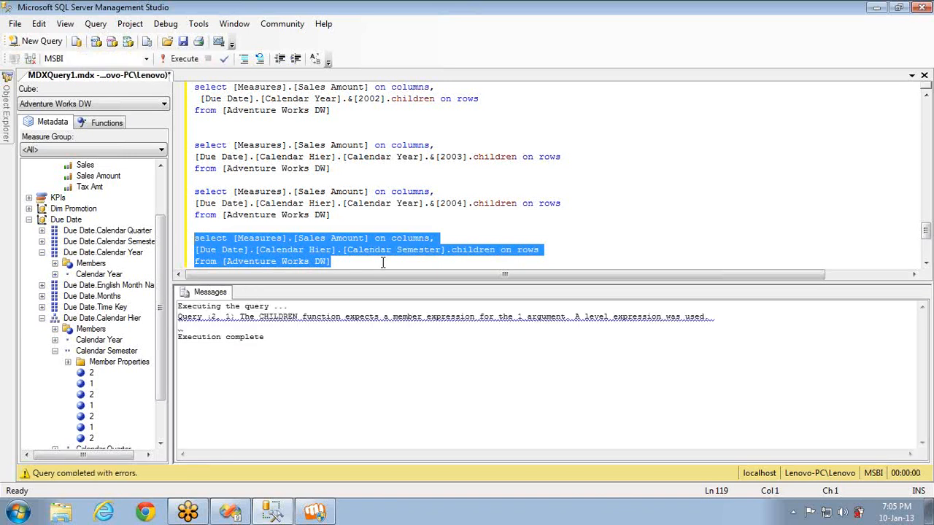
Step: Undo the deletion of the &[2003]&[2] member key in the last query and execute only that query
key("ctrl+z")
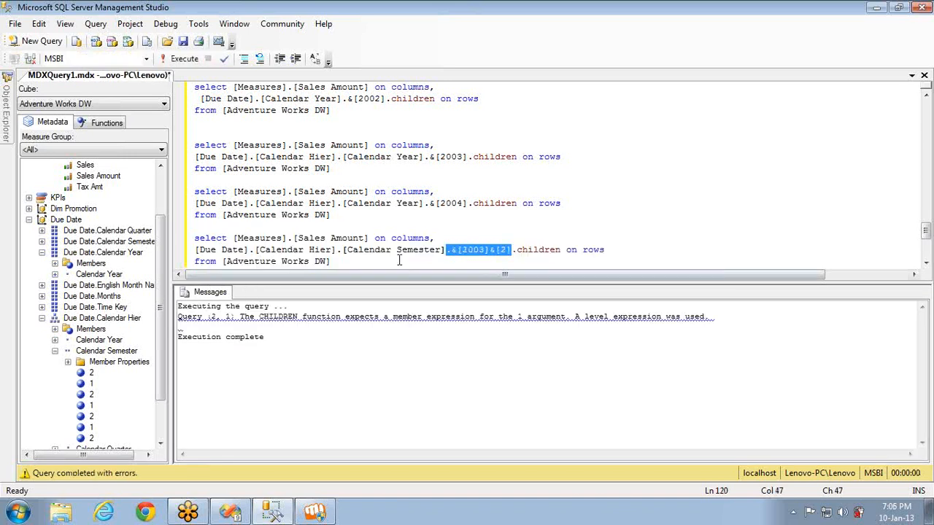
left_click(399, 262)
key("shift+Home")
key("shift+Up")
key("shift+Up")
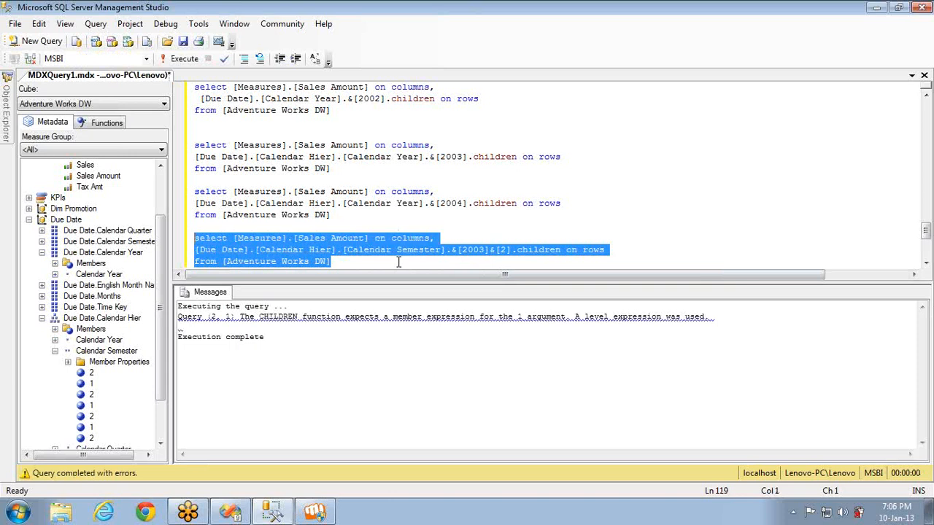
key("F5")
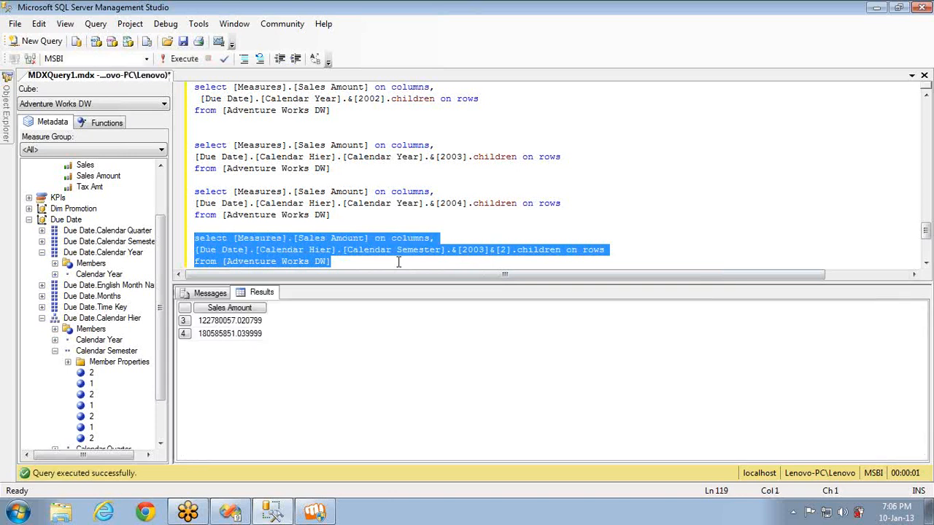
Step: Add the comment "-- Parent" below the last query, followed by a blank line
left_click(399, 262)
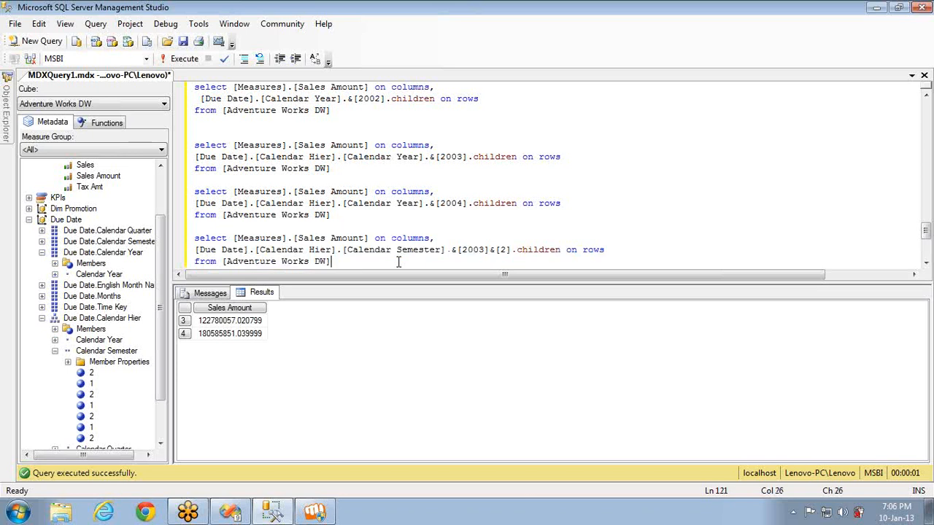
key("Return")
key("Return")
type("--")
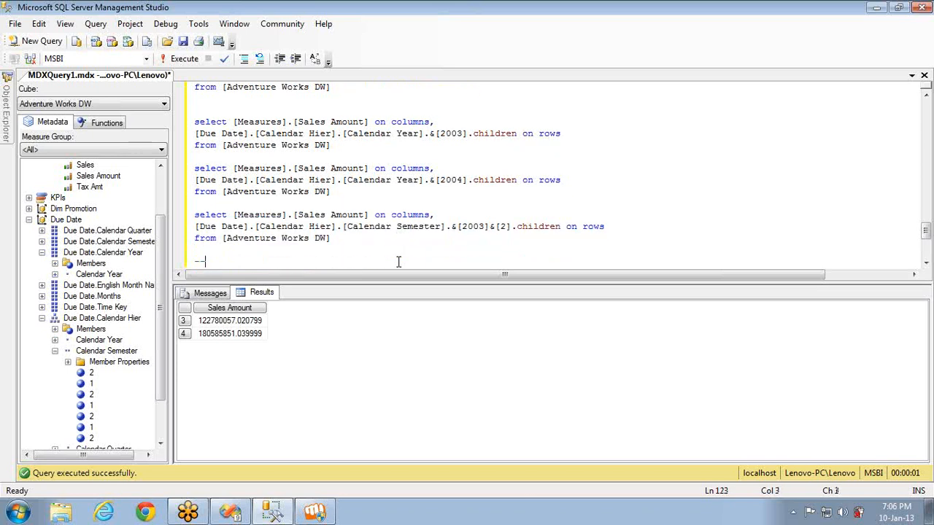
type(" Psrent")
key("Return")
key("Return")
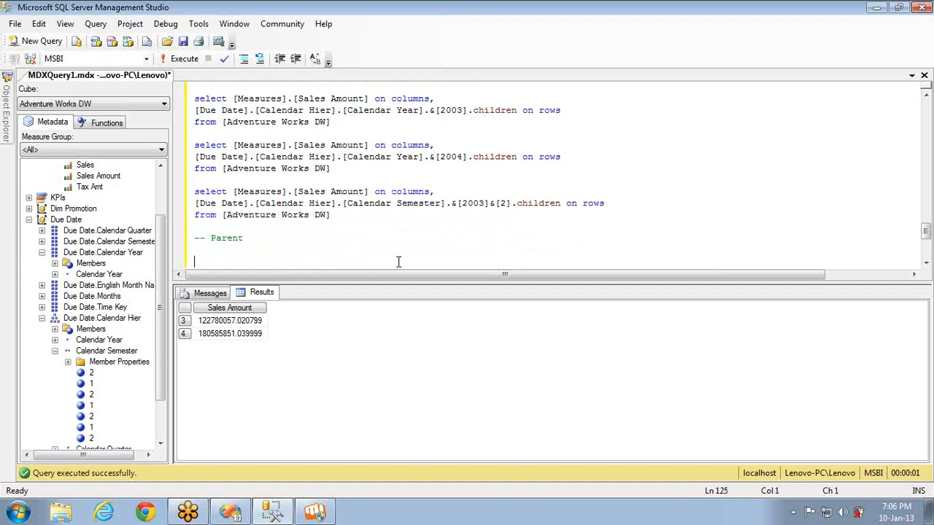
Step: List the English Month Name members of Calendar Hier and paste a copy of the Calendar Semester query beneath the Parent comment
left_click(55, 351)
left_click(55, 405)
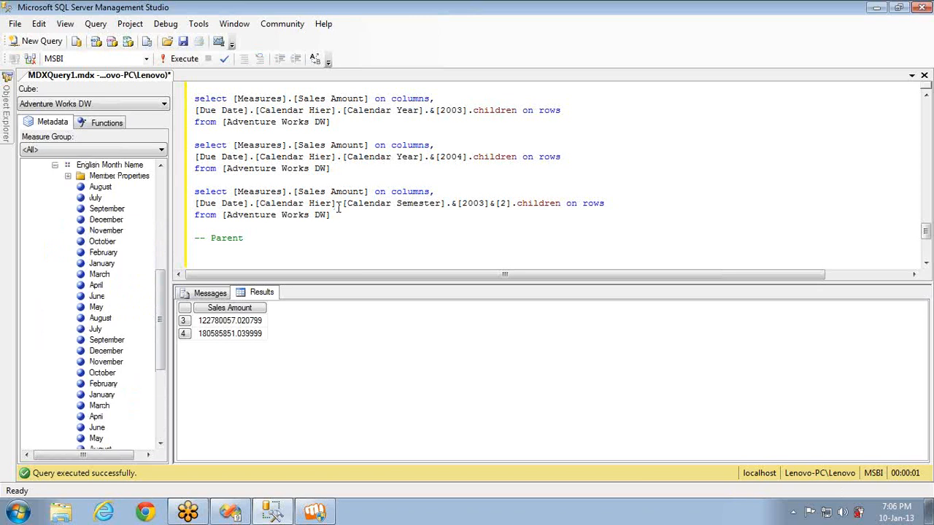
left_click(338, 216)
key("shift+Home")
key("shift+Up")
key("shift+Up")
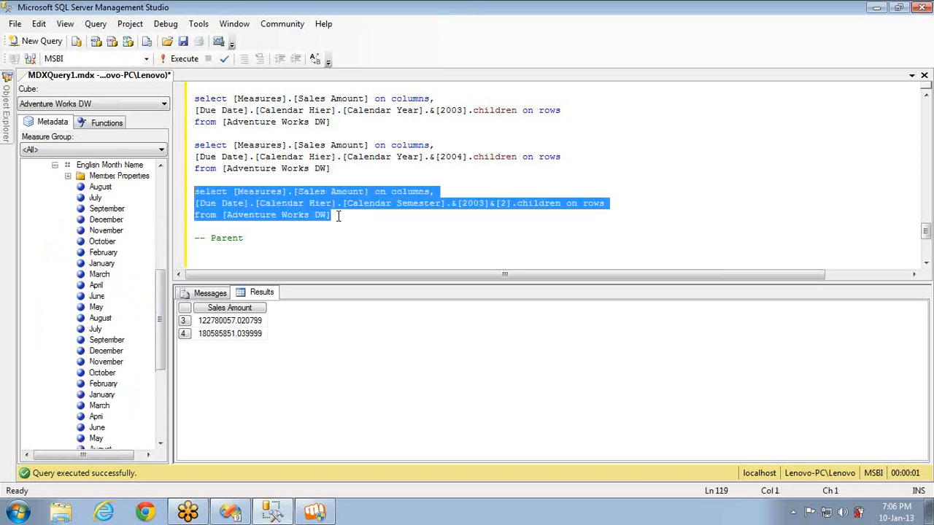
key("ctrl+c")
key("ctrl+End")
key("Return")
key("Return")
key("ctrl+v")
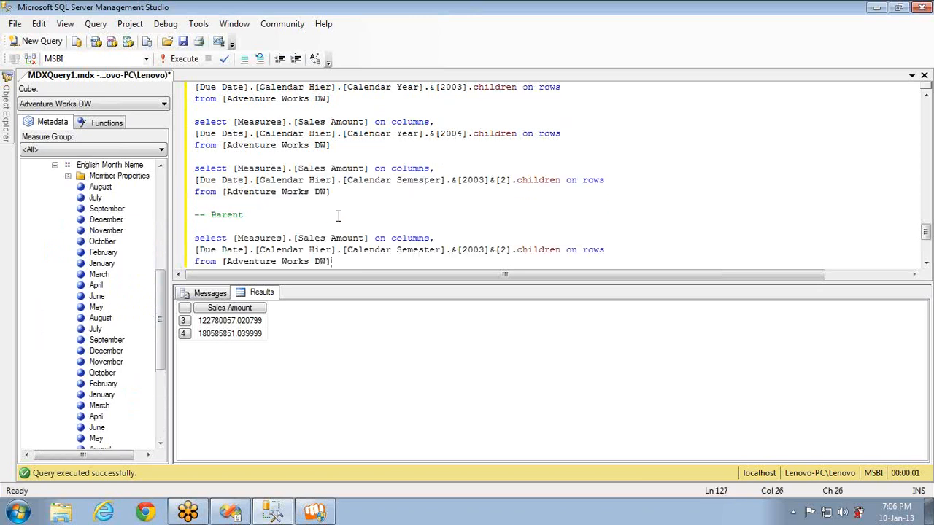
Step: Replace the copied query's rows expression with the Calendar Hier English Month Name member &[2003]&[April] followed by .parent
left_click(560, 252)
key("shift+Home")
key("Delete")
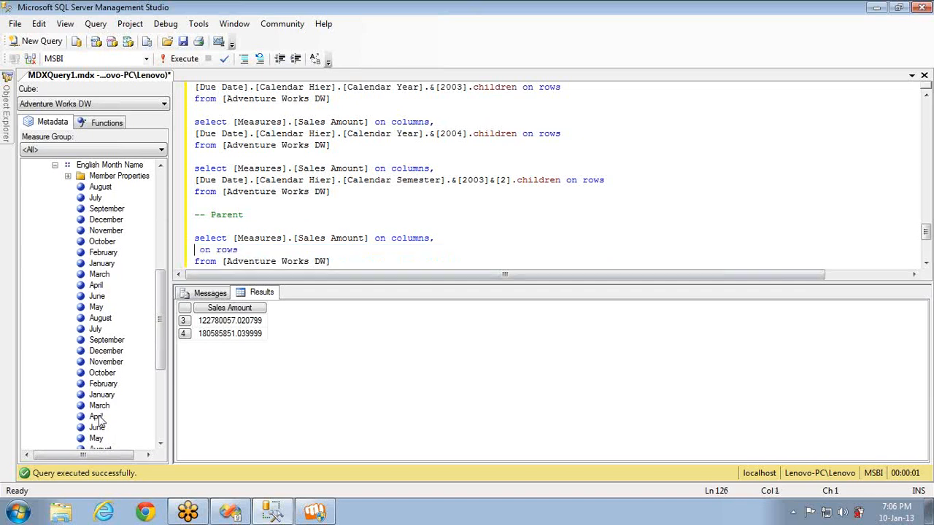
left_click_drag(100, 421, 197, 252)
left_click(540, 251)
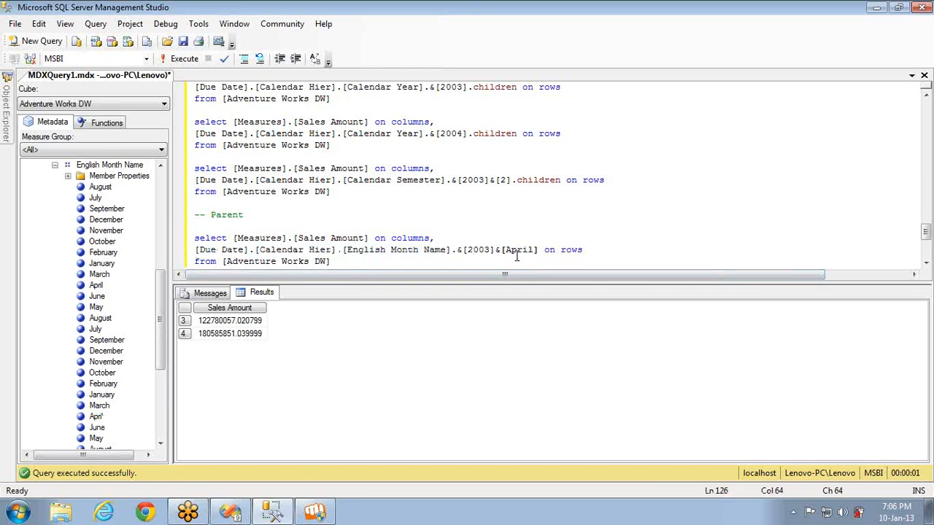
type(".parent")
Step: Execute only the query that puts the parent of April 2003 on rows
key("Down")
key("shift+Home")
key("shift+Down")
key("shift+Up")
key("shift+Up")
key("shift+Up")
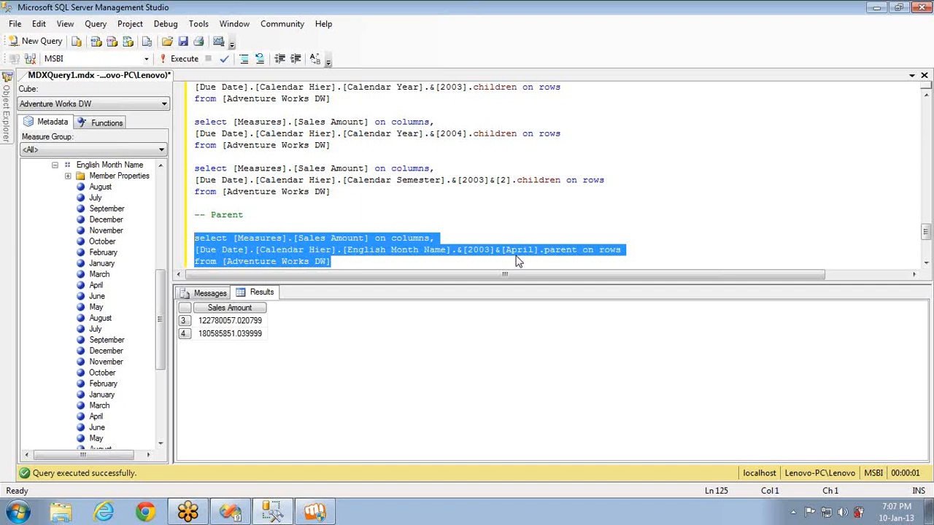
key("F5")
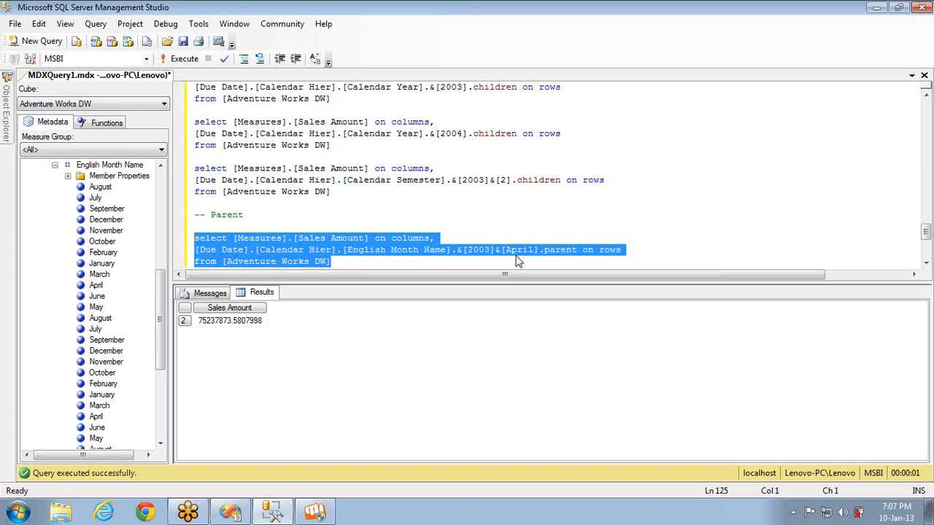
Step: Duplicate the April 2003 parent query below itself and chain a second .parent to the copy's rows expression
left_click(518, 260)
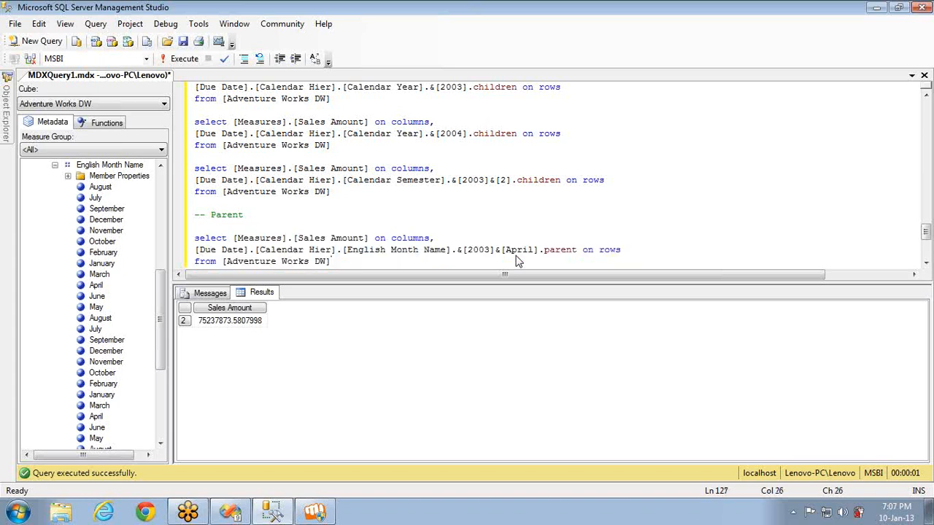
key("Return")
key("Return")
key("ctrl+v")
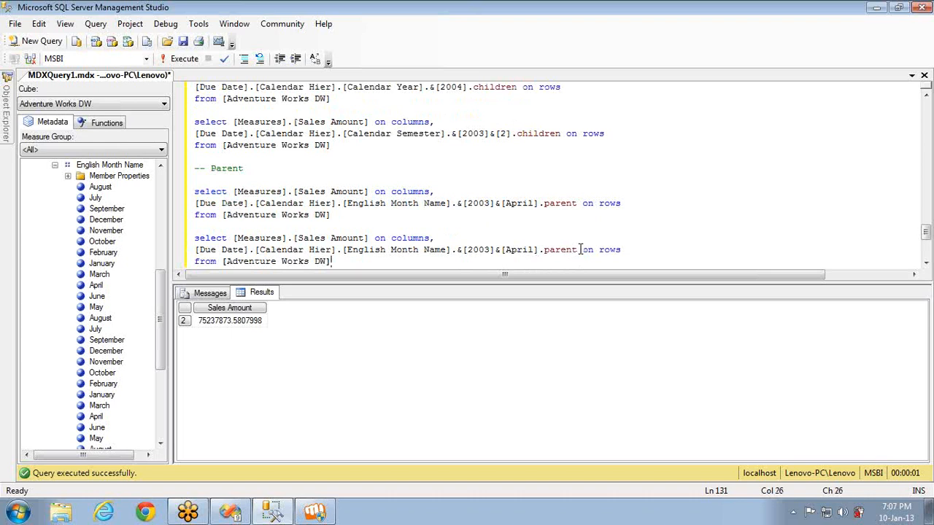
left_click(580, 249)
type(".parent")
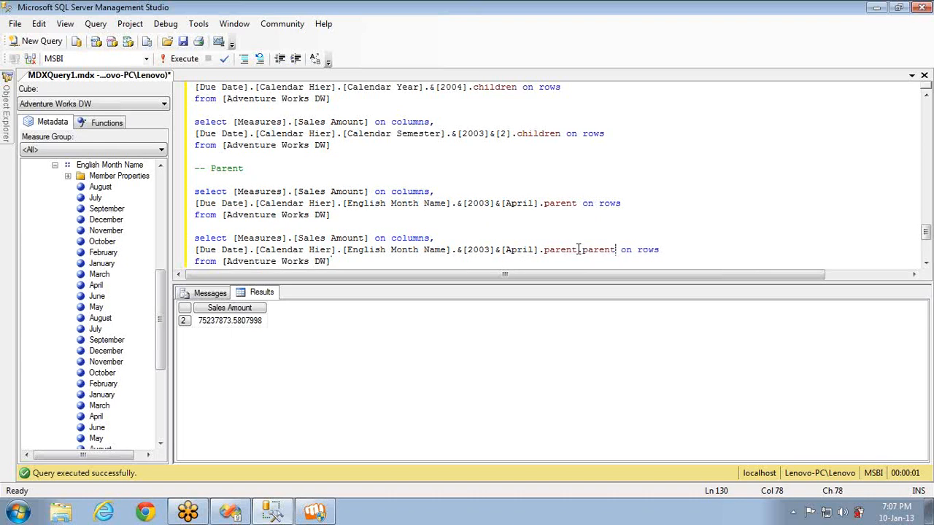
Step: Execute only the last query with the chained .parent.parent on rows
key("Down")
key("shift+Home")
key("shift+Up")
key("shift+Up")
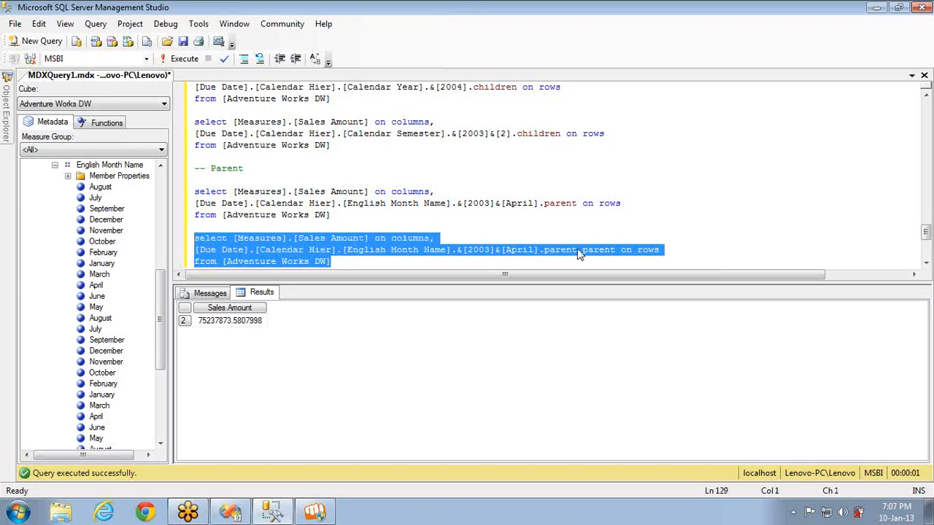
key("F5")
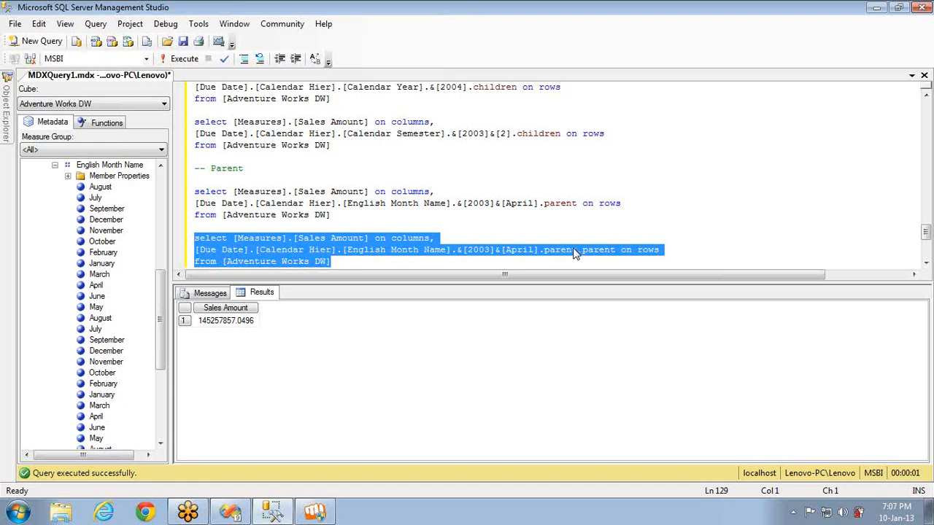
double_click(560, 251)
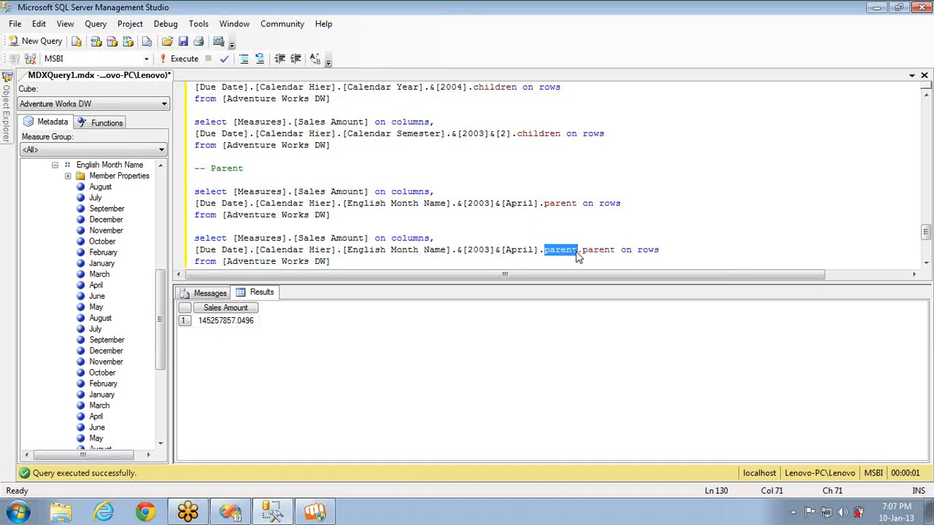
key("shift+Home")
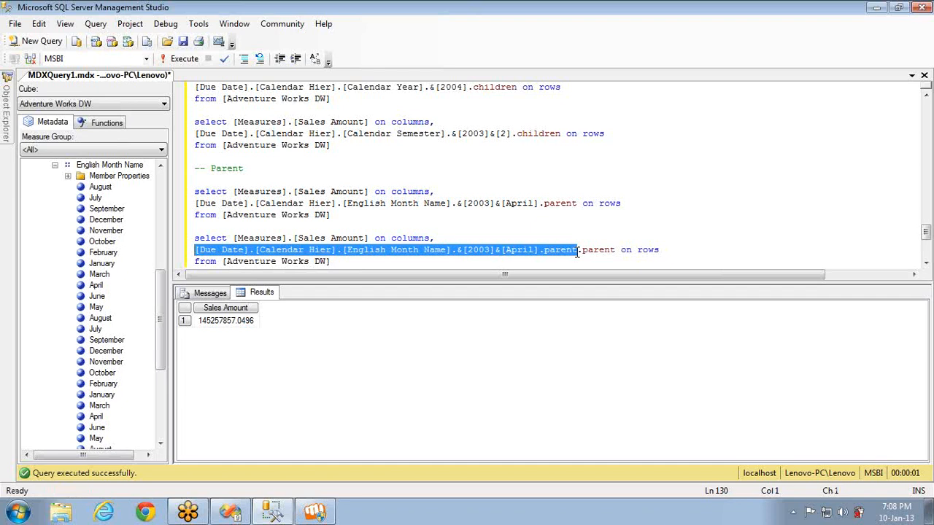
double_click(600, 251)
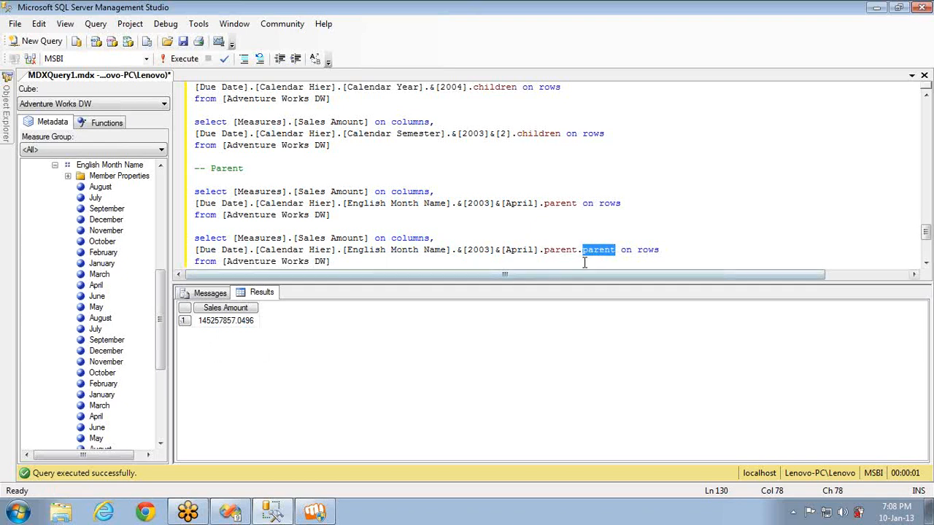
Step: Append a third .parent to the last query's rows expression and execute only that query
left_click(615, 252)
type(".parent")
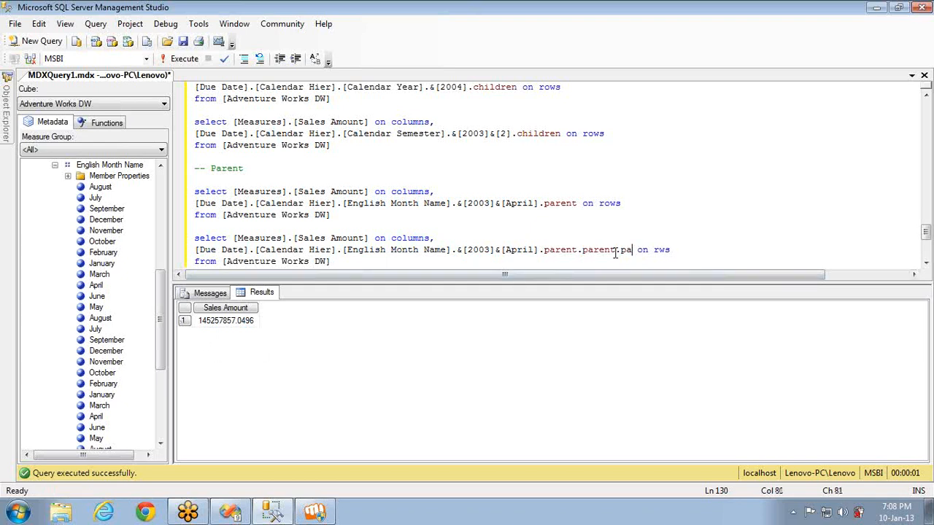
key("Down")
key("shift+Home")
key("shift+Up")
key("shift+Up")
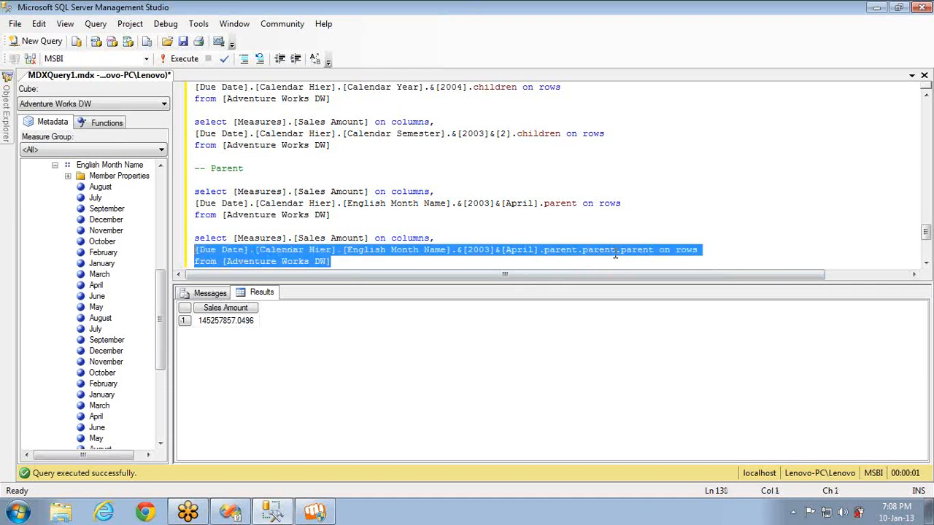
key("F5")
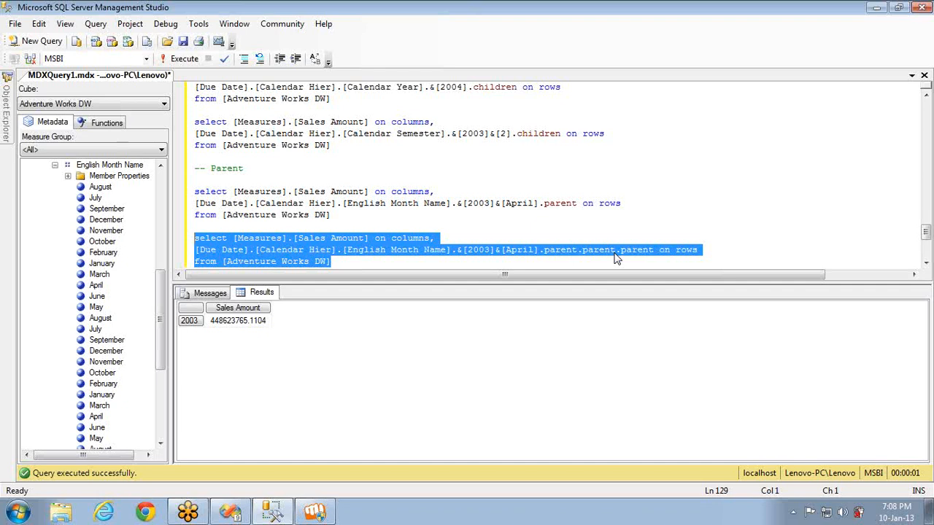
Step: Add the comment "-- Descendants" below the last query, followed by a blank line
left_click(538, 264)
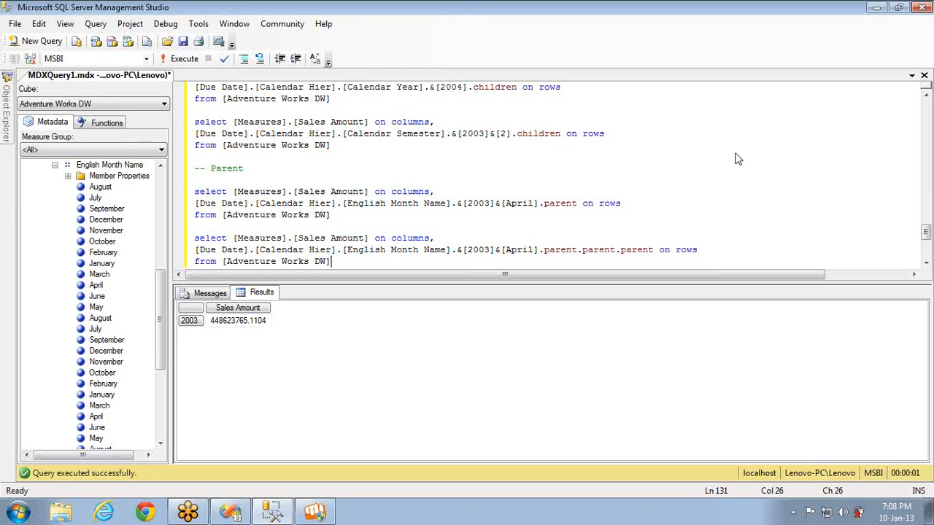
key("Return")
key("Return")
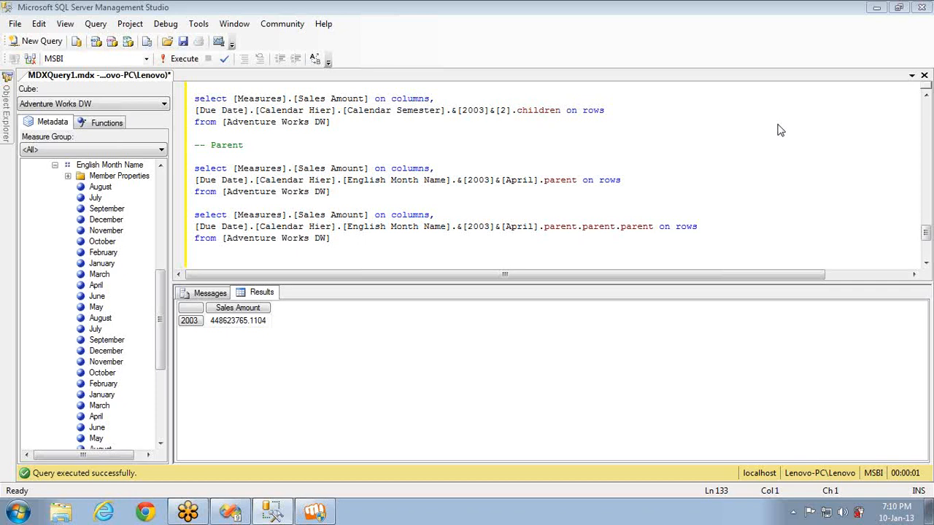
left_click(377, 258)
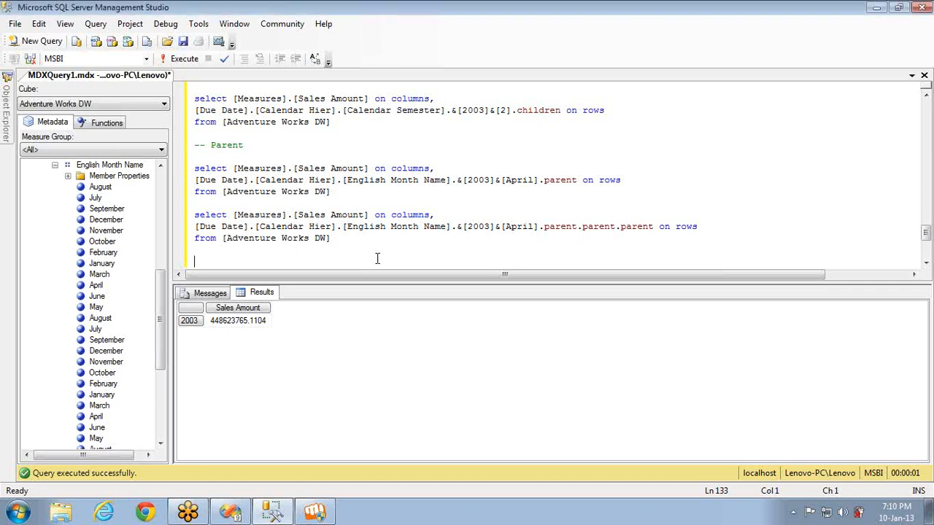
type("-- Descendants")
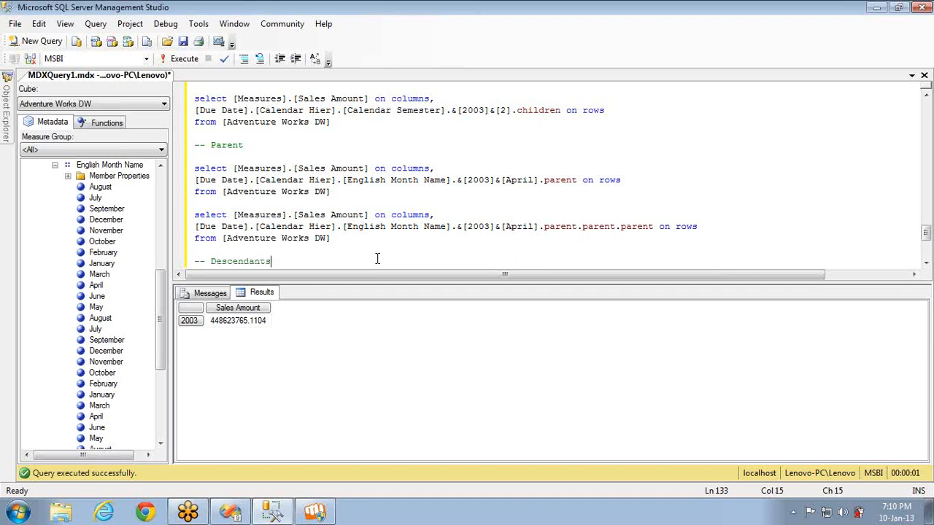
key("Return")
key("Return")
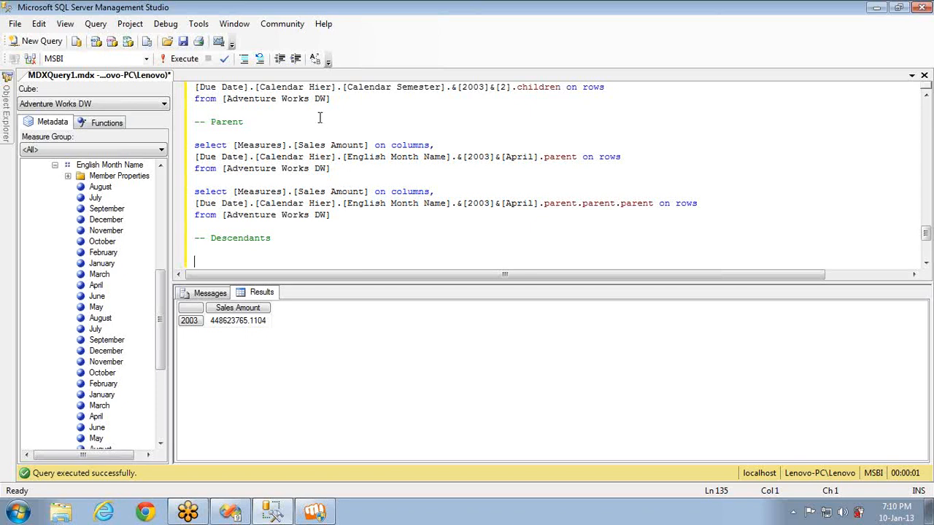
Step: Copy the whole children query for calendar semester 2 of 2003 and return to the empty line under the Descendants comment
left_click(345, 101)
key("shift+Home")
key("shift+Up")
key("shift+Up")
key("ctrl+c")
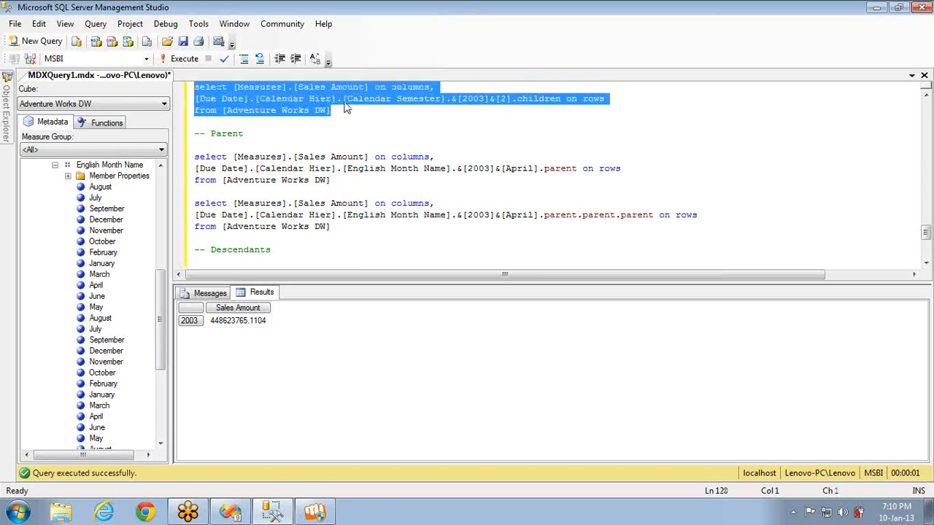
key("Down")
key("Down")
key("Down")
key("Down")
key("Down")
key("Down")
key("Down")
key("Down")
key("Down")
key("Down")
key("Down")
key("Down")
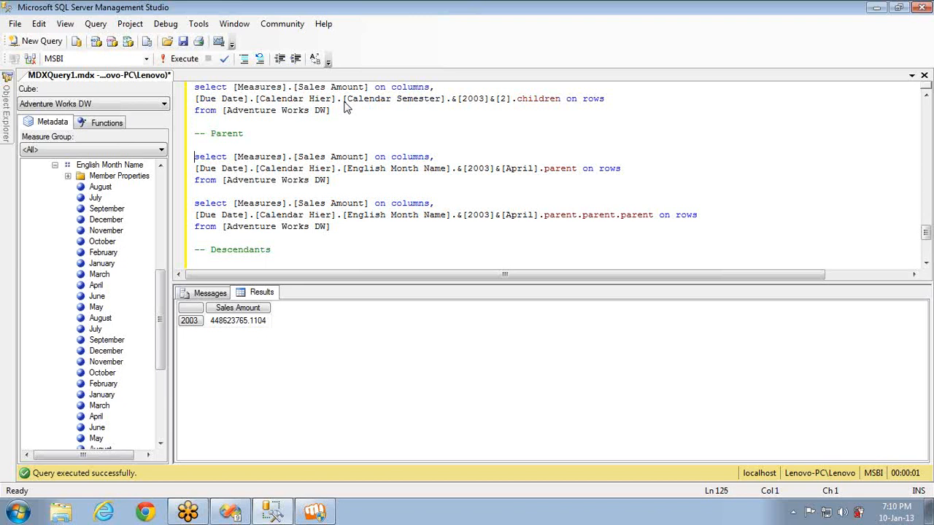
key("Down")
key("Down")
key("Down")
key("Down")
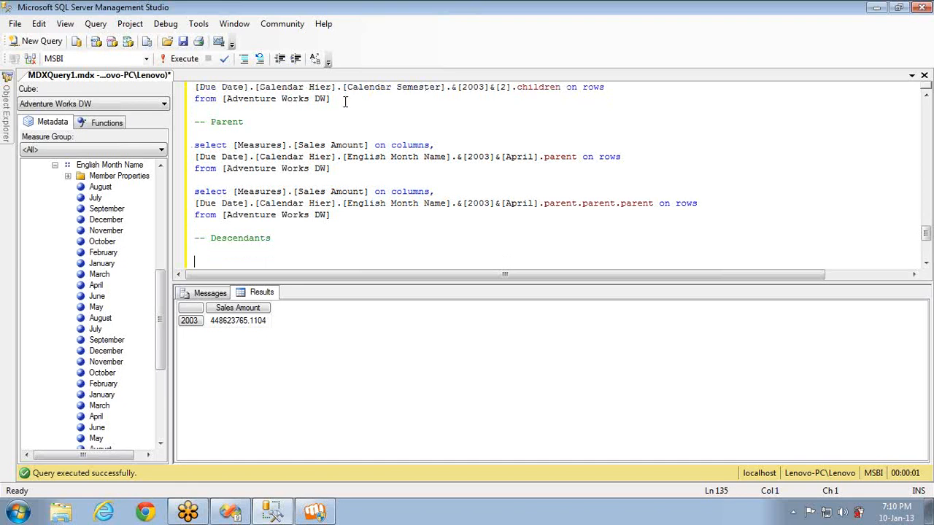
Step: Write the syntax line descendants(member,level) under the Descendants comment and paste the copied query below it
type("descendants(member")
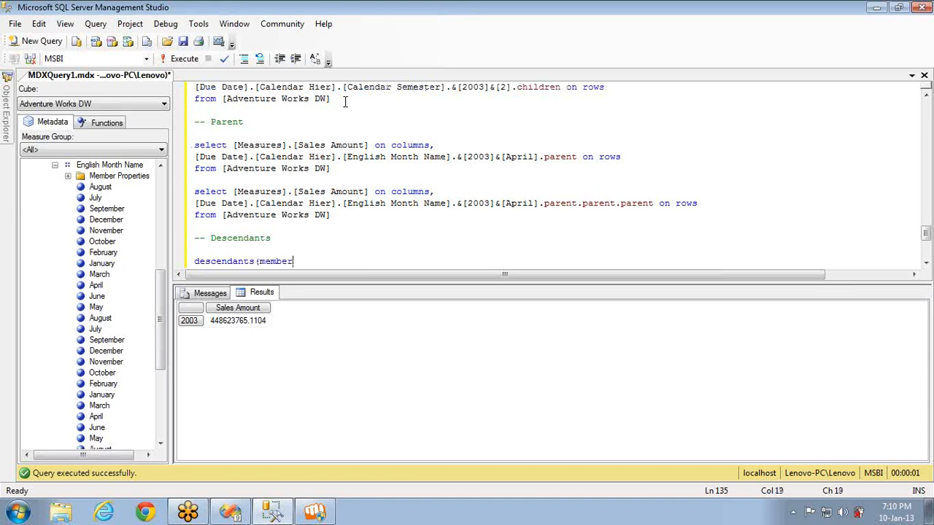
type(",level)")
key("Return")
key("ctrl+v")
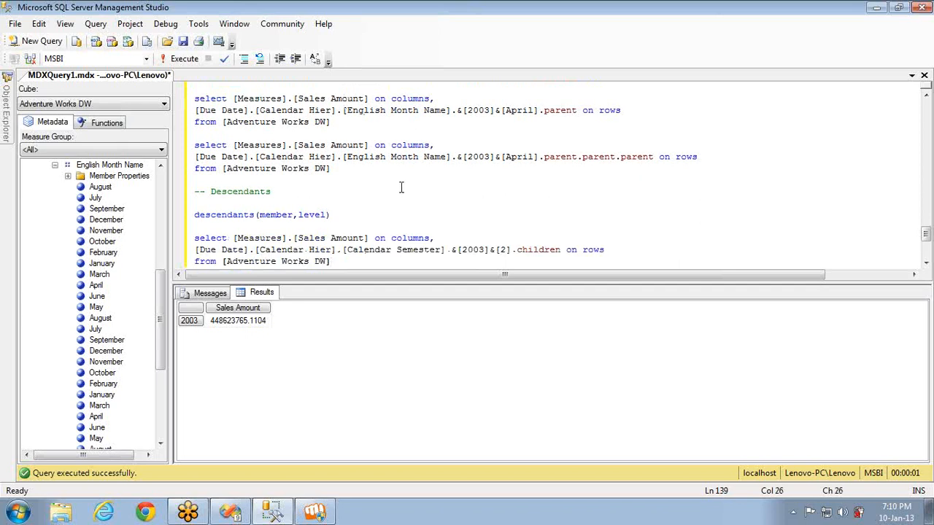
Step: Clear the semester children expression from the pasted query's second line, keeping only "on rows"
left_click(562, 250)
key("ctrl+shift+Left")
key("ctrl+shift+Left")
key("ctrl+shift+Left")
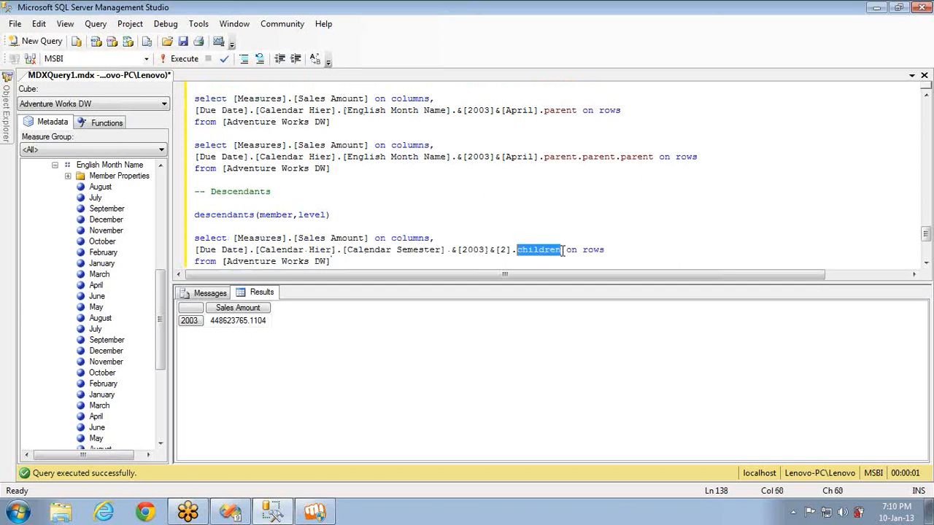
key("ctrl+shift+Left")
key("ctrl+shift+Left")
key("Delete")
key("Left")
key("Left")
key("Left")
key("Left")
key("Left")
key("Right")
key("Right")
key("Right")
key("Right")
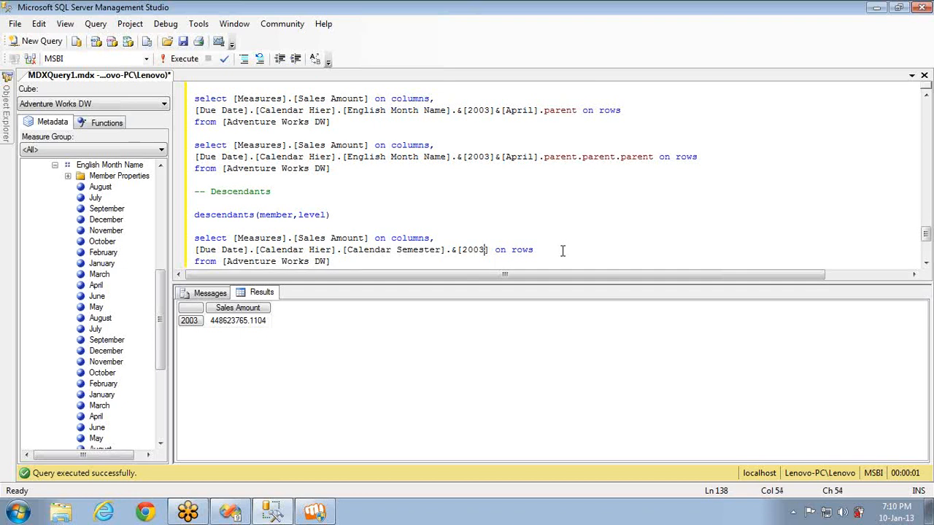
key("shift+Home")
key("Delete")
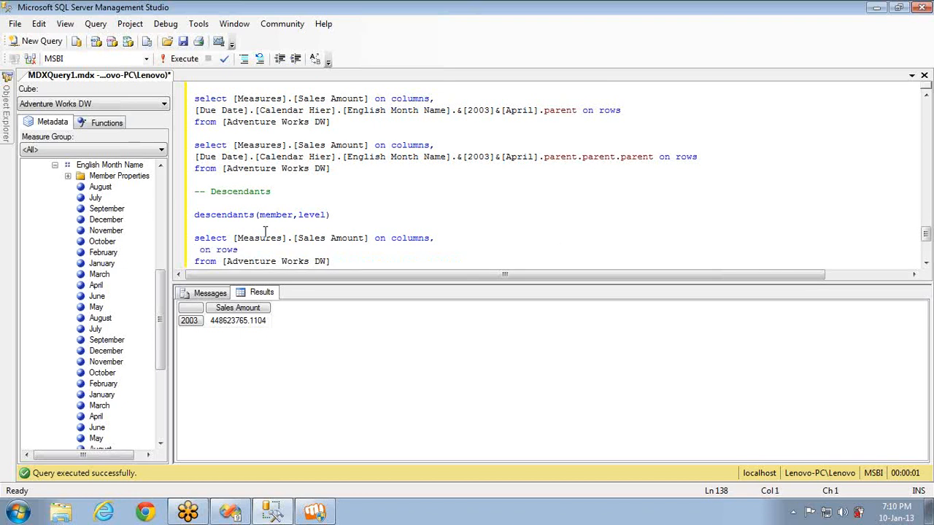
Step: Start the rows expression with descendants( and the Calendar Hier member [Calendar Year].&[2003], followed by a comma
left_click(56, 166)
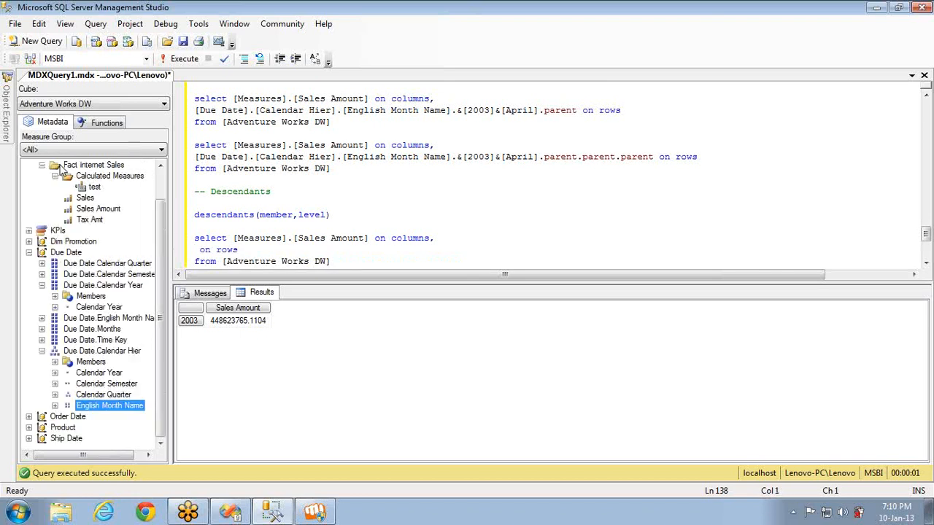
left_click(54, 373)
left_click_drag(97, 416, 196, 254)
left_click(195, 250)
type("descendants([Due Date].[Calendar Hier].[Calendar Year].&[2003")
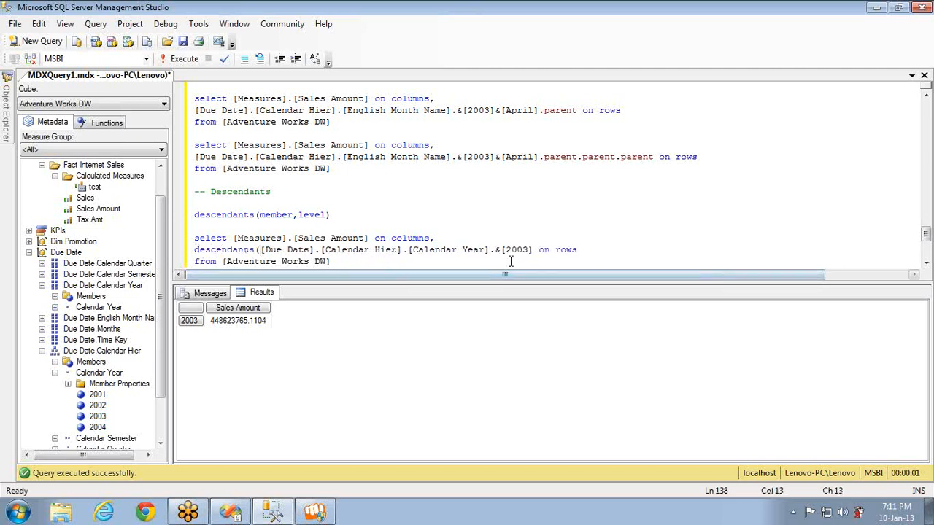
left_click(533, 250)
type(",")
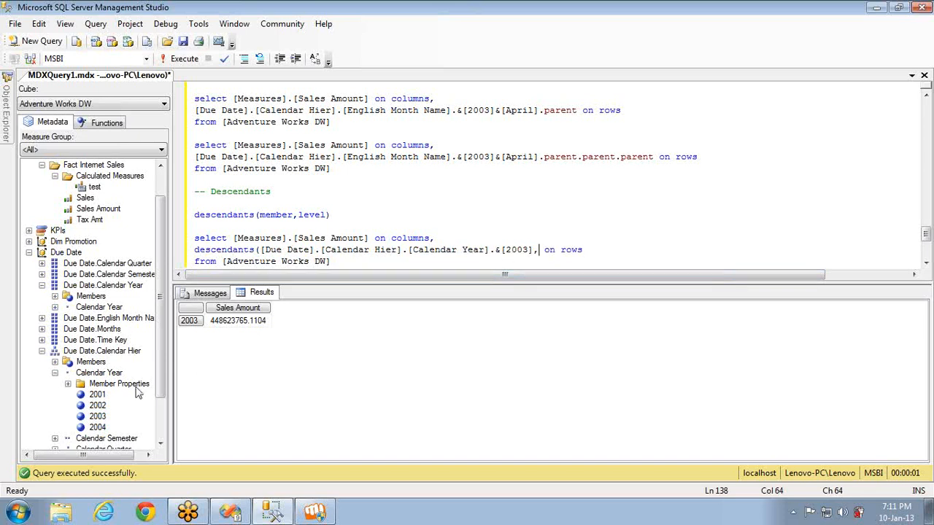
Step: Insert the Calendar Hier level [English Month Name] as the second descendants argument and close the parenthesis
left_click(55, 373)
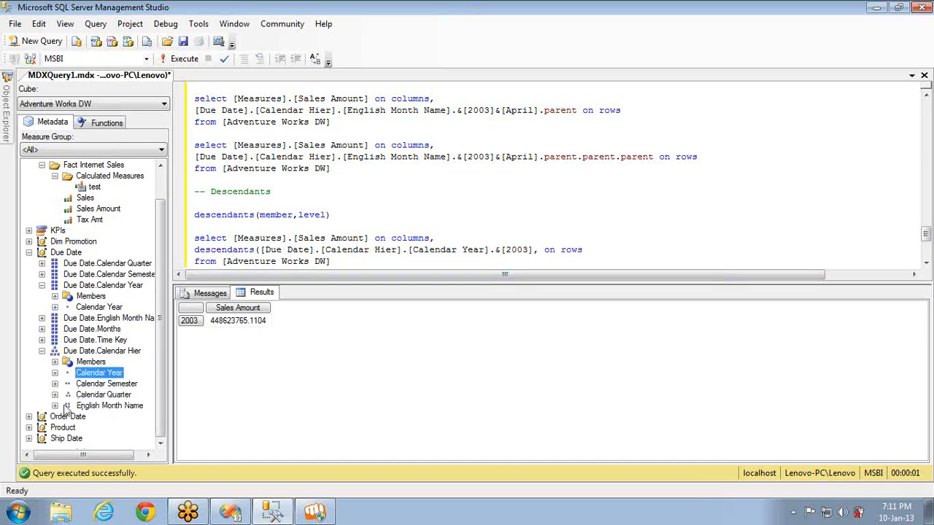
left_click_drag(88, 409, 539, 250)
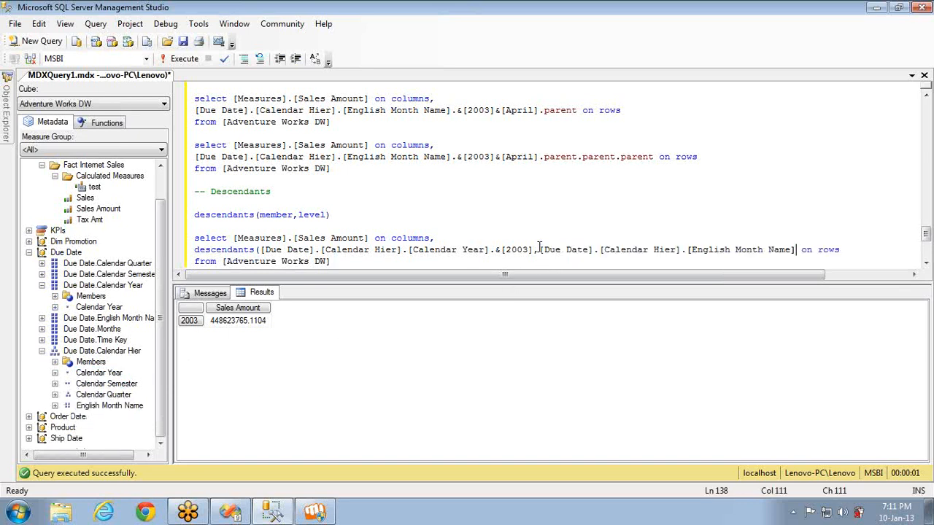
type(")")
Step: Execute only the descendants query with the English Month Name level on rows
key("Down")
key("shift+Home")
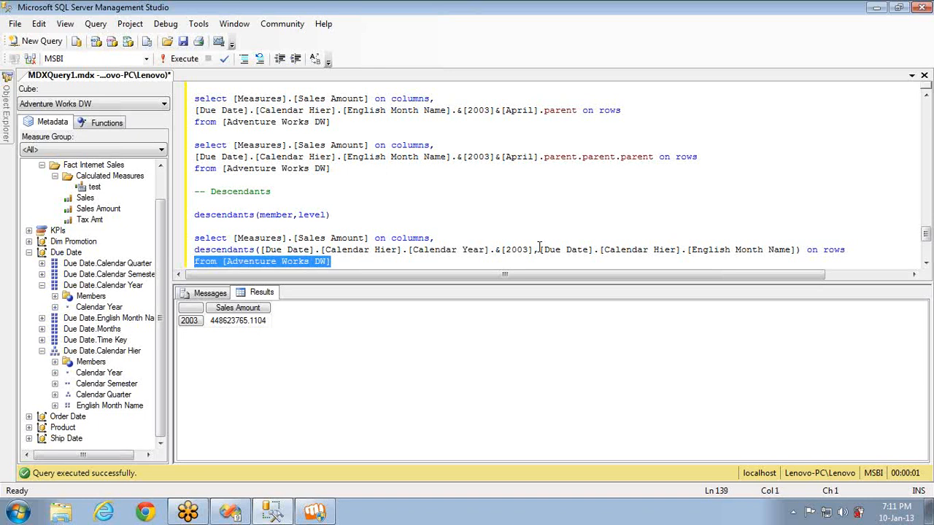
key("shift+Up")
key("shift+Up")
key("F5")
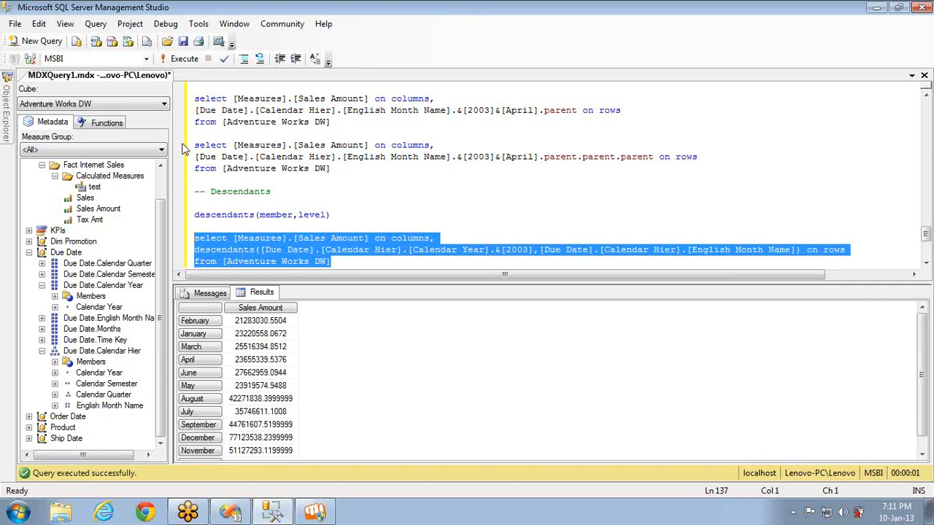
Step: Widen the query area by narrowing the metadata pane and break the descendants expression onto a new line after the comma
left_click_drag(172, 150, 121, 149)
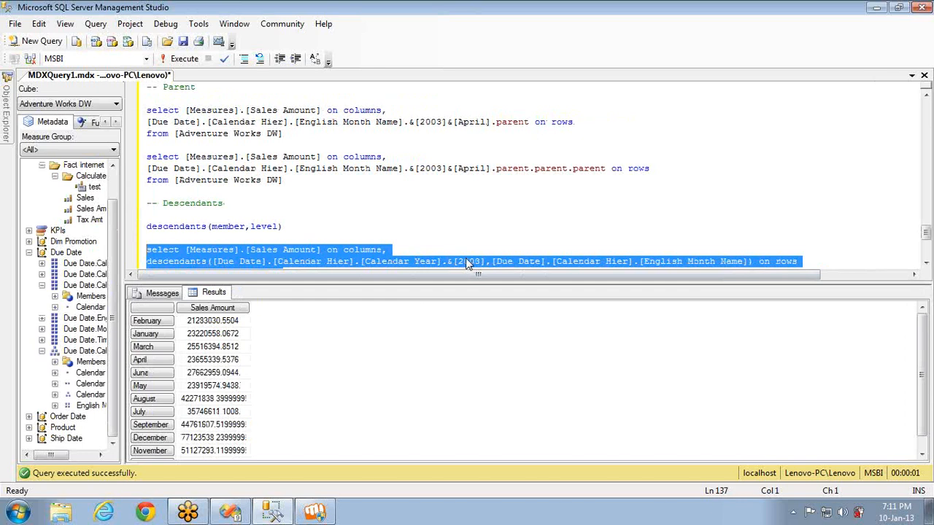
left_click(491, 261)
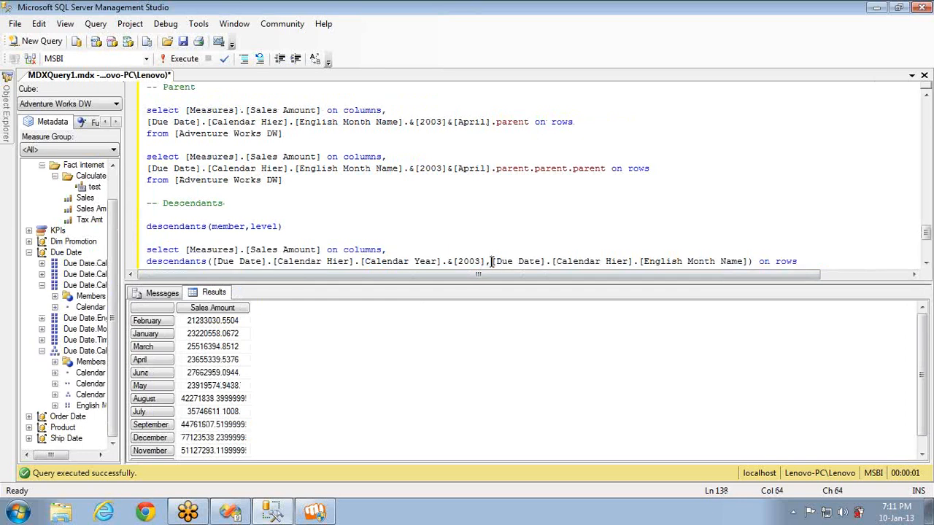
key("Return")
key("Down")
key("End")
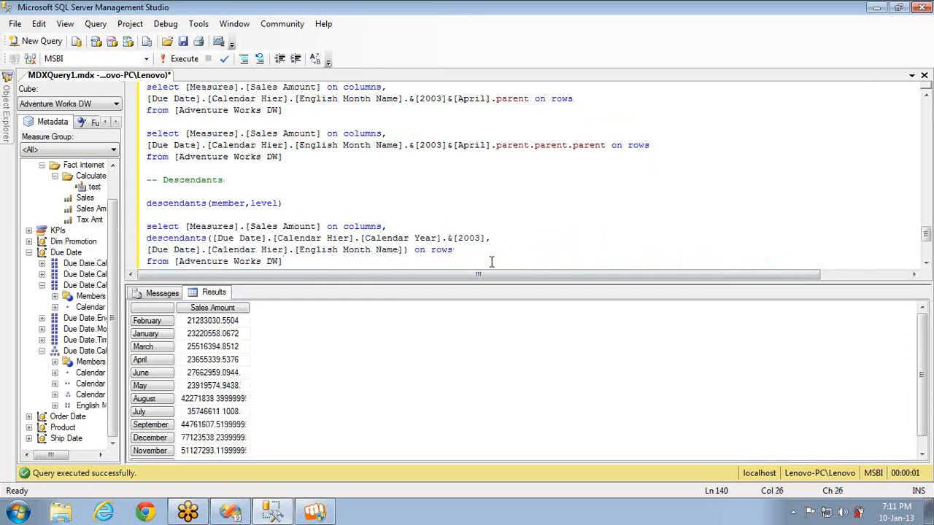
Step: Execute the reformatted four-line descendants query again and highlight its descendants keyword
key("shift+Home")
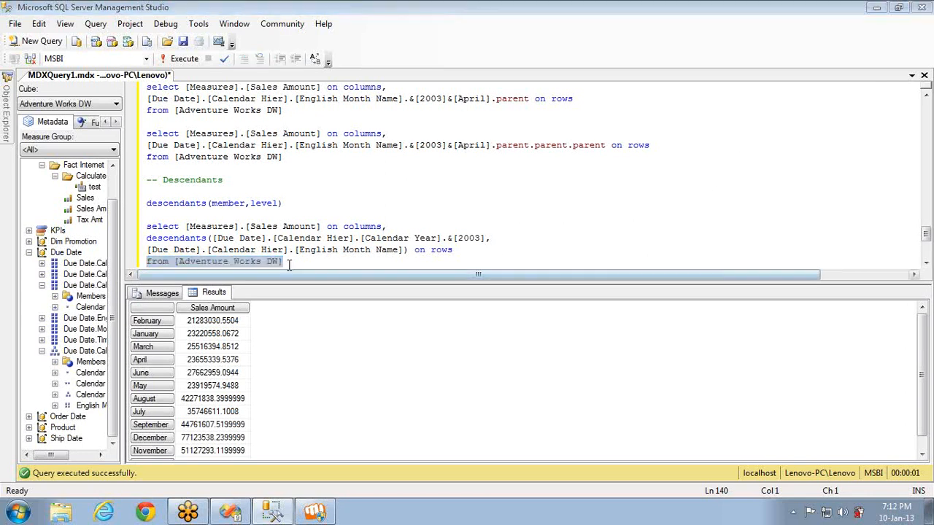
key("shift+Up")
key("shift+Up")
key("shift+Up")
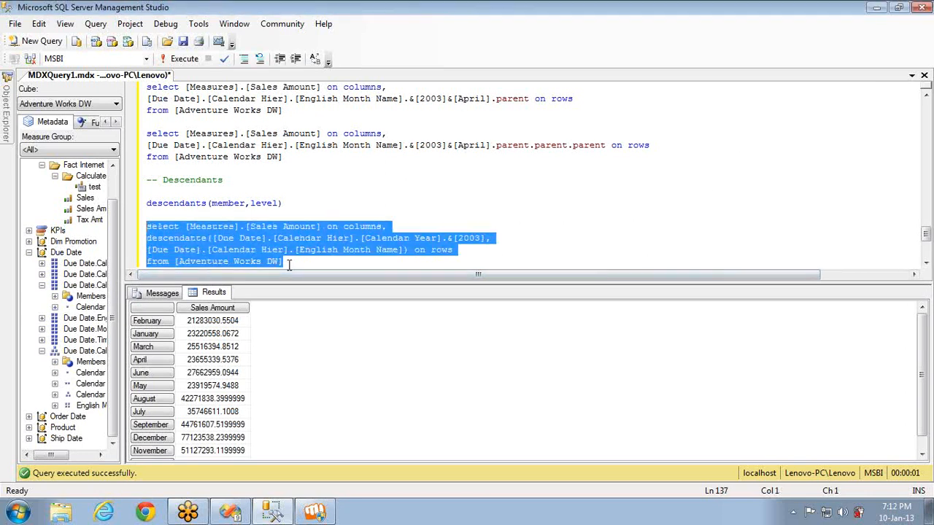
key("F5")
double_click(185, 240)
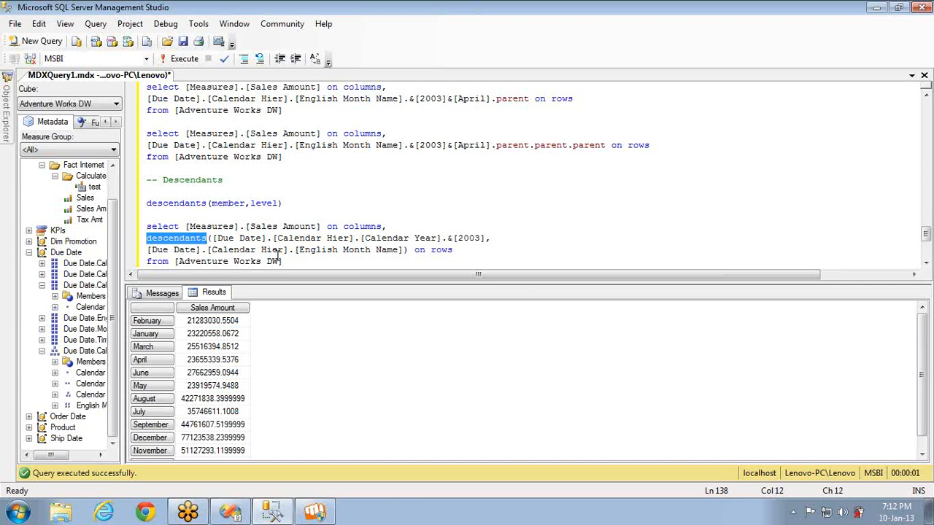
Step: Replace the English Month Name level in the descendants expression with the Calendar Hier level [Calendar Quarter]
left_click(404, 249)
key("shift+Home")
key("Delete")
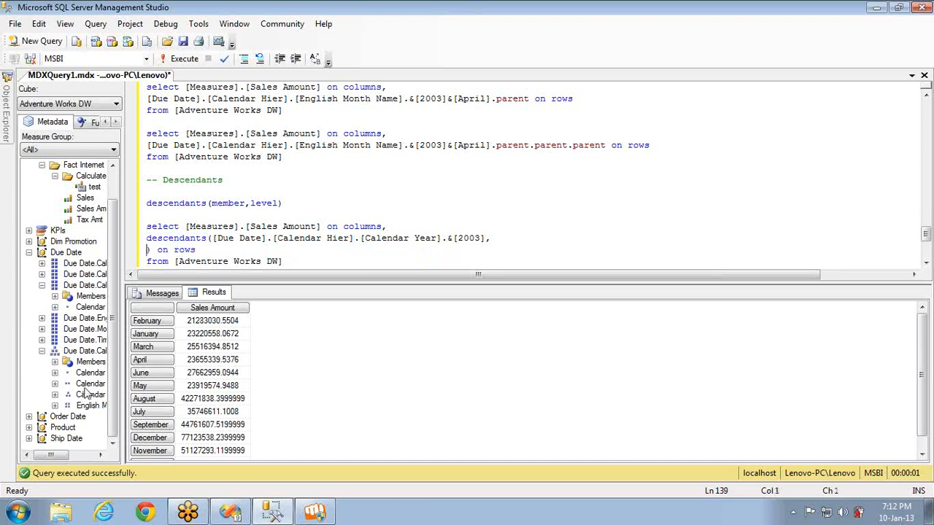
left_click_drag(86, 397, 147, 252)
key("ctrl+End")
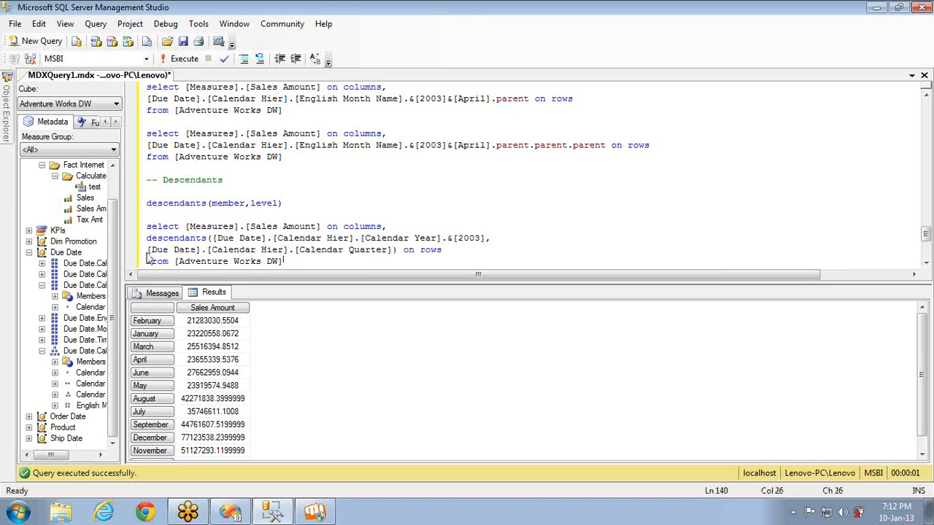
Step: Execute only the descendants query with the Calendar Quarter level and highlight its 2003 member key
key("shift+Home")
key("shift+Up")
key("shift+Up")
key("shift+Up")
key("F5")
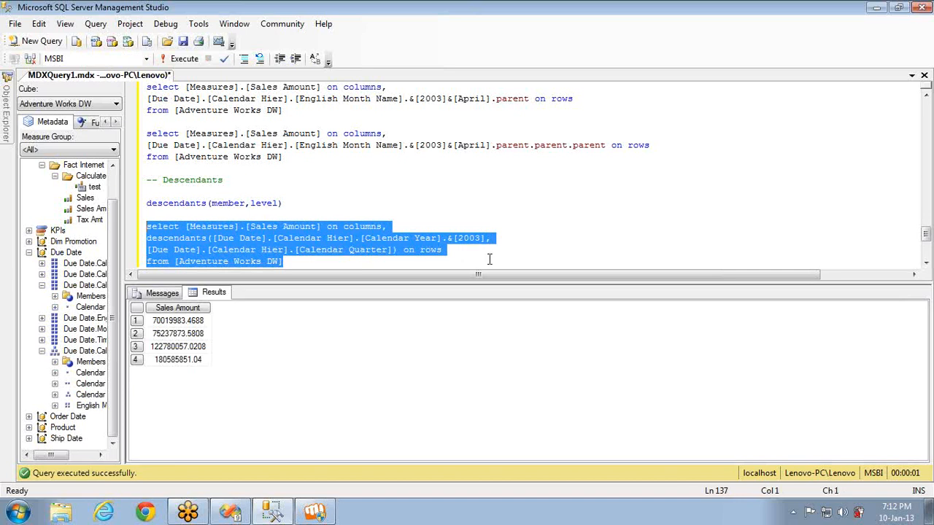
double_click(461, 240)
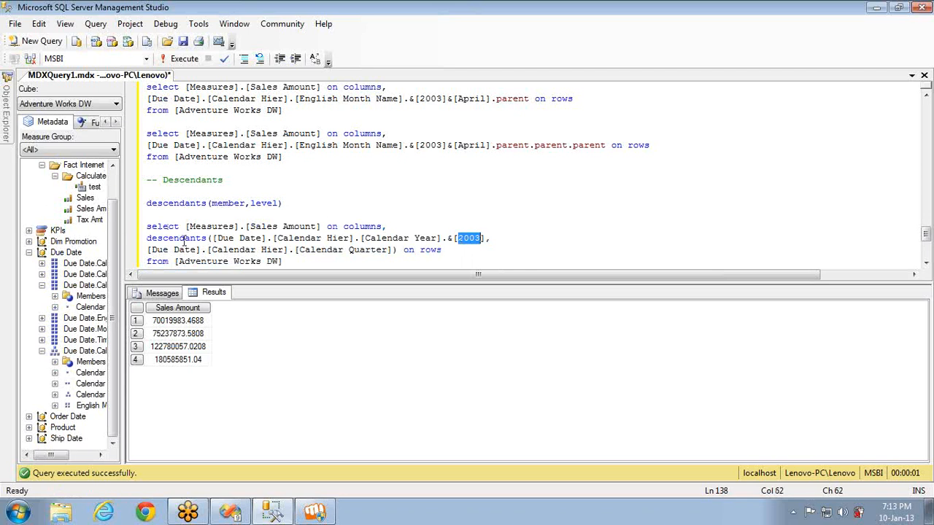
Step: Duplicate the Calendar Quarter descendants query below itself, separated by a blank line
left_click(297, 264)
key("Return")
key("Return")
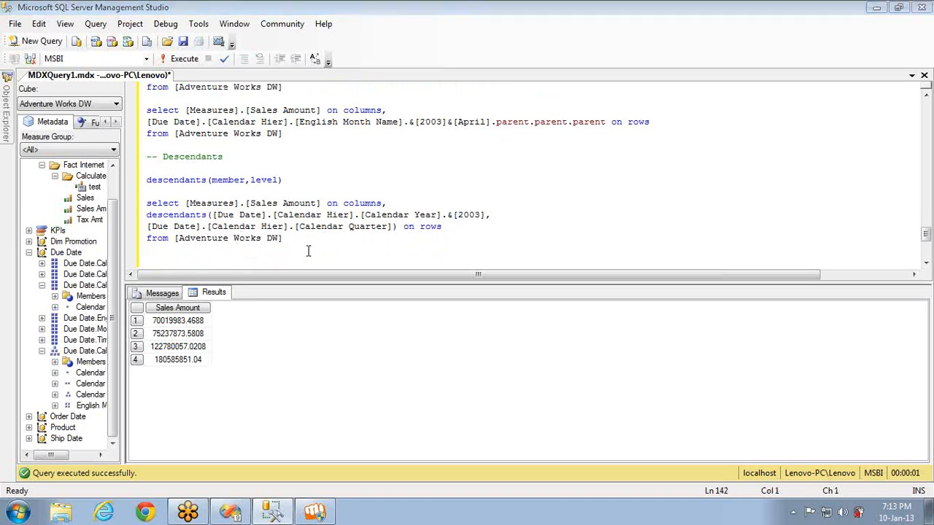
key("shift+Up")
key("shift+Up")
key("shift+Up")
key("shift+Up")
key("shift+Up")
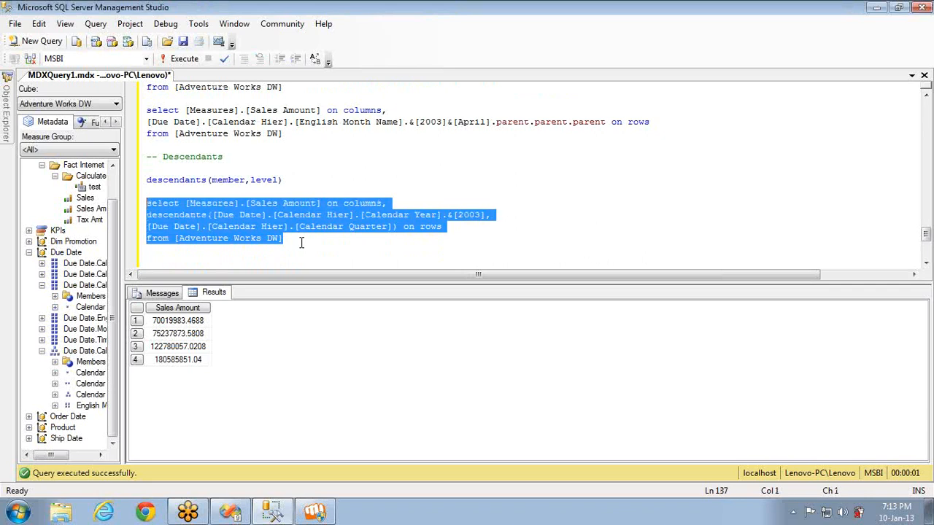
key("ctrl+c")
key("Right")
key("ctrl+v")
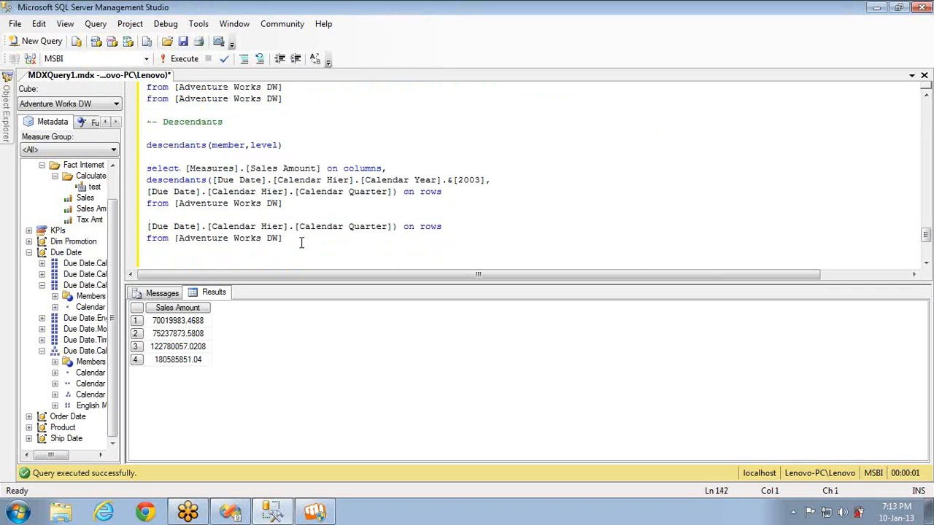
Step: Replace the Calendar Quarter level in the duplicated query with the number 1 and execute only that query
left_click(392, 250)
key("shift+Home")
key("Delete")
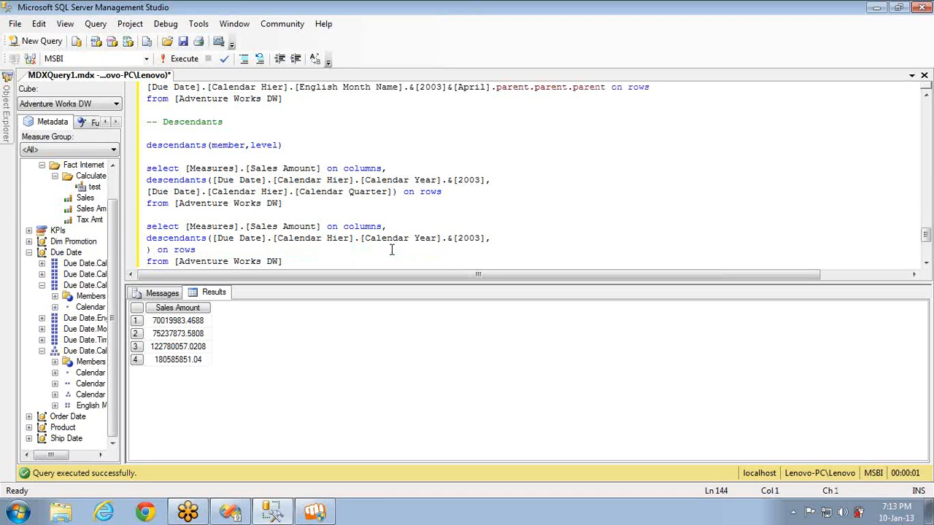
type("1")
key("Down")
key("shift+Home")
key("shift+Up")
key("shift+Up")
key("shift+Up")
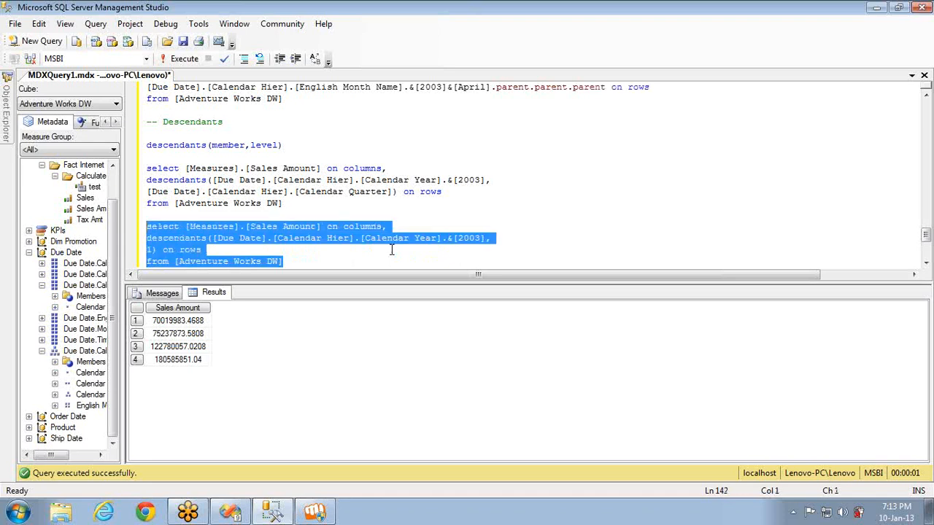
key("F5")
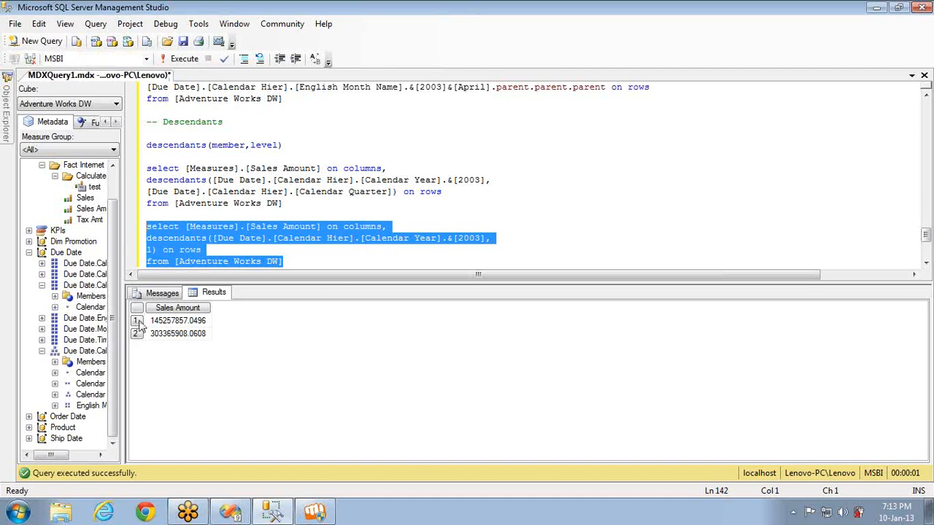
Step: Set the numeric second argument of the last descendants query to 2 and execute only that query
left_click(153, 253)
key("BackSpace")
type("2")
key("Down")
key("End")
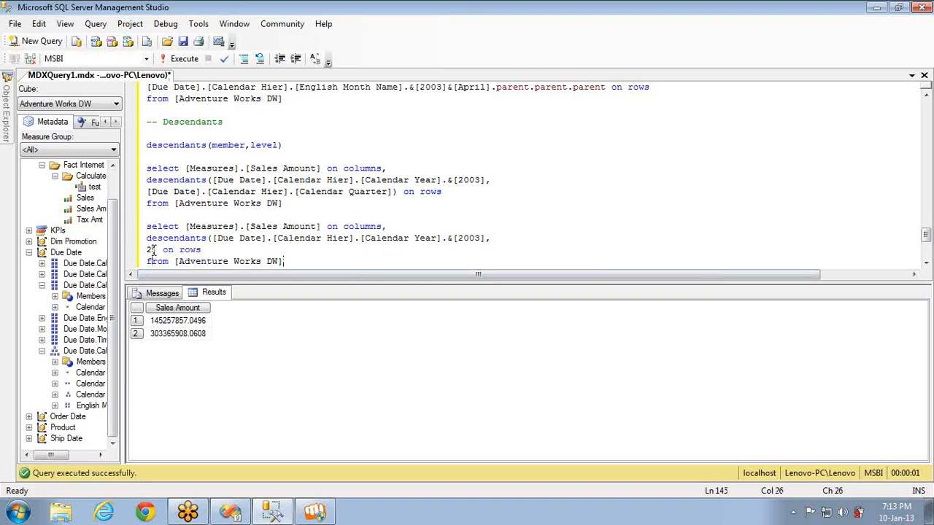
key("shift+Home")
key("shift+Up")
key("shift+Up")
key("shift+Up")
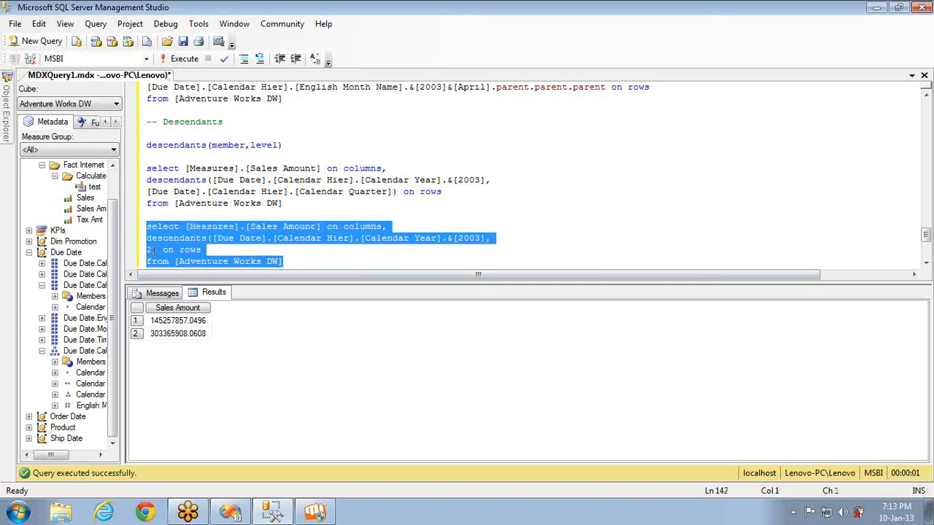
key("F5")
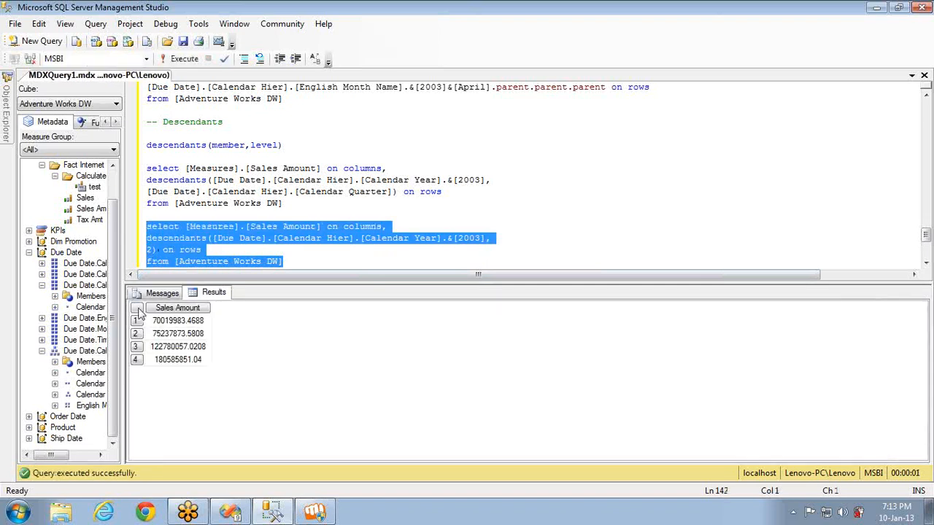
Step: Set the numeric second argument of the last descendants query to 3 and execute only that query
left_click(152, 250)
key("BackSpace")
type("3")
key("Down")
key("End")
key("shift+Home")
key("shift+Up")
key("shift+Up")
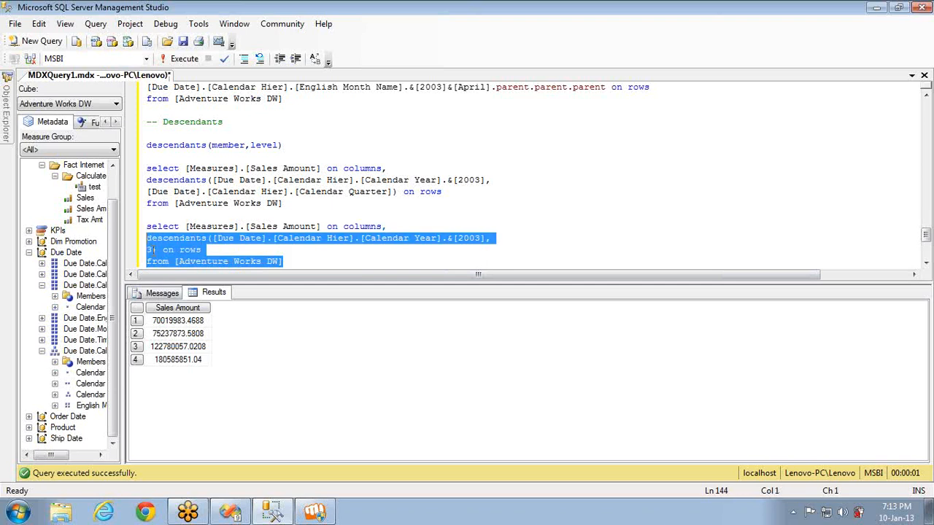
key("shift+Up")
key("F5")
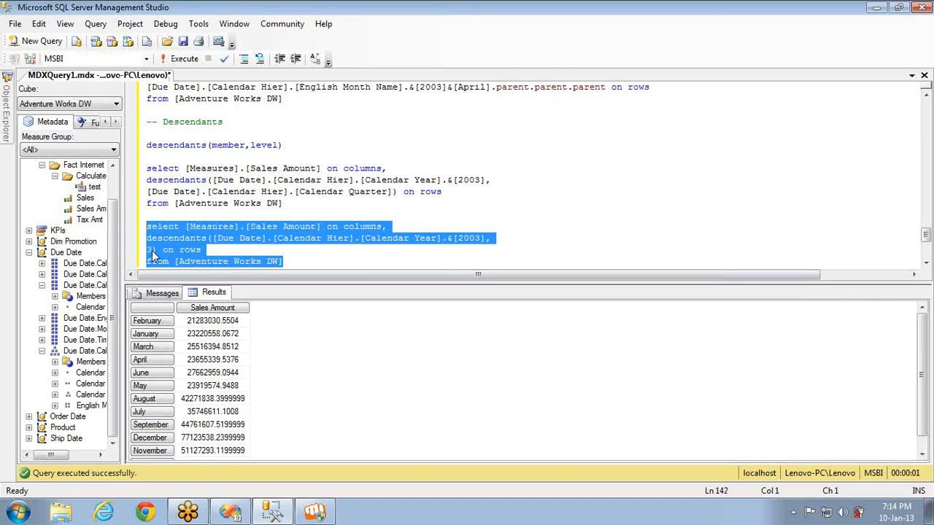
Step: Change the distance argument of the last descendants query to 4 and execute only that query
left_click(152, 252)
key("BackSpace")
type("4")
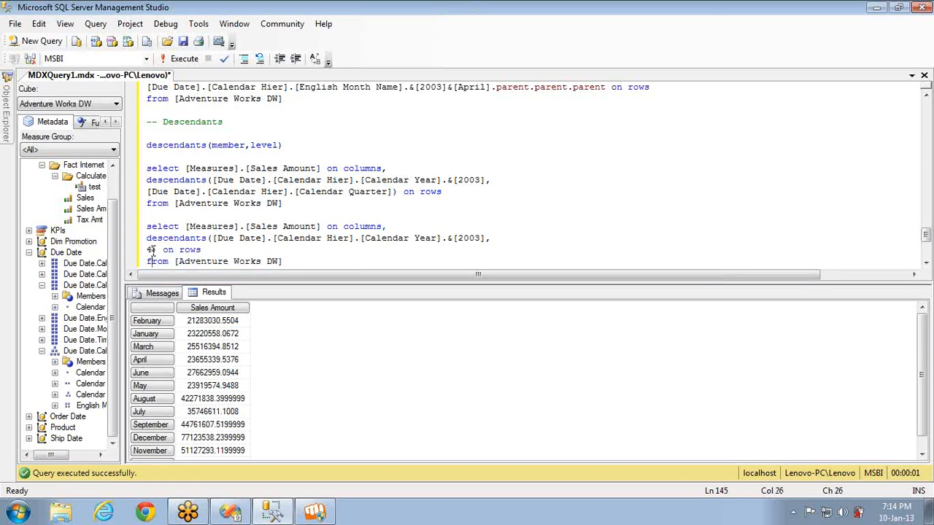
key("shift+Home")
key("shift+Up")
key("shift+Up")
key("shift+Up")
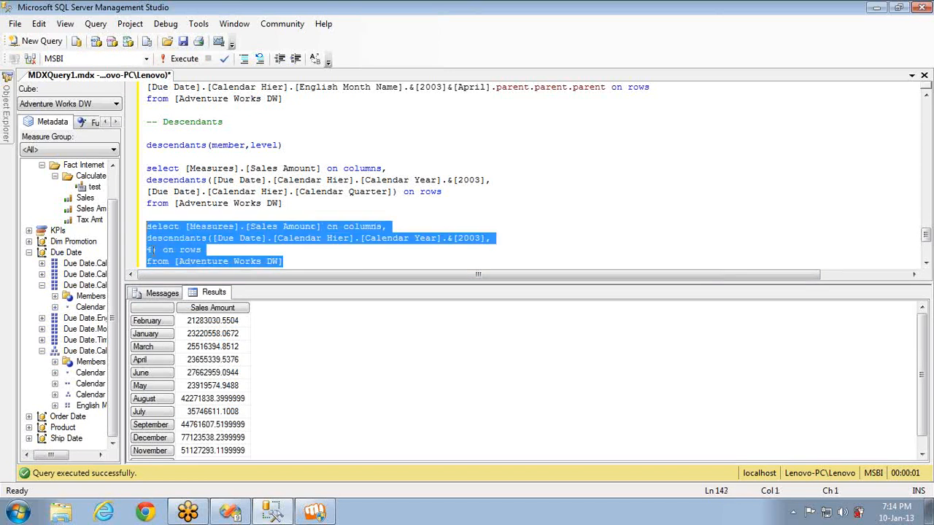
key("F5")
Step: Add the comment "-- Ancestors" below the last descendants query, separated by a blank line
left_click(298, 263)
key("Return")
key("Return")
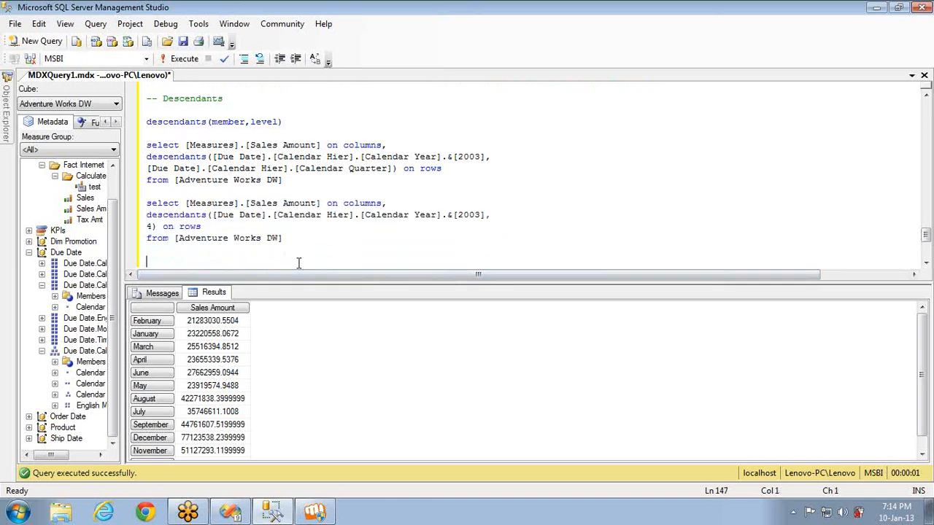
type("-- ")
type("Ancs")
type("stors")
key("Return")
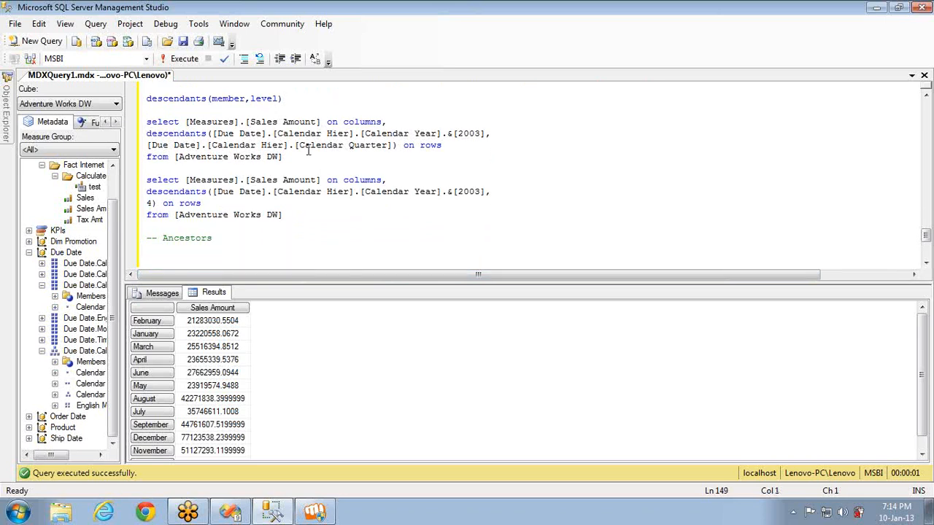
Step: Copy the descendants(member,level) syntax line below the Ancestors comment and change its function name to Ancestors
left_click(302, 97)
key("shift+Home")
key("Down")
key("Down")
key("Down")
key("ctrl+End")
key("ctrl+v")
key("Home")
key("ctrl+shift+Right")
type("Ancestors")
key("End")
key("Return")
key("Return")
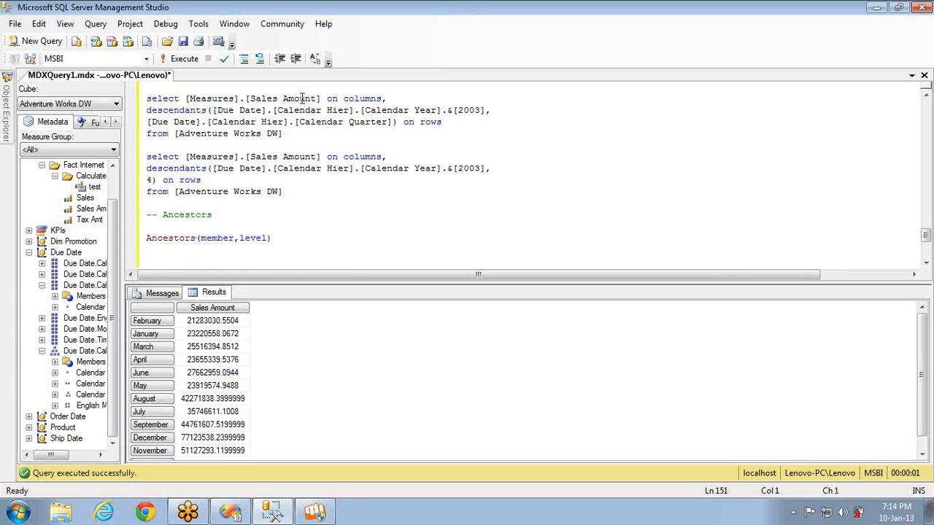
Step: Copy the descendants query with the Calendar Quarter level below the Ancestors(member,level) line
left_click(298, 136)
key("shift+Home")
key("shift+Up")
key("shift+Up")
key("shift+Up")
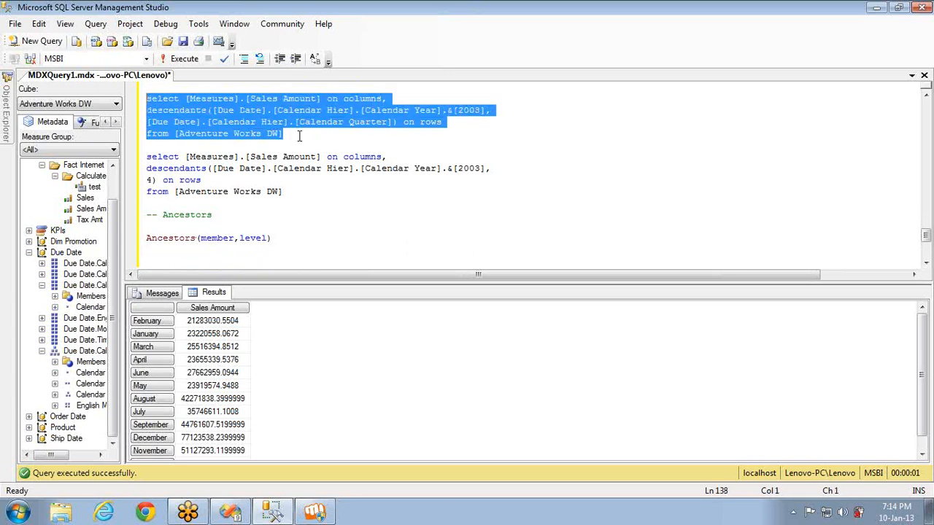
key("Down")
key("Down")
key("Down")
key("Down")
key("Down")
key("Down")
key("Down")
key("Down")
key("Down")
key("Down")
key("Down")
key("Down")
key("Down")
key("Down")
key("Down")
key("Down")
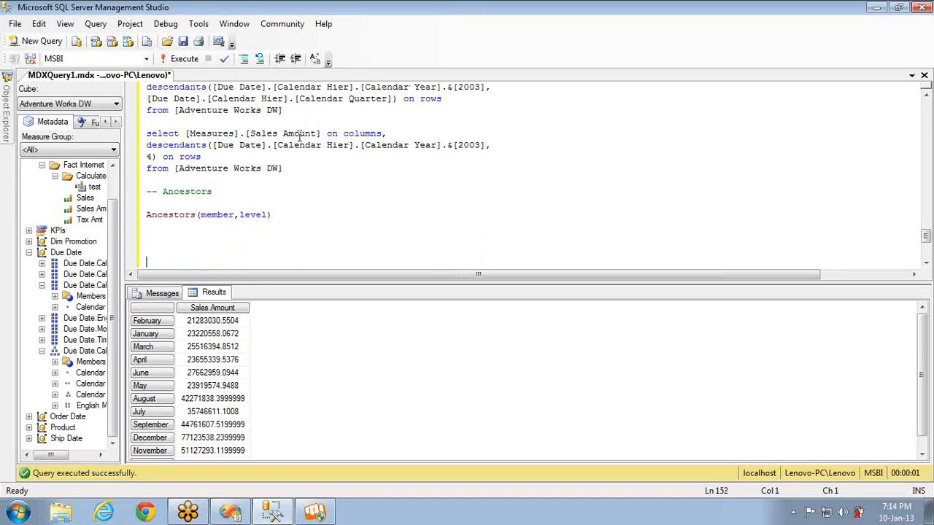
key("Return")
key("ctrl+v")
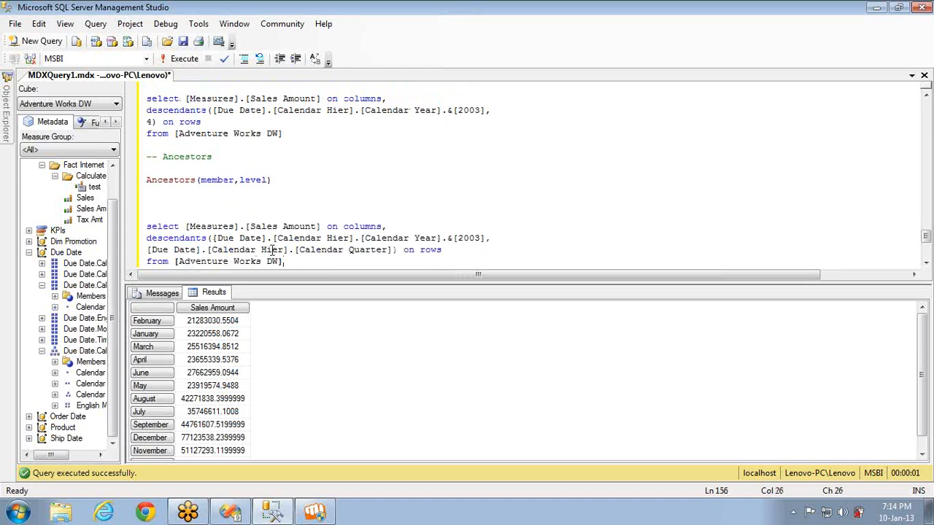
Step: Replace the descendants function name with Ancestors in the copied query
double_click(170, 241)
type("Ancest")
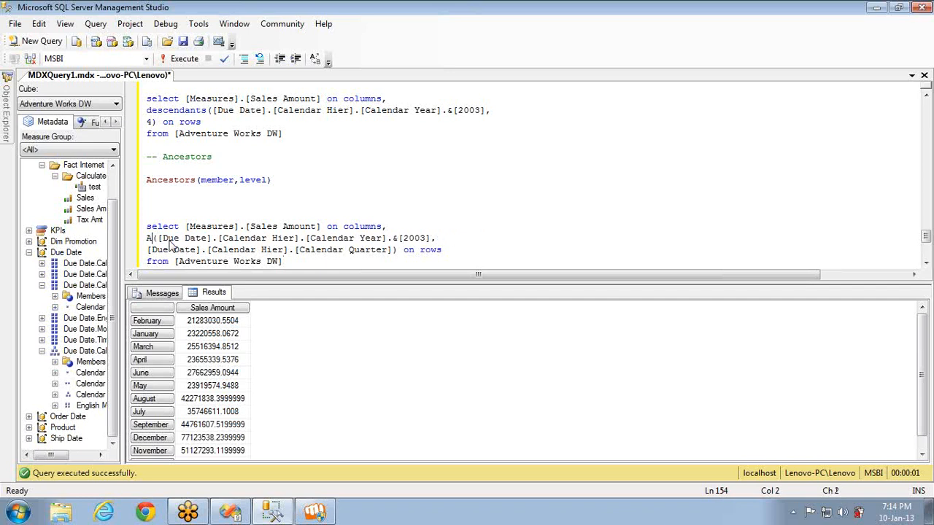
type("ors")
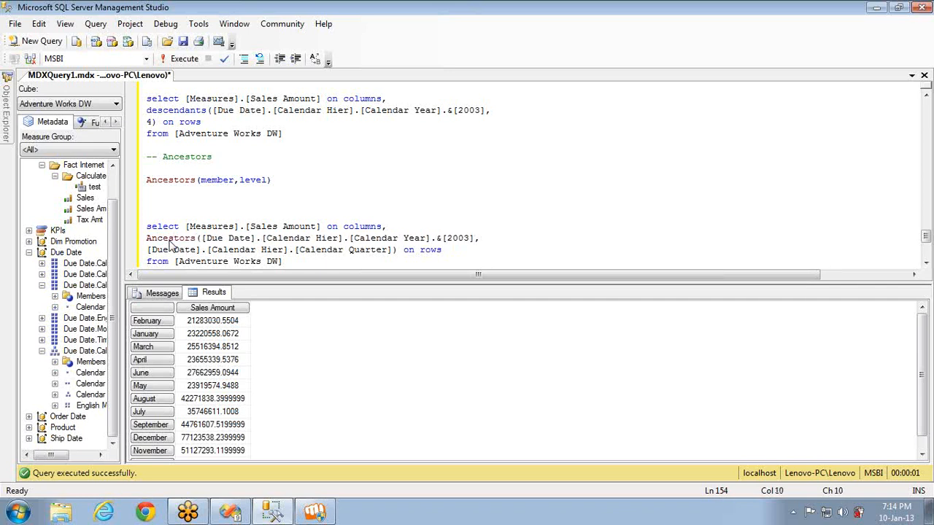
Step: Replace the 2003 year member in the Ancestors query with the October 2002 member of the English Month Name level
left_click(474, 238)
key("shift+Home")
key("shift+Right")
key("shift+Right")
key("shift+Right")
key("shift+Right")
key("shift+Right")
key("shift+Right")
key("shift+Right")
key("shift+Right")
key("shift+Right")
key("shift+Right")
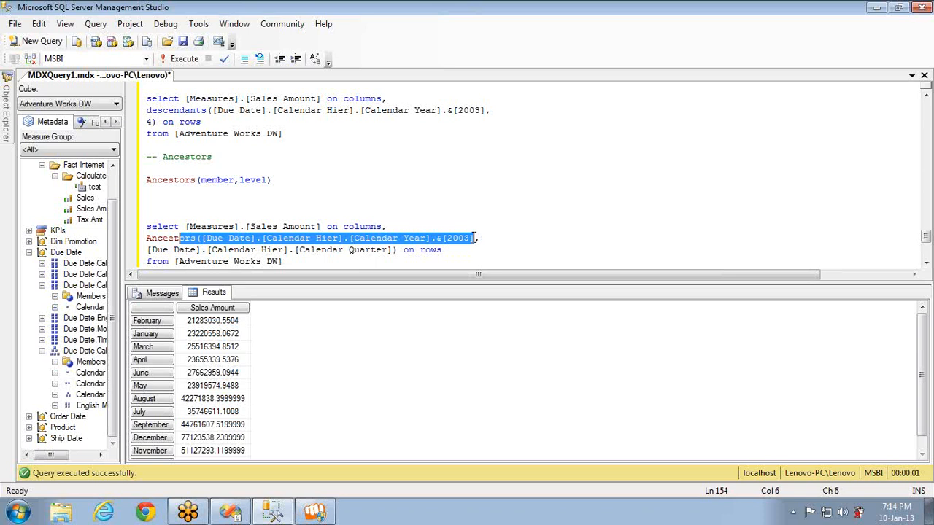
key("ctrl+x")
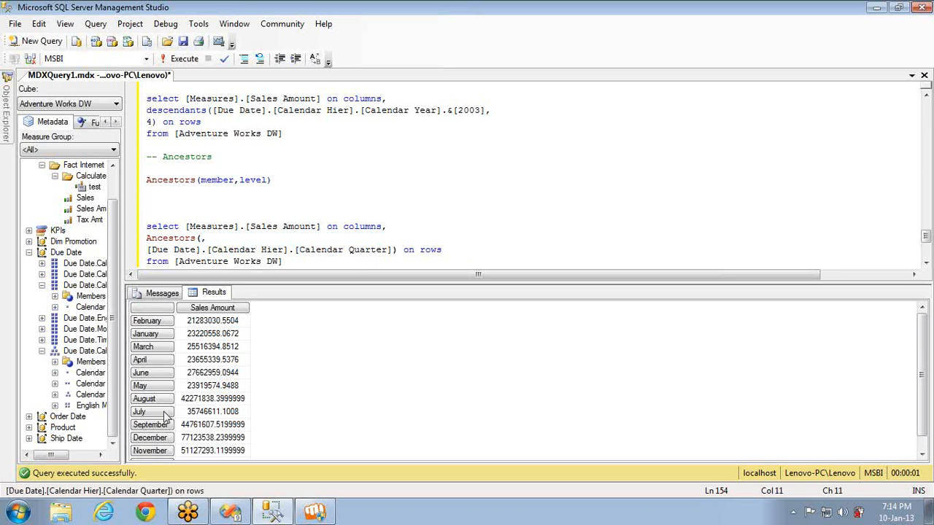
left_click(54, 405)
left_click_drag(97, 373, 201, 239)
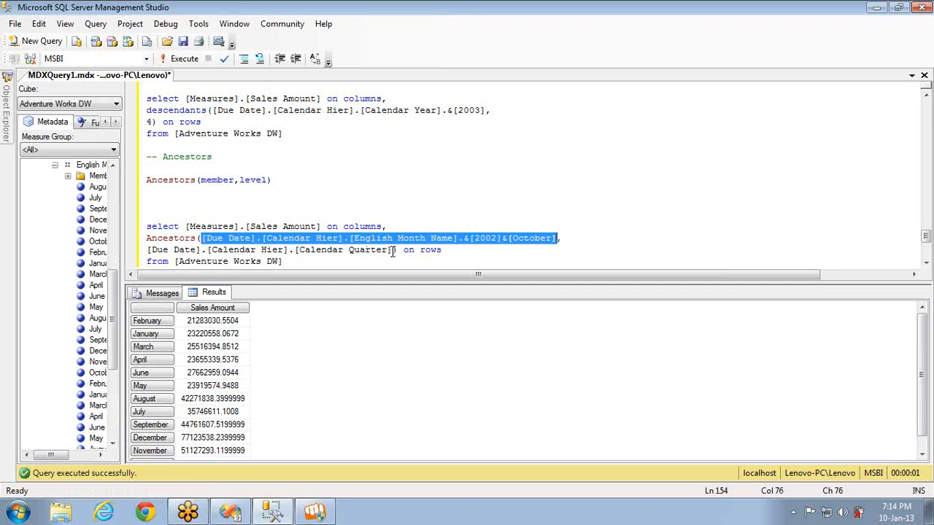
Step: Execute only the Ancestors query with the Calendar Quarter level
left_click(333, 264)
key("shift+Home")
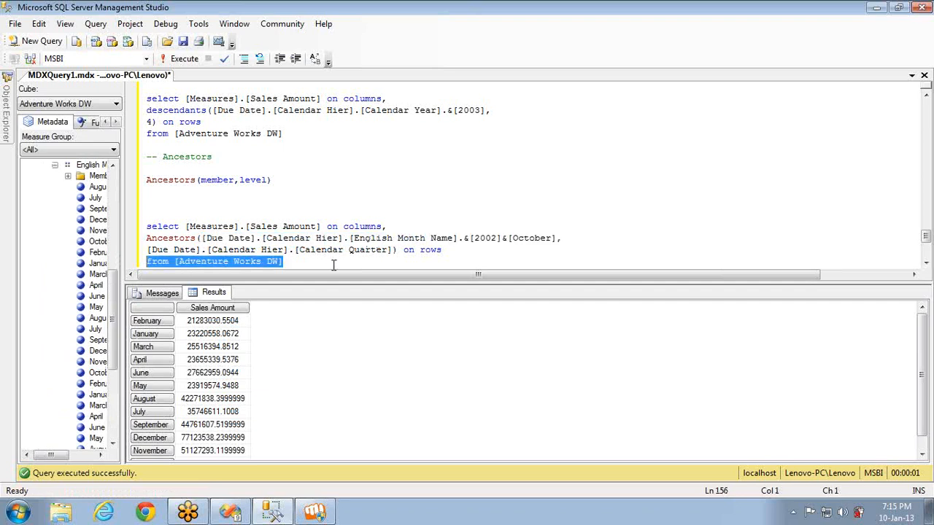
key("shift+Up")
key("shift+Up")
key("shift+Up")
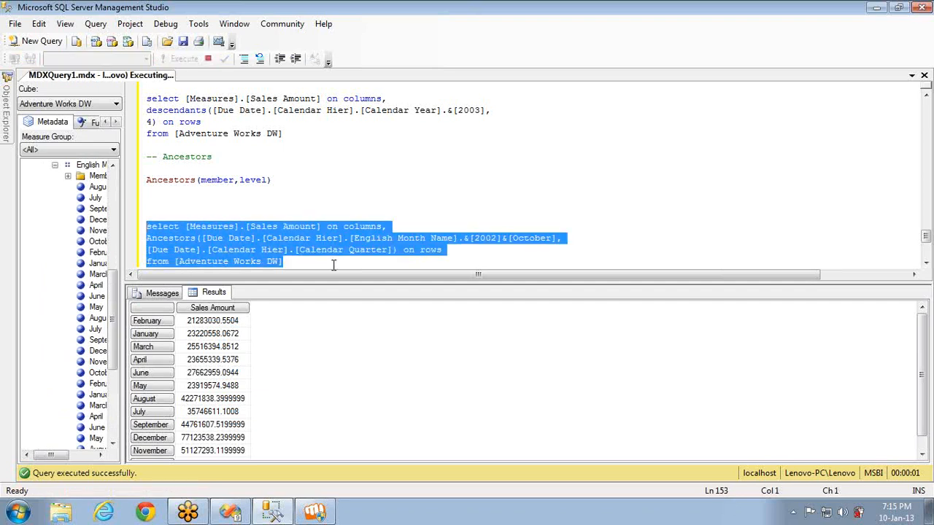
key("F5")
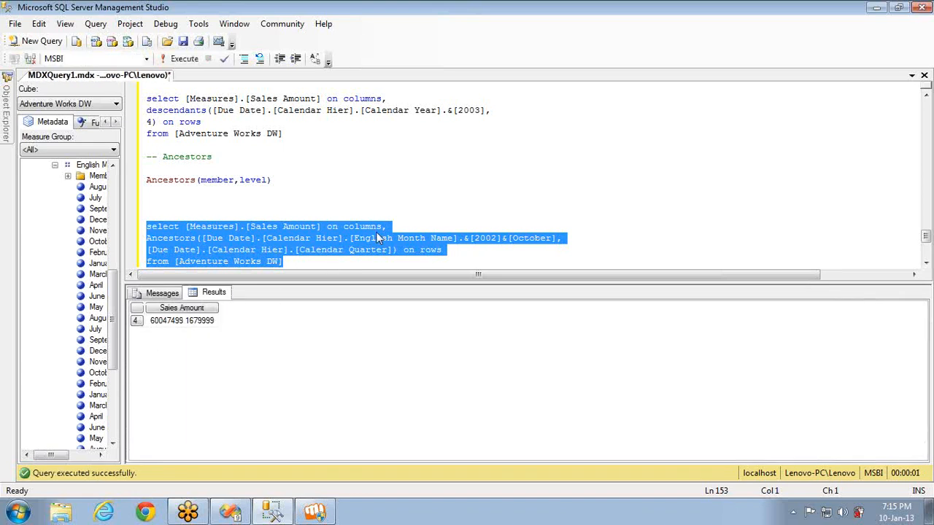
Step: Change the level in the Ancestors query to Calendar semester and execute only that query
double_click(369, 249)
type("semester")
key("Down")
key("End")
key("shift+Home")
key("shift+Up")
key("shift+Up")
key("shift+Up")
key("F5")
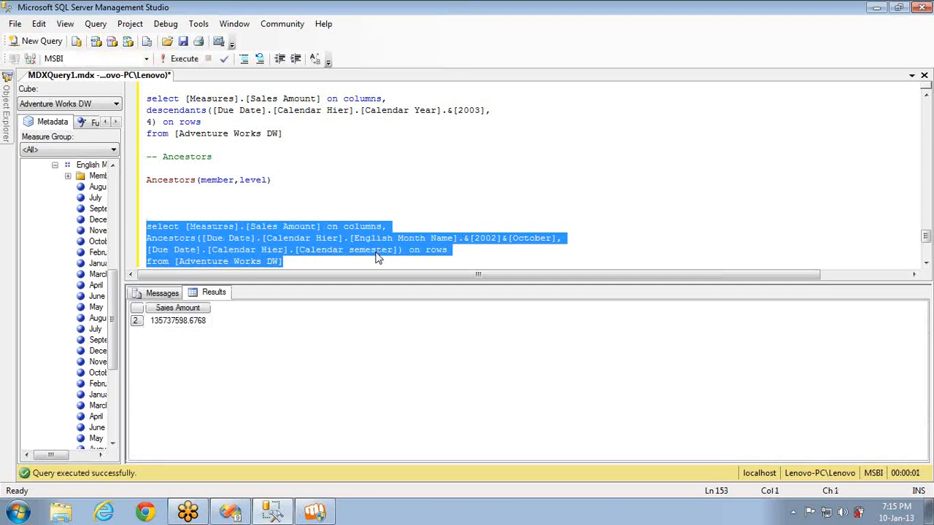
Step: Change the level in the Ancestors query to Calendar year and execute only that query
double_click(377, 251)
type("year")
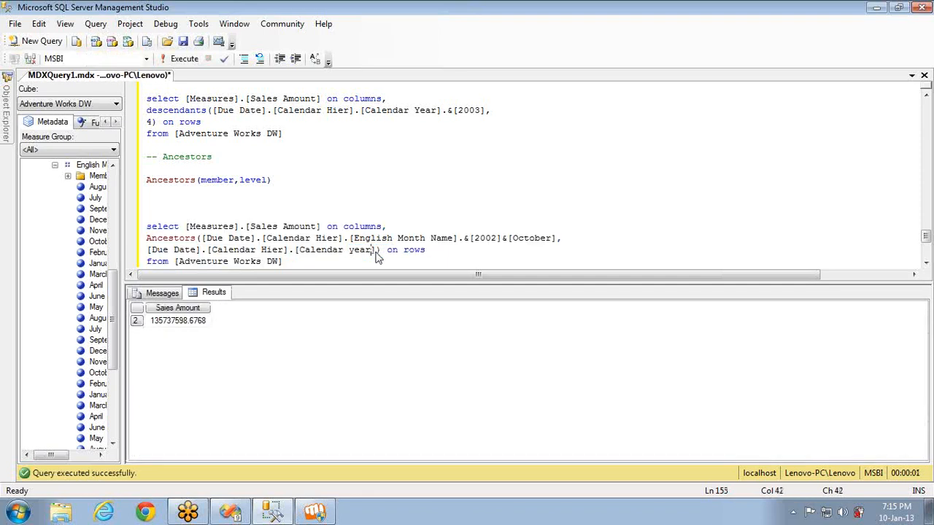
key("shift+Home")
key("shift+Up")
key("shift+Up")
key("shift+Up")
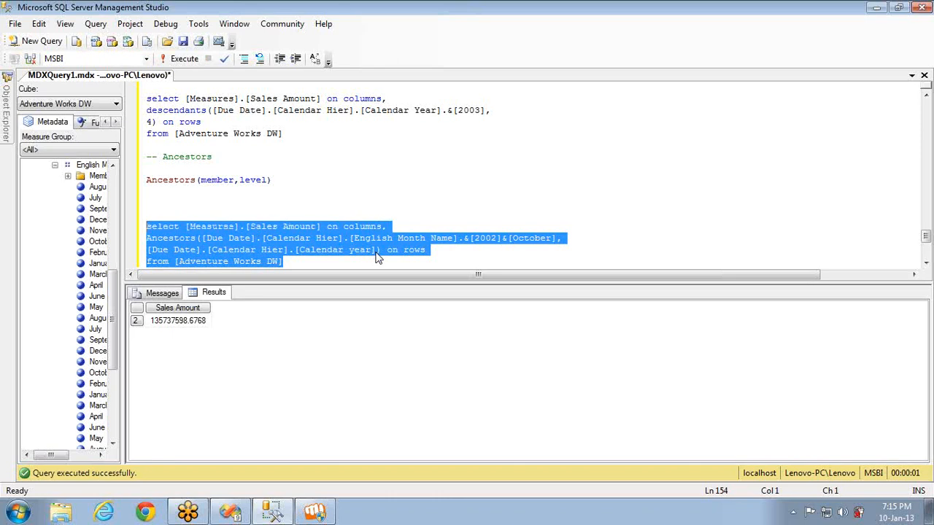
key("F5")
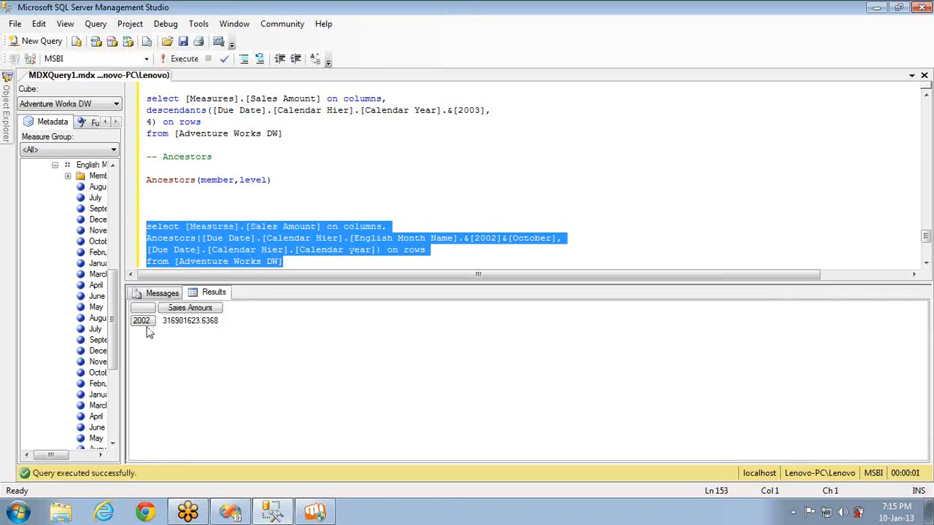
Step: Replace the whole level expression in the Ancestors query with the number 1 and execute only that query
left_click(377, 249)
key("shift+Home")
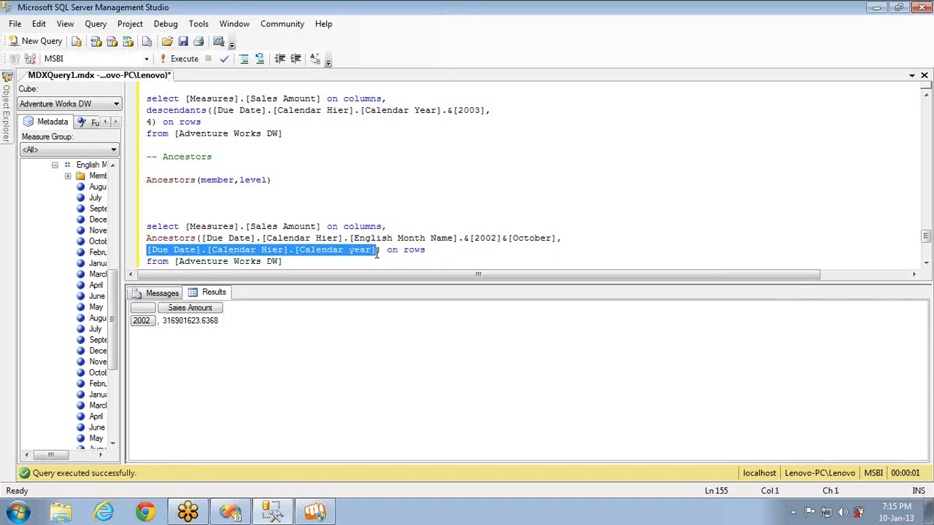
key("BackSpace")
type("1")
key("shift+Home")
key("shift+Up")
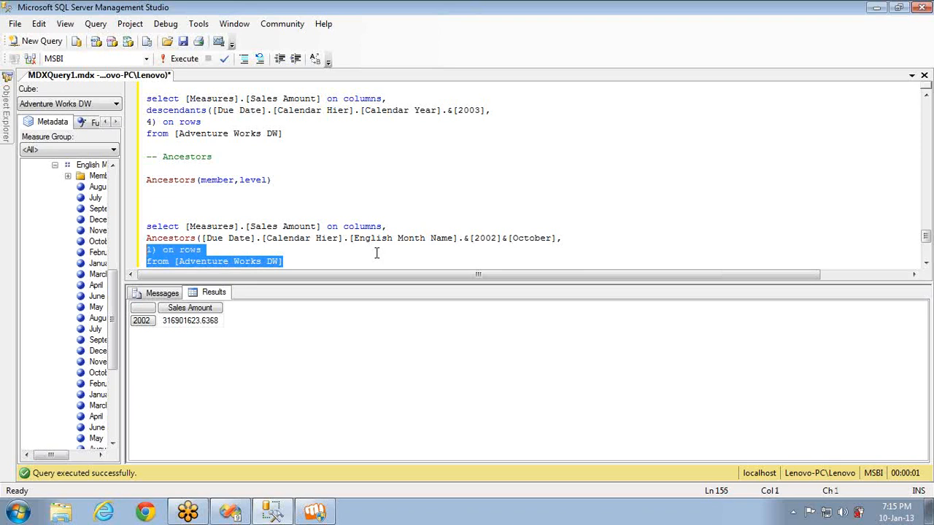
key("shift+Up")
key("shift+Up")
key("F5")
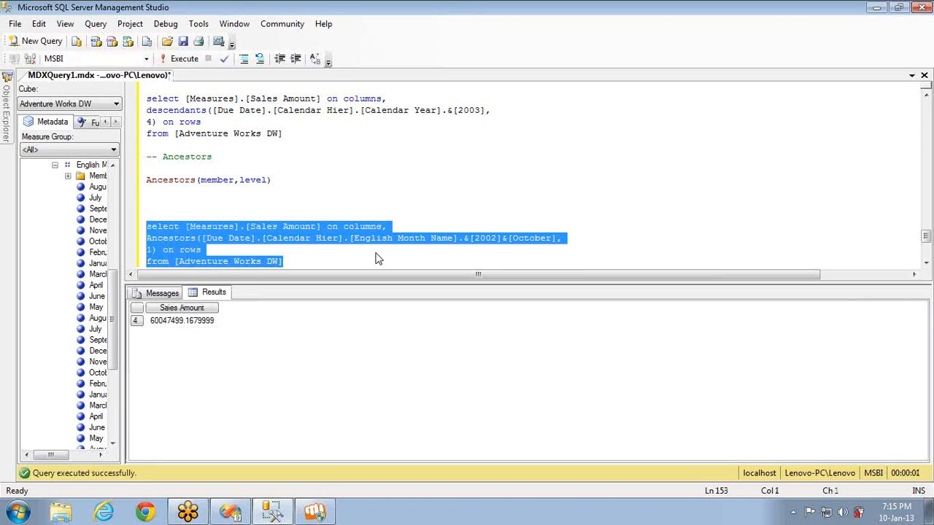
Step: Set the numeric distance in the Ancestors query to 0 and execute only that query
left_click(152, 251)
key("BackSpace")
type("0")
key("Down")
key("shift+Up")
key("shift+Up")
key("shift+Up")
key("shift+Up")
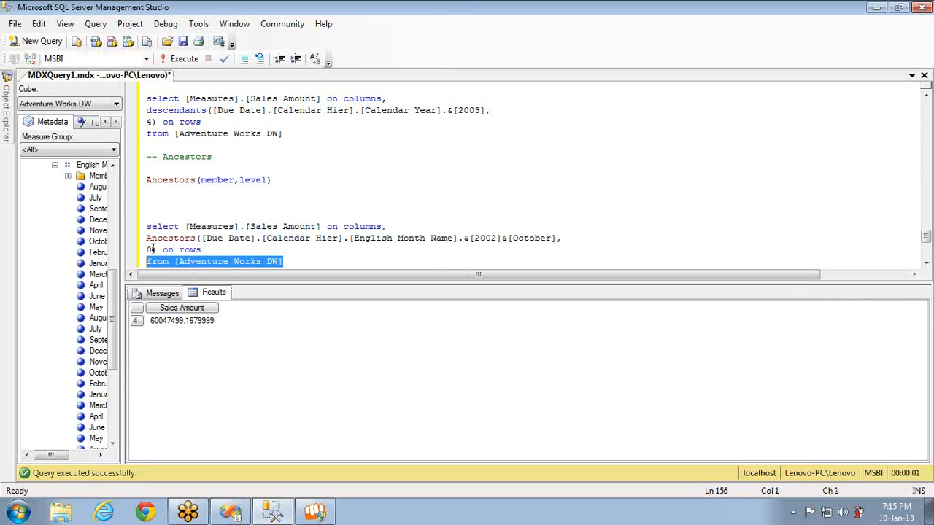
key("F5")
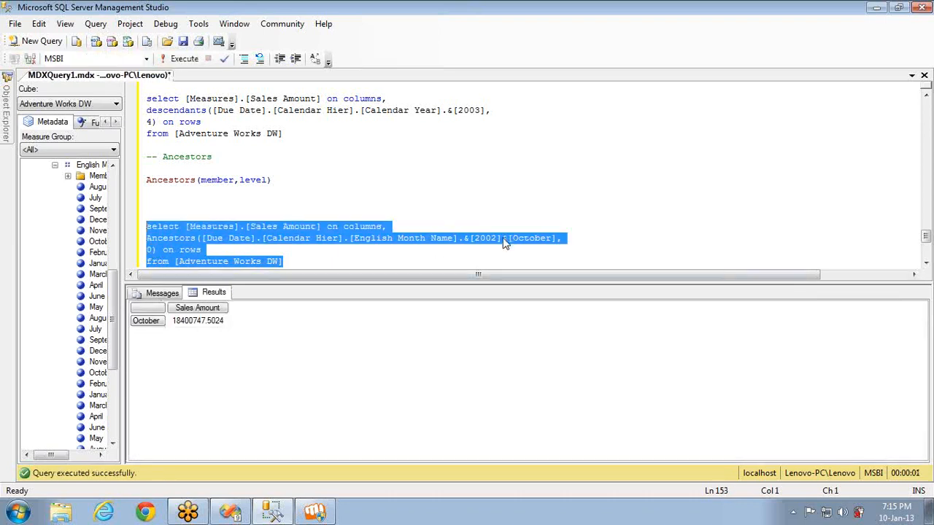
Step: Set the numeric distance in the Ancestors query to 2 and execute only that query
left_click(151, 250)
key("BackSpace")
type("2")
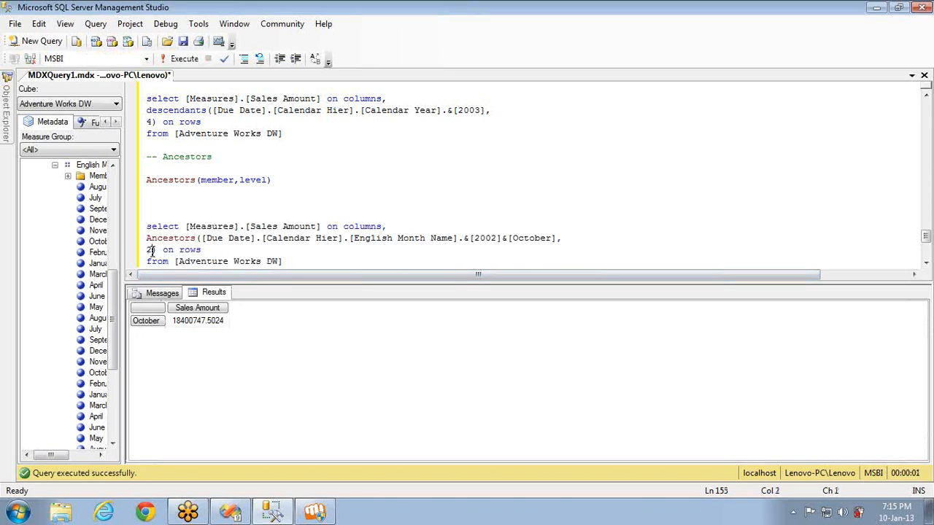
key("End")
key("Up")
key("shift+Home")
key("shift+Up")
key("Down")
key("End")
key("shift+Home")
key("shift+Up")
key("shift+Up")
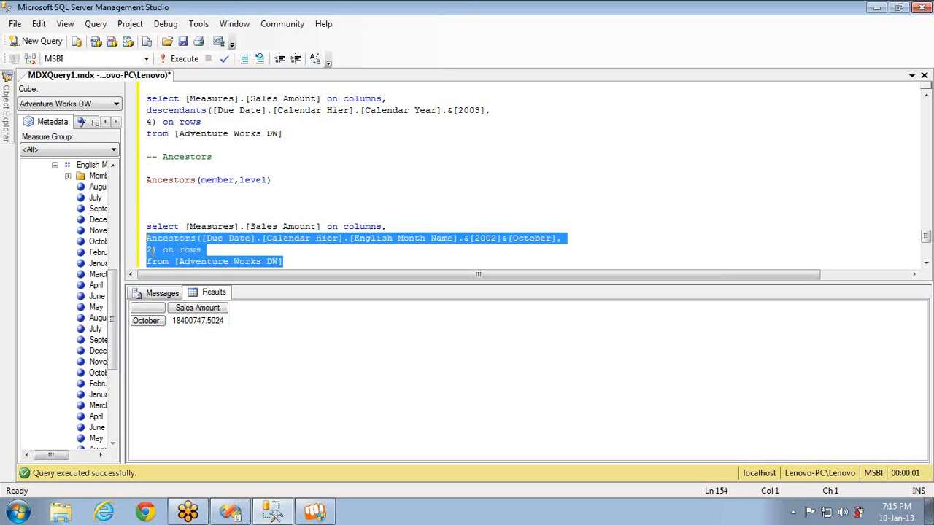
key("shift+Up")
key("shift+Up")
key("F5")
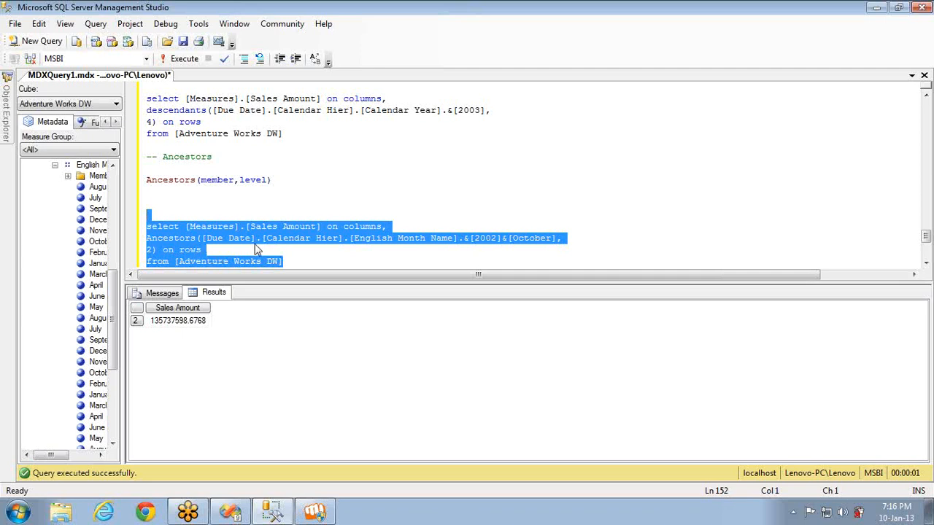
Step: Copy the 2003 Calendar Year member from the descendants query to below the Ancestors query and append .parent.parent.parent.parent
double_click(168, 241)
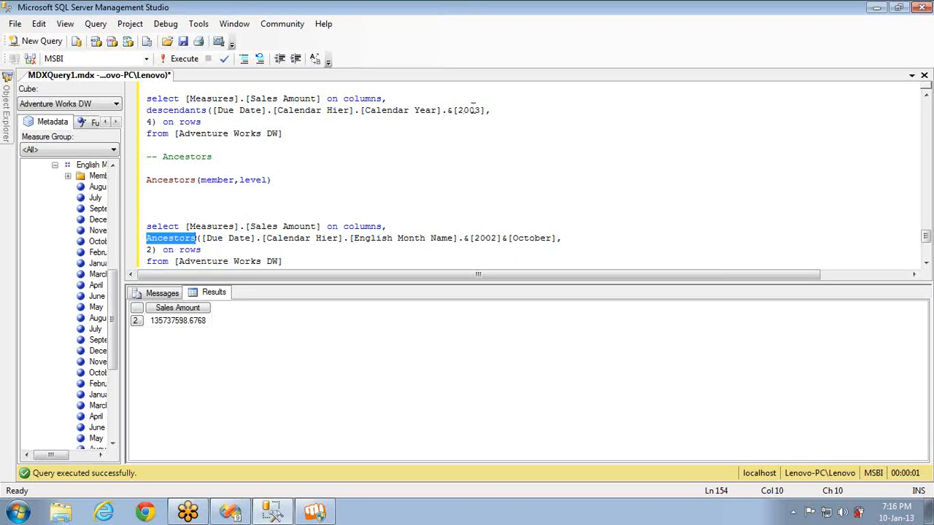
left_click(485, 110)
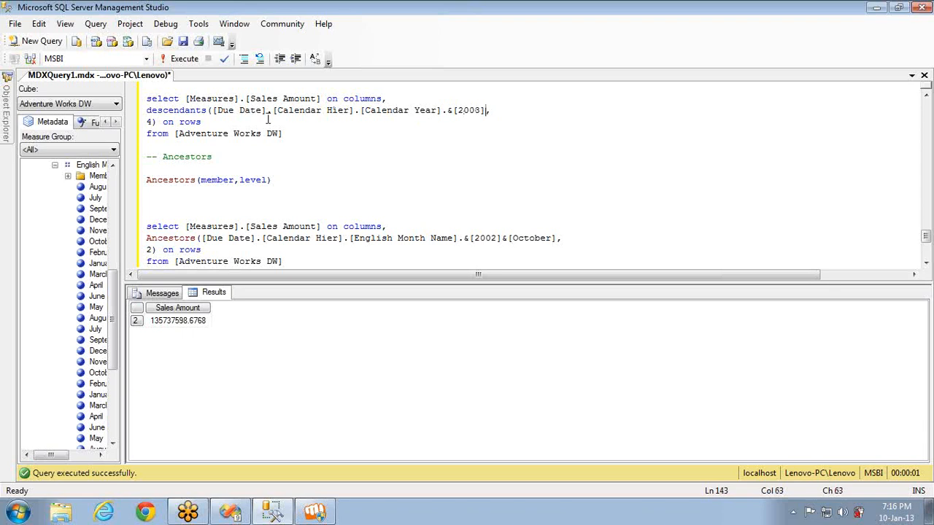
left_click(212, 110, "shift")
key("ctrl+c")
key("ctrl+End")
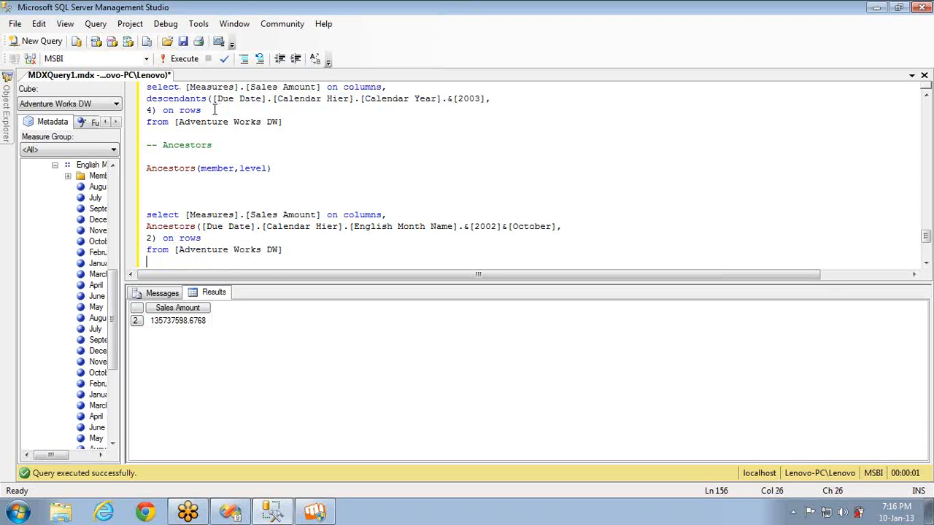
key("ctrl+v")
type(".p")
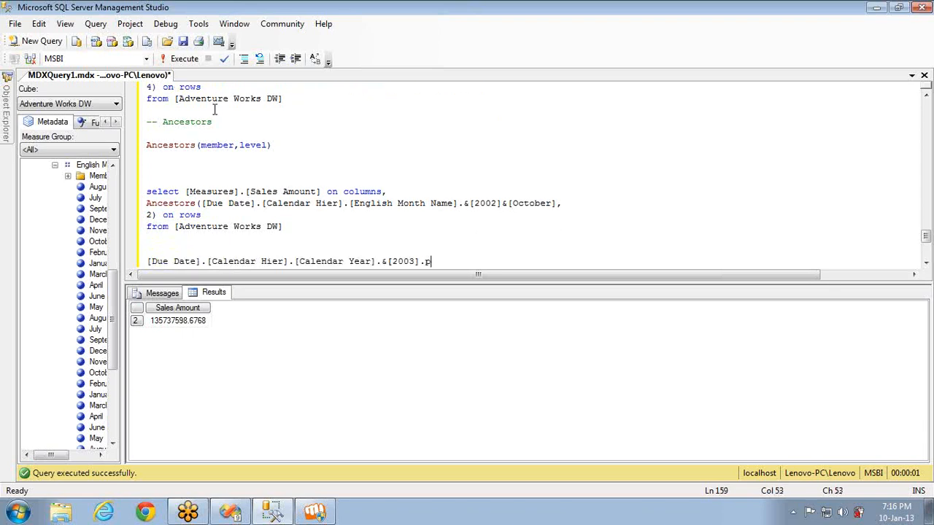
type("arent.parent.parent.parent")
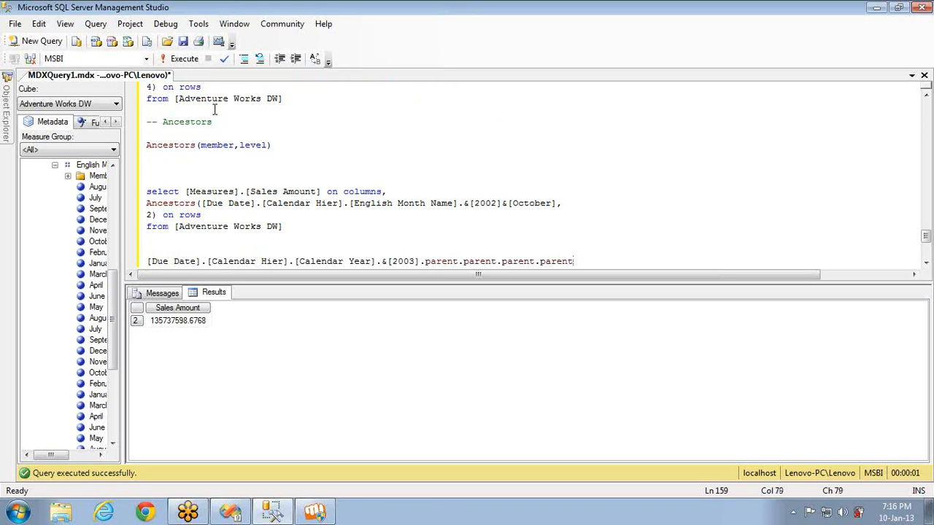
Step: Delete the 2003 .parent chain line below the Ancestors query and add the comment "-- Ascendants" in its place
key("shift+Home")
key("Delete")
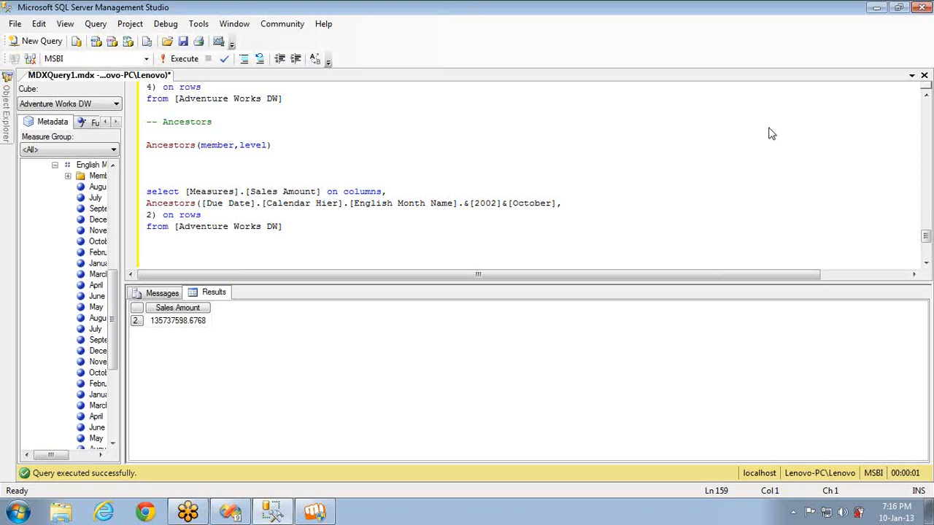
left_click(267, 252)
type("-- Ascendants")
key("Return")
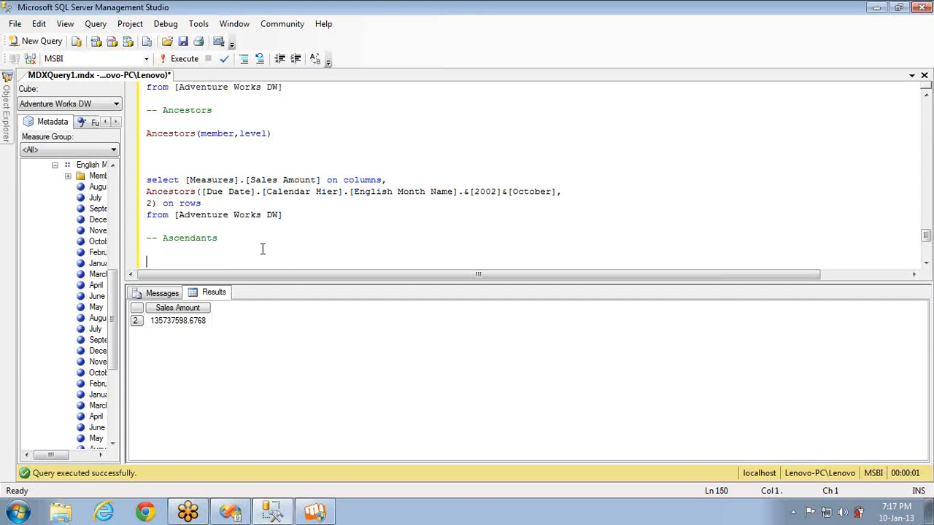
Step: Copy the whole Ancestors query for October 2002 to below the Ascendants comment
left_click(284, 214)
key("shift+Home")
key("shift+Up")
key("shift+Up")
key("shift+Up")
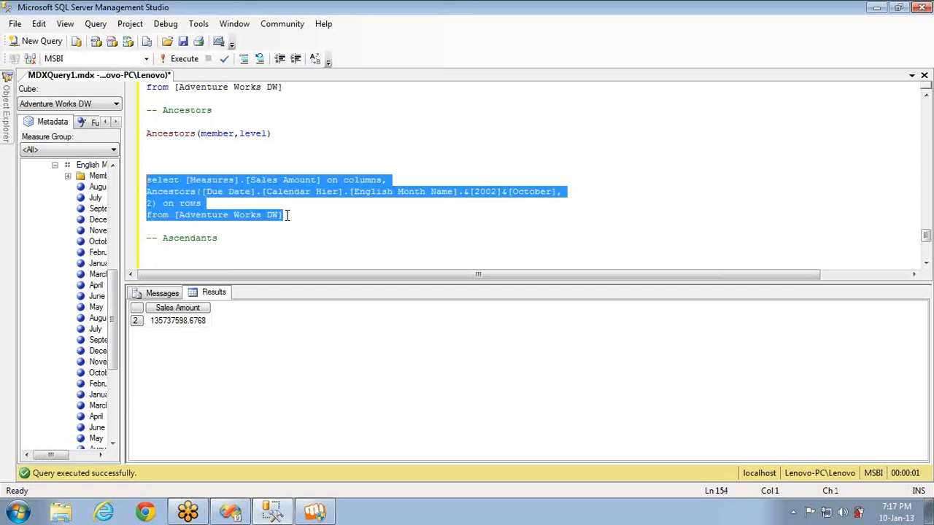
key("ctrl+c")
left_click(287, 216)
key("Down")
key("Down")
key("Down")
key("Down")
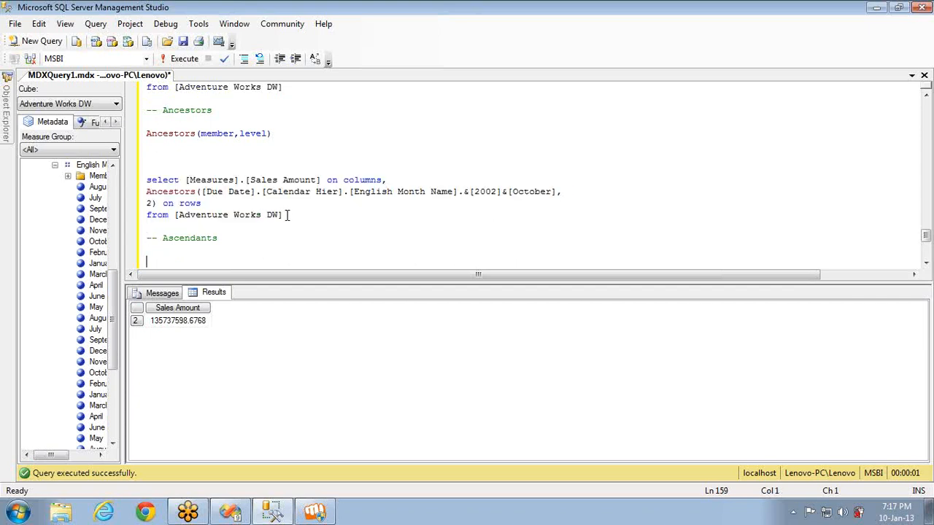
key("ctrl+v")
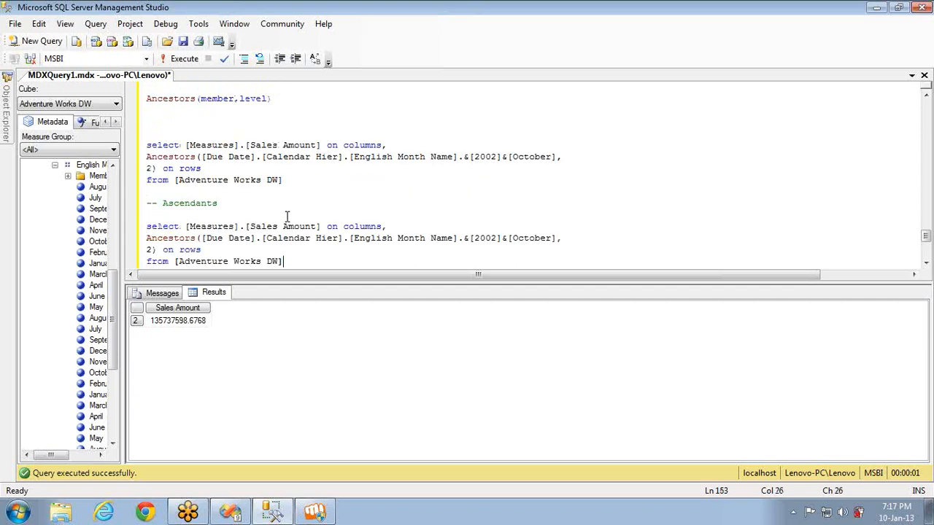
Step: In the copied query, remove the distance argument with its comma and replace the function Ancestors with Ascendants
left_click(152, 249)
key("BackSpace")
key("BackSpace")
key("BackSpace")
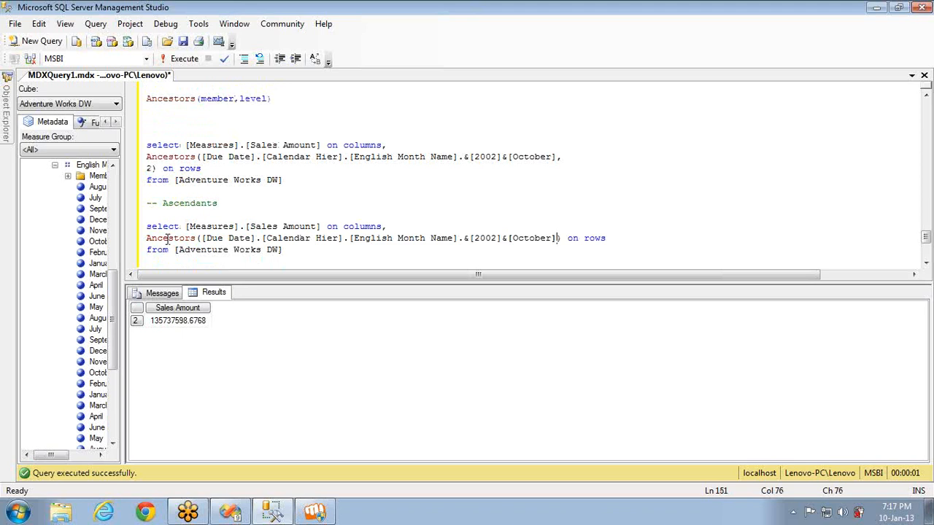
double_click(168, 240)
type("Ascendants")
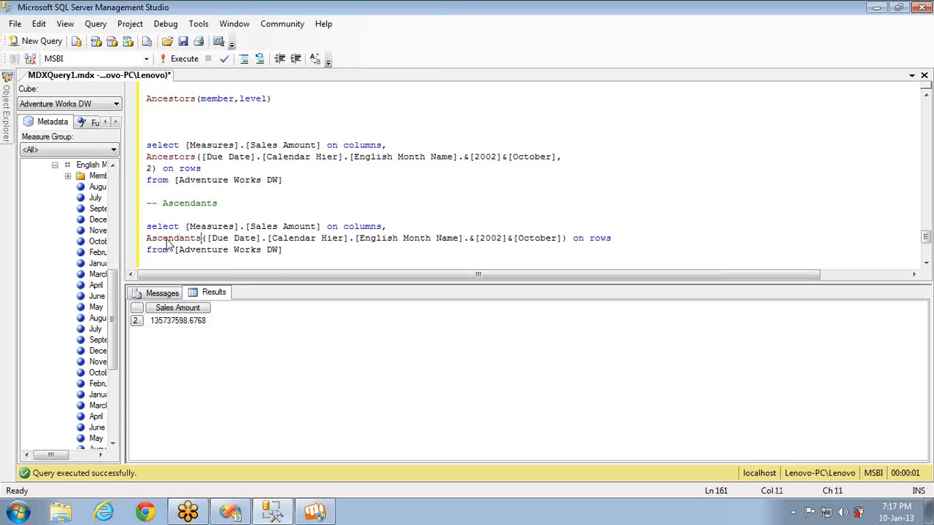
Step: Execute only the Ascendants query for October 2002 and go through its result rows up to All
double_click(536, 237)
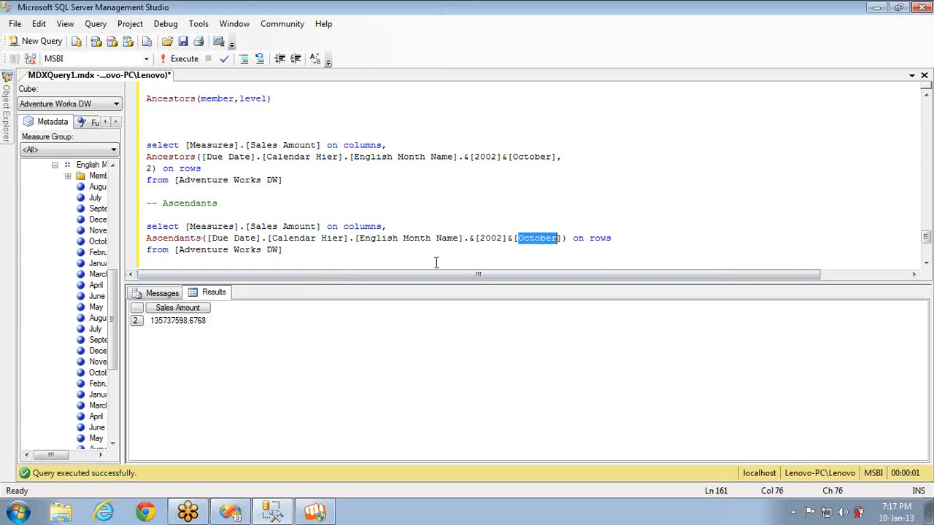
key("Down")
key("shift+Home")
key("shift+Up")
key("shift+Up")
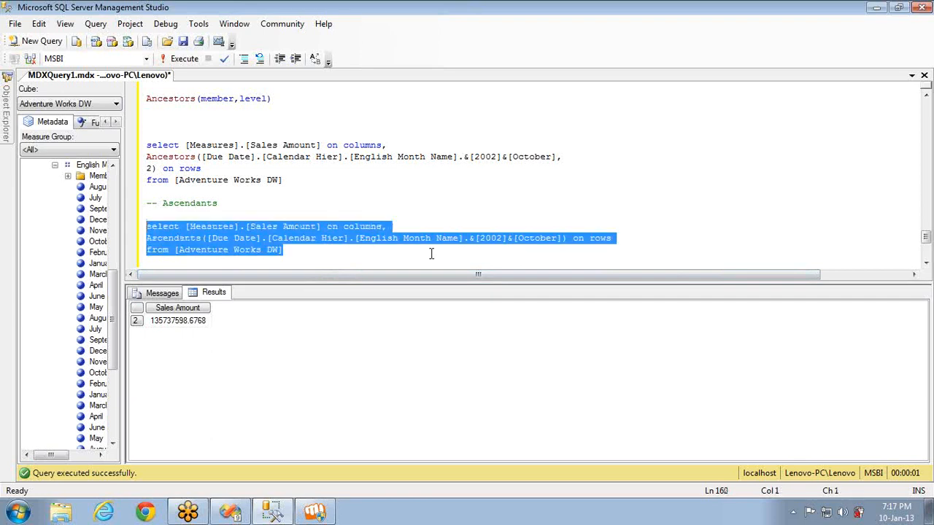
key("F5")
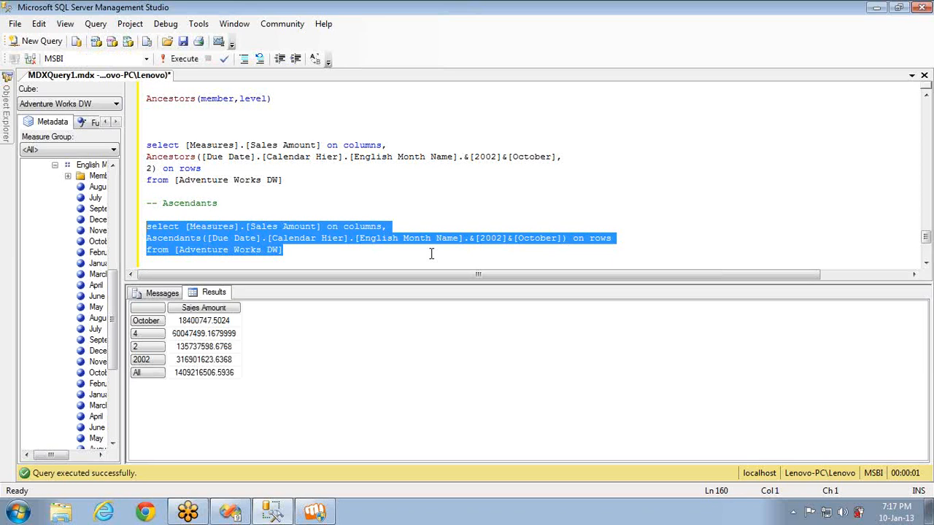
left_click(156, 322)
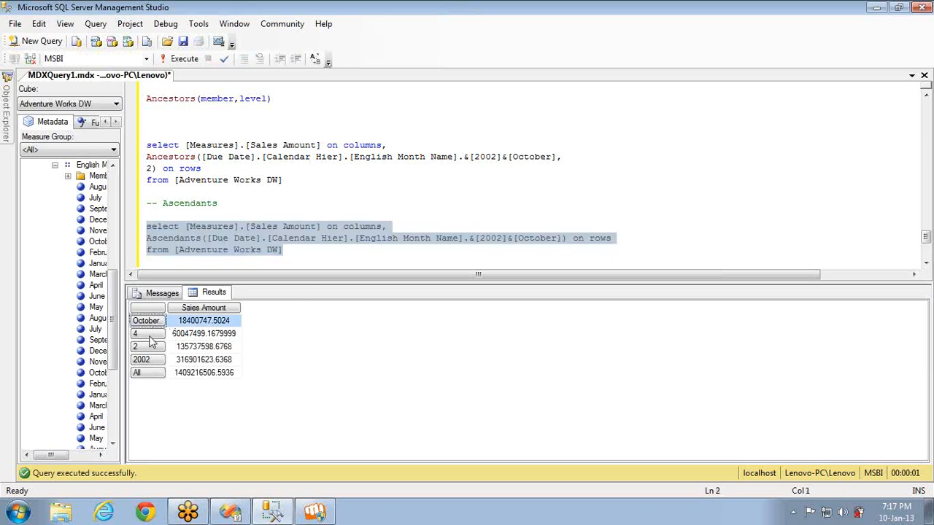
left_click(150, 336)
left_click(148, 348)
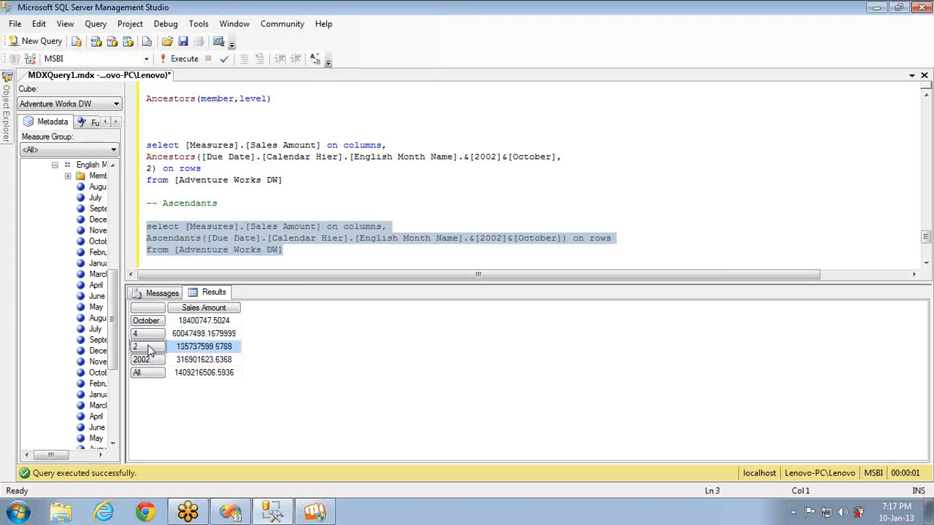
left_click(149, 359)
left_click(149, 373)
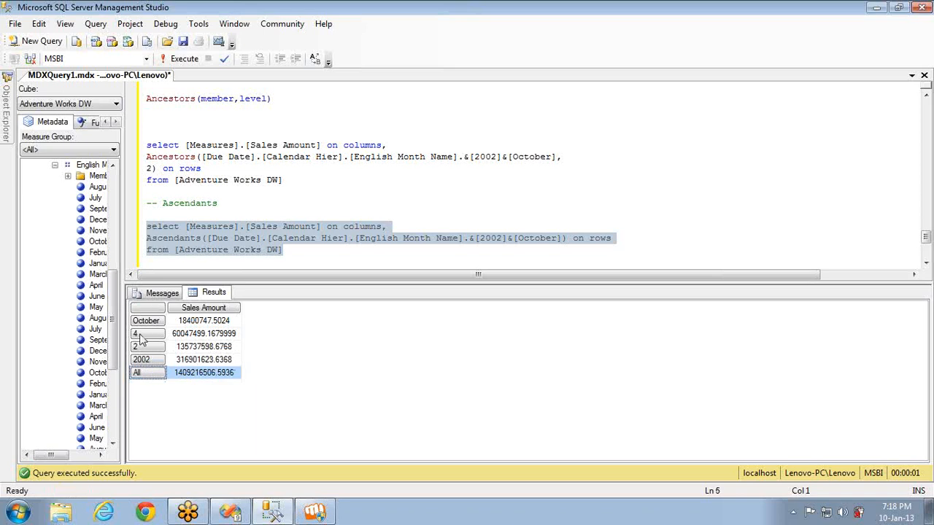
Step: Duplicate the October Ascendants query a few lines below itself
left_click(294, 252)
key("shift+Home")
key("shift+Up")
key("shift+Up")
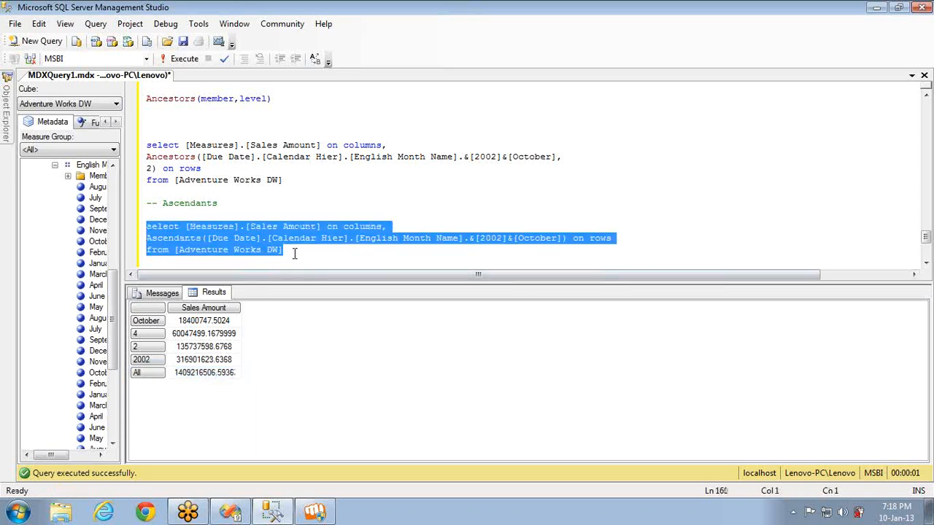
key("ctrl+c")
left_click(294, 252)
key("Return")
key("Return")
key("Return")
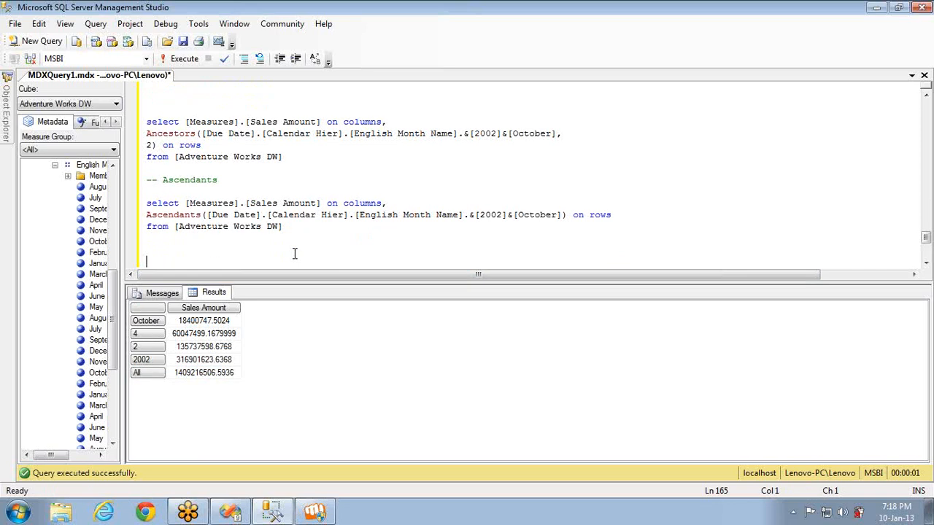
key("ctrl+v")
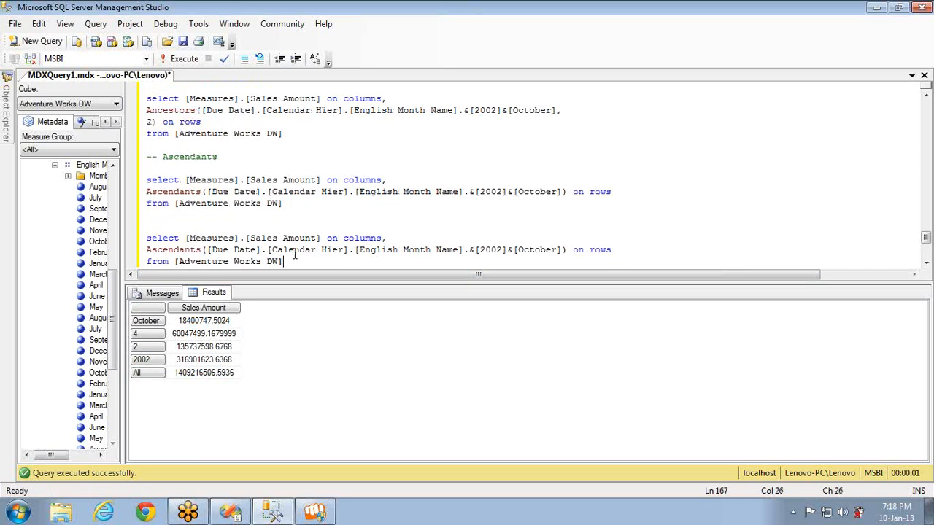
Step: Change the month in the duplicated Ascendants query to June, execute only that query and go through its result rows
left_click(564, 249)
double_click(552, 253)
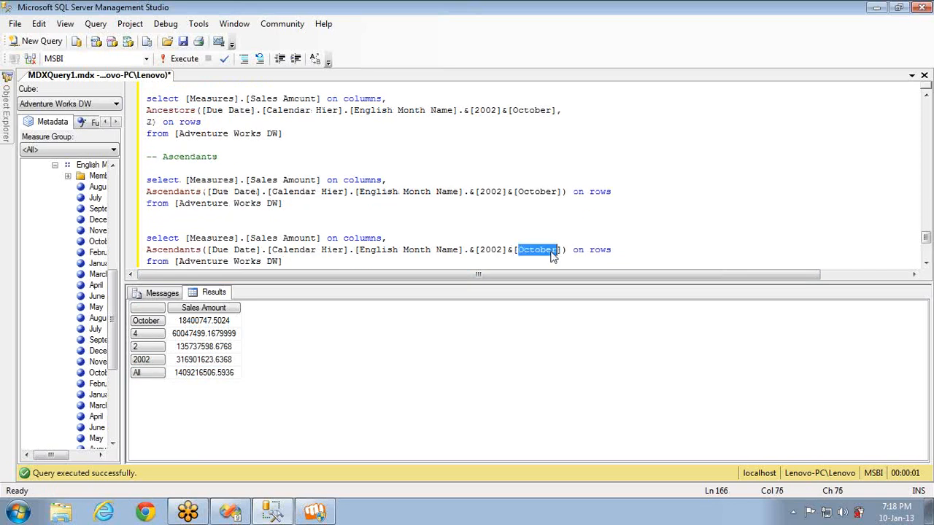
type("June")
key("Down")
key("shift+Home")
key("shift+Up")
key("shift+Up")
key("F5")
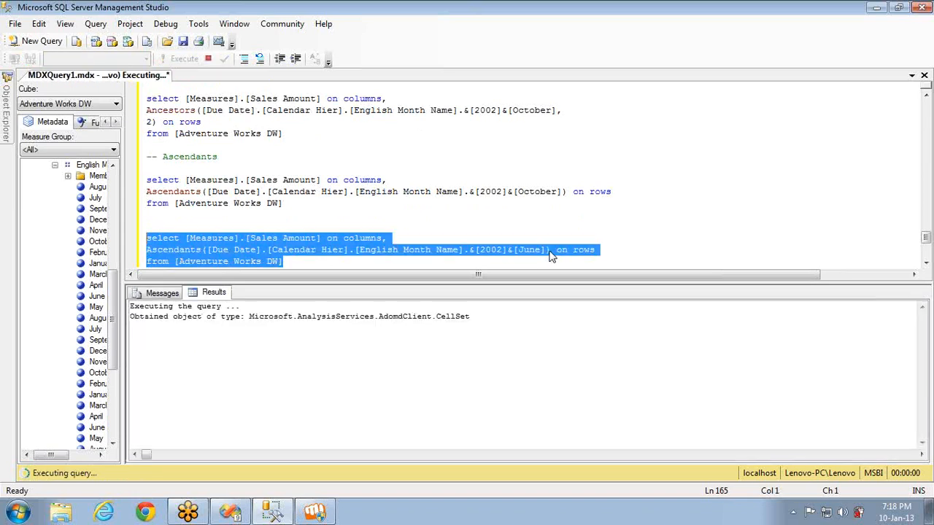
left_click(141, 337)
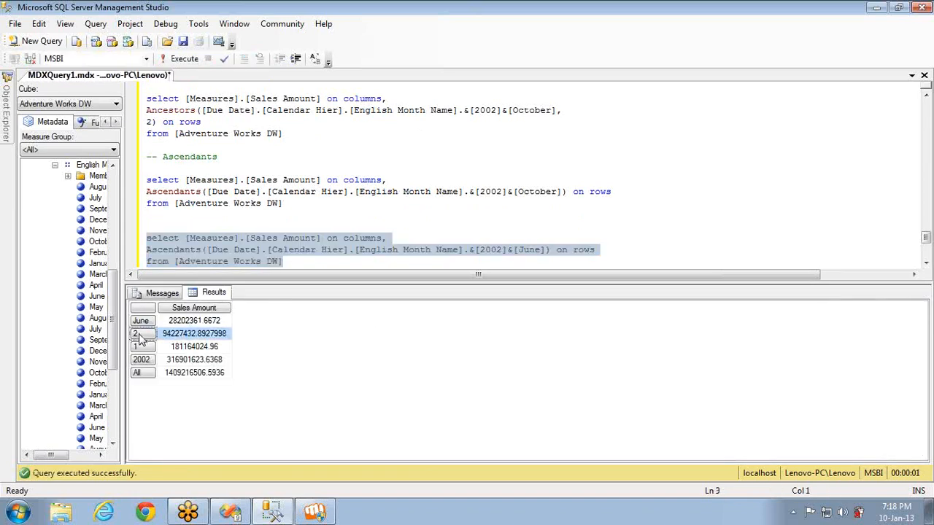
left_click(142, 348)
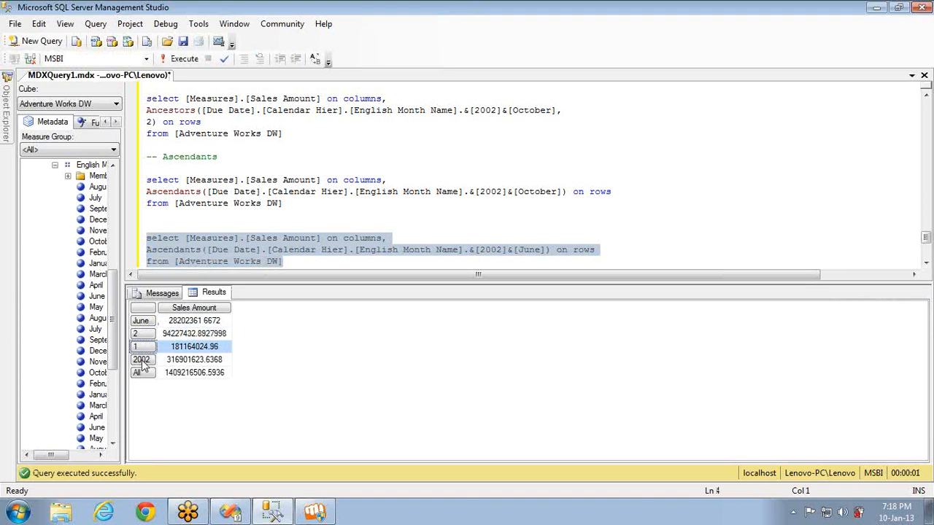
left_click(144, 360)
left_click(141, 373)
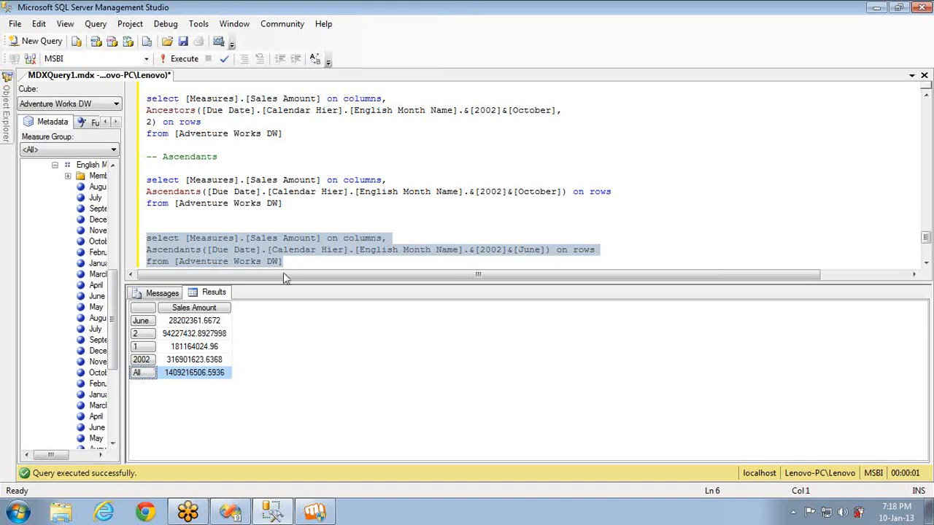
Step: Add the comment "-- Hierarchize" below the June Ascendants query
left_click(285, 261)
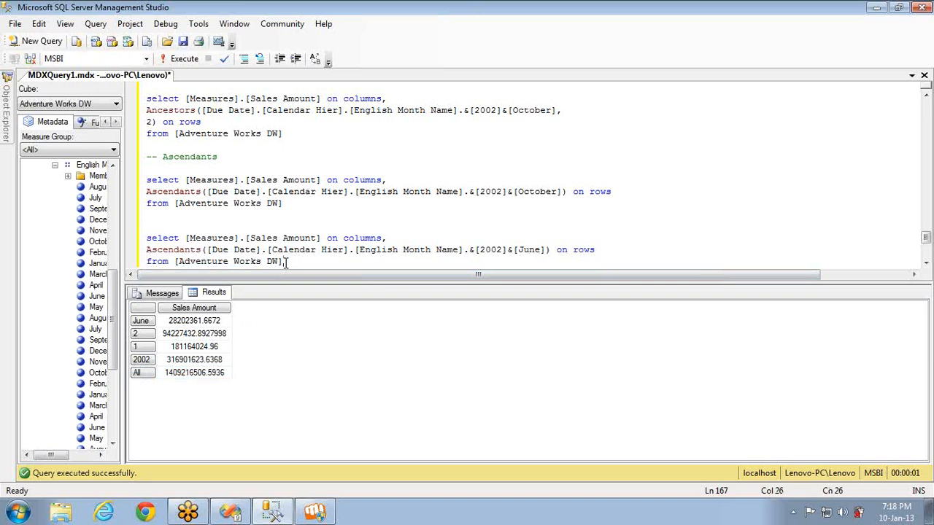
key("Return")
key("Return")
type("-- Hierarchiz")
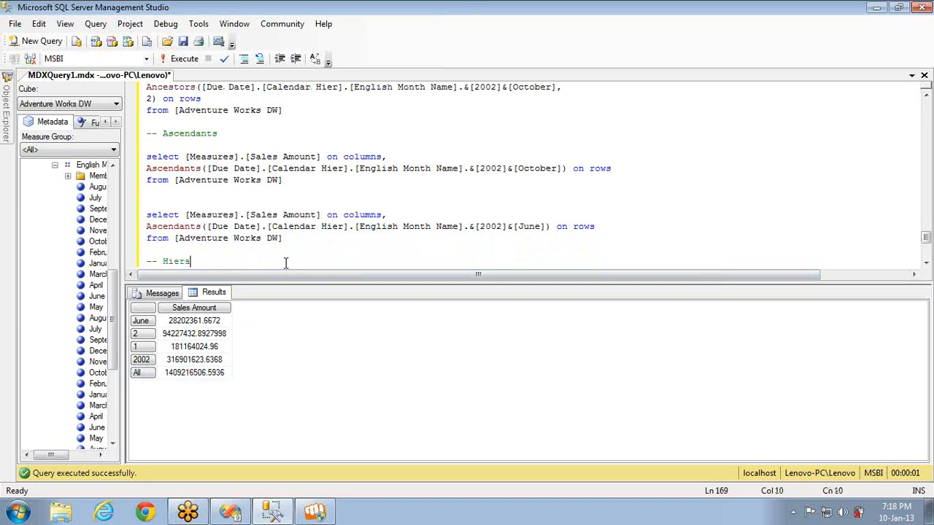
type("e")
Step: Copy the June Ascendants query to below the Hierarchize comment
triple_click(290, 240)
key("shift+Home")
key("shift+Up")
key("shift+Up")
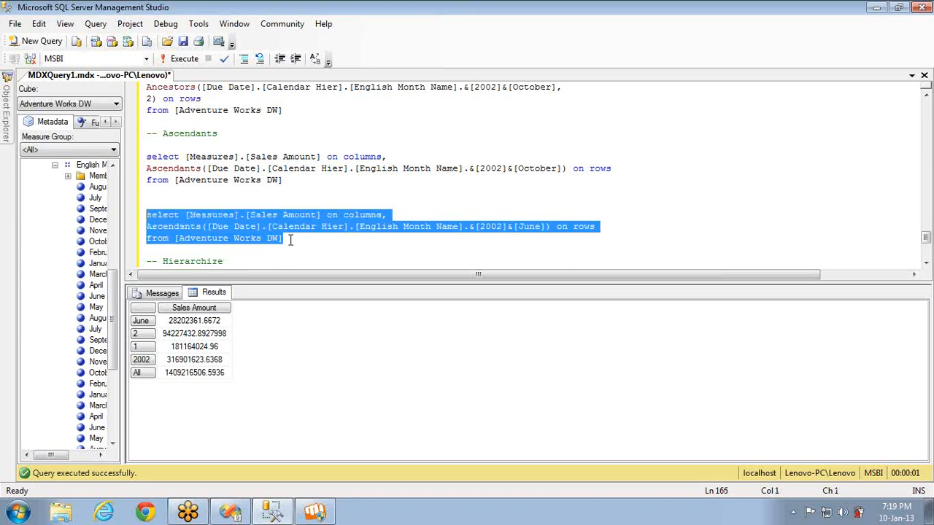
key("ctrl+c")
left_click(259, 262)
key("Return")
key("Return")
key("ctrl+v")
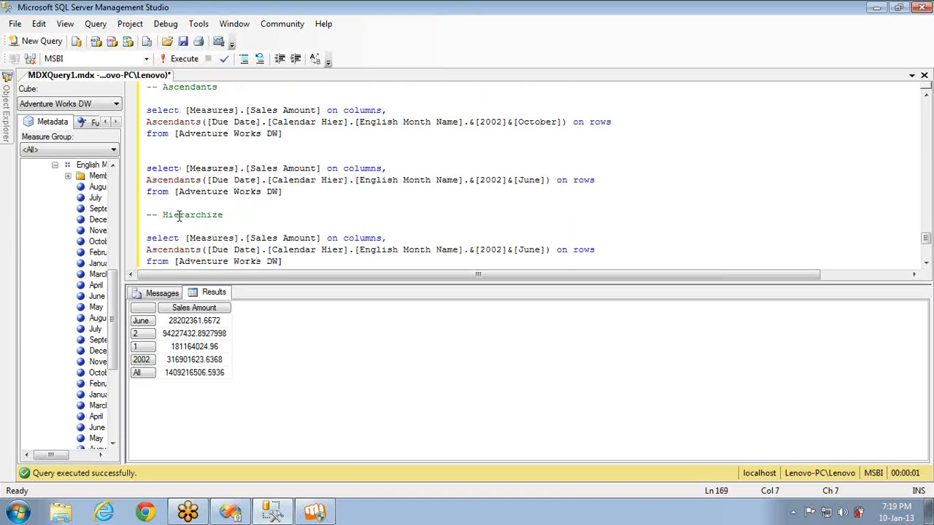
Step: Wrap the Ascendants expression in the copied query in a Hierarchize function, including its closing parenthesis
double_click(178, 216)
left_click(158, 249)
key("ctrl+v")
type("(")
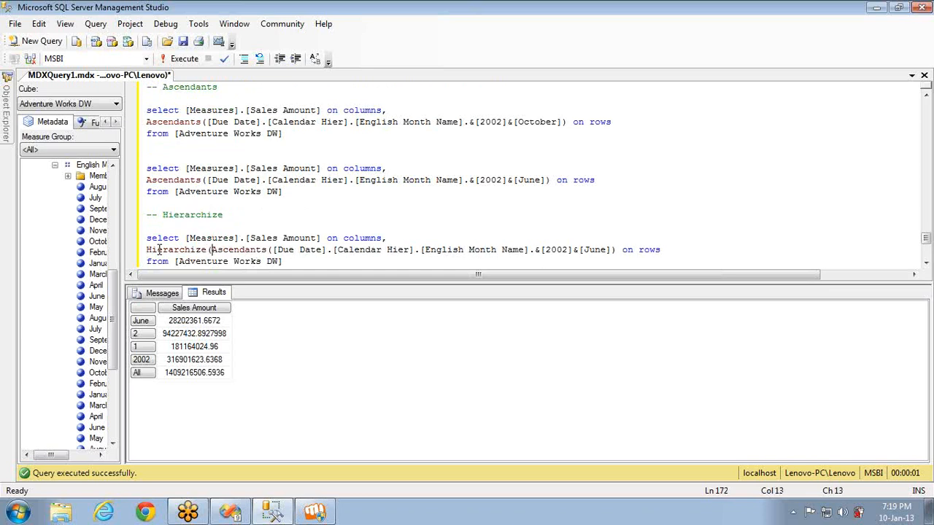
left_click(615, 252)
type(")")
Step: Execute only the Hierarchize query and add blank lines below it
key("Down")
key("End")
key("shift+Home")
key("shift+Up")
key("shift+Up")
key("shift+Up")
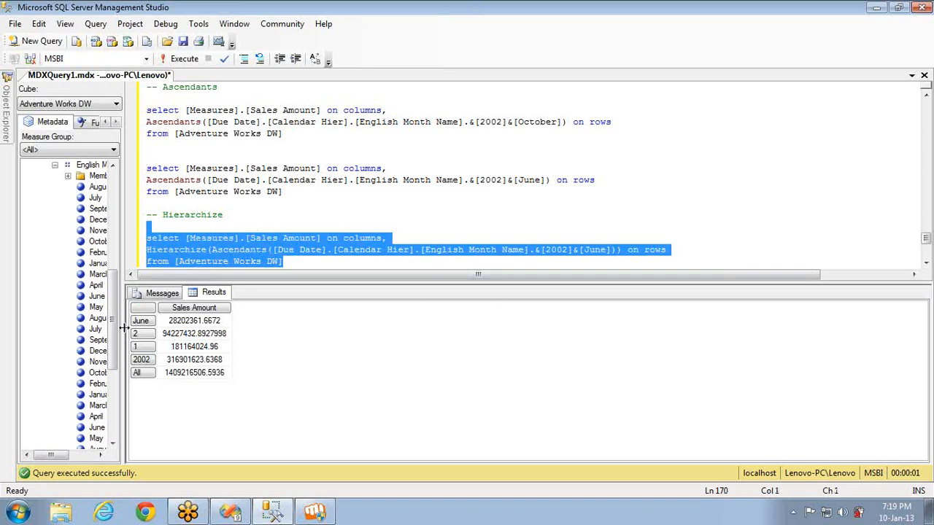
key("F5")
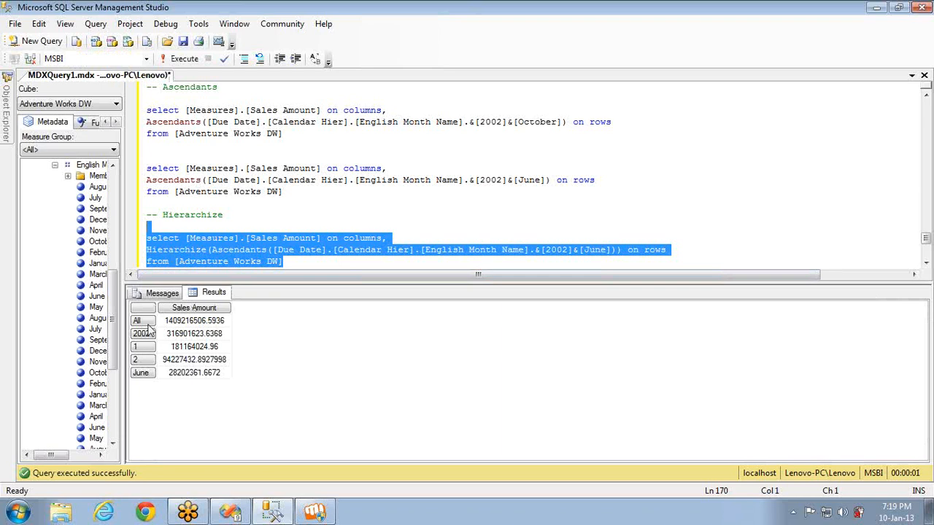
double_click(180, 251)
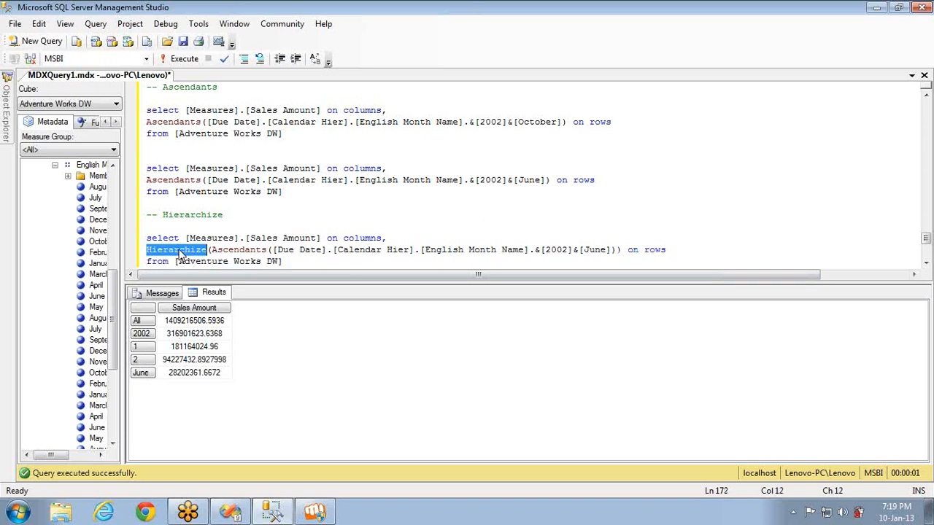
key("ctrl+End")
key("Return")
key("Return")
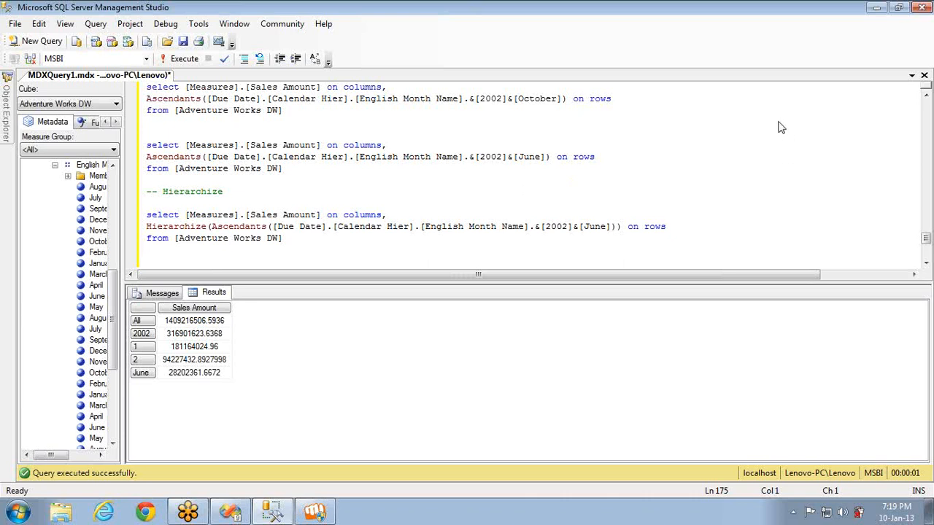
left_click(371, 240)
key("Return")
key("Return")
double_click(603, 228)
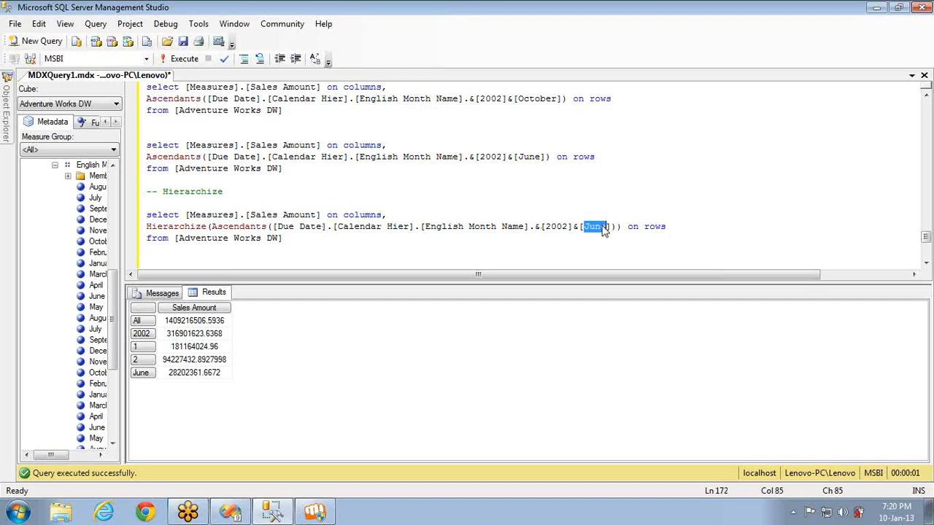
left_click(316, 242)
key("shift+Home")
key("Down")
key("Down")
type("Hierarchize")
key("shift+Home")
key("BackSpace")
Step: Duplicate the Hierarchize query below itself at the end of the script
key("Up")
key("Up")
key("End")
key("shift+Home")
key("shift+Up")
key("shift+Up")
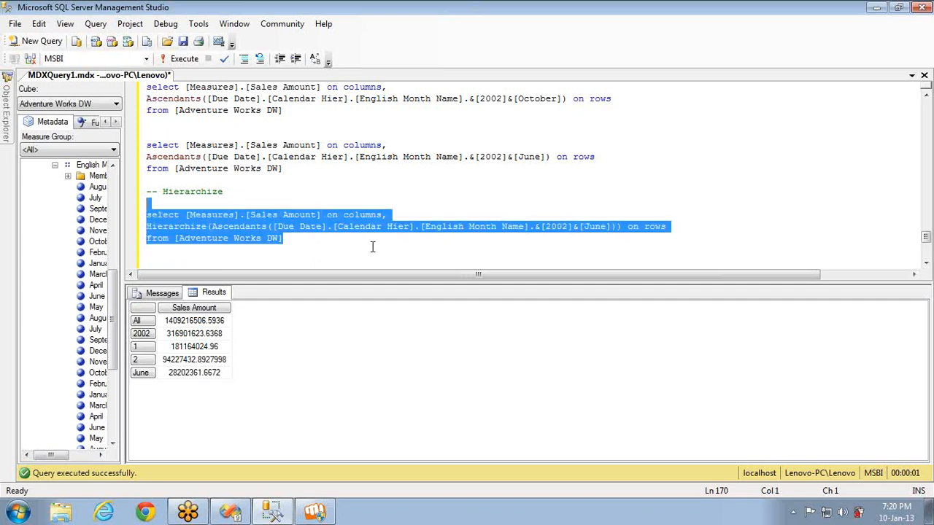
key("ctrl+c")
left_click(372, 246)
key("Return")
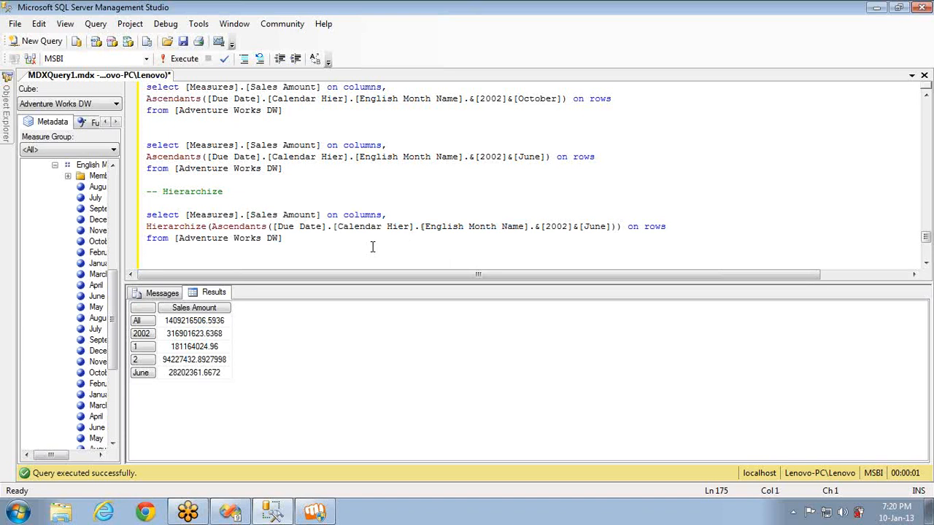
key("ctrl+v")
Step: Strip the Hierarchize and Ascendants wrappers from the duplicated query, keeping only the June 2002 member on rows
left_click(621, 250)
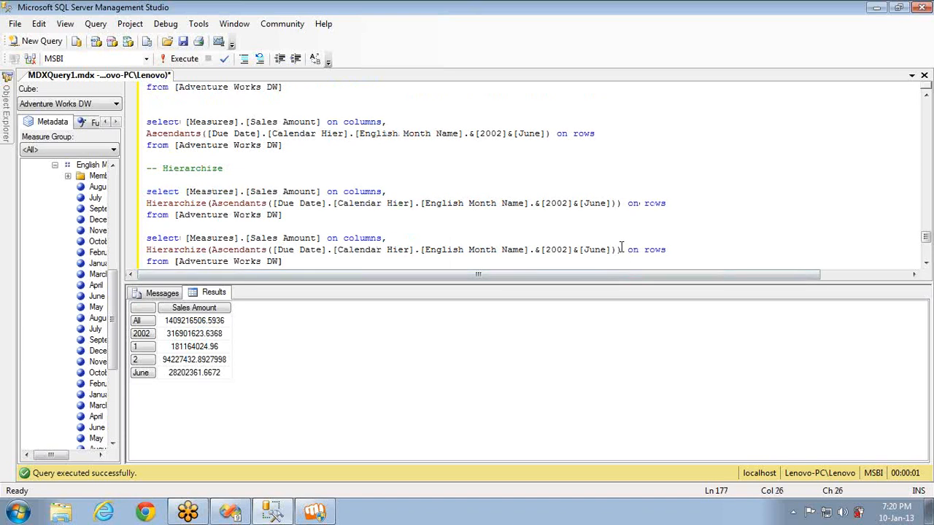
key("BackSpace")
key("BackSpace")
left_click(273, 249)
key("shift+Home")
key("Delete")
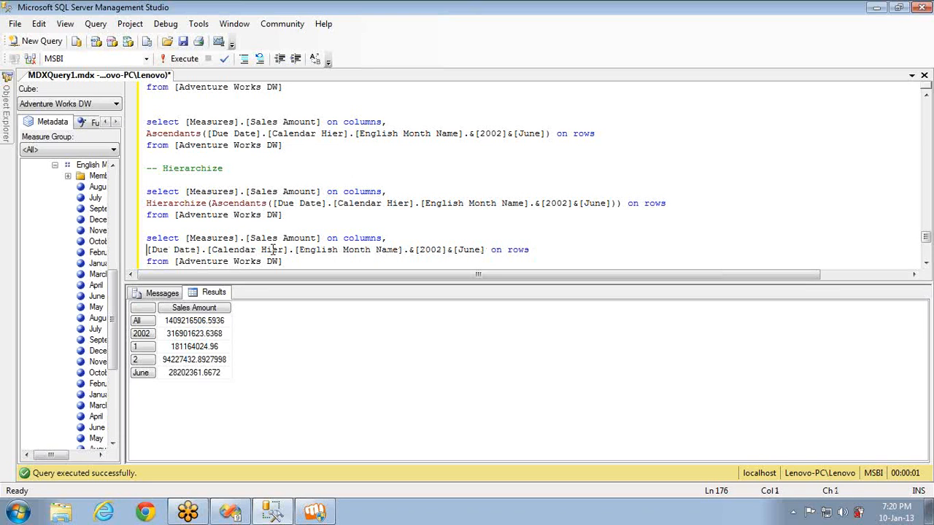
Step: Switch to Visual Studio, cancel the Key Columns dialog and open the Time dimension's Calendar Hier member browser
double_click(471, 252)
left_click(239, 515)
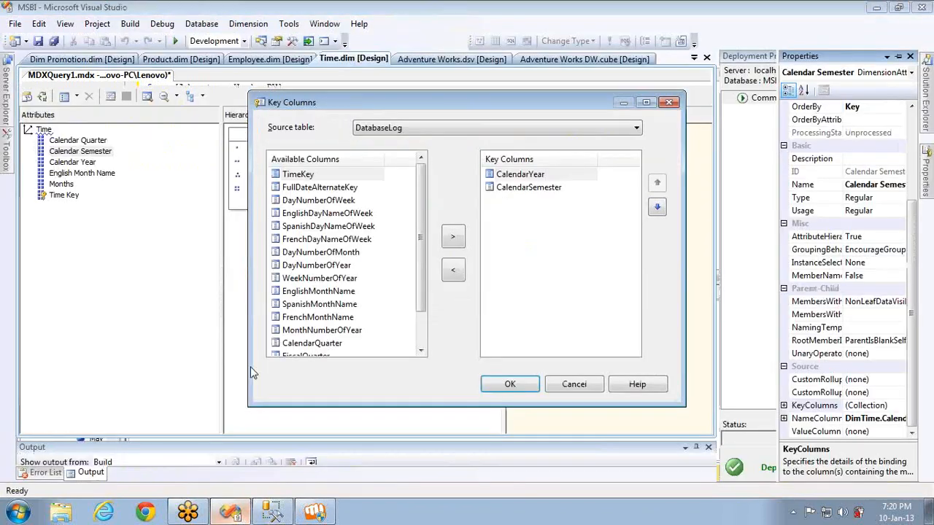
left_click(574, 385)
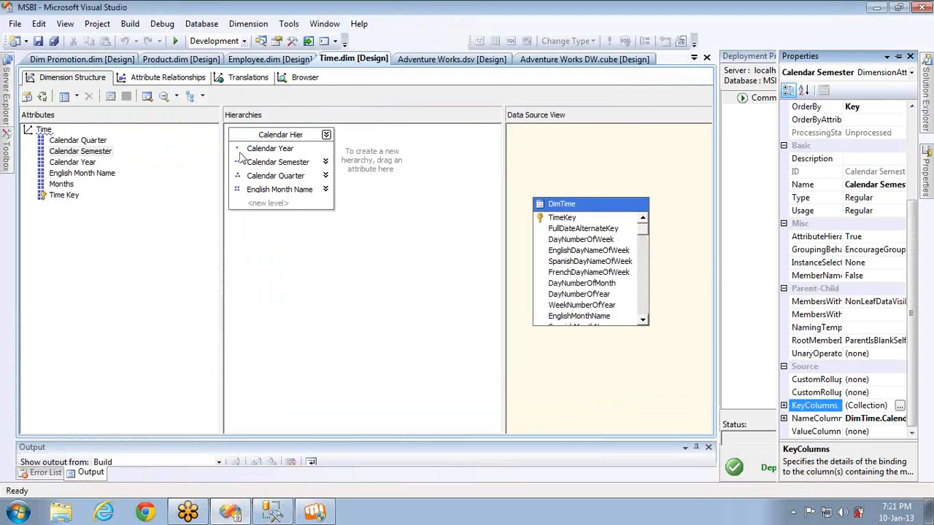
left_click(301, 77)
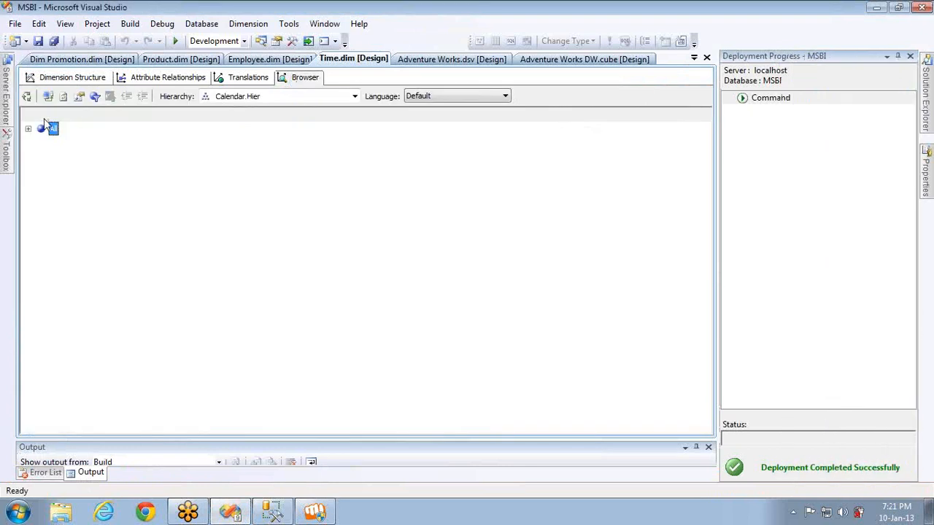
Step: Expand 2002, semester 1, quarter 2 in the Calendar Hier and examine June alongside the other months of that quarter
left_click(29, 129)
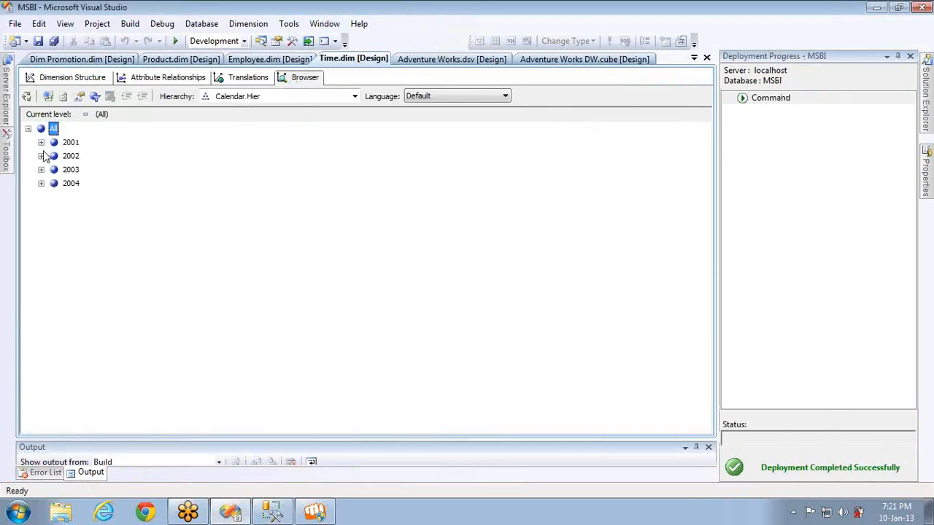
left_click(42, 155)
left_click(54, 170)
left_click(67, 197)
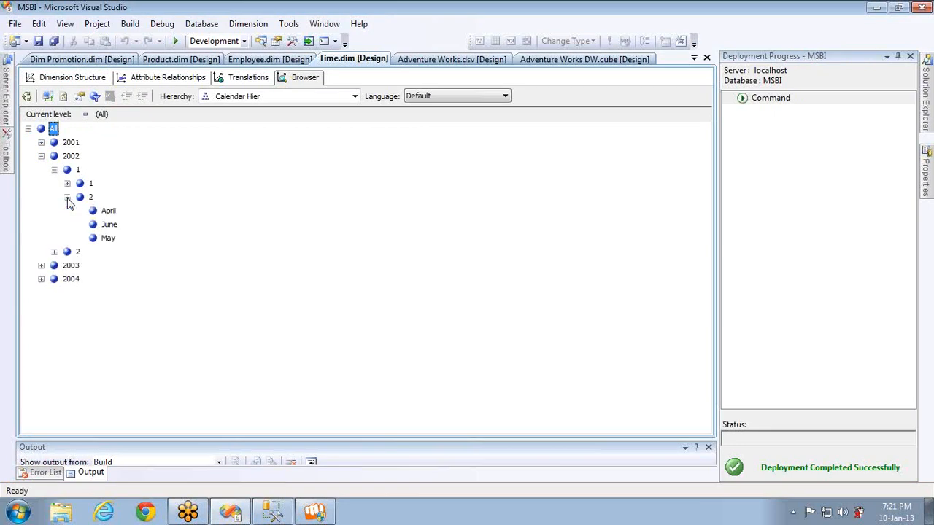
left_click(108, 226)
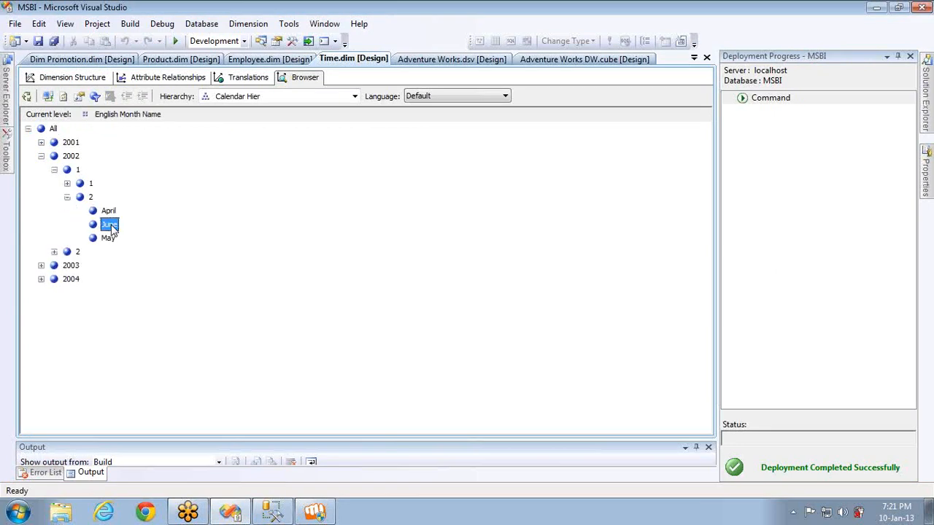
left_click(108, 211)
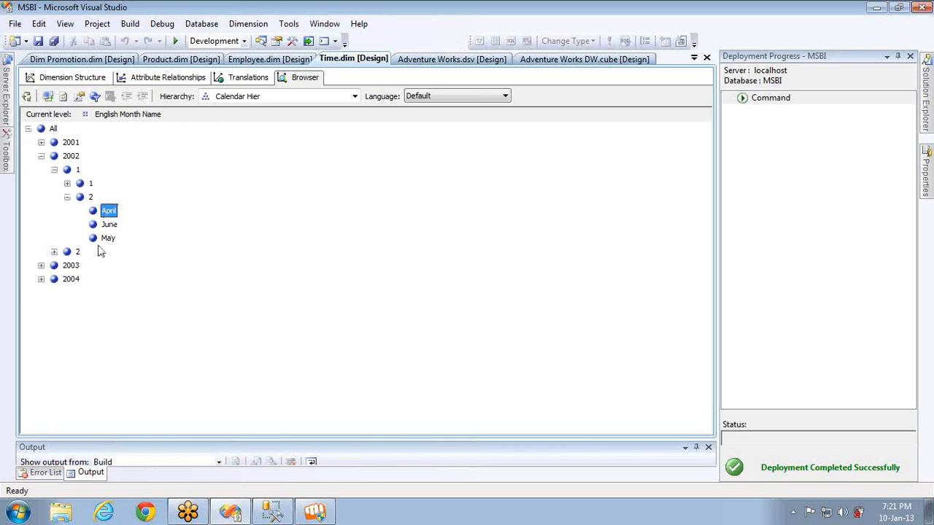
left_click(107, 241)
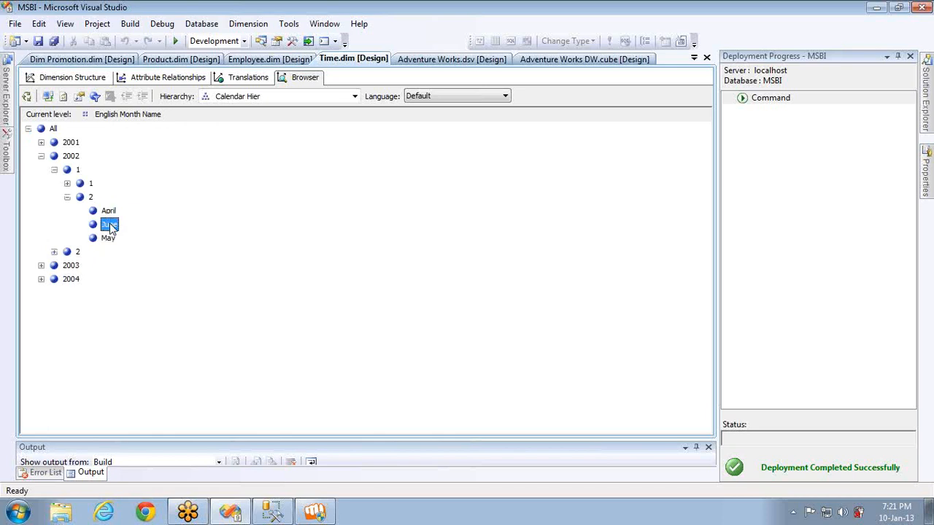
Step: Examine the months under both quarters of semester 1 in 2002, collapsing back up through the levels to All
left_click(68, 183)
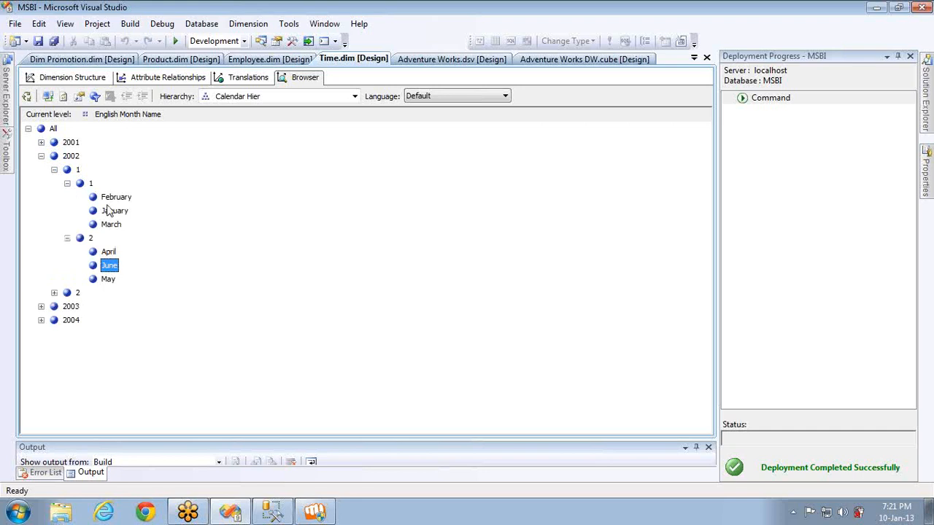
left_click(67, 184)
left_click(67, 197)
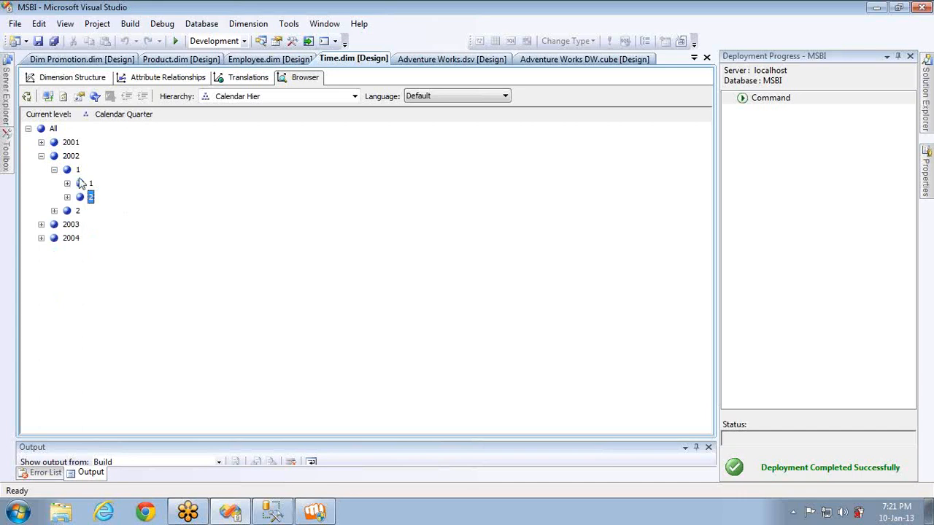
left_click(77, 169)
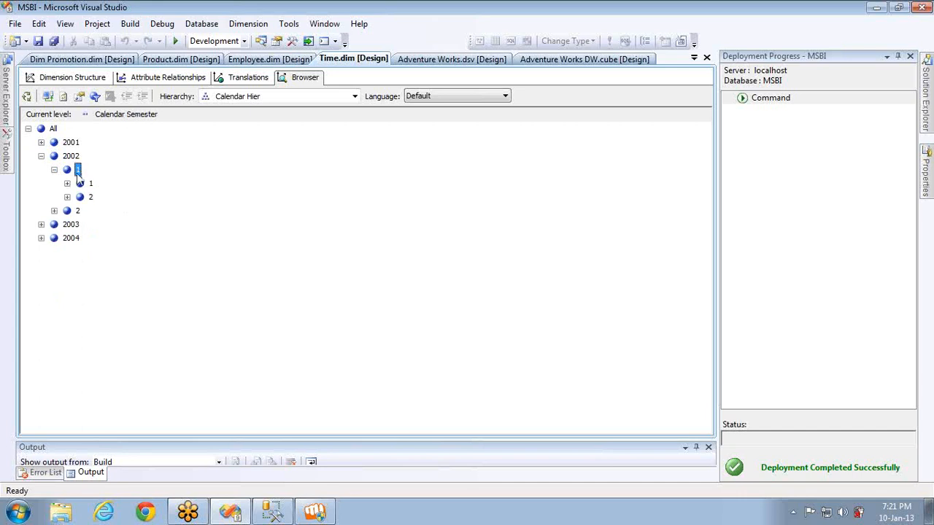
left_click(67, 197)
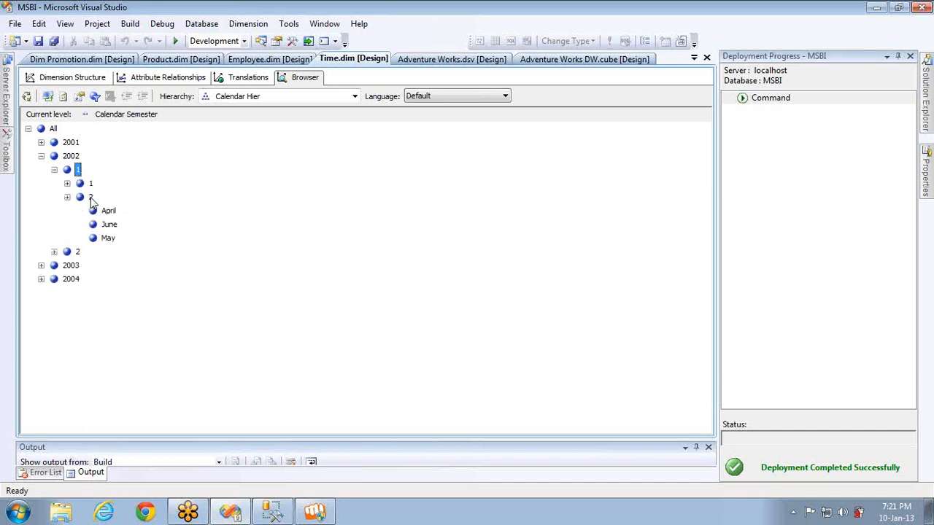
left_click(89, 197)
left_click(68, 183)
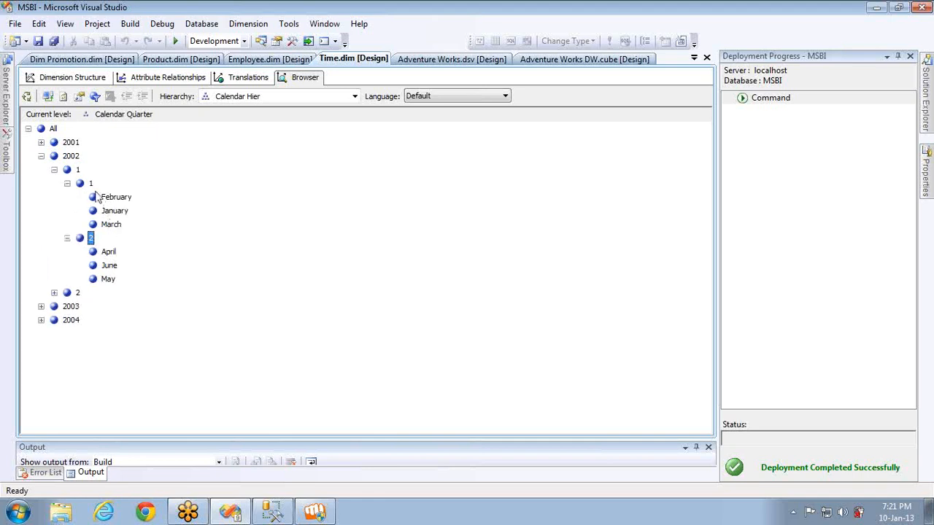
left_click(91, 184)
left_click(67, 183)
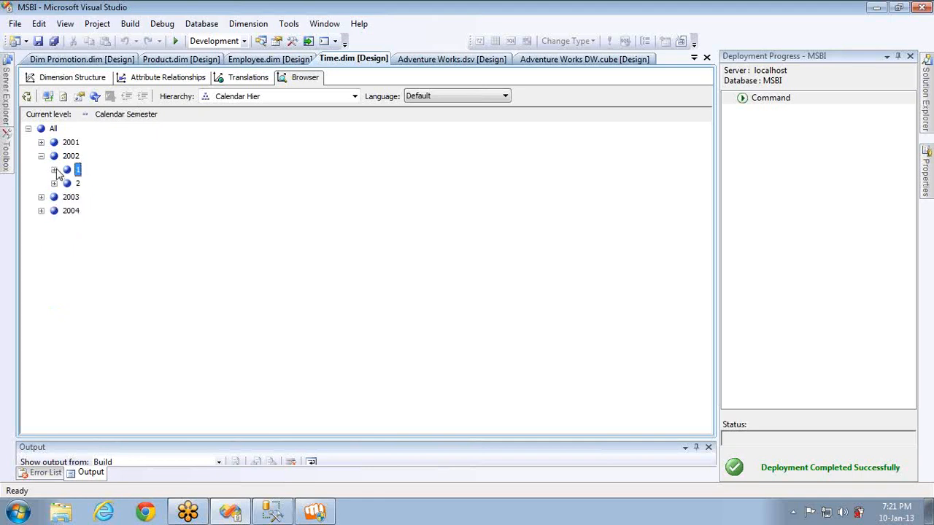
left_click(41, 156)
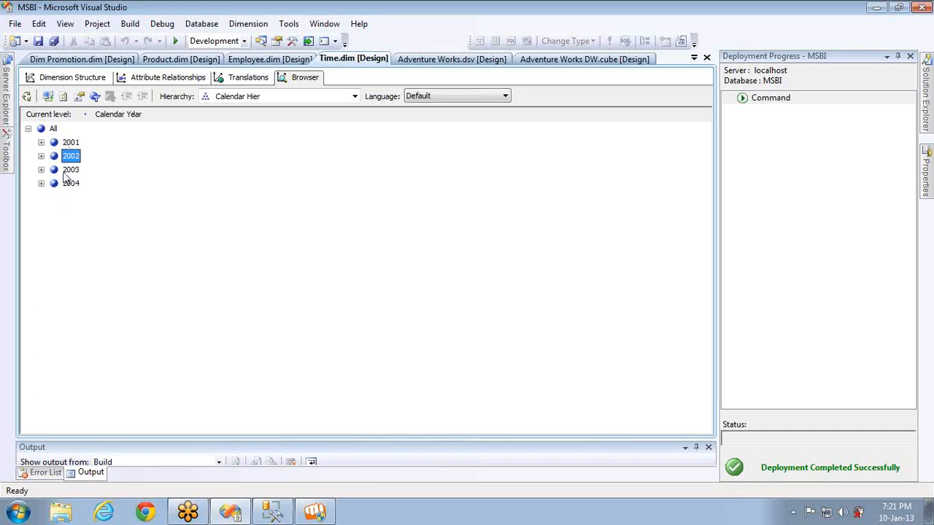
left_click(53, 129)
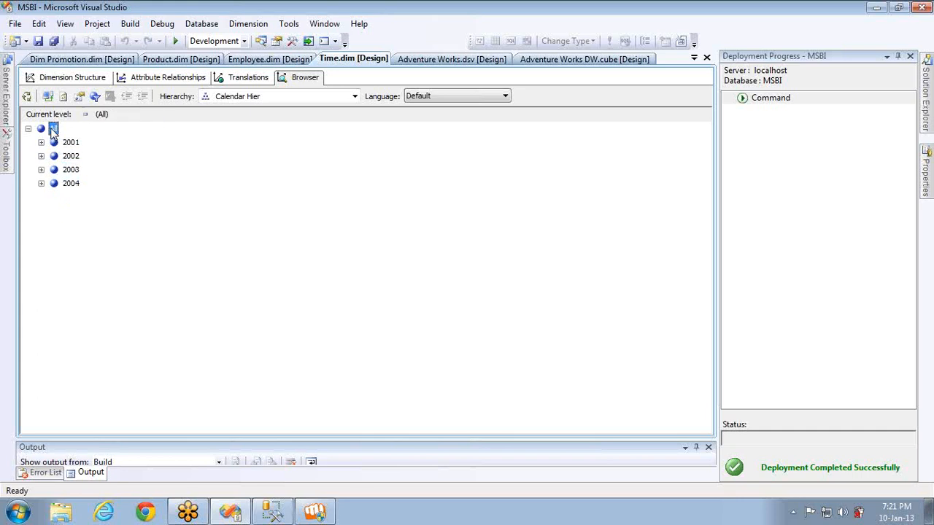
Step: Expand 2004 down to the first quarter's months and select January
left_click(40, 183)
left_click(54, 197)
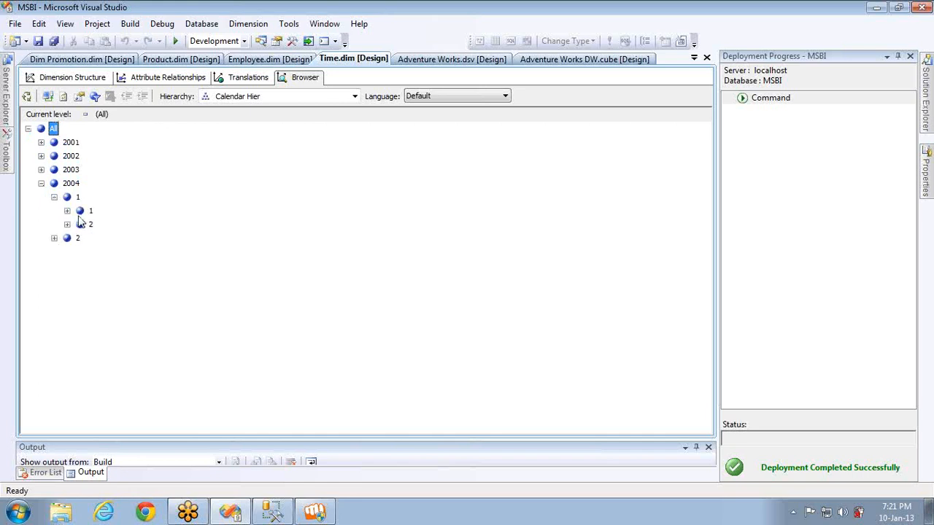
left_click(68, 212)
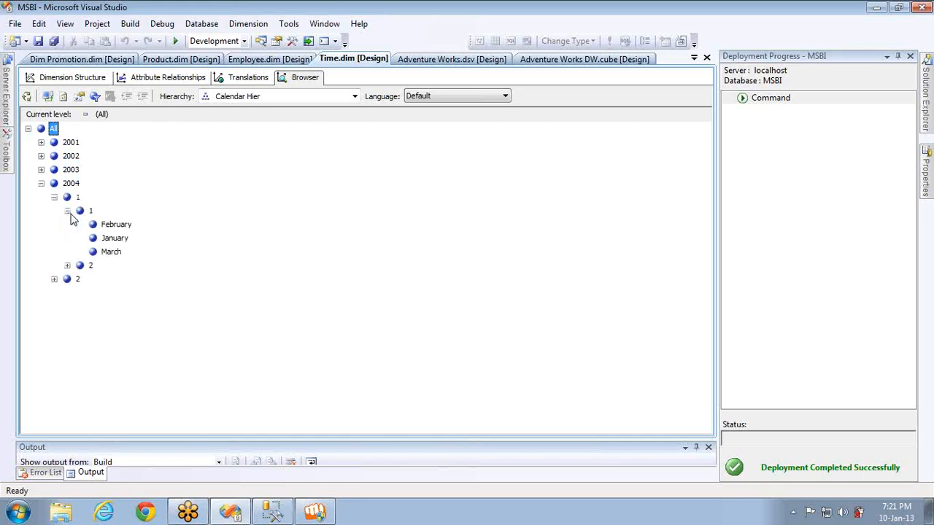
left_click(123, 238)
Step: Switch back to SQL Server Management Studio and append .parent.children to the June 2002 member in the last query
key("alt+Tab")
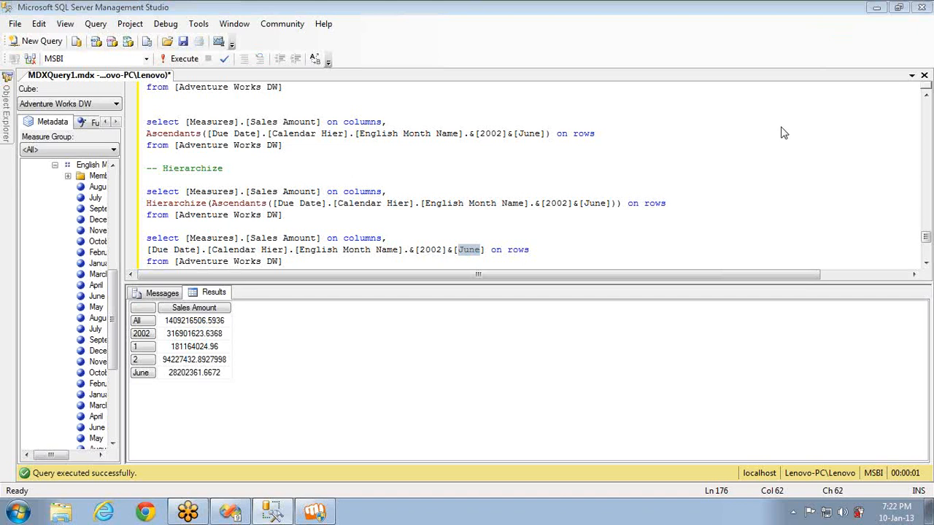
left_click(488, 250)
type(".apre on")
key("BackSpace")
key("BackSpace")
key("BackSpace")
key("BackSpace")
key("BackSpace")
type("parent")
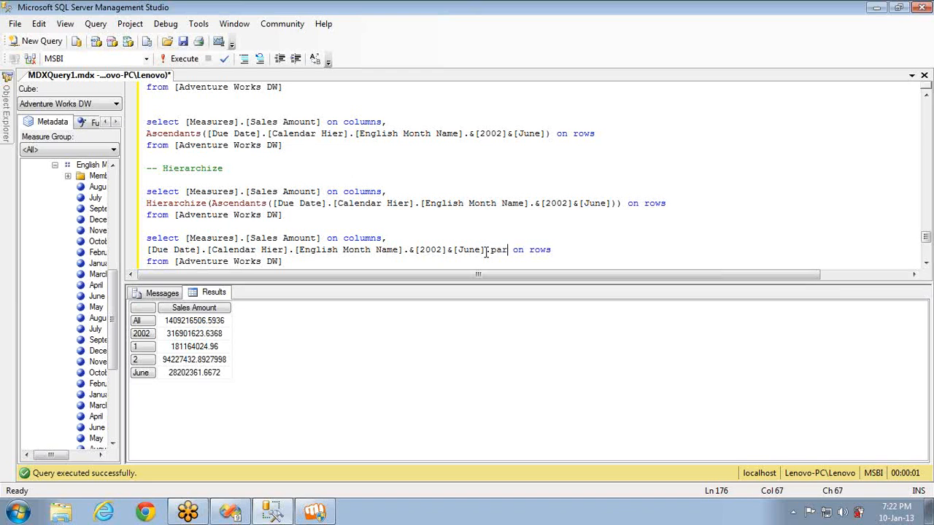
type(".children")
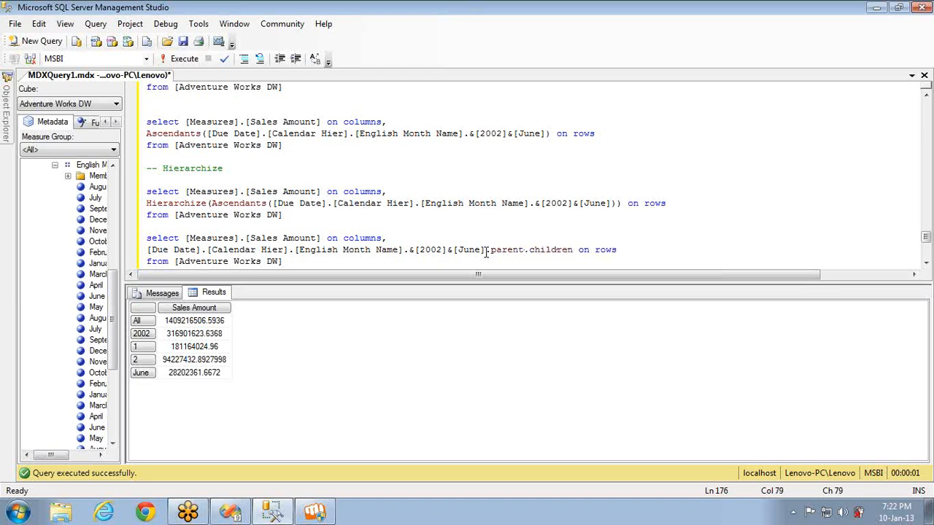
Step: Execute only the June 2002 parent.children query
double_click(469, 250)
double_click(504, 250)
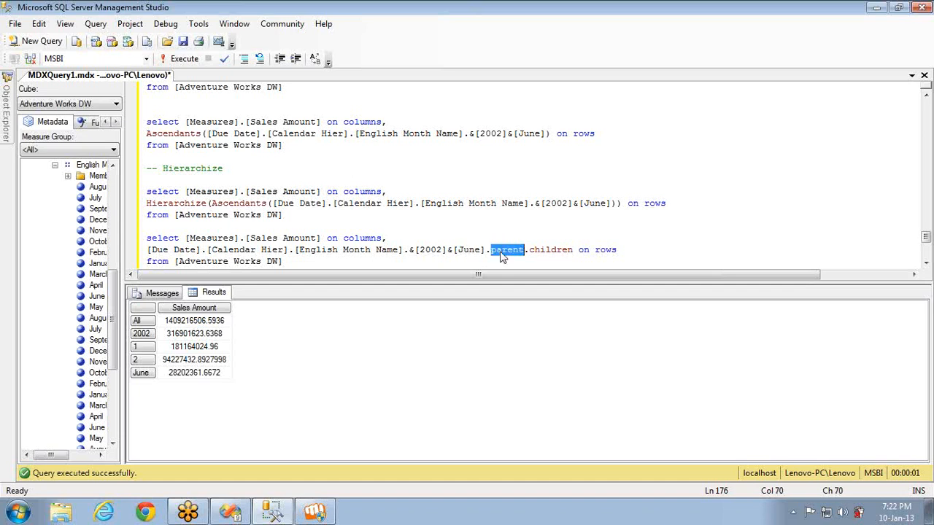
double_click(547, 251)
left_click(479, 260)
key("shift+Home")
key("shift+Up")
key("shift+Up")
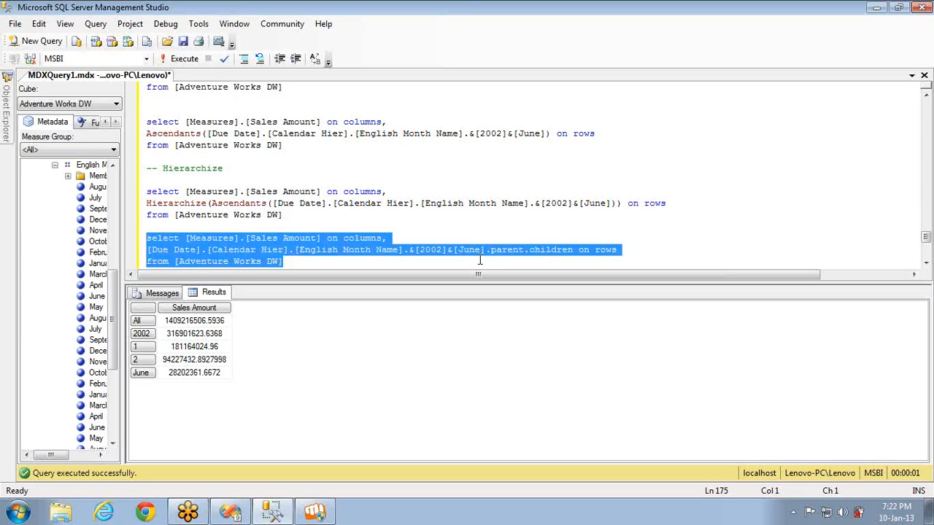
key("F5")
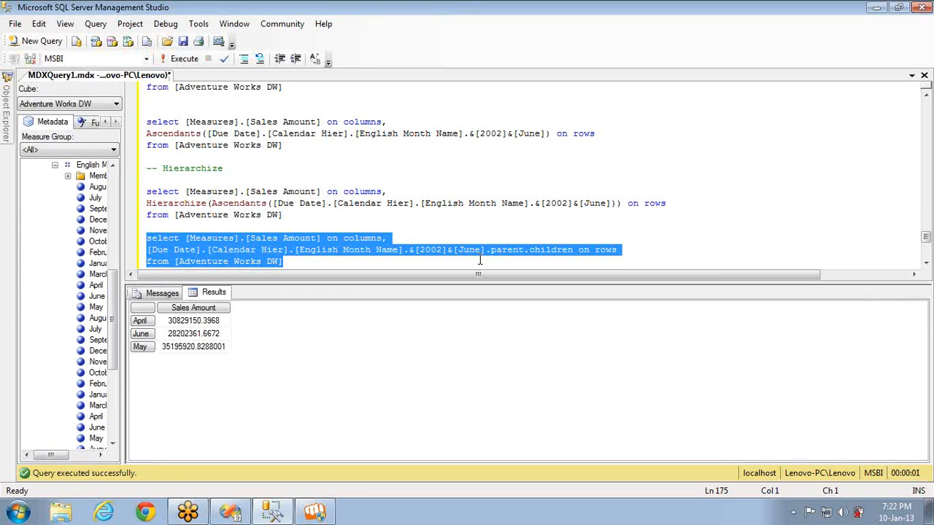
Step: Duplicate the parent.children query below itself at the end of the script
key("ctrl+c")
key("Right")
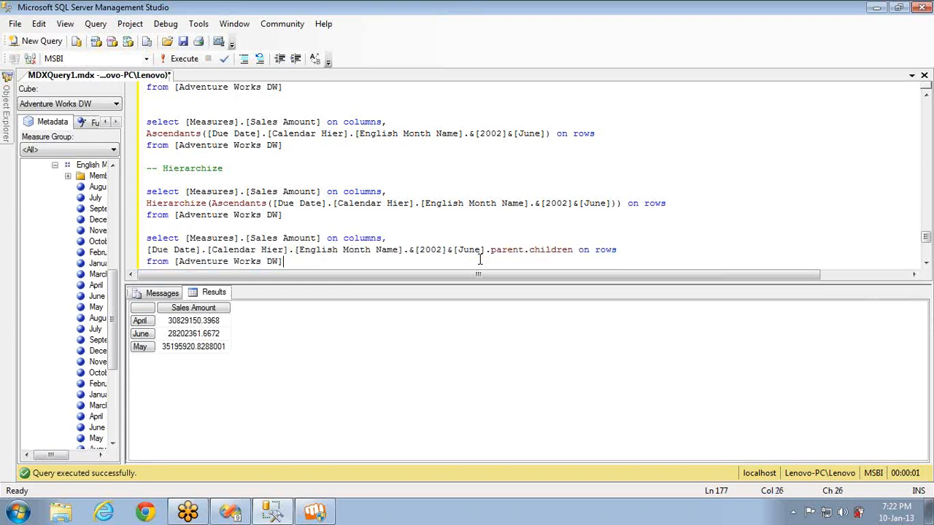
key("Return")
key("Return")
key("ctrl+v")
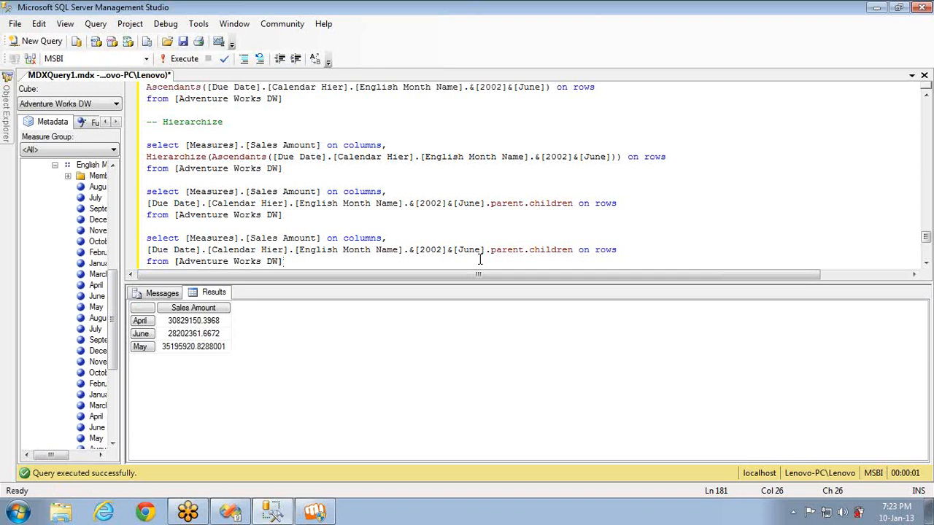
Step: Replace parent.children with siblings after the June 2002 member in the duplicated query
left_click(573, 250)
key("ctrl+shift+Left")
key("ctrl+shift+Left")
key("ctrl+shift+Left")
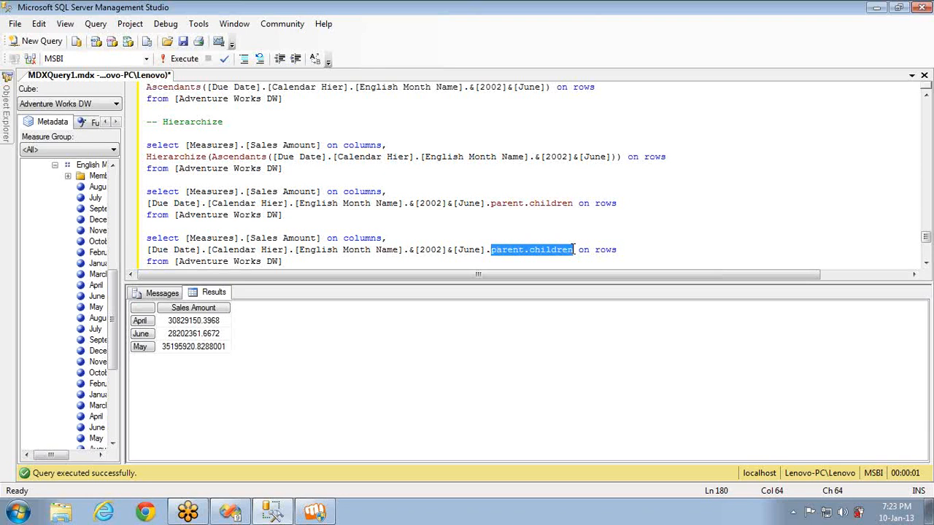
type("siblings")
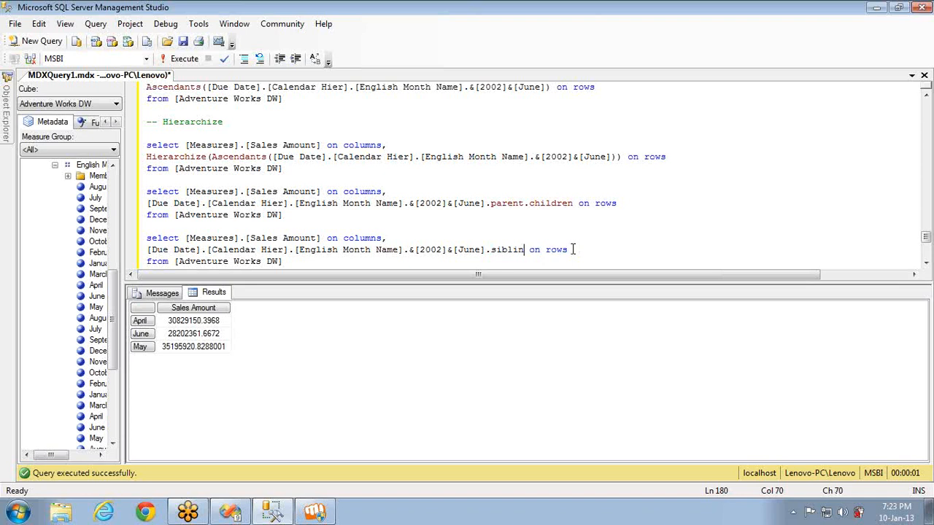
Step: Execute only the June 2002 siblings query
key("Down")
key("shift+Home")
key("shift+Up")
key("shift+Up")
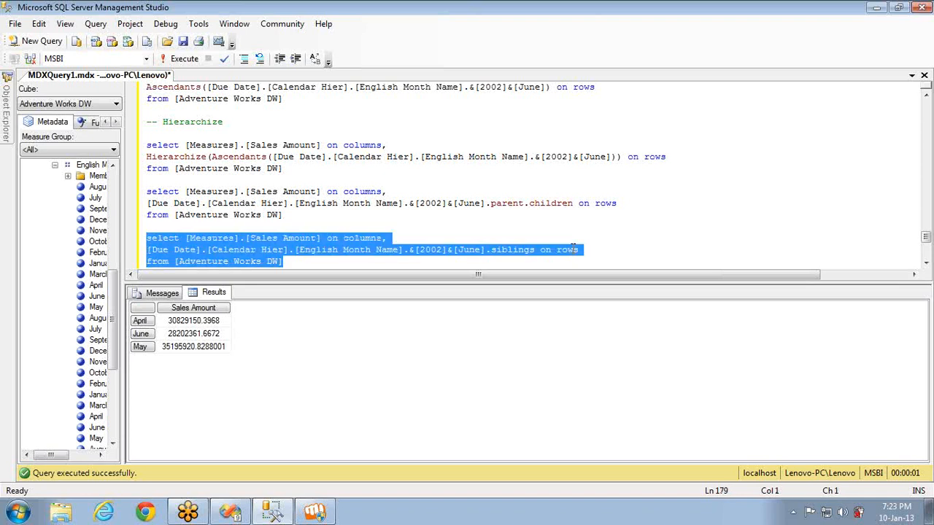
key("F5")
Step: Duplicate the siblings query at the end of the script, separated from the original by blank lines
key("ctrl+c")
key("ctrl+End")
key("Return")
key("Return")
key("Return")
key("Return")
key("ctrl+v")
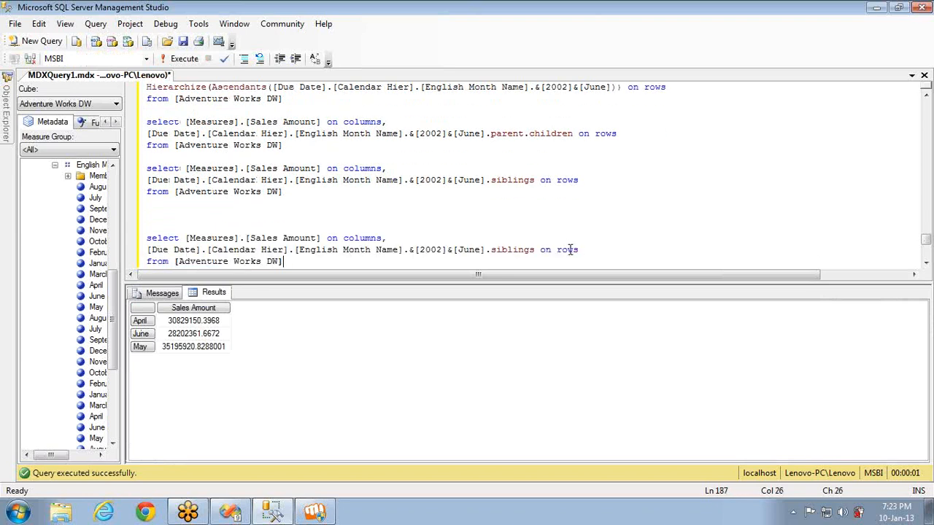
Step: Change the member from June to January in the copied siblings query and execute only that query
double_click(472, 250)
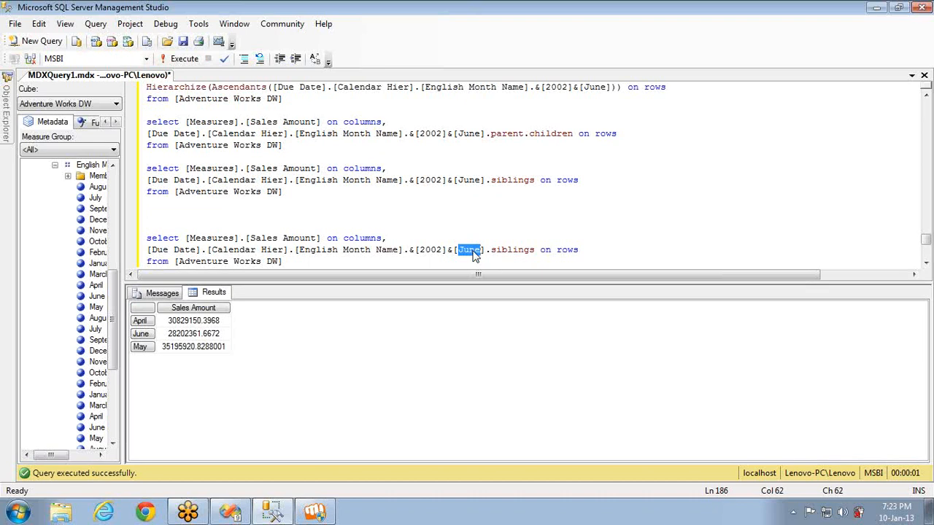
type("January")
key("shift+Home")
key("shift+Up")
key("shift+Up")
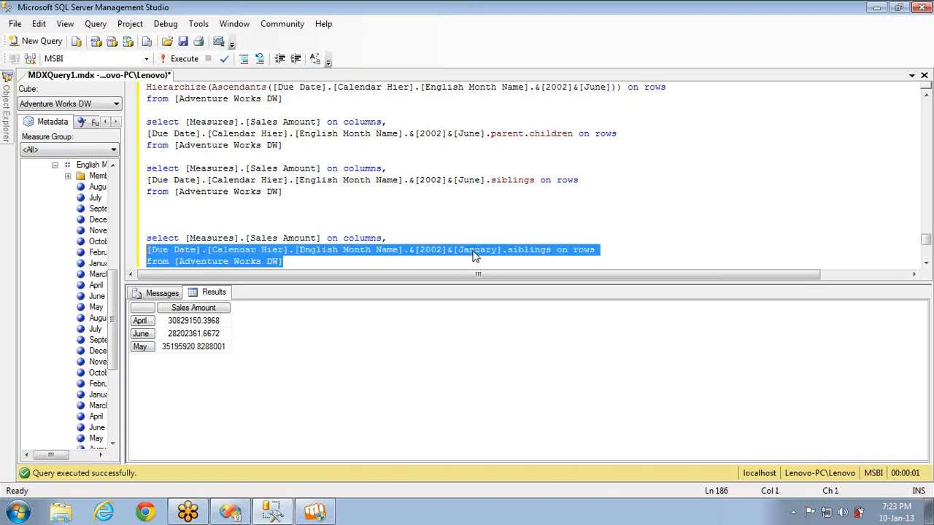
key("F5")
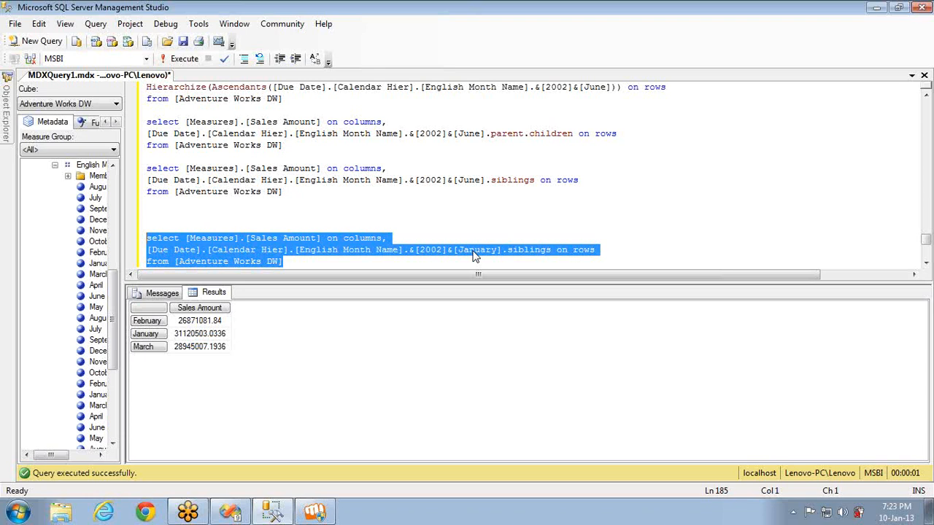
Step: Add blank lines below the January siblings query
left_click(294, 261)
key("Return")
key("Return")
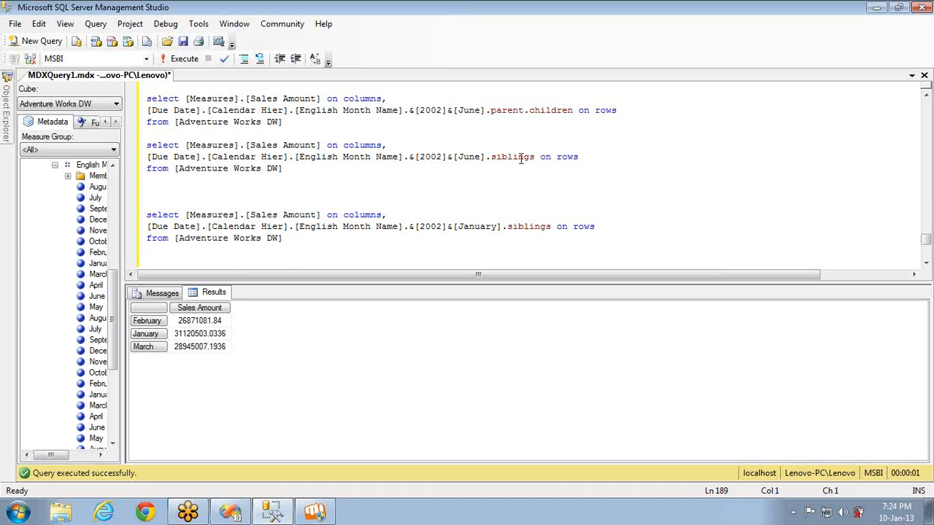
Step: Execute only the June 2002 siblings query
double_click(476, 111)
left_click(316, 174)
key("shift+Home")
key("shift+Up")
key("shift+Up")
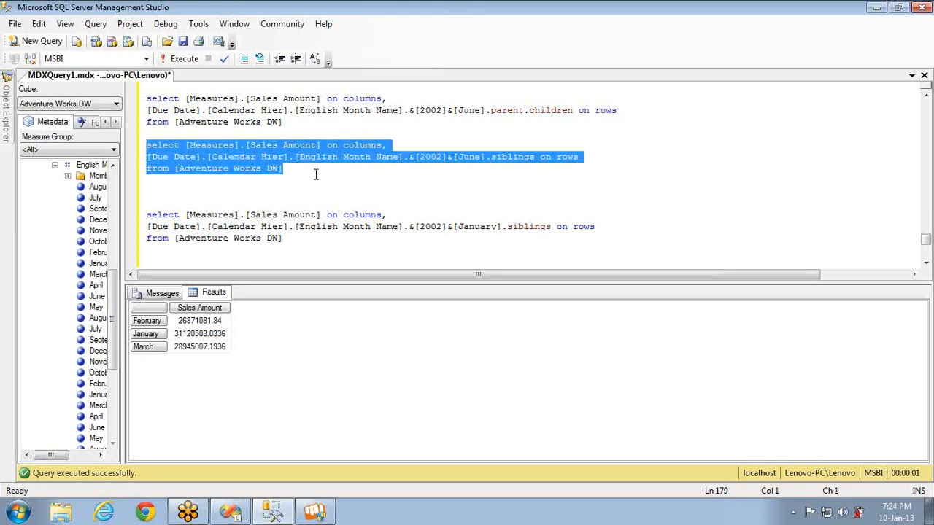
key("F5")
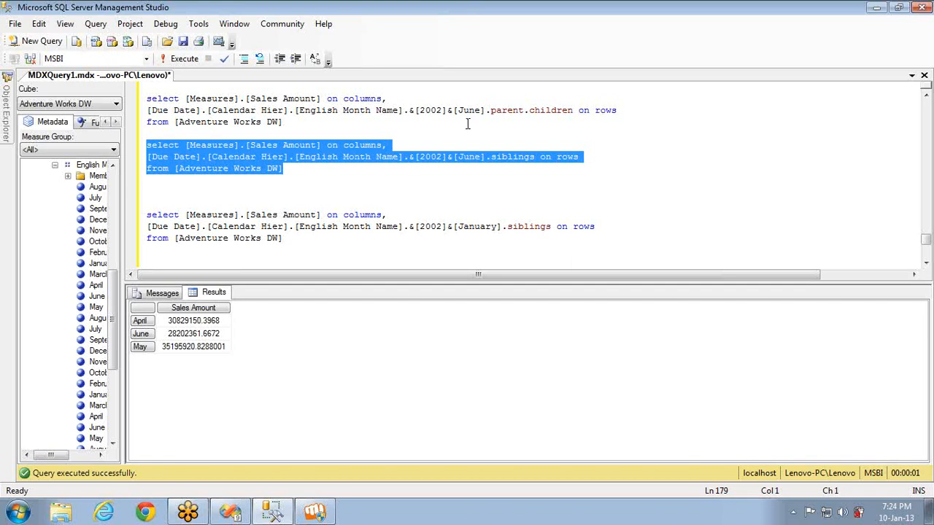
Step: Replace children with firstchild in the June 2002 parent query and select that whole query
left_click(531, 110)
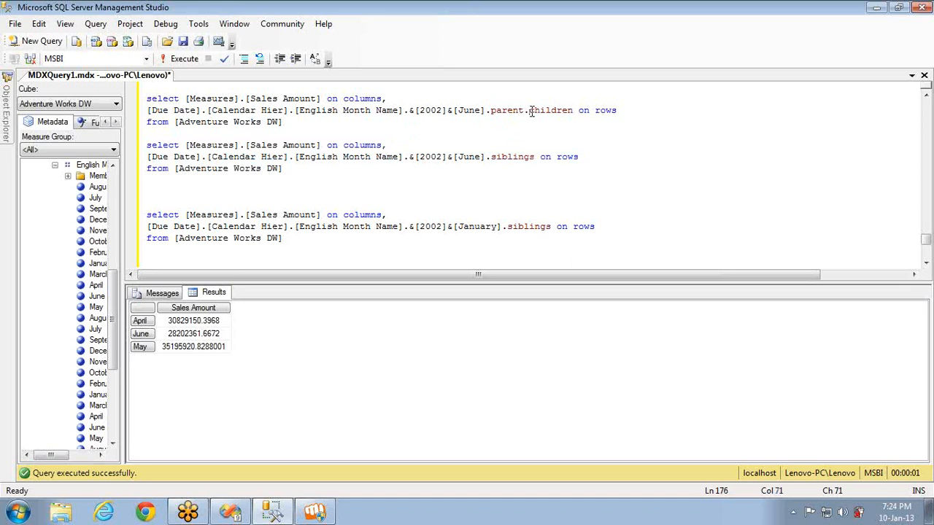
double_click(531, 110)
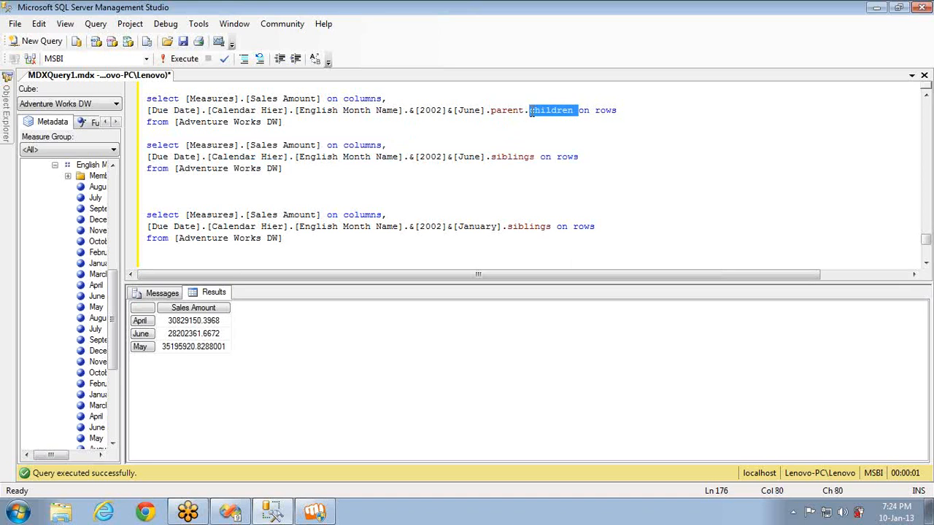
type("fir")
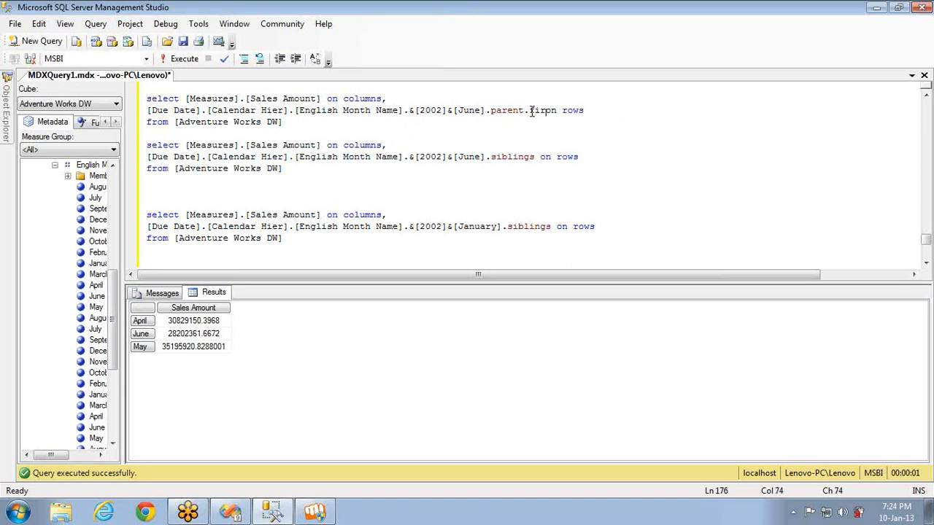
type("stchild")
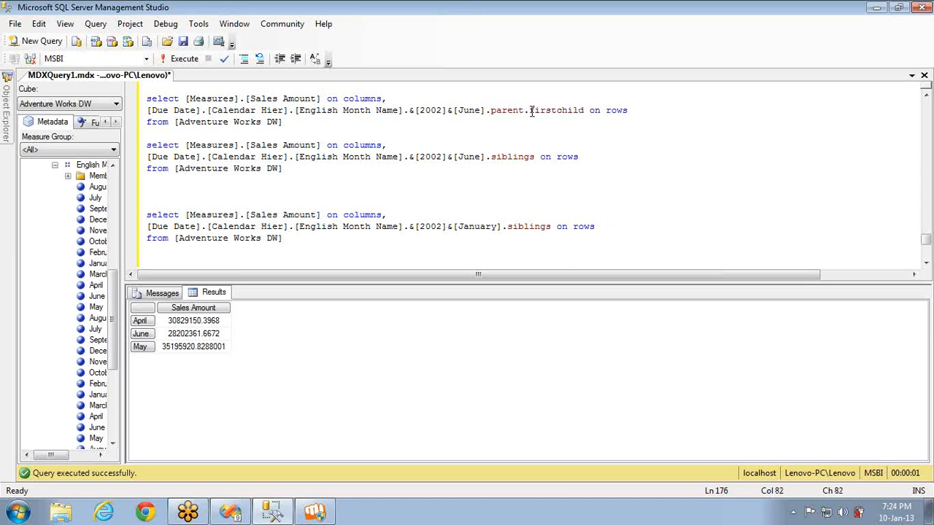
left_click(324, 124)
key("shift+Home")
key("shift+Up")
key("shift+Up")
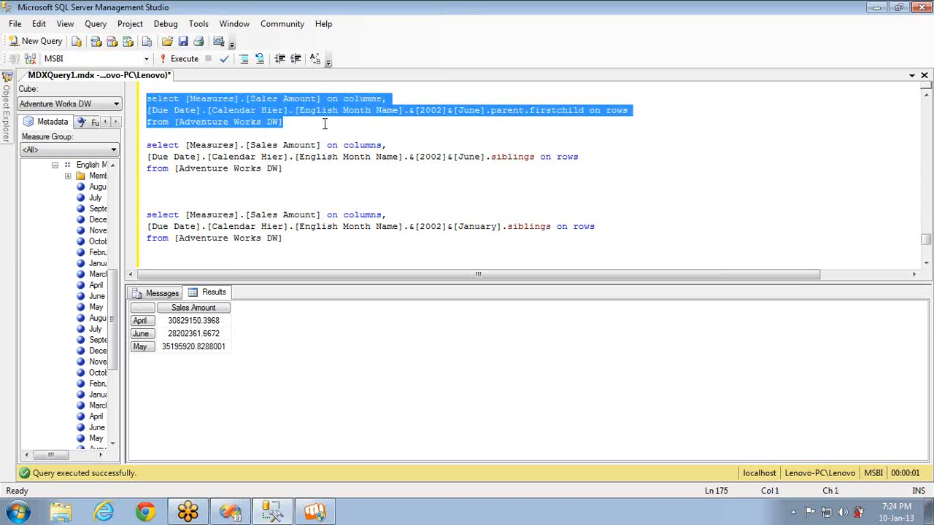
Step: Switch to Visual Studio and examine the first-quarter months of 2004 in the Calendar Hier browser
key("alt+Tab")
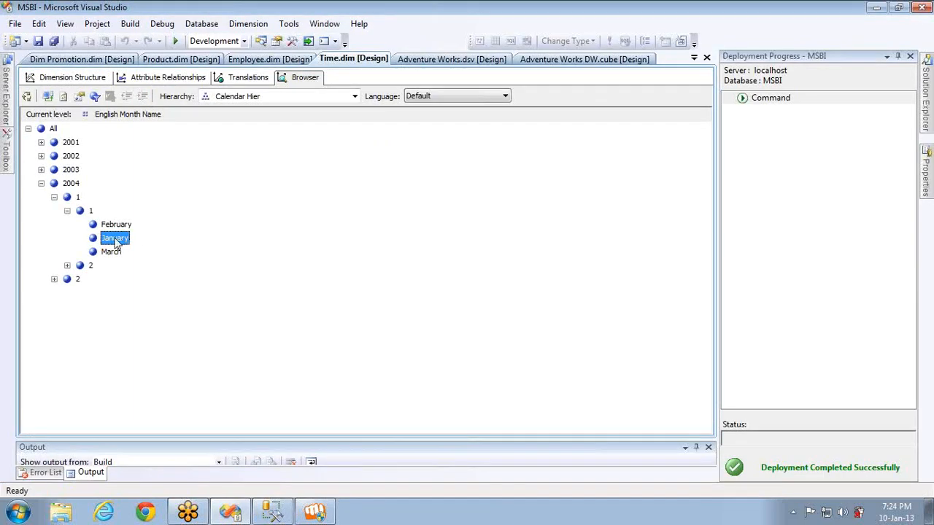
left_click(90, 211)
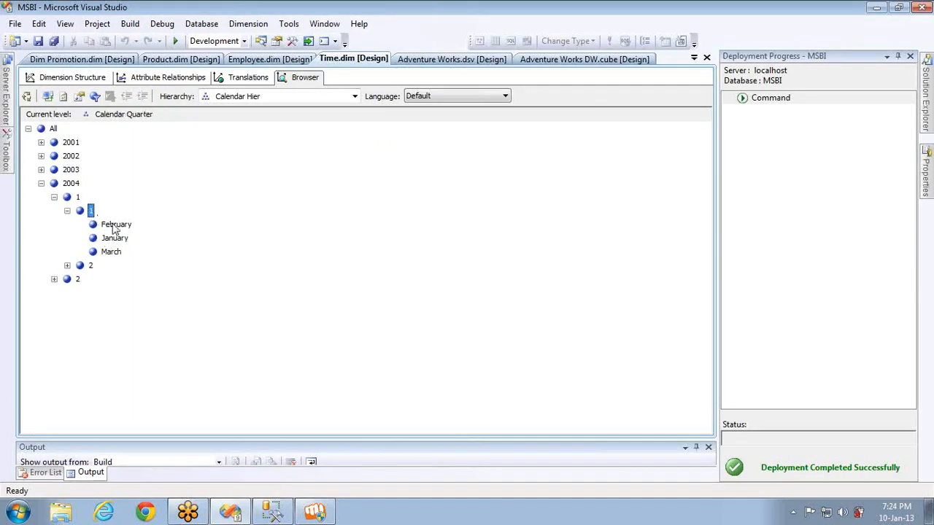
left_click(114, 229)
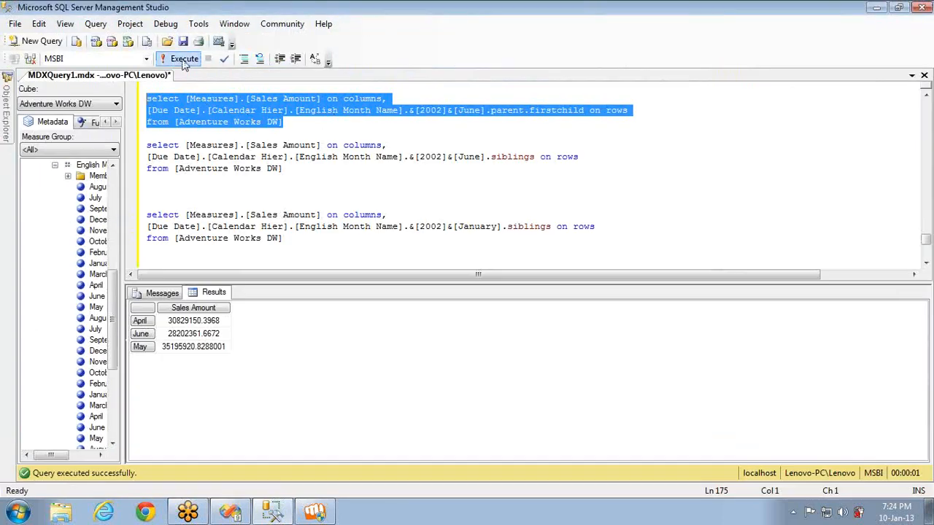
Step: Execute the selected June 2002 parent.firstchild query and select the row in its results
left_click(184, 60)
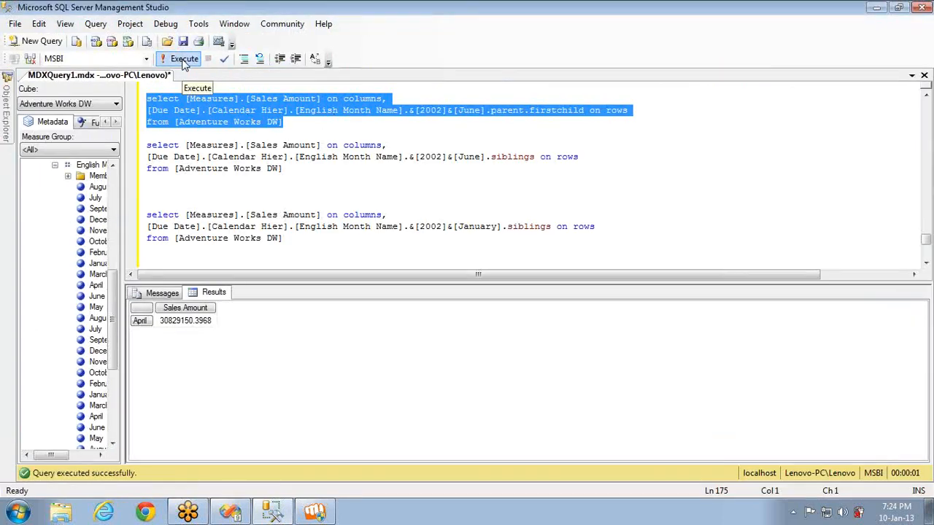
left_click(142, 321)
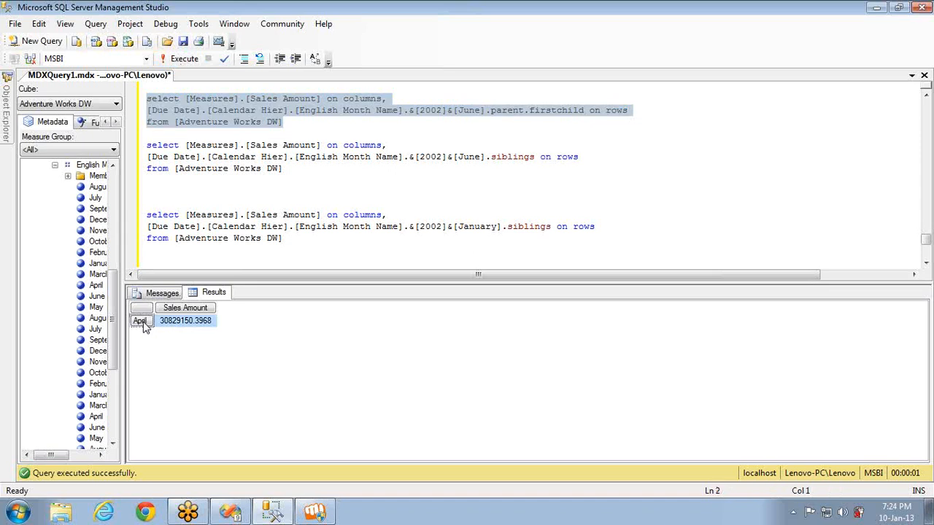
Step: In Visual Studio, expand quarter 2 of 2004, examine its first and last months, and return to SQL Server Management Studio
key("alt+Tab")
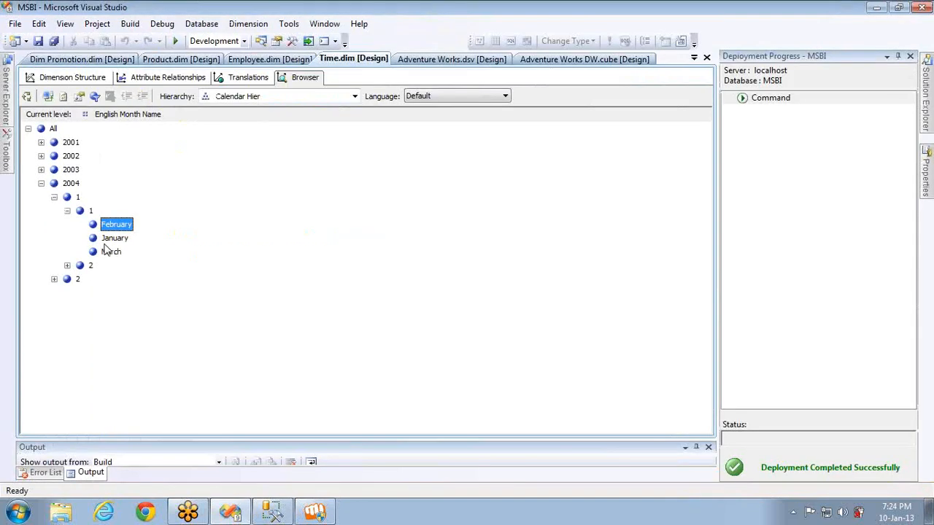
left_click(67, 266)
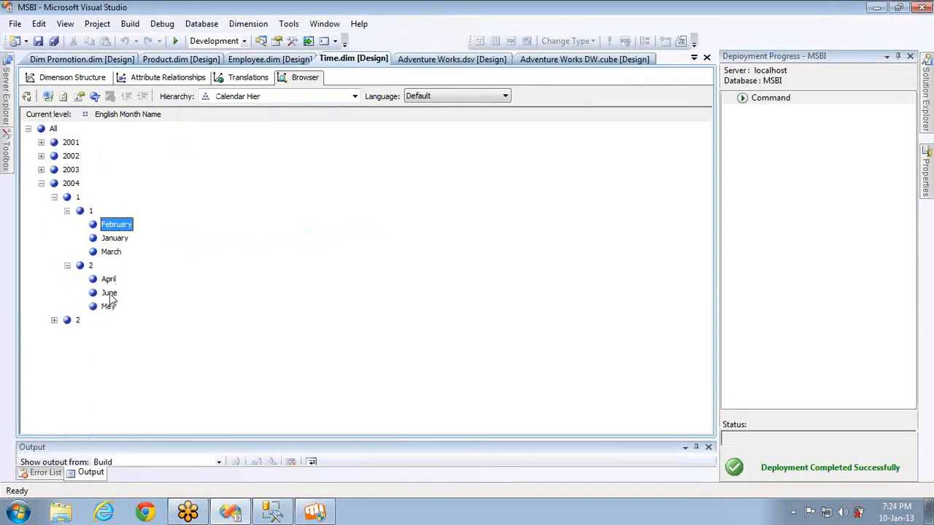
left_click(108, 279)
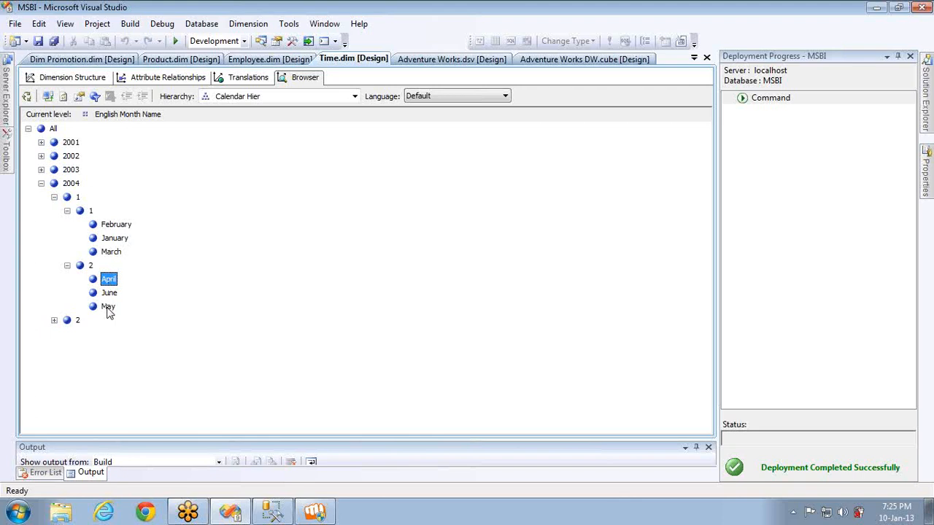
left_click(108, 307)
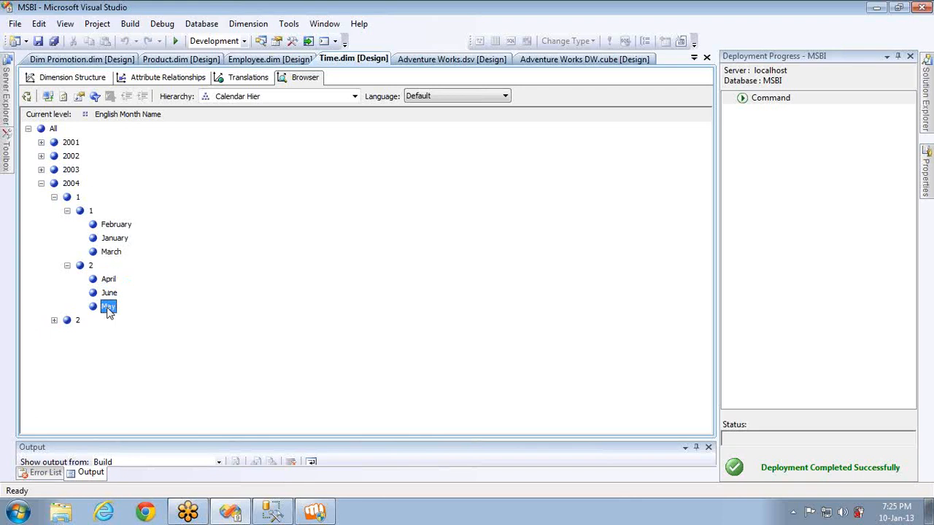
key("alt+Tab")
key("alt+Tab")
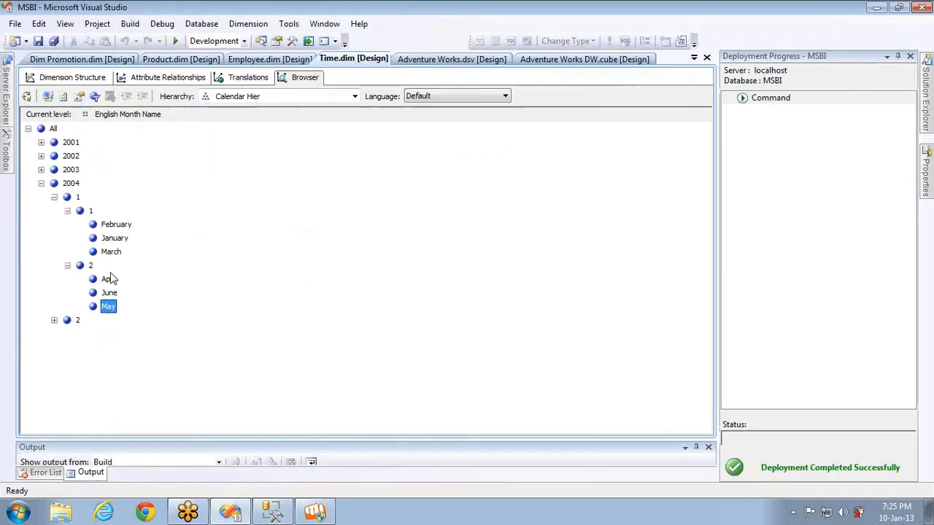
key("alt+Tab")
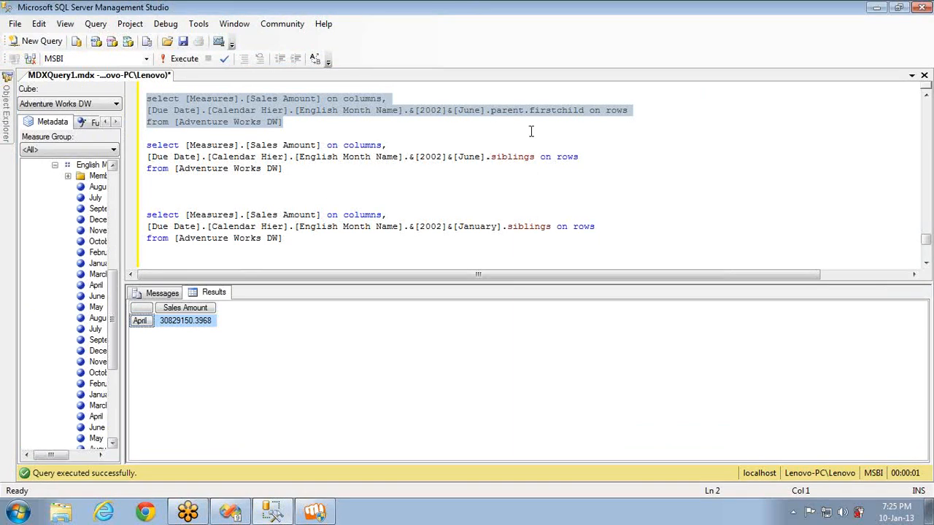
Step: Change siblings to firstsibling in the June 2002 query and execute only that query
left_click(490, 157)
type("first")
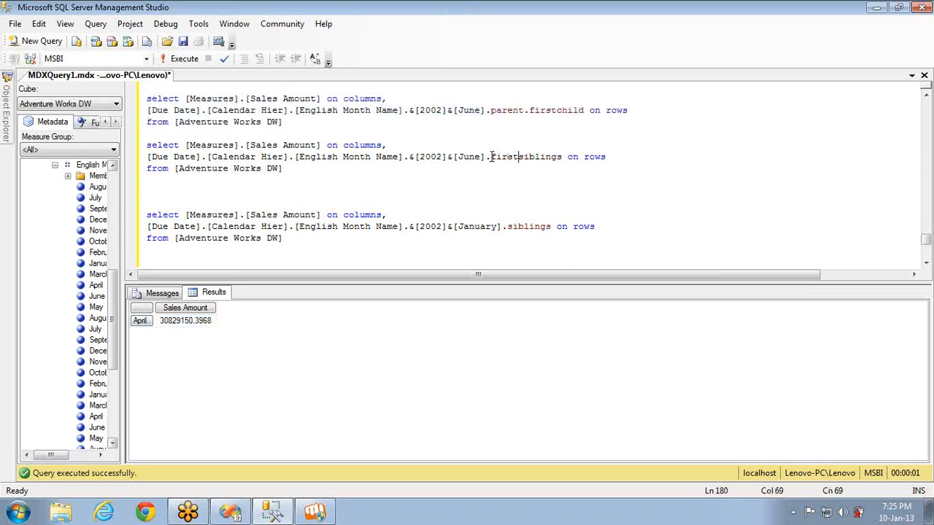
key("ctrl+Right")
key("Left")
key("BackSpace")
key("Down")
key("shift+Home")
key("shift+Up")
key("shift+Up")
key("F5")
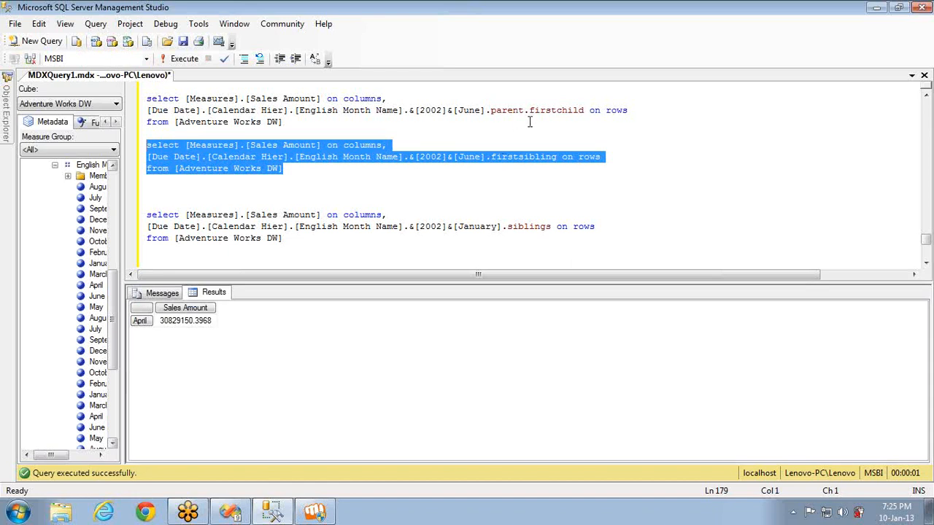
Step: Change firstchild to lastchild in the June 2002 parent query and execute only that query
left_click(556, 110)
key("BackSpace")
key("BackSpace")
key("BackSpace")
key("BackSpace")
key("BackSpace")
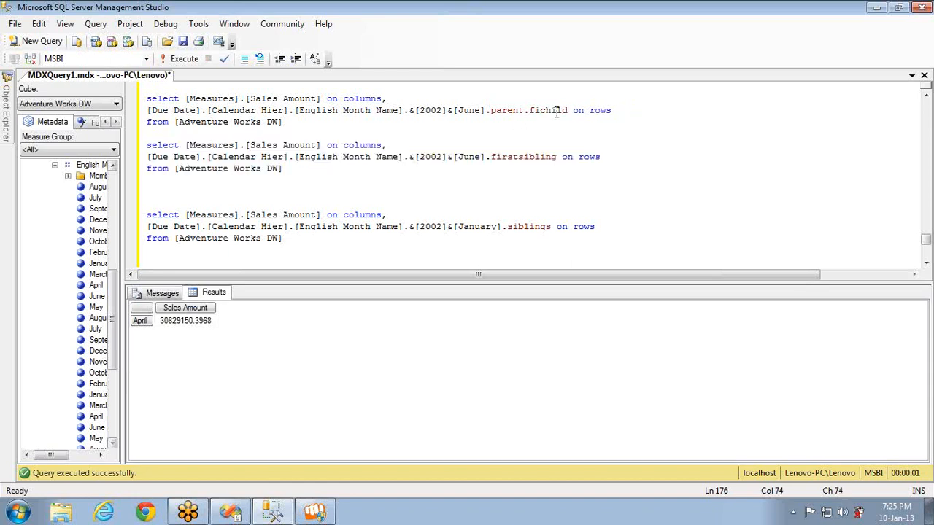
type("last")
key("Down")
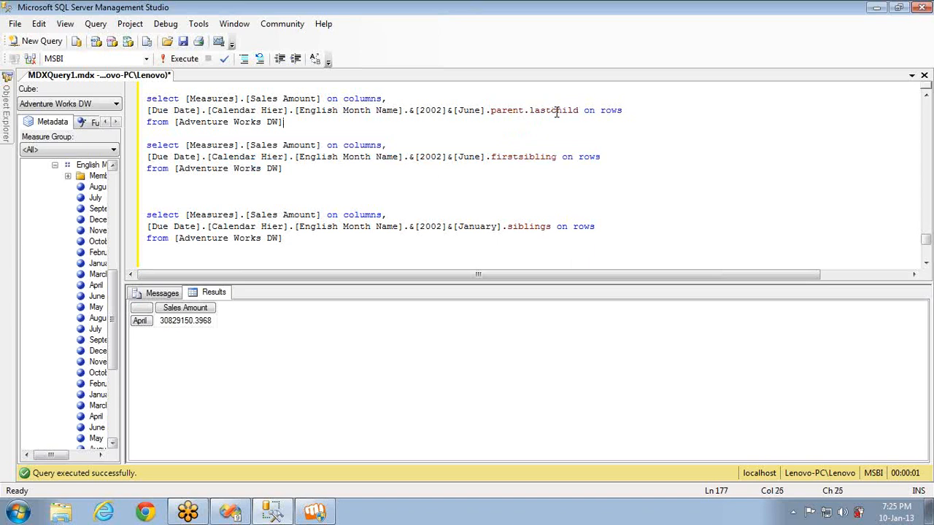
key("shift+Home")
key("shift+Up")
key("shift+Up")
key("F5")
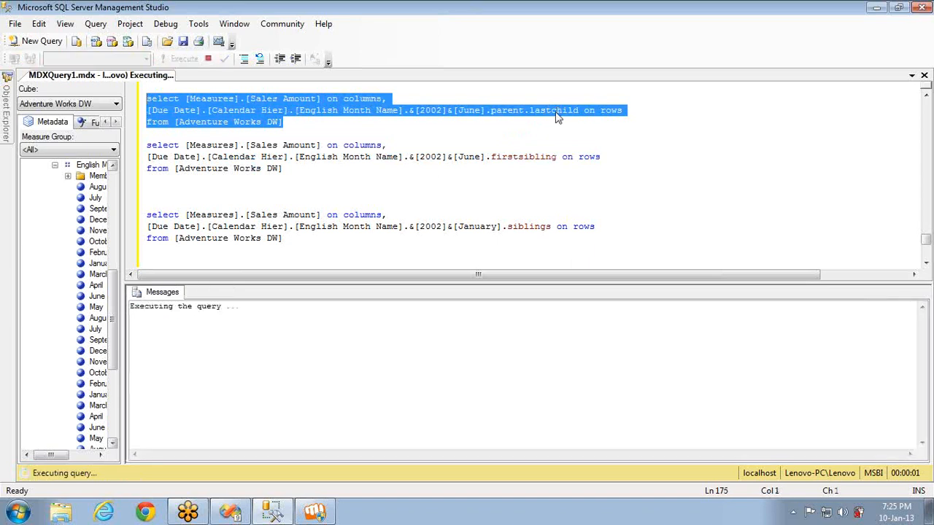
Step: Change firstsibling to lastsibling in the June 2002 query and execute only that query
left_click(518, 156)
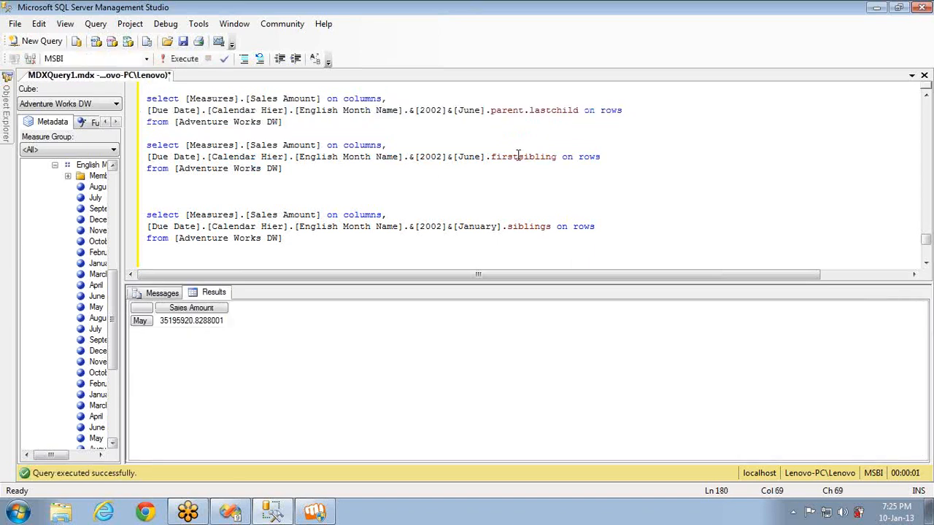
key("BackSpace")
key("BackSpace")
key("BackSpace")
key("BackSpace")
key("BackSpace")
type("last")
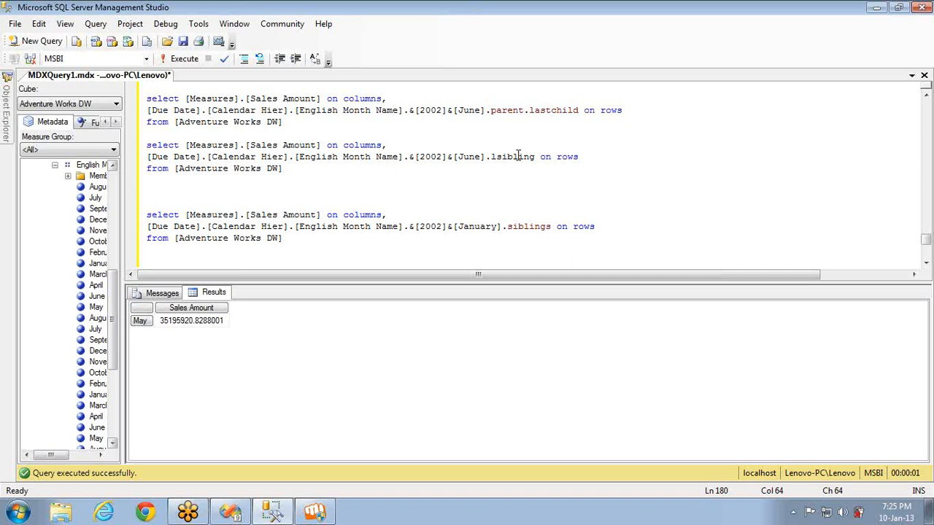
key("Down")
key("shift+Home")
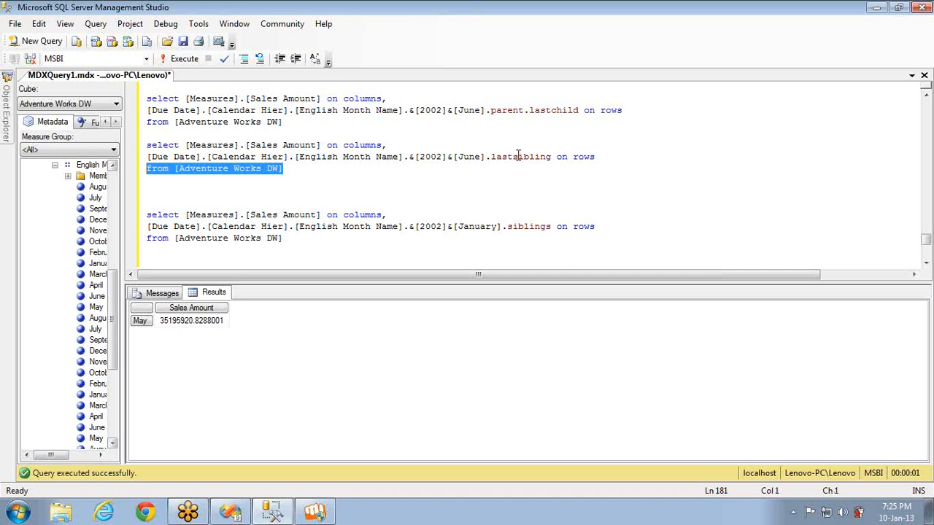
key("shift+Up")
key("shift+Up")
key("F5")
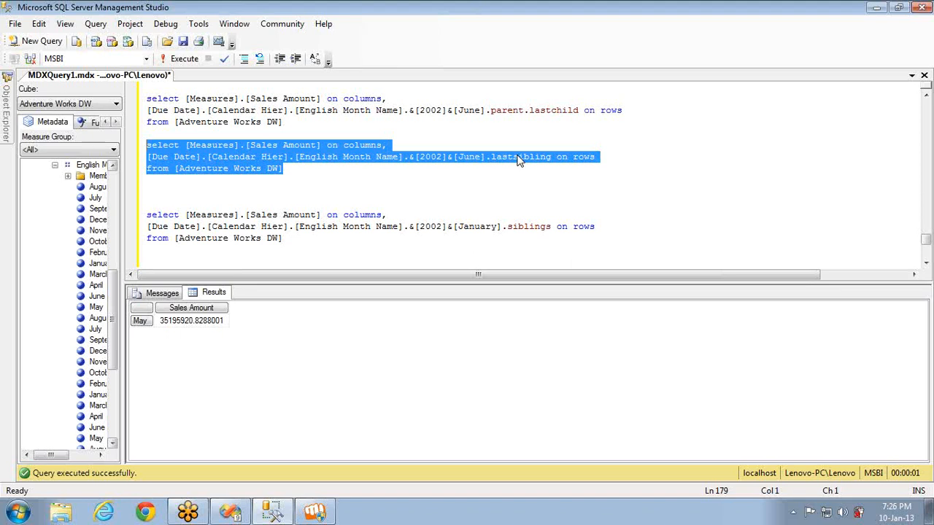
Step: Insert two more line breaks after the January 2002 siblings query
left_click(771, 129)
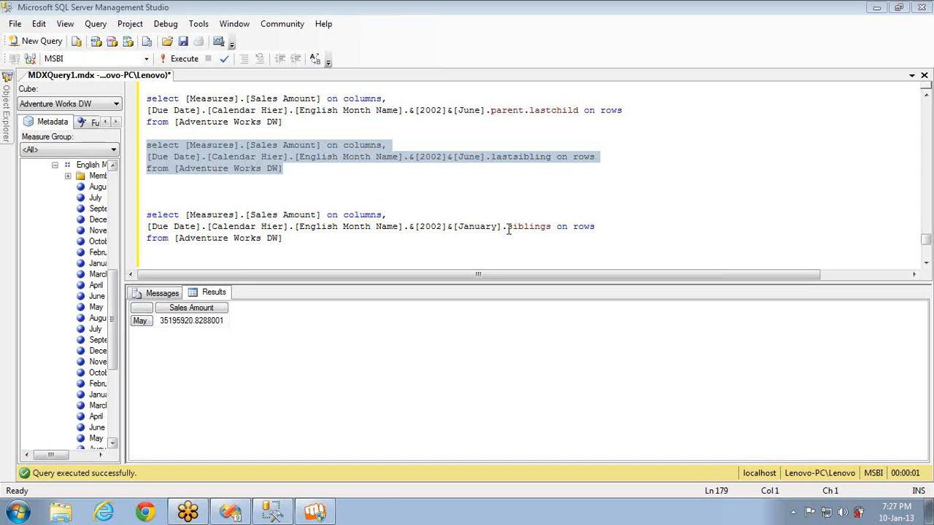
left_click(299, 242)
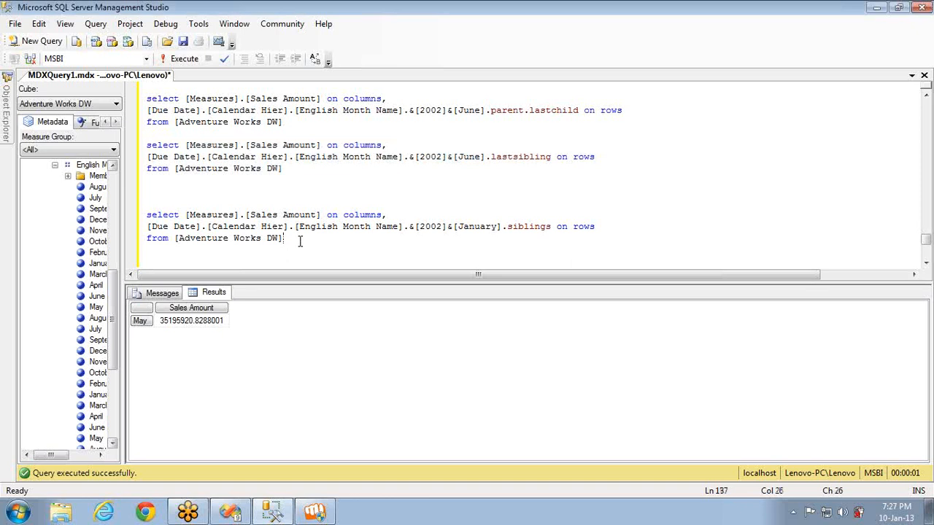
key("Return")
key("Return")
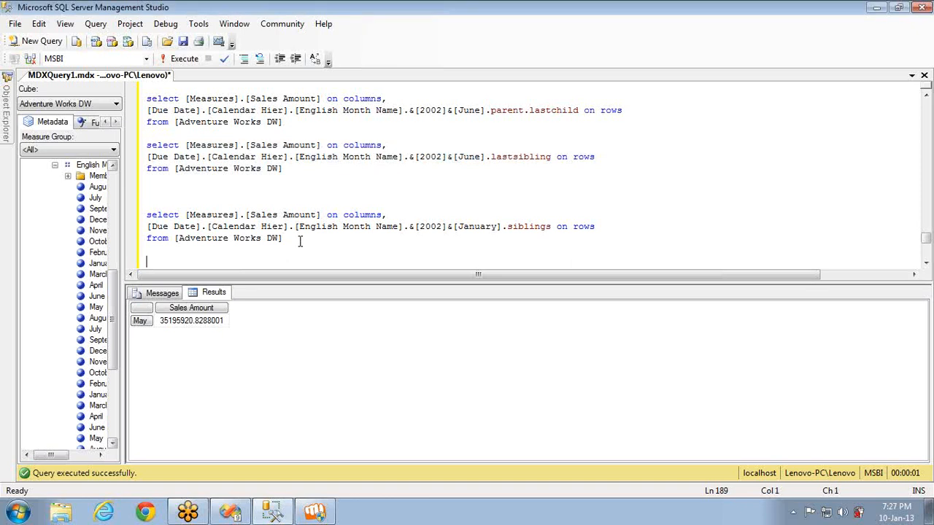
Step: Copy the Calendar Year 2003 descendants query that uses level 4 and paste it at the end of the script
key("Up")
key("Up")
key("Up")
key("Up")
key("Up")
key("Up")
key("Up")
key("Up")
key("Up")
key("Up")
key("Up")
key("Up")
key("Up")
key("Up")
key("Up")
key("Up")
key("Up")
key("Up")
key("Up")
key("Up")
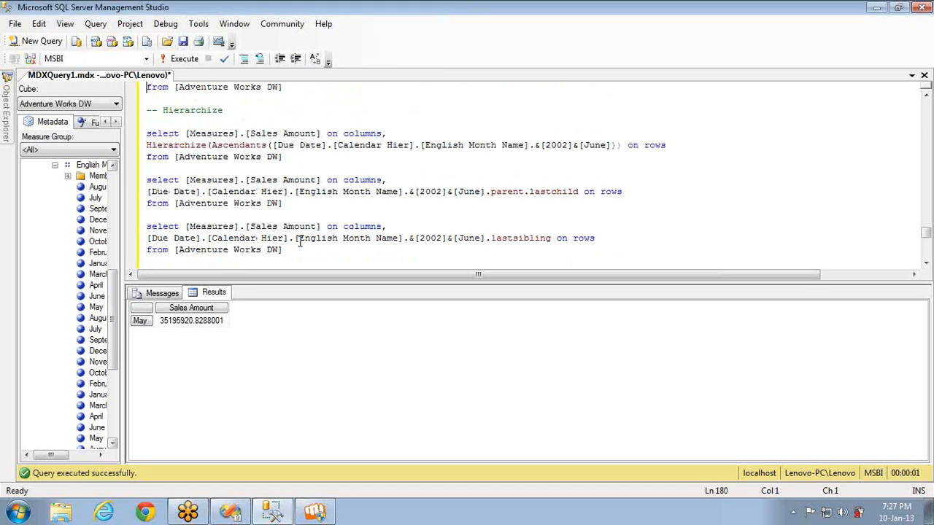
key("Up")
key("Up")
key("Up")
key("Up")
key("Up")
key("Up")
key("Up")
key("Up")
key("Up")
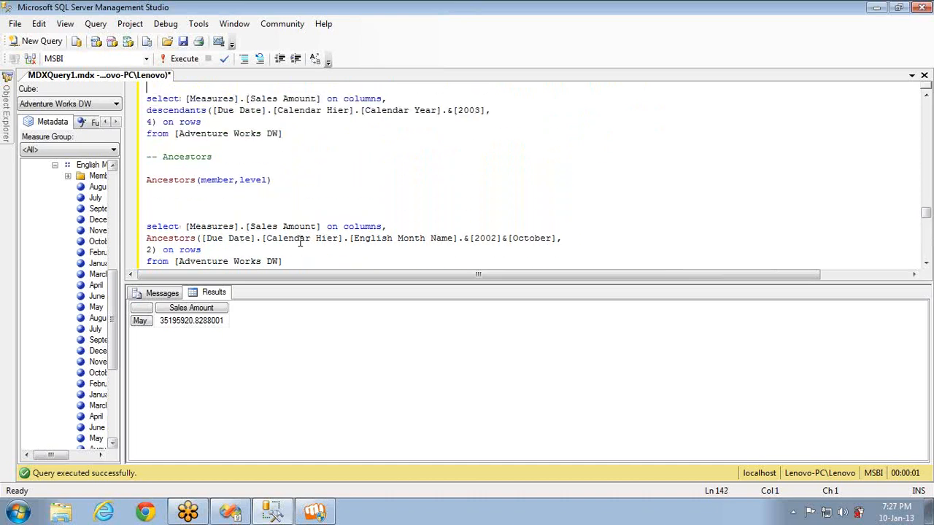
key("Down")
key("Down")
key("Down")
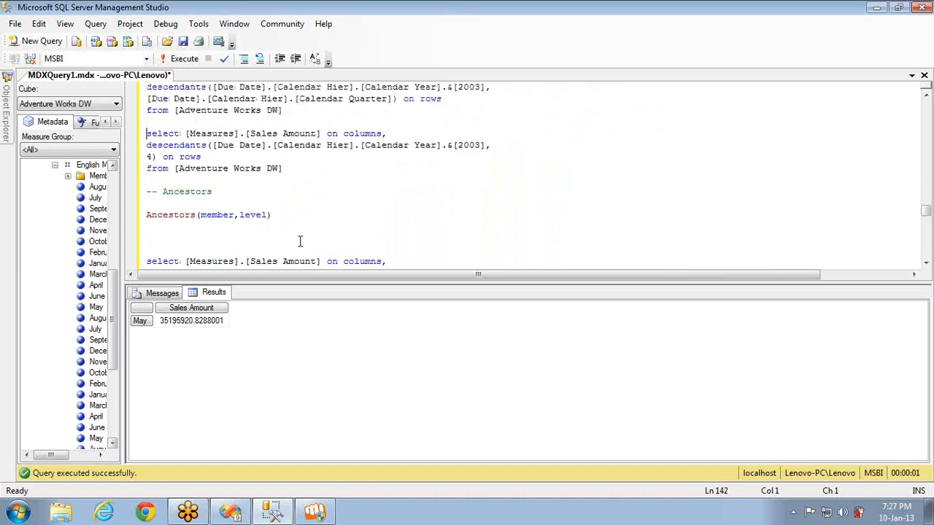
key("shift+Down")
key("shift+Down")
key("shift+Down")
key("shift+Down")
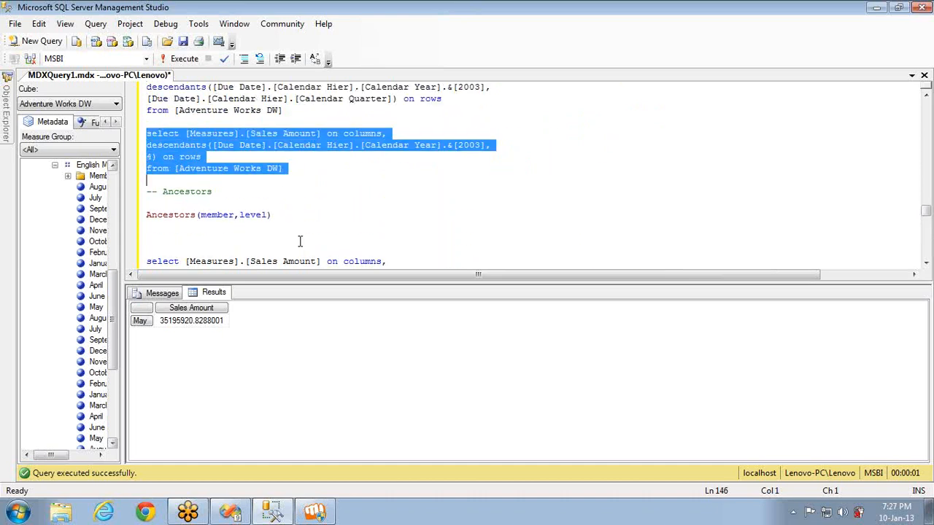
key("ctrl+c")
key("ctrl+End")
key("Return")
key("ctrl+v")
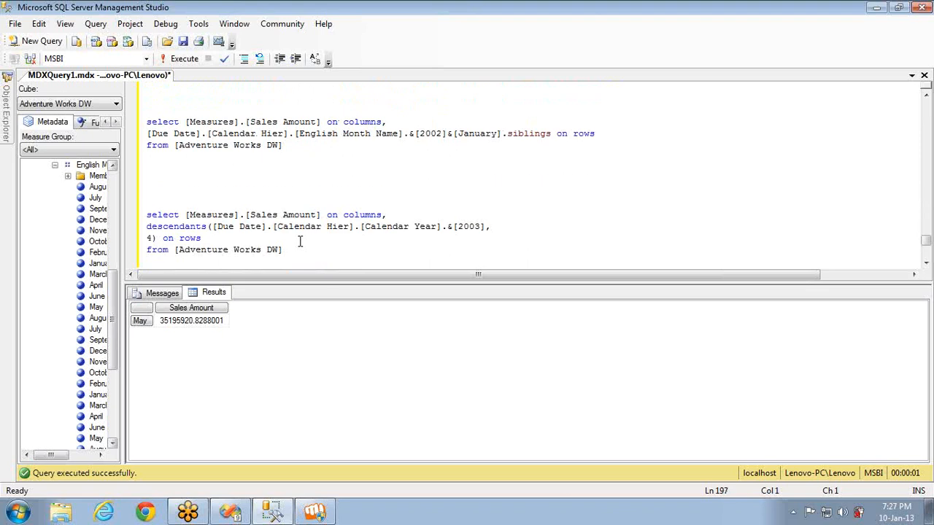
Step: Execute only the Calendar Year 2003 descendants query with level 4 at the end of the script
key("shift+Up")
key("shift+Up")
key("shift+Up")
key("shift+Up")
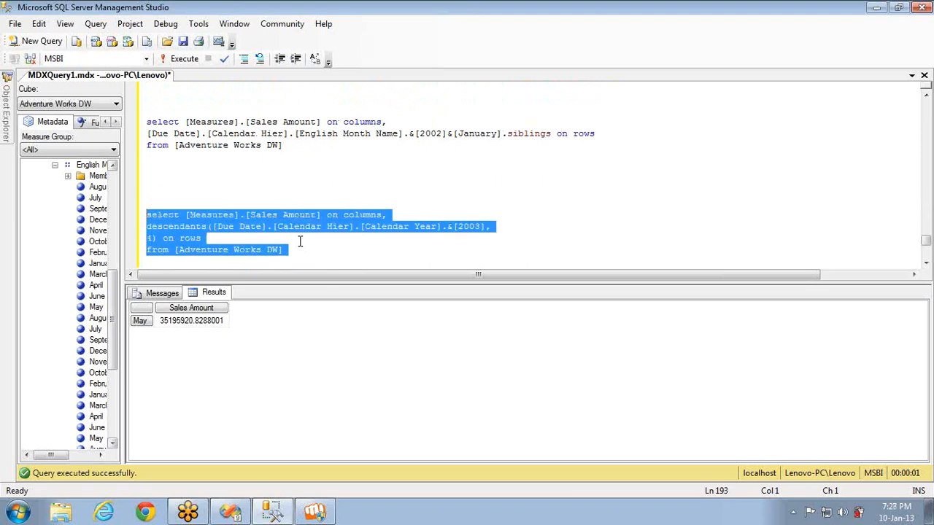
key("F5")
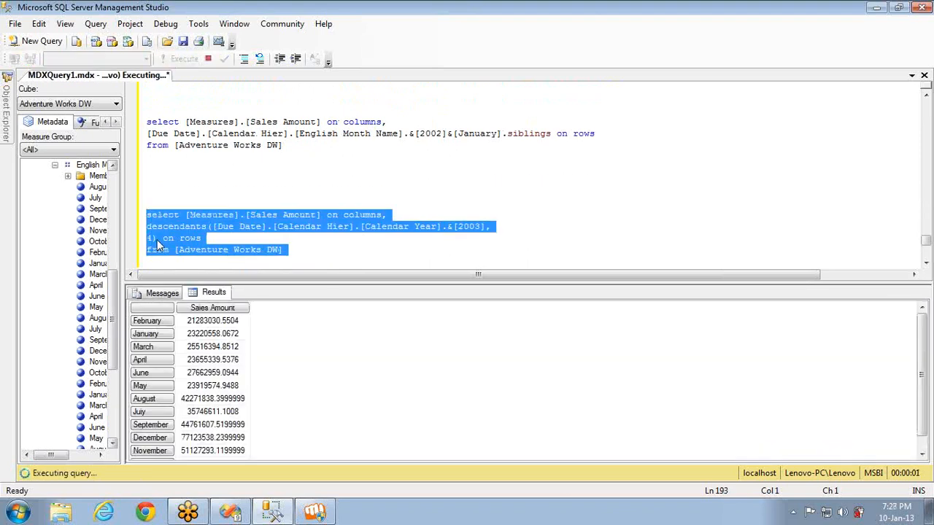
Step: Set the level argument of the last Calendar Year 2003 descendants query to 1 and execute only that query
left_click(152, 240)
key("BackSpace")
type("1")
key("Down")
key("Down")
key("shift+Up")
key("shift+Up")
key("shift+Up")
key("shift+Up")
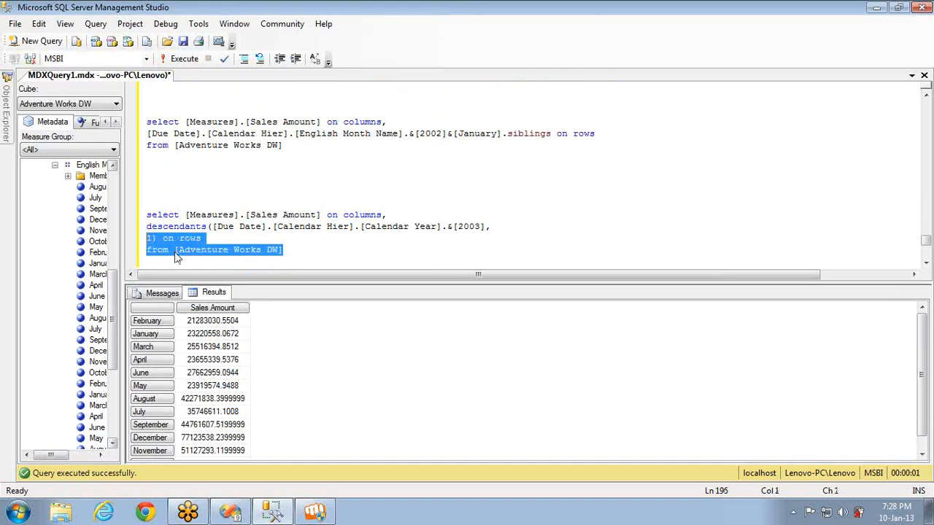
key("F5")
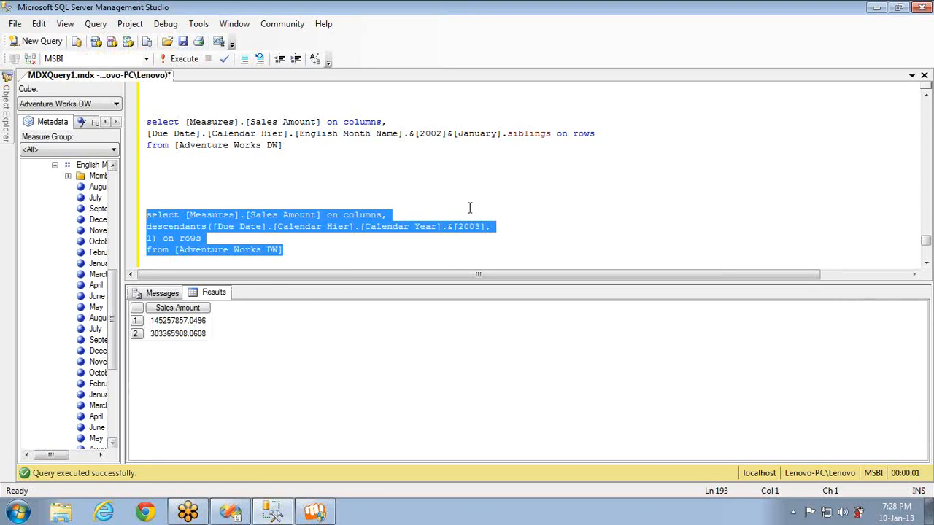
Step: Join the level argument onto the descendants line, add self as the third argument, and execute only that query
double_click(468, 229)
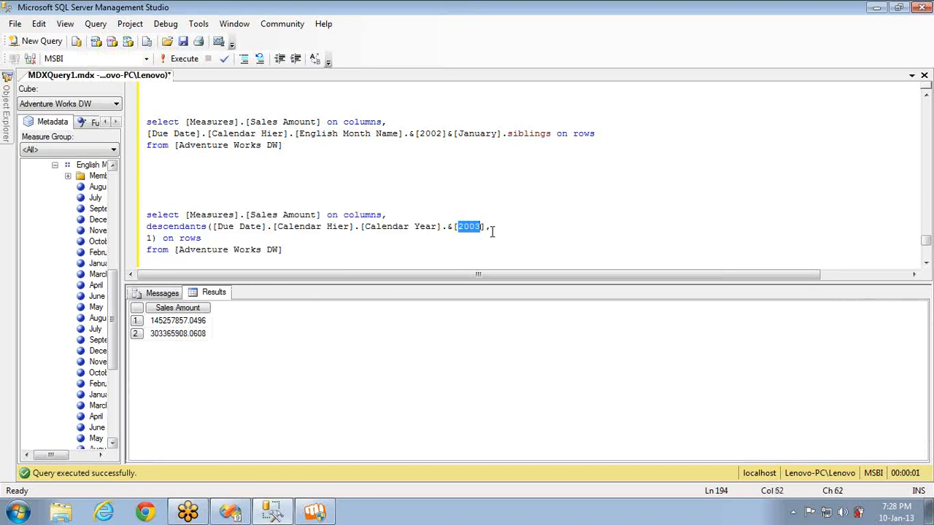
left_click(491, 232)
key("Delete")
left_click(493, 229)
type(",")
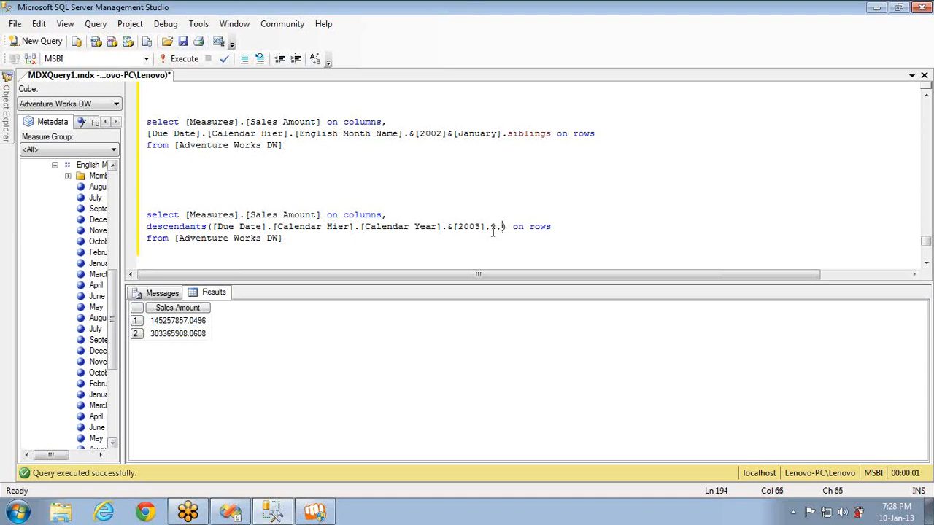
type("self")
key("Down")
key("shift+Home")
key("shift+Up")
key("shift+Up")
key("shift+Up")
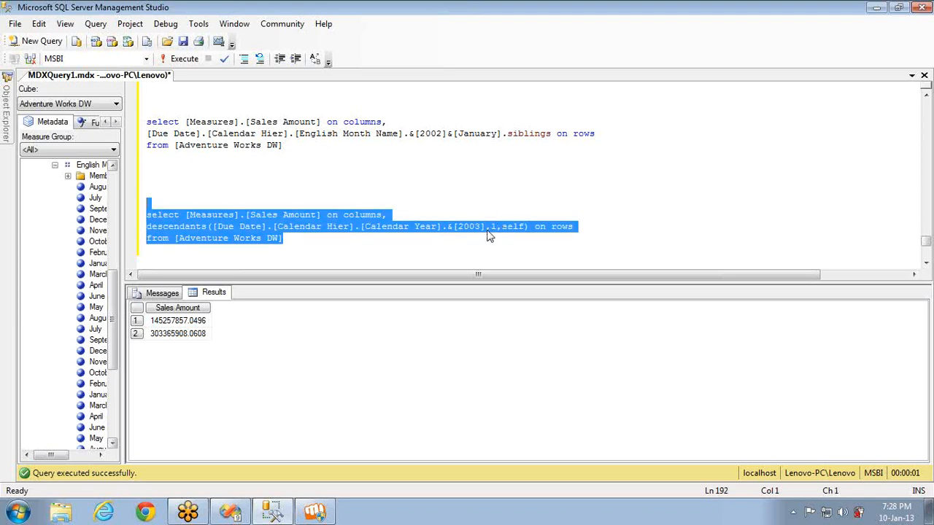
key("F5")
Step: Change the descendants flag from self to self_and_before, execute only that query, and select the 2003 result row
left_click(524, 226)
type("_and")
type("_before")
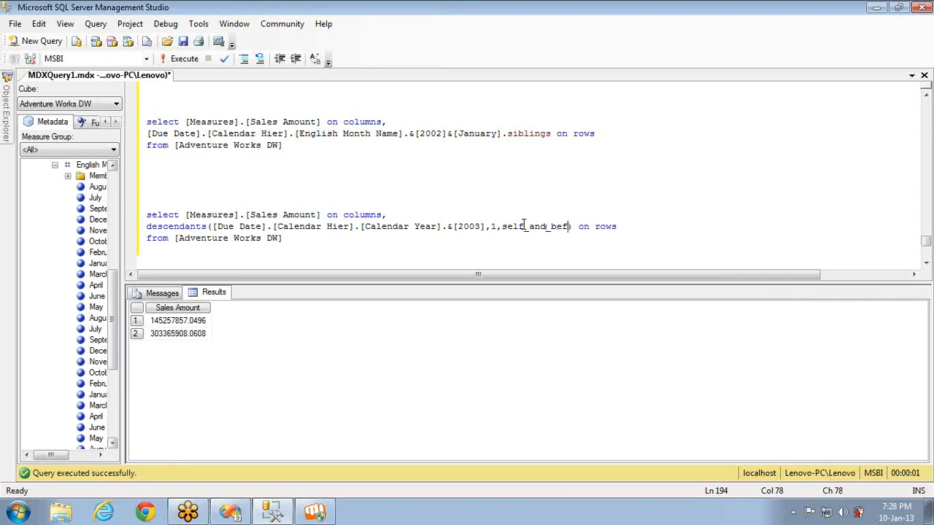
key("Down")
key("shift+Home")
key("shift+Up")
key("shift+Up")
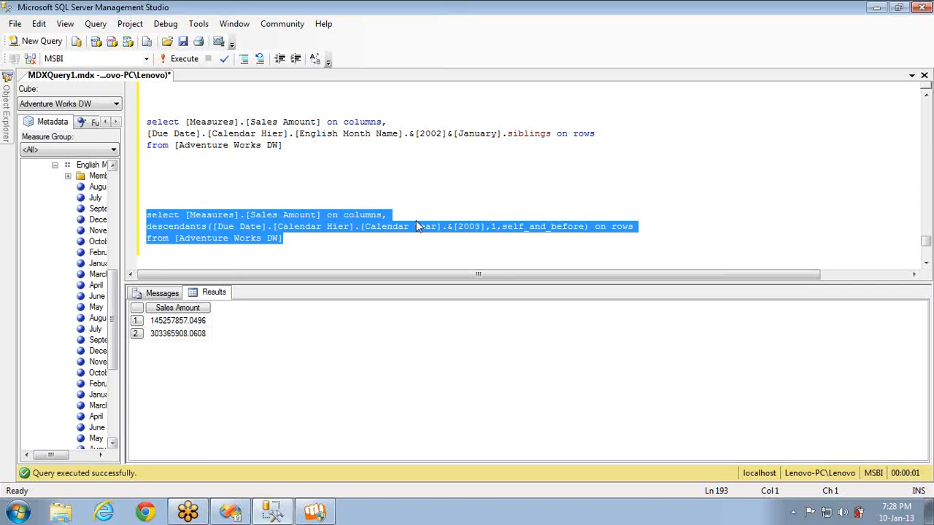
key("F5")
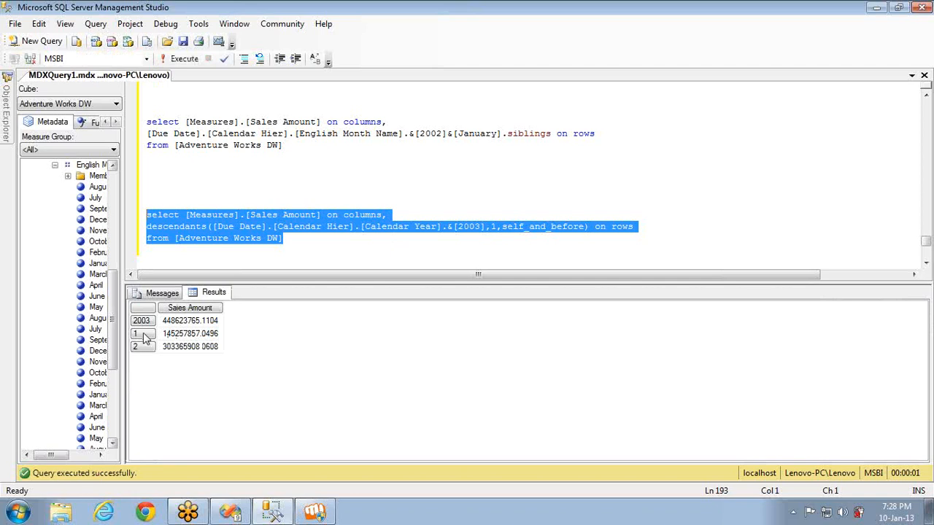
left_click(138, 321)
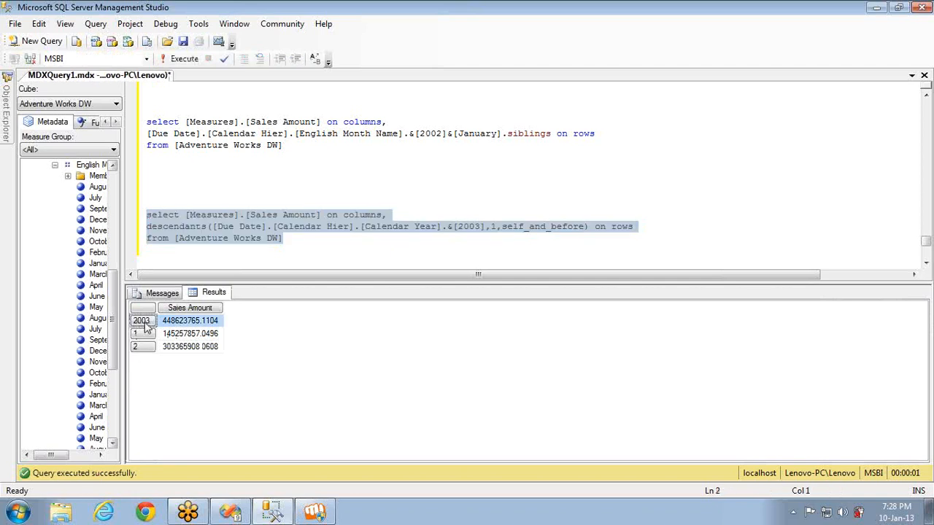
left_click(585, 227)
type(")")
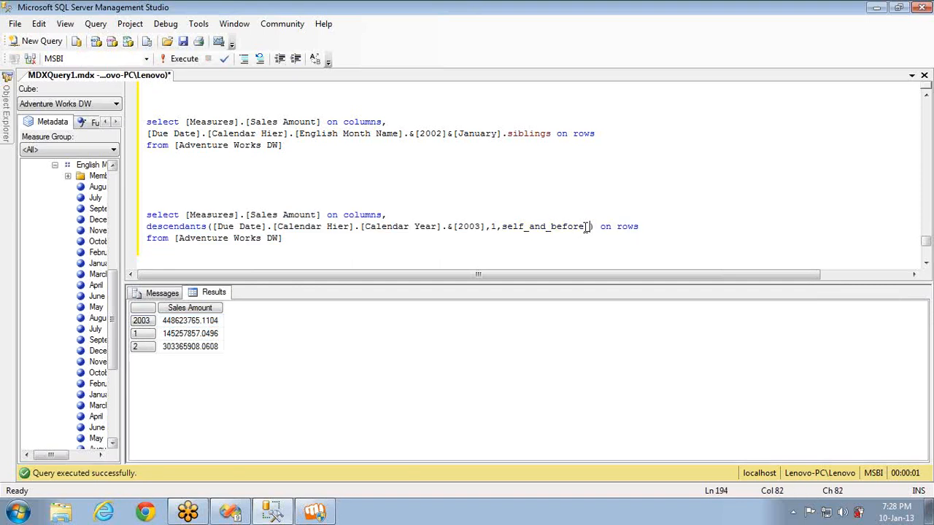
type("and _a")
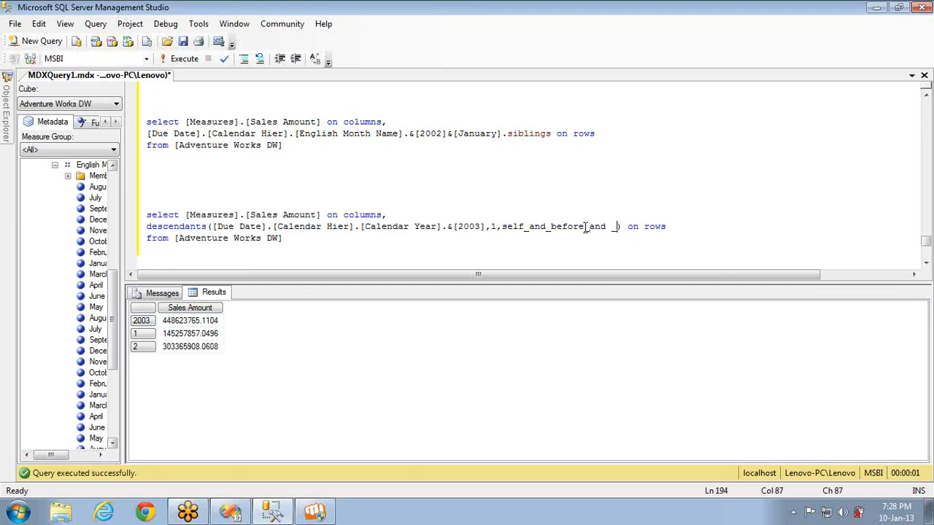
type("fter")
key("Right")
key("Right")
key("Right")
key("Right")
key("Right")
type("r")
key("Left")
key("Left")
key("Left")
key("Left")
key("Left")
key("Left")
Step: Replace the whole flag argument of the Calendar Year 2003 descendants query with self_and_after
key("ctrl+shift+Left")
key("ctrl+shift+Left")
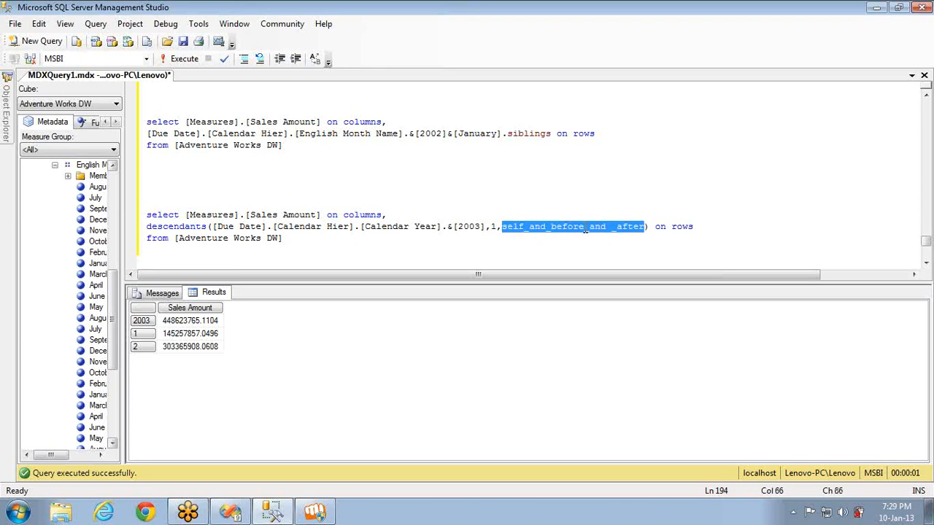
type("self_and")
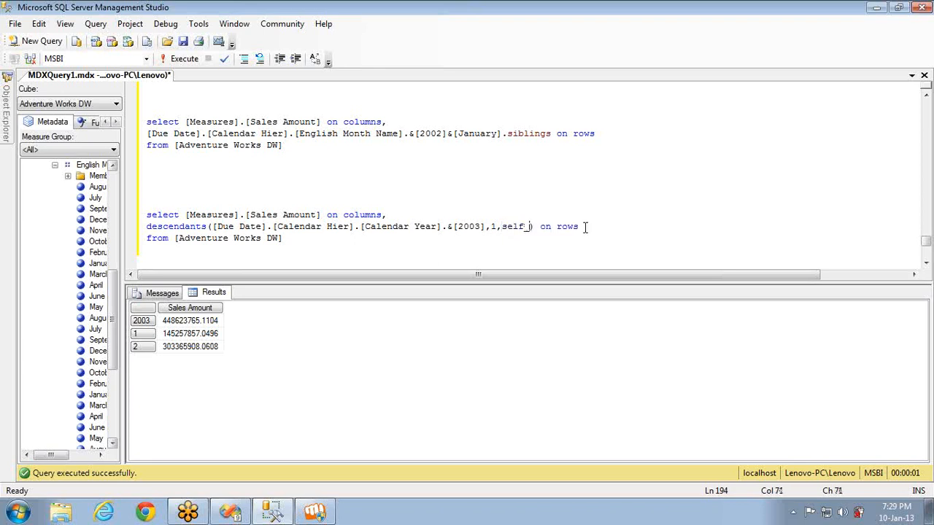
type("_after")
Step: Execute only the Calendar Year 2003 descendants query with level 1 and the self_and_after flag
key("Down")
key("shift+Home")
key("shift+Up")
key("shift+Up")
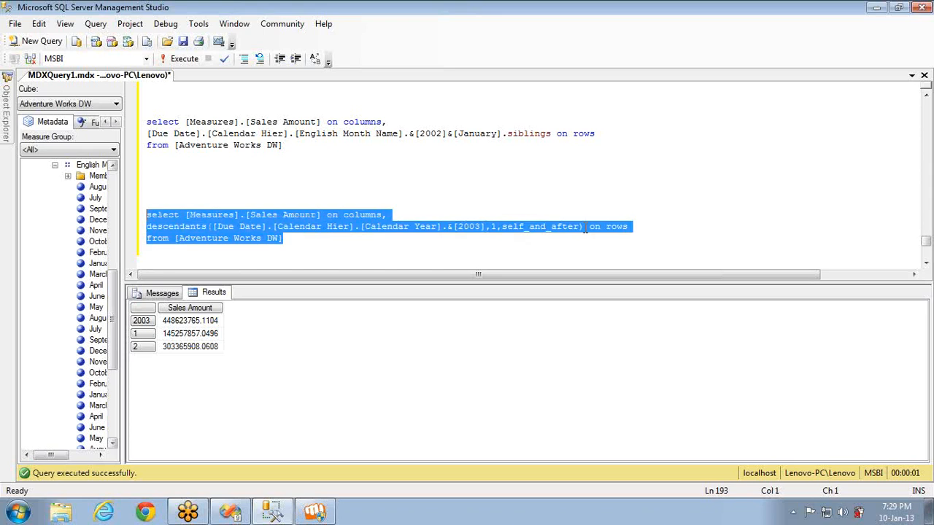
left_click(495, 226)
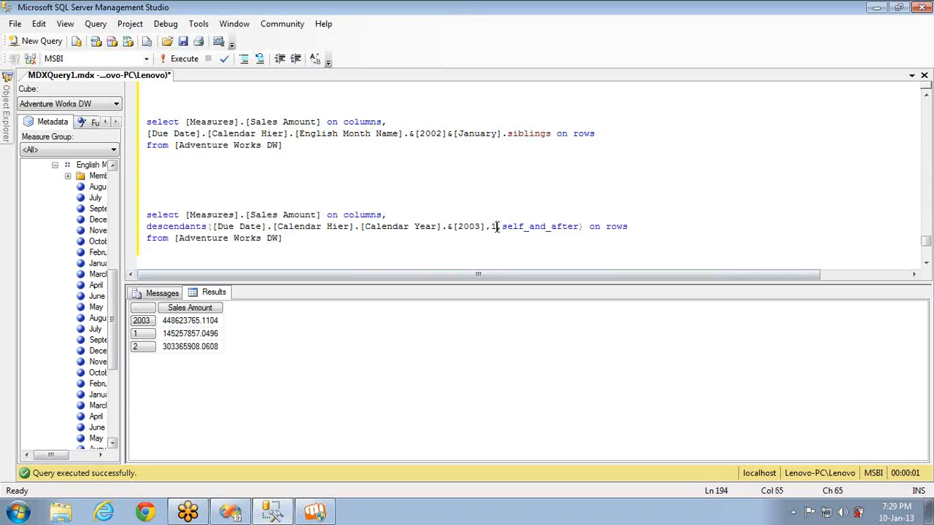
key("shift+Left")
left_click(352, 239)
key("shift+Home")
key("shift+Up")
key("shift+Up")
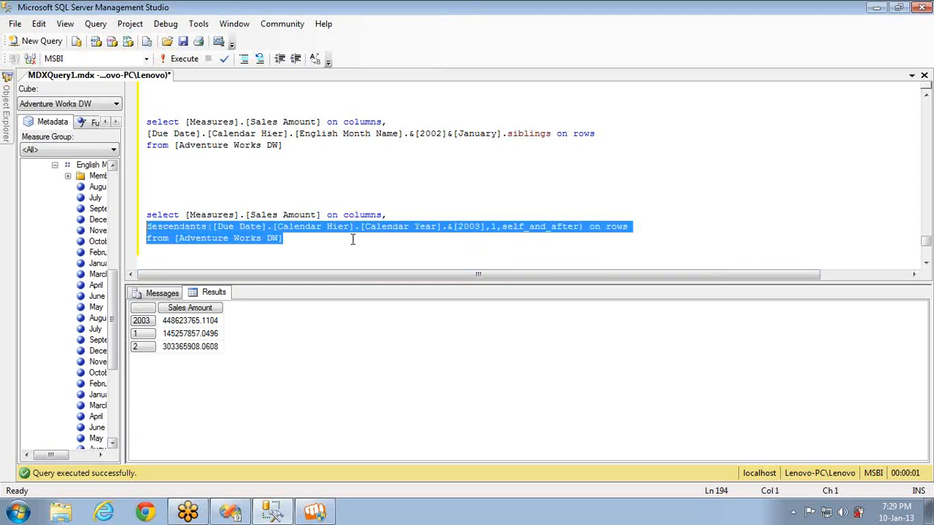
key("F5")
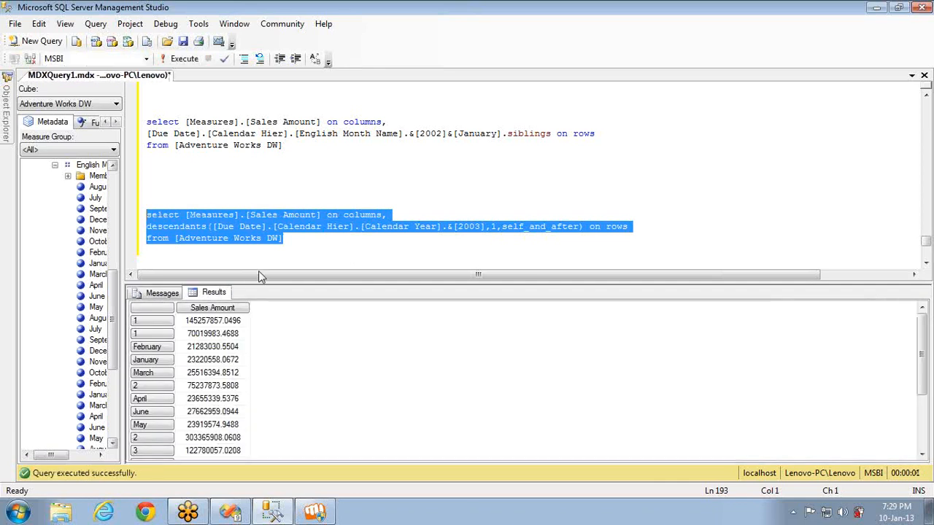
Step: Examine the semester, quarter and month rows returned for level 1 with self_and_after, down to the last row
left_click(146, 325)
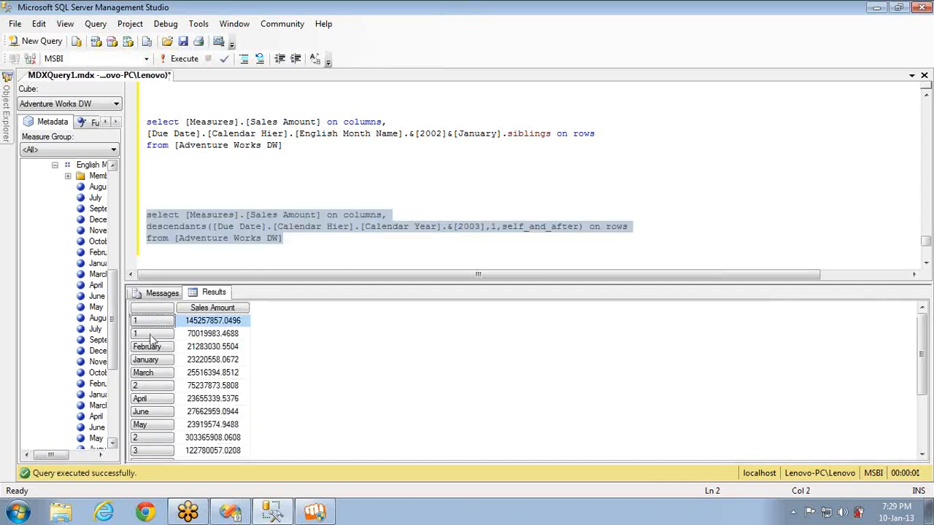
left_click(150, 335)
left_click(148, 387)
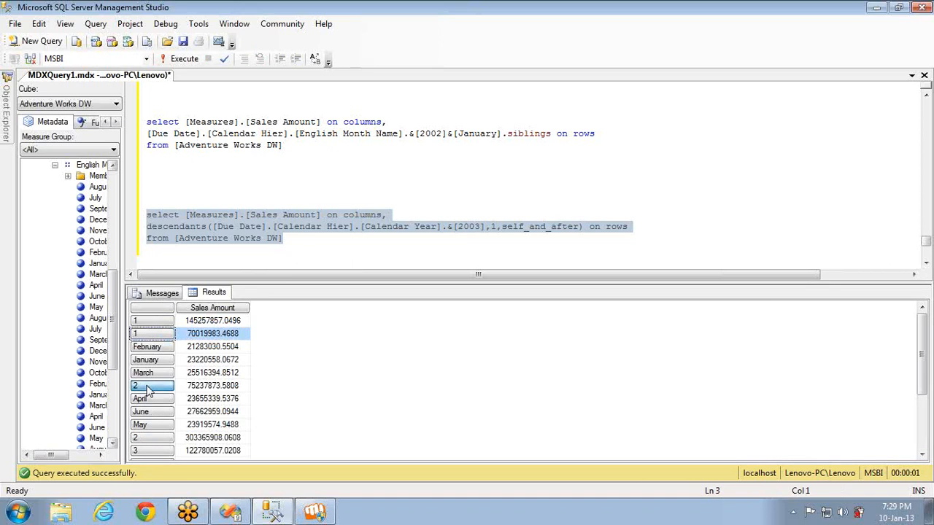
left_click(150, 439)
left_click(148, 446)
key("Down")
key("Down")
key("Down")
key("Down")
key("Down")
key("Down")
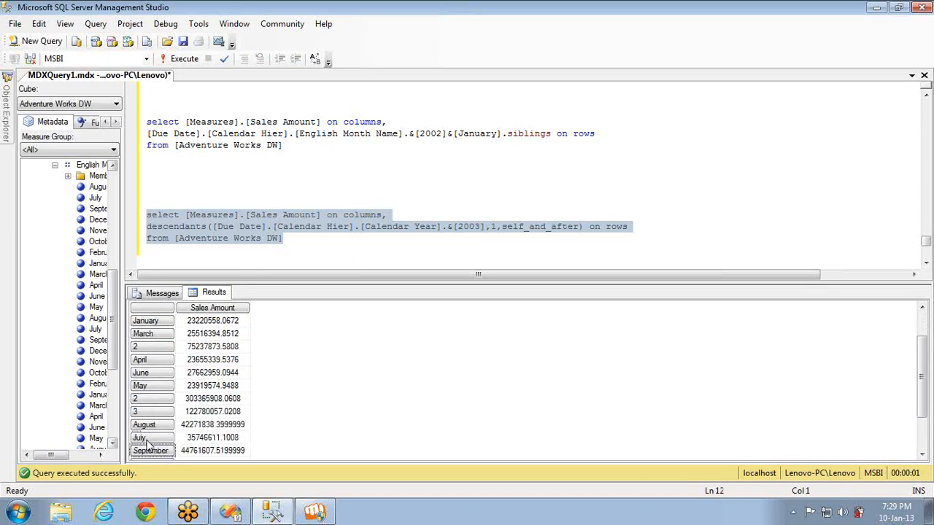
key("Down")
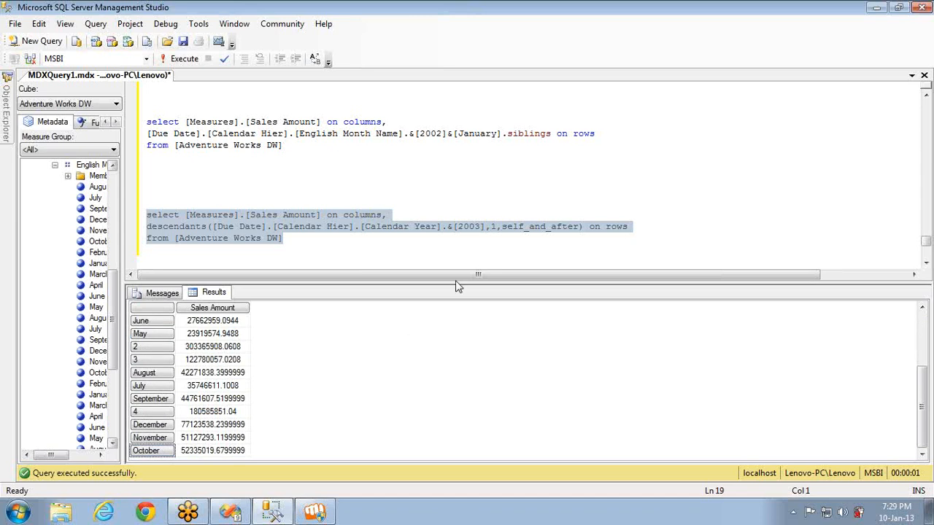
Step: Set the level argument of the self_and_after descendants query to 0 and execute only that query
double_click(467, 229)
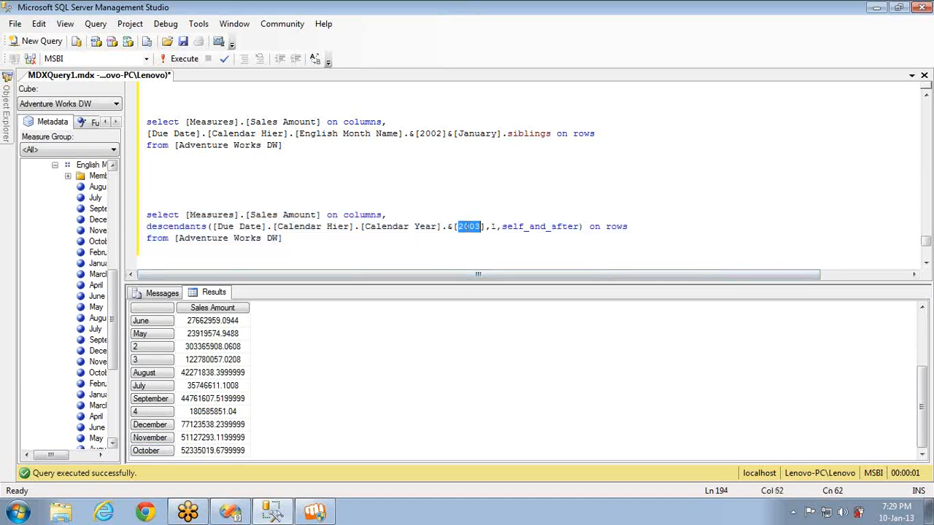
left_click(498, 226)
key("BackSpace")
type("0")
key("shift+Home")
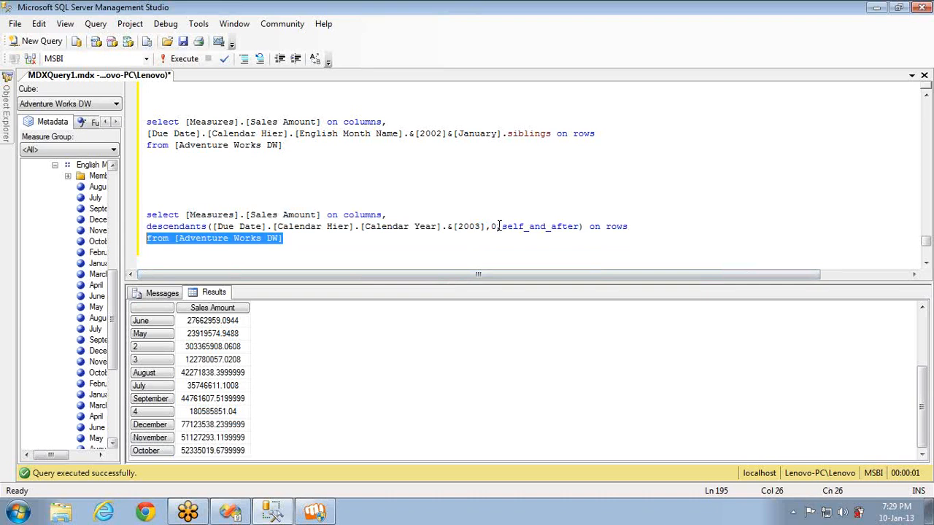
key("shift+Up")
key("shift+Up")
key("F5")
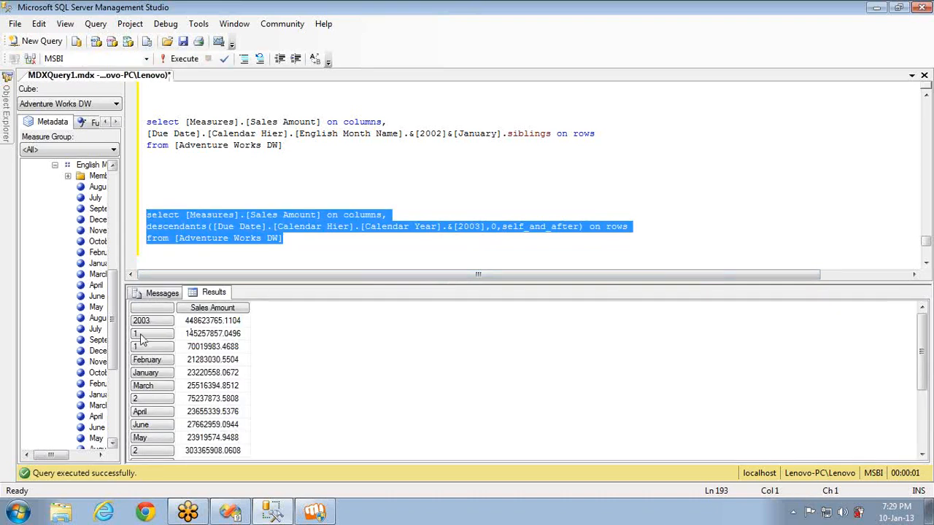
Step: Examine how the semesters, quarters and months are nested under 2003 in the level 0 results
left_click(141, 334)
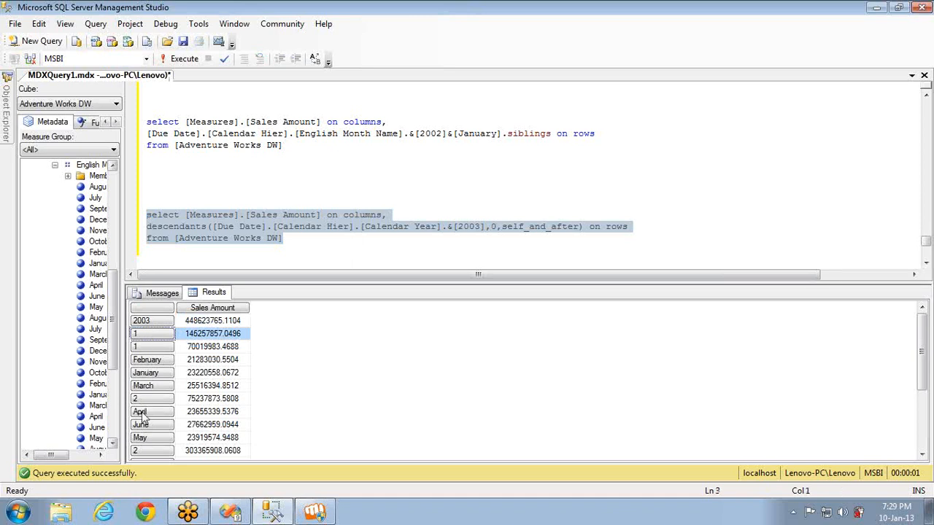
left_click(144, 452)
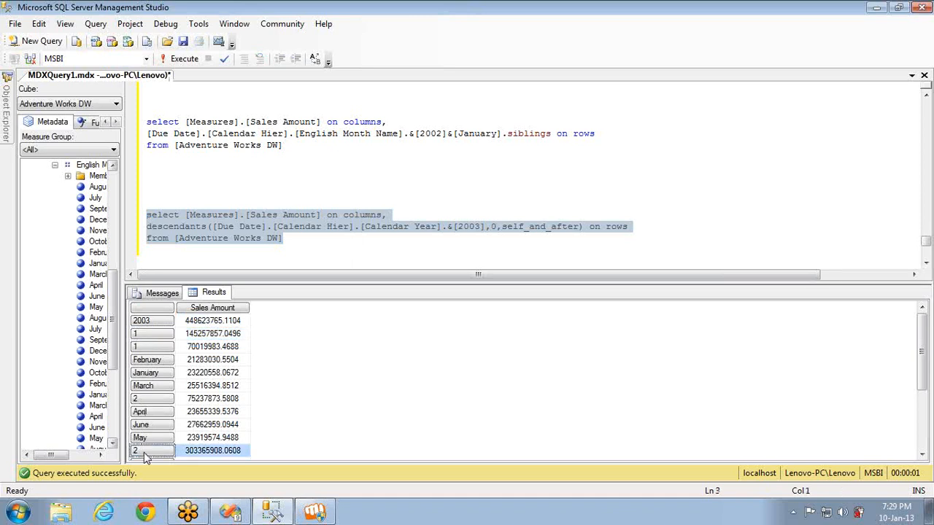
left_click(150, 335)
left_click(148, 349)
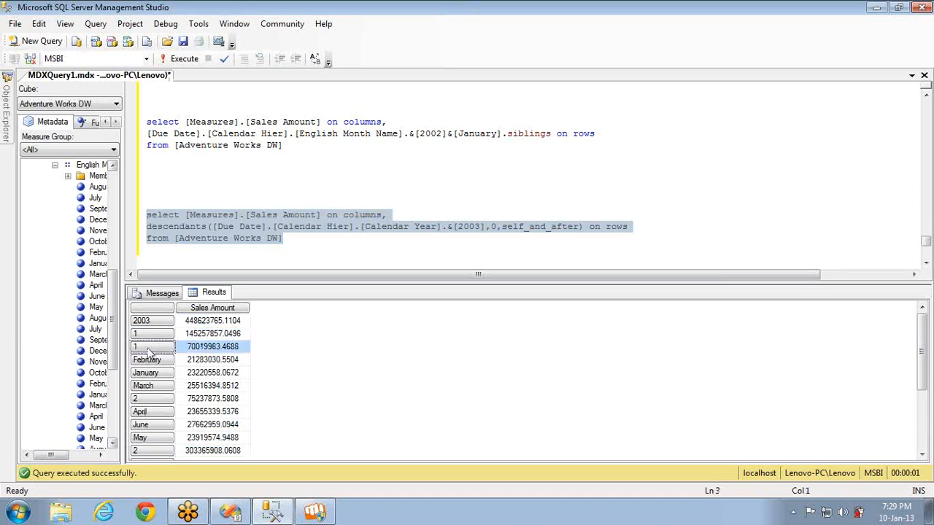
left_click(148, 400)
left_click(144, 349)
left_click(210, 412)
key("Down")
key("Down")
key("Down")
key("Down")
key("Down")
key("Down")
key("Down")
key("Down")
key("Down")
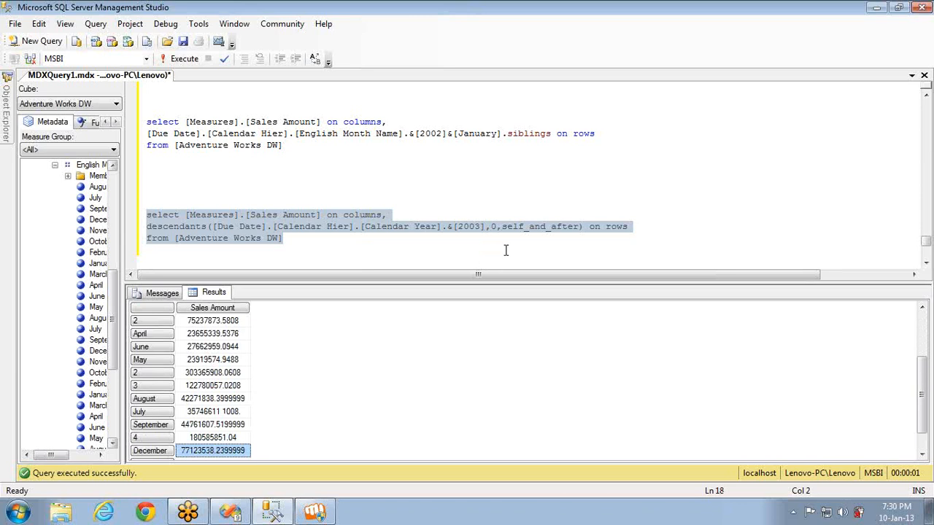
Step: Highlight the self_and_after flag in the Calendar Year 2003 descendants query
left_click(580, 227)
key("shift+Left")
key("shift+Left")
key("shift+Left")
key("shift+Left")
key("shift+Left")
key("shift+Left")
key("shift+Left")
key("shift+Left")
key("shift+Left")
key("shift+Left")
key("shift+Left")
key("shift+Left")
key("shift+Left")
key("shift+Left")
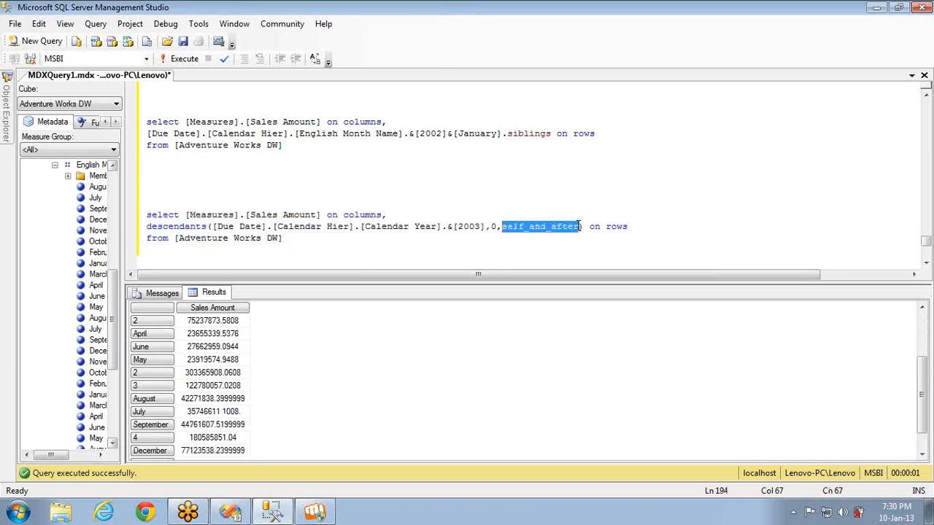
Step: List the descendants flags self, self_and_after, self_and_before and before on separate lines below the last query
key("Down")
key("Down")
key("Return")
key("Return")
type("self")
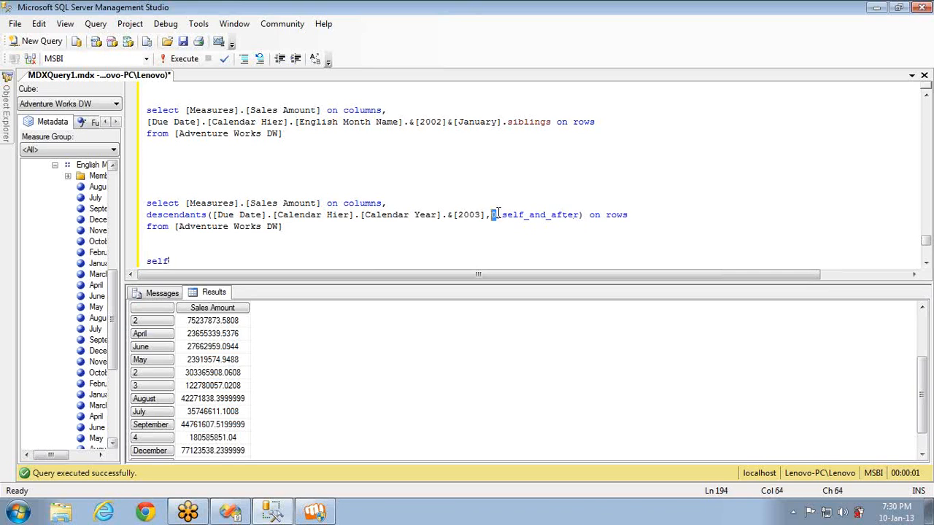
key("Return")
type("s")
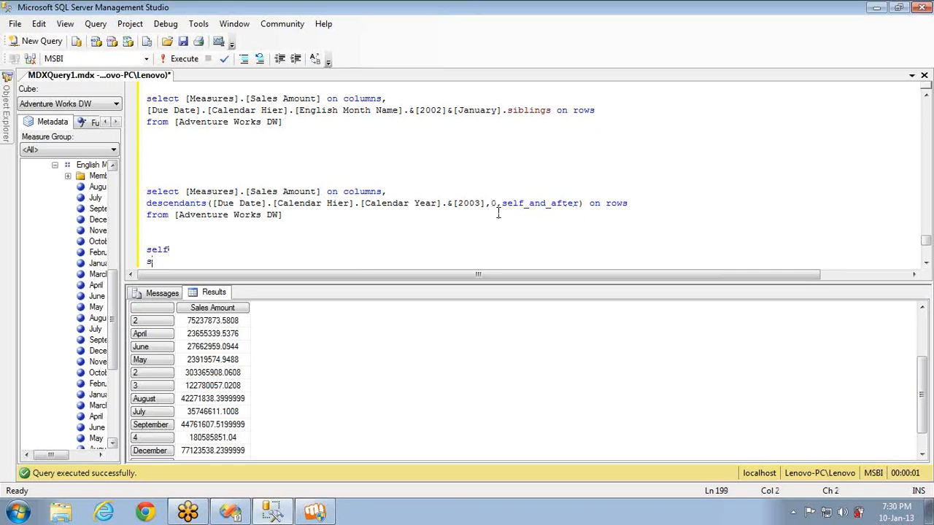
type("elf_and_after")
key("Return")
type("self")
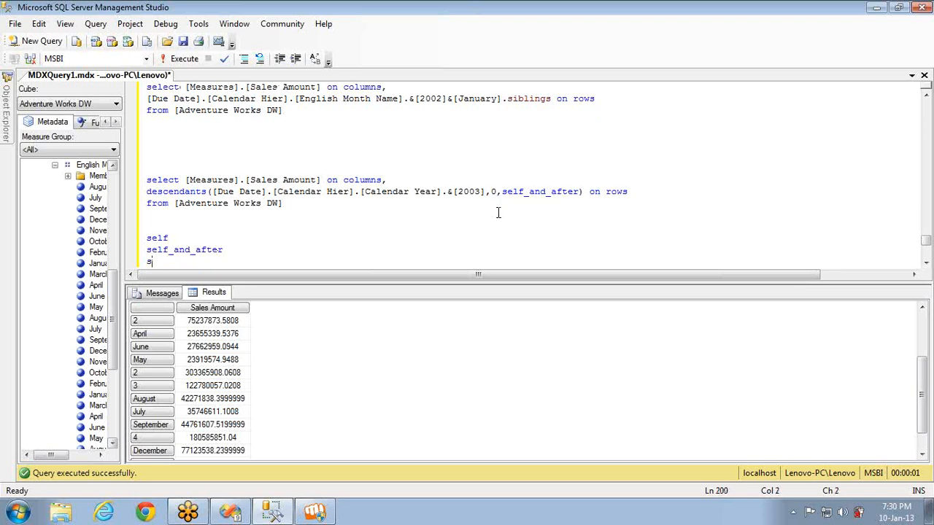
type("_and_before")
key("Return")
type("before")
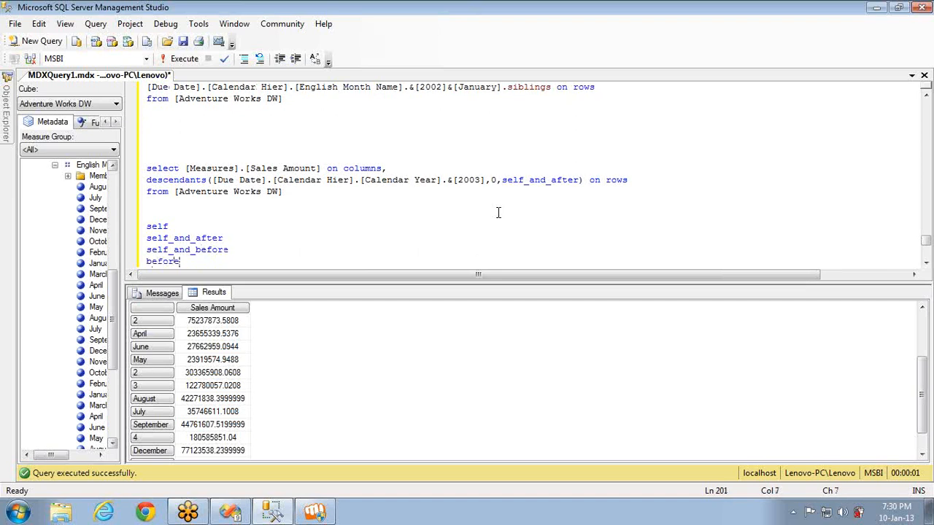
Step: Complete the descendants flag list below the query with before_and_after, before and after on separate lines
type("_and_after")
left_click(493, 181)
key("Down")
key("Down")
key("Down")
key("Down")
key("Down")
key("Down")
key("Down")
key("Return")
type("b")
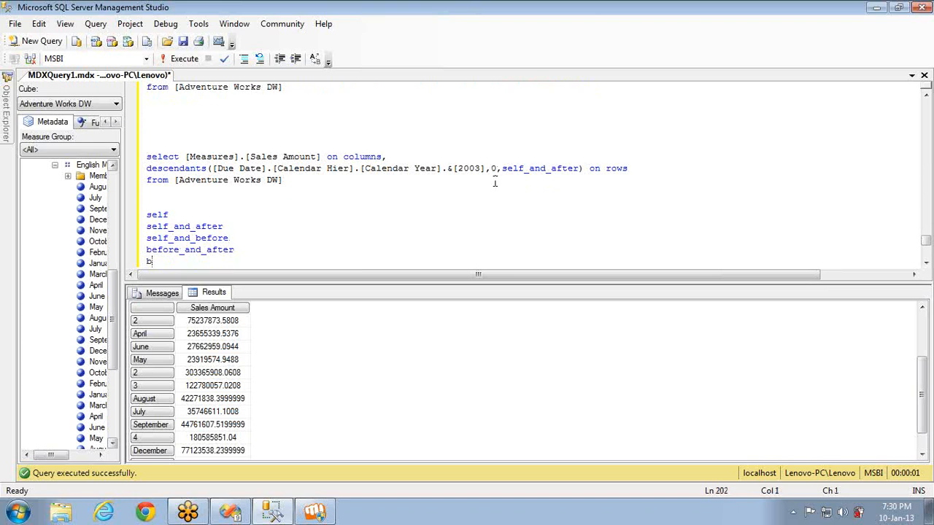
type("efore after")
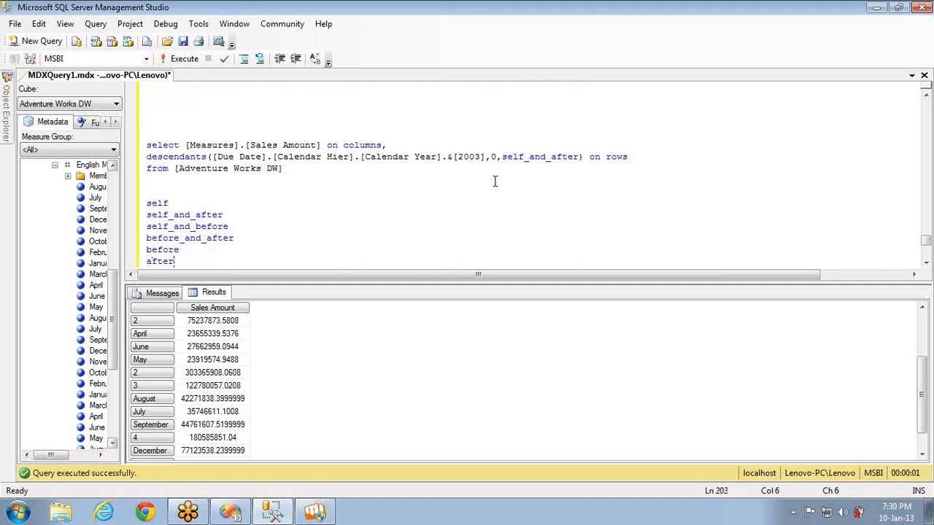
Step: Replace the self_and_after flag in the Calendar Year 2003 descendants query with before_and_after copied from the flag list
double_click(531, 159)
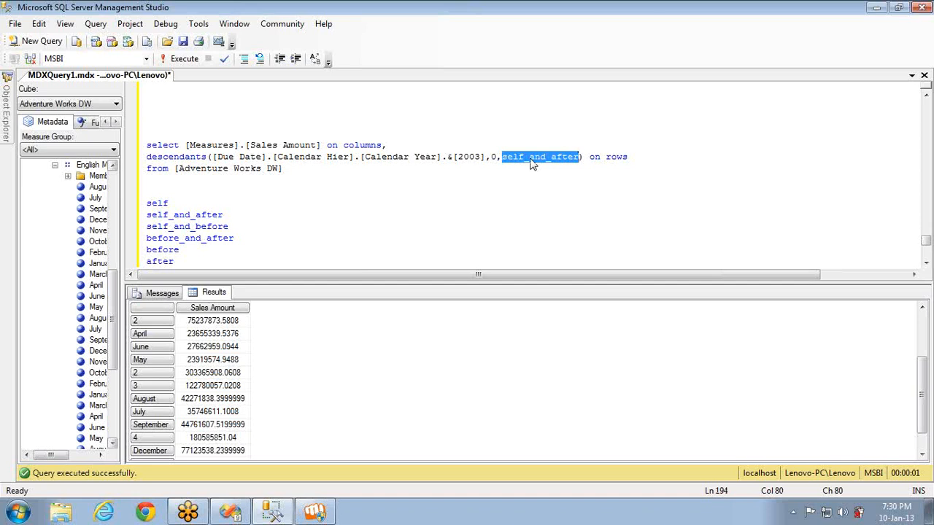
double_click(535, 160)
left_click(233, 240)
key("shift+Home")
key("ctrl+c")
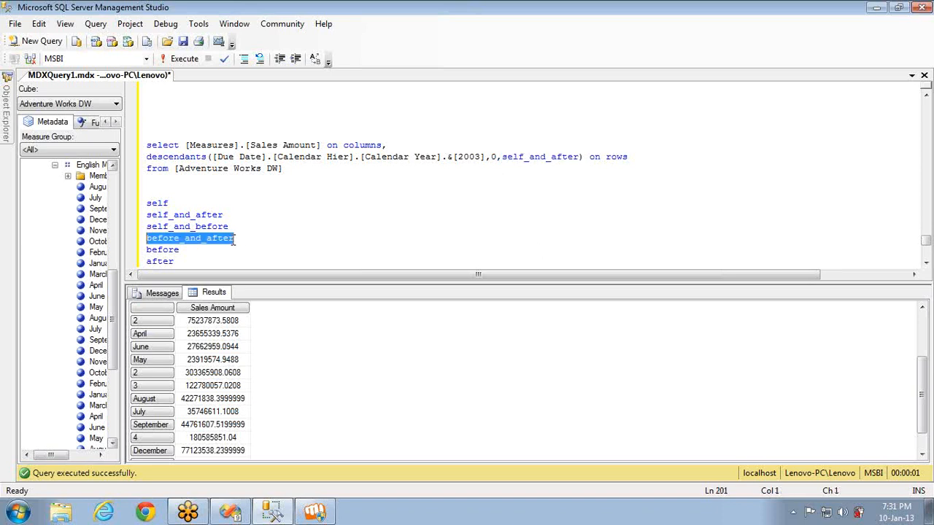
double_click(536, 159)
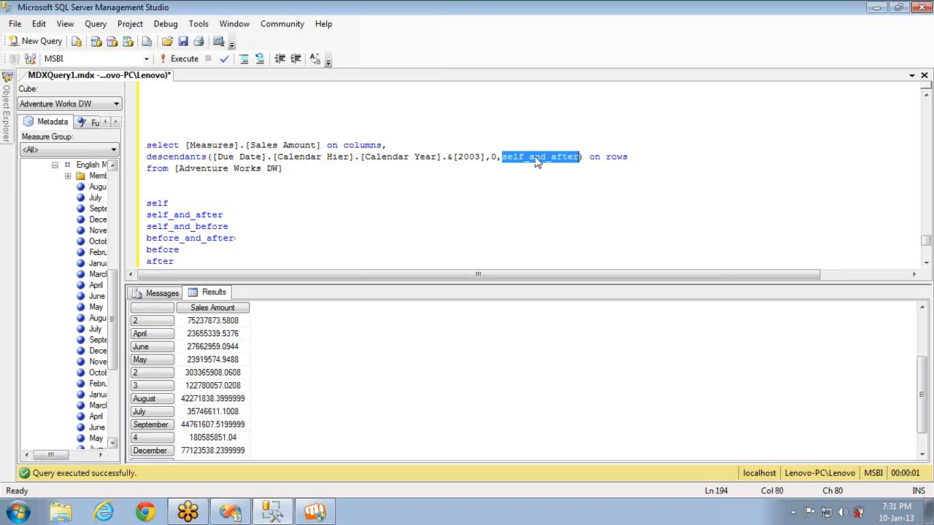
key("ctrl+v")
Step: Set the level argument of the before_and_after descendants query to 1 and execute only that query
left_click(493, 157)
key("Delete")
type("1")
key("Down")
key("shift+Home")
key("shift+Up")
key("shift+Up")
key("F5")
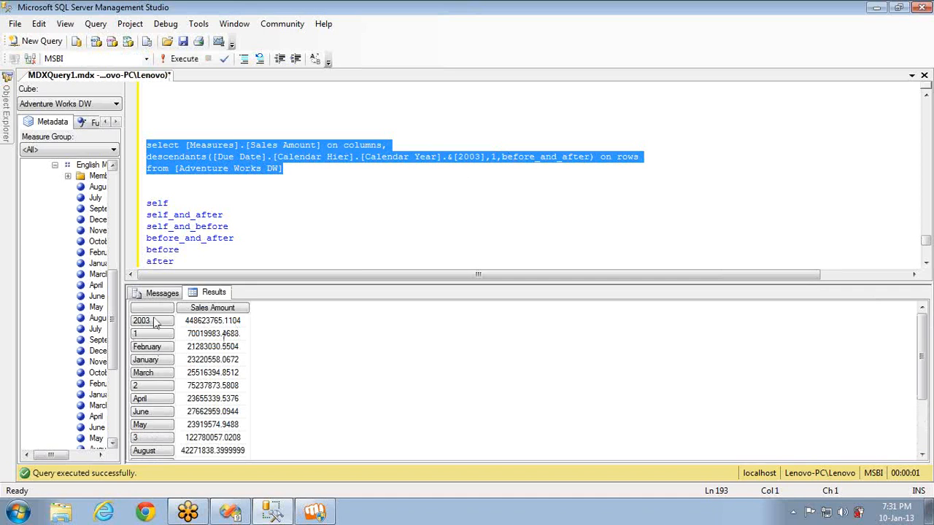
Step: Compare the 2003 row in the results with the before_and_after flag and level argument in the query
left_click(155, 321)
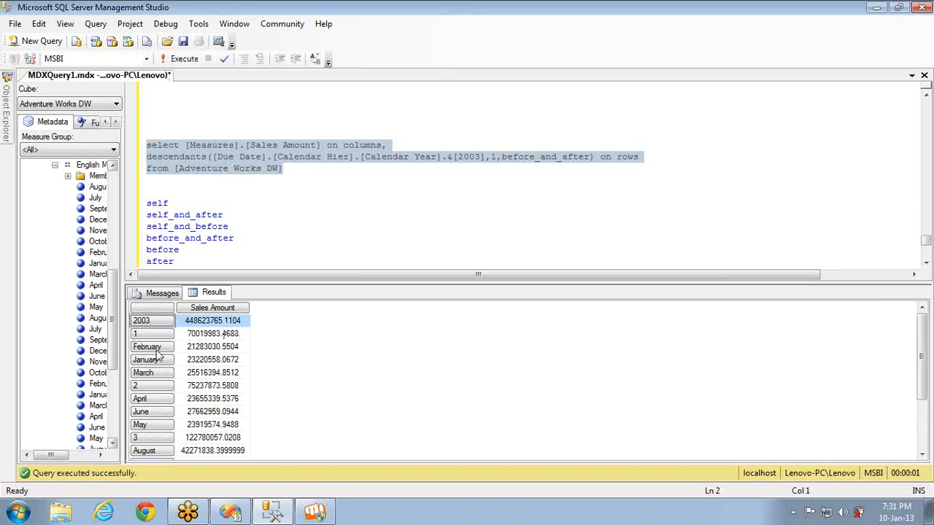
double_click(538, 157)
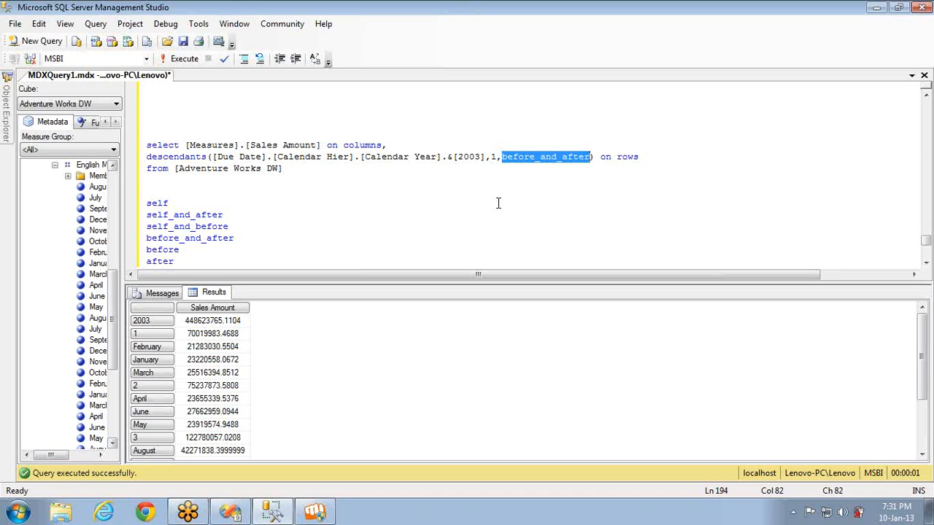
left_click(499, 156)
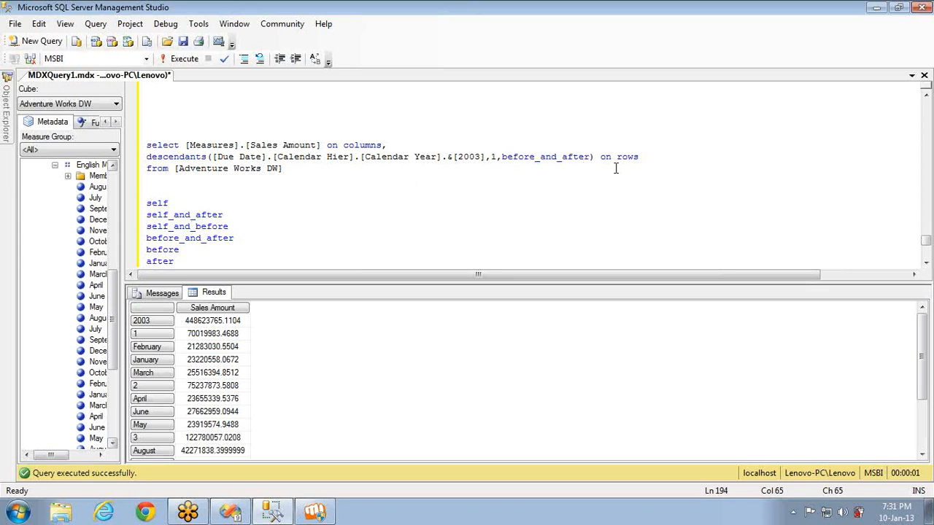
Step: Replace the Calendar Year 2003 member in the descendants call with the March 2002 member of the English Month Name level
double_click(471, 157)
key("Right")
key("Right")
key("shift+Left")
key("shift+Left")
key("shift+Left")
key("shift+Left")
key("shift+Left")
key("shift+Left")
key("shift+Left")
key("shift+Left")
key("shift+Left")
key("shift+Left")
key("shift+Left")
key("shift+Left")
key("shift+Left")
key("shift+Left")
key("shift+Left")
key("shift+Left")
key("shift+Left")
key("shift+Left")
key("shift+Left")
key("shift+Left")
key("shift+Left")
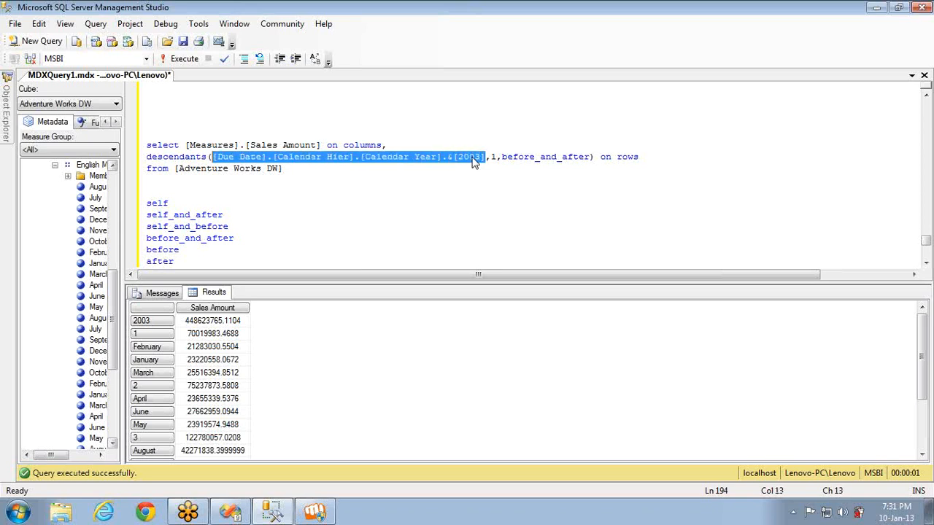
key("Delete")
left_click(97, 276)
left_click_drag(97, 276, 212, 157)
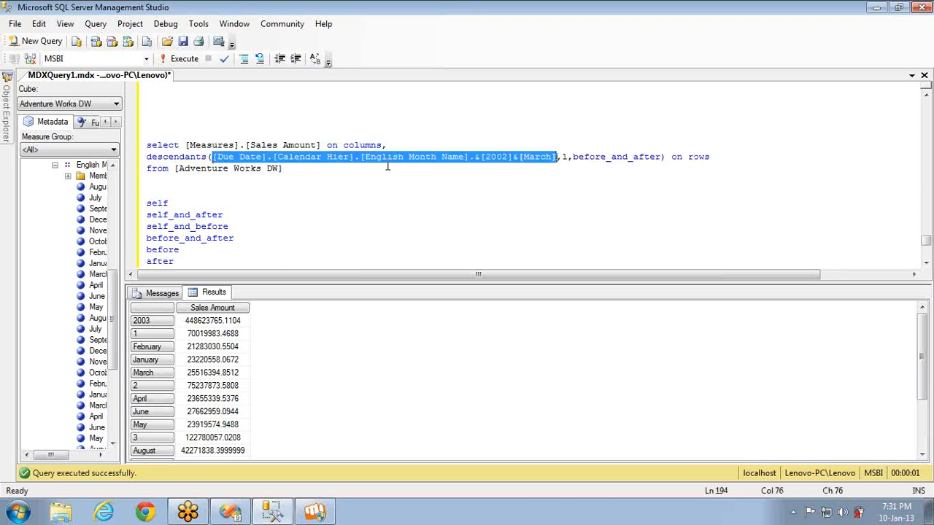
Step: Execute only the March 2002 descendants query with level 1 and the before_and_after flag
left_click(348, 170)
key("shift+Home")
key("shift+Up")
key("shift+Up")
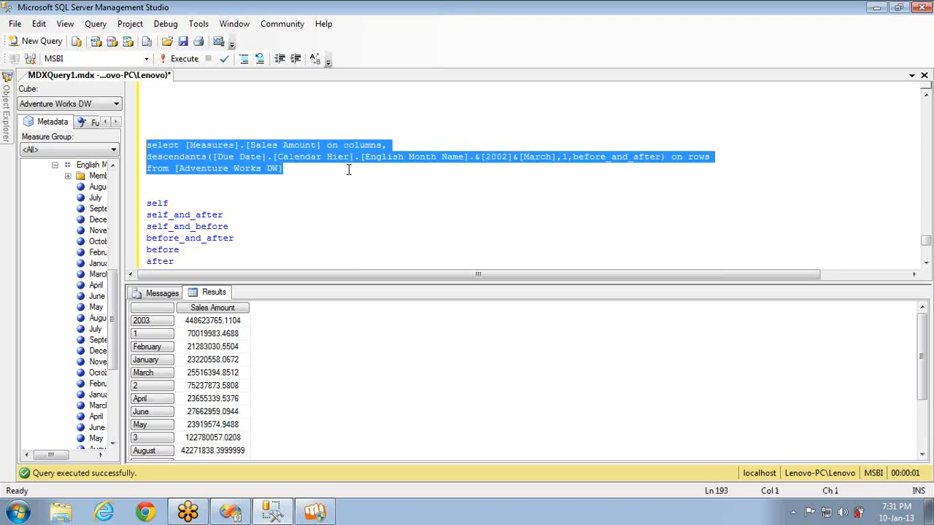
key("F5")
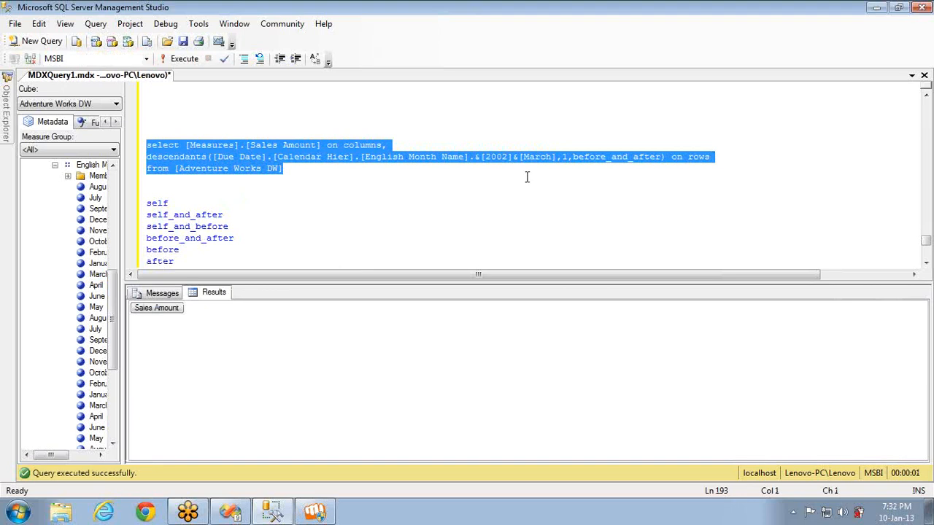
Step: Set the level argument of the March 2002 descendants query to 0 and execute only that query
left_click(566, 157)
key("BackSpace")
type("0")
key("Down")
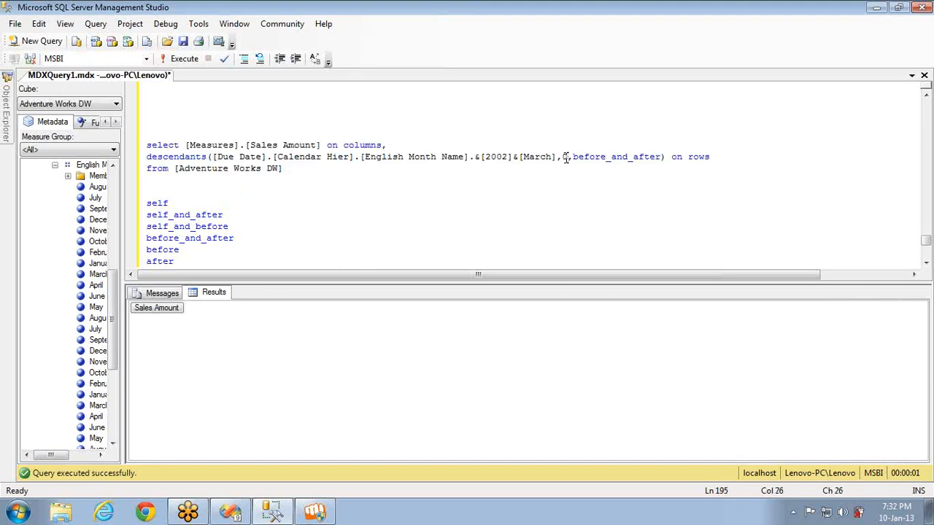
key("shift+Home")
key("shift+Up")
key("shift+Up")
key("F5")
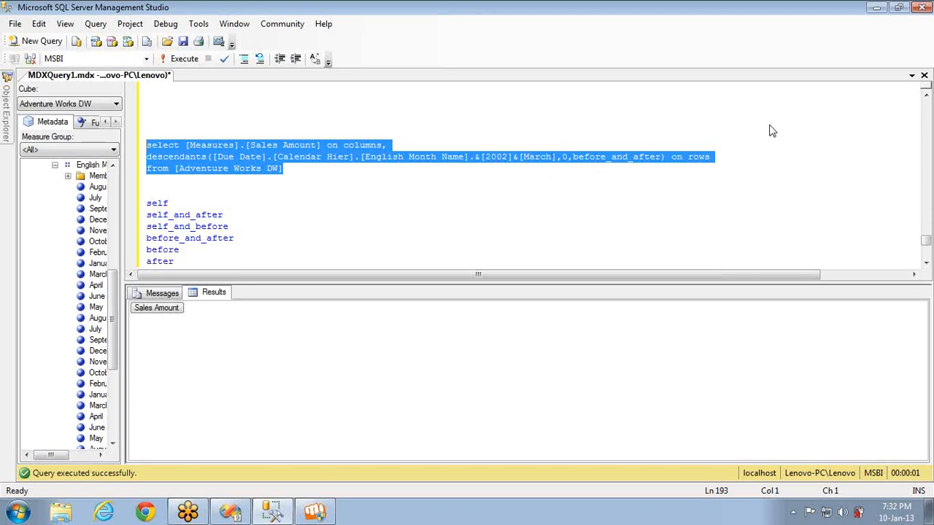
Step: Change the flag of the March 2002 descendants query to self and execute only that query
double_click(630, 159)
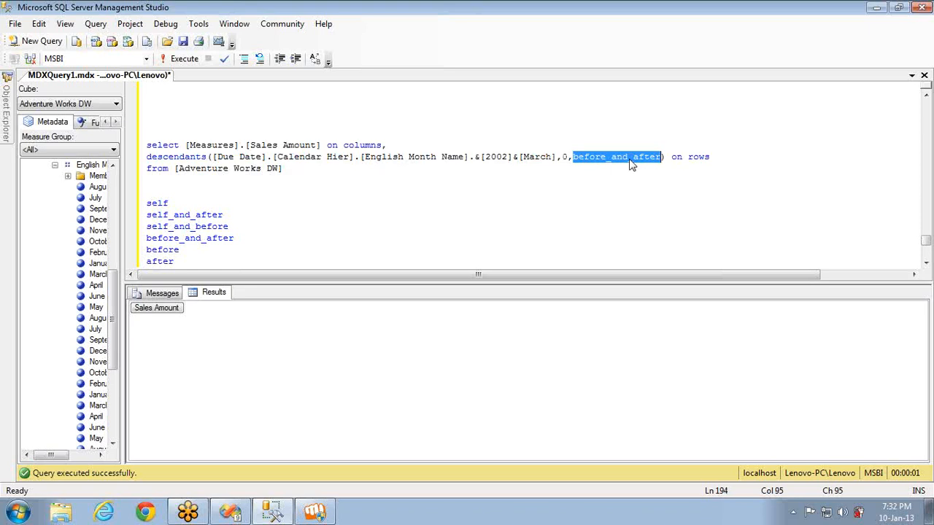
type("self")
key("Down")
key("shift+Home")
key("shift+Up")
key("shift+Up")
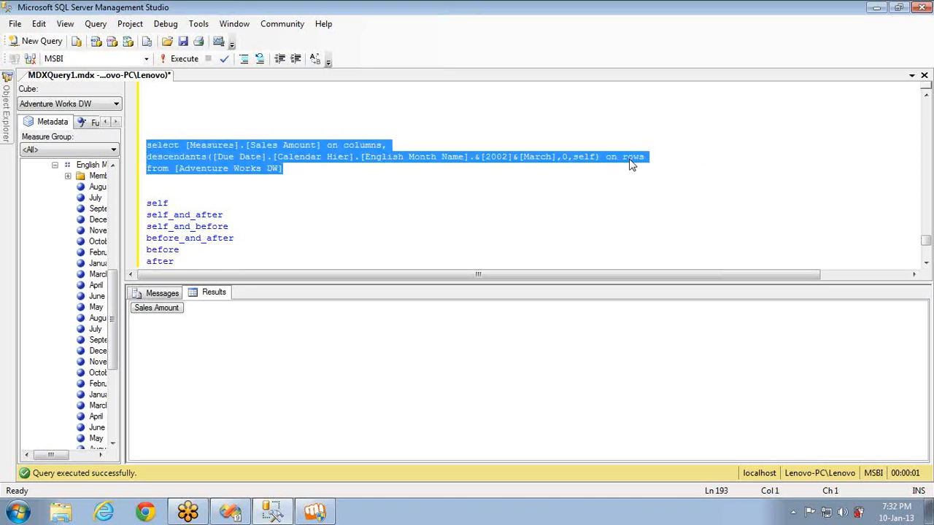
key("F5")
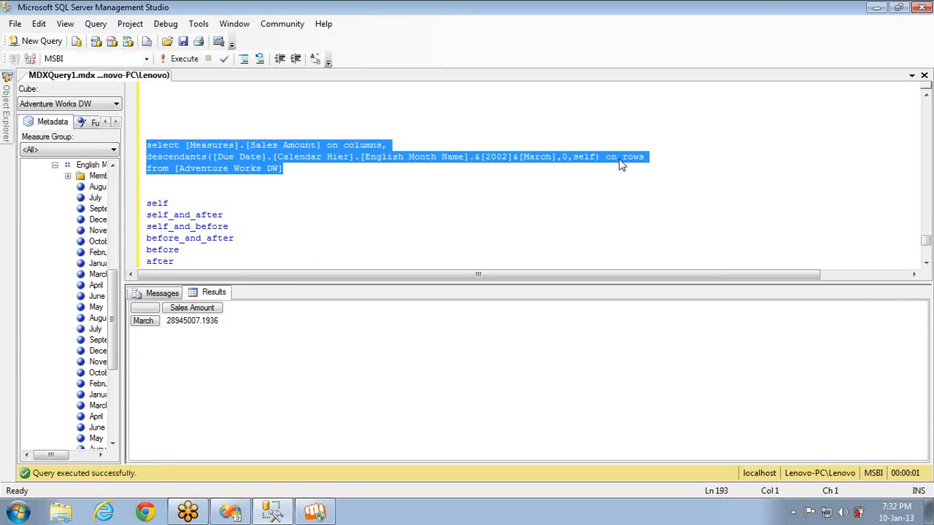
Step: Change the flag of the March 2002 descendants query to before and execute only that query
double_click(592, 157)
type("before")
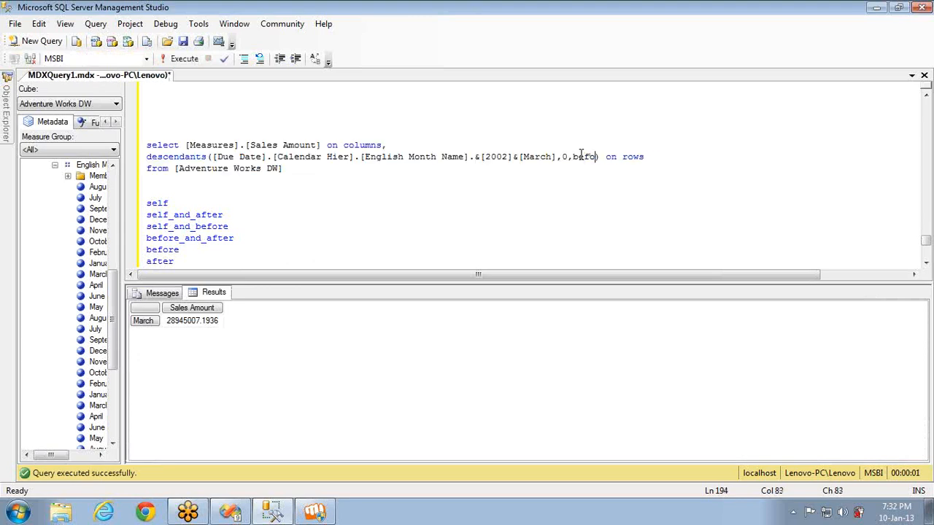
key("Down")
key("shift+Home")
key("shift+Up")
key("shift+Up")
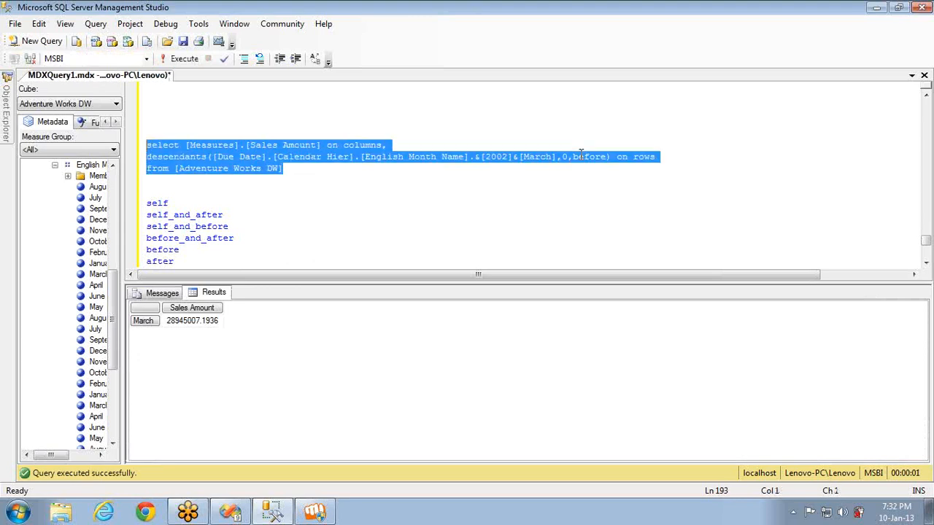
key("F5")
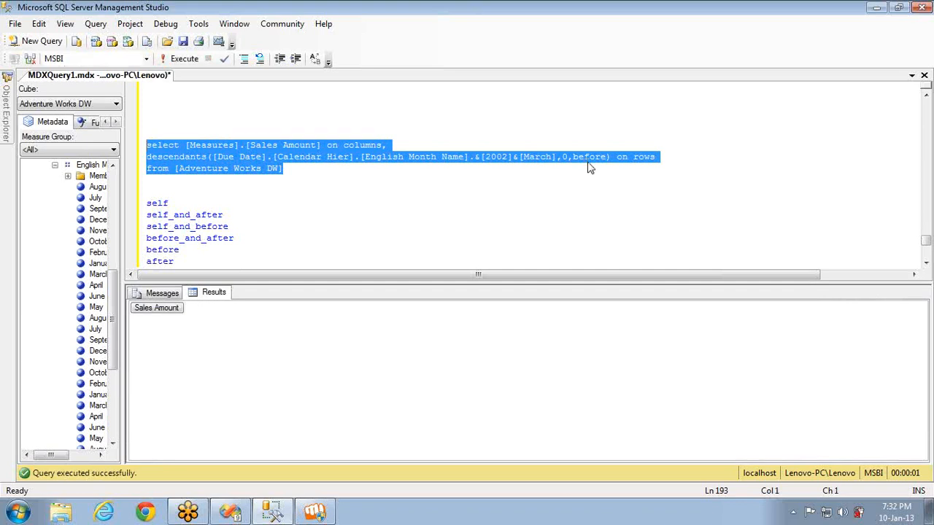
Step: Change the flag of the March 2002 descendants query to self_and_before and execute only that query
double_click(589, 159)
type("selft")
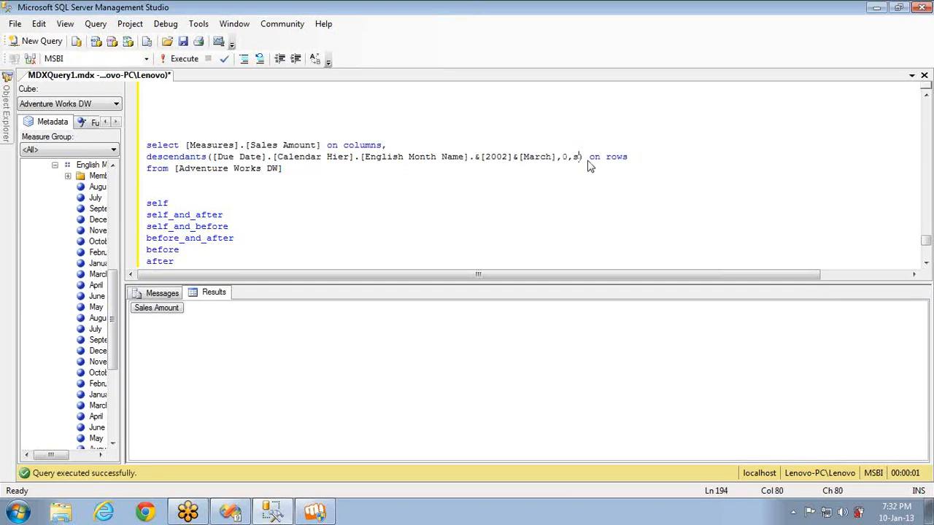
type("_and_before")
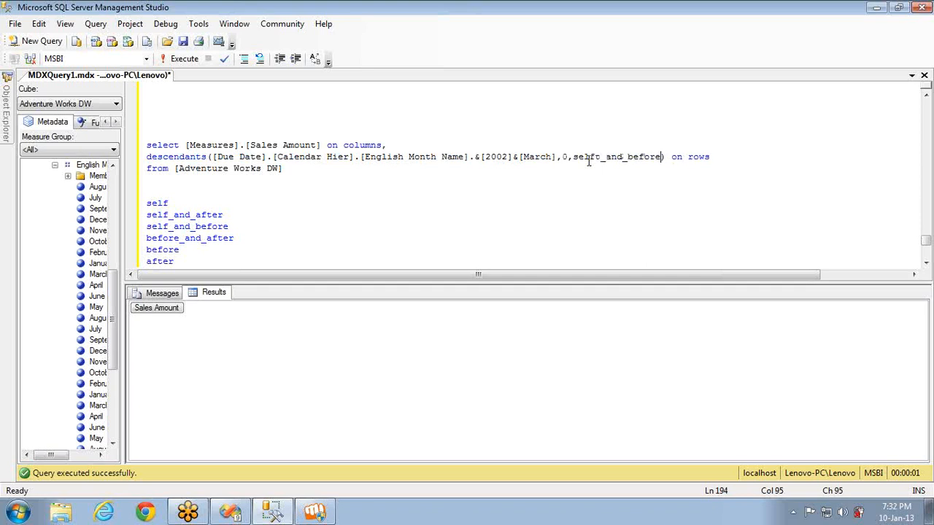
key("Left")
key("Left")
key("Left")
key("Left")
key("Left")
key("Left")
key("Left")
key("Left")
key("Left")
key("Left")
key("Left")
key("BackSpace")
key("Down")
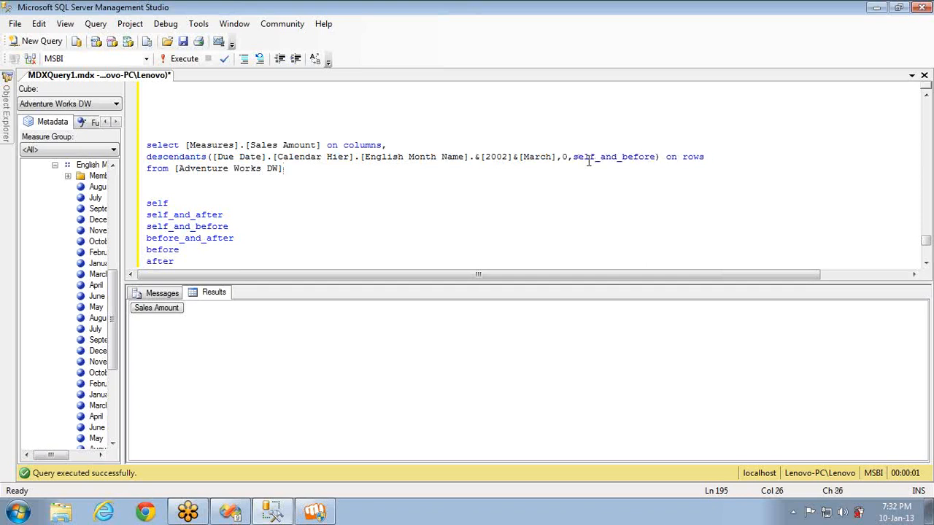
key("shift+Home")
key("shift+Up")
key("shift+Up")
key("shift+Up")
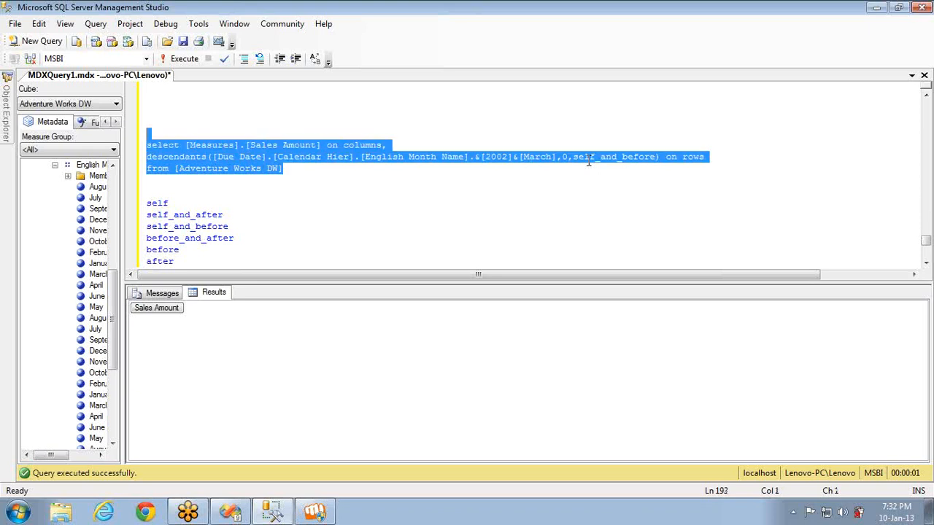
key("F5")
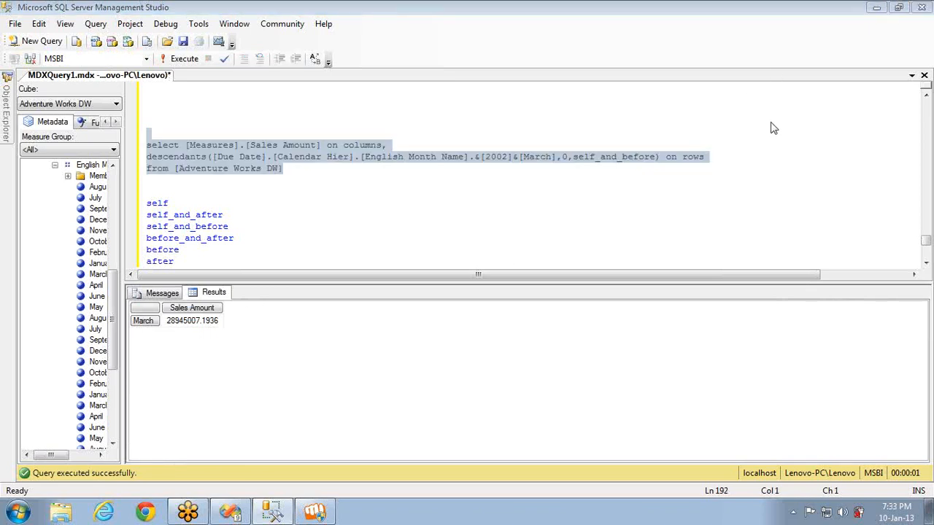
Step: Delete the full March 2002 member reference from the descendants call, keeping the level and flag arguments
double_click(538, 156)
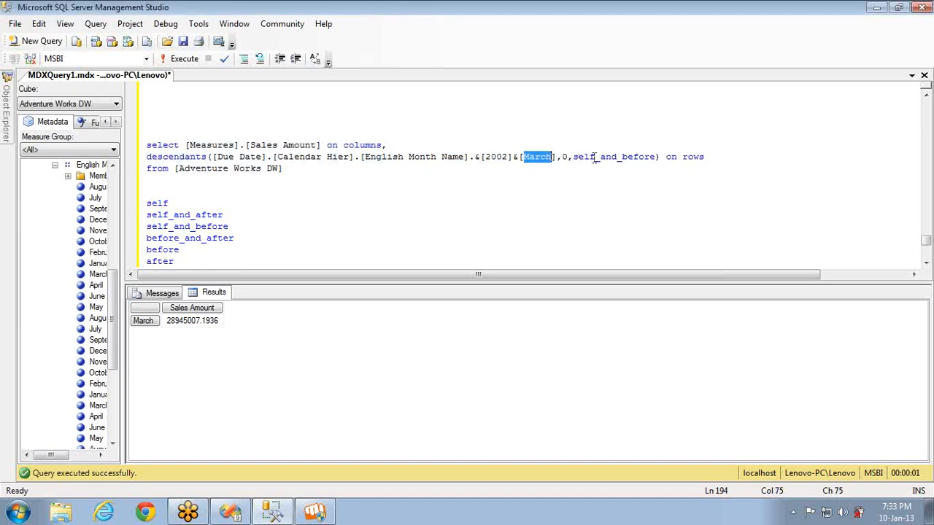
double_click(566, 156)
key("Left")
key("Left")
key("shift+Left")
key("shift+Left")
key("shift+Left")
key("shift+Left")
key("shift+Left")
key("shift+Left")
key("shift+Left")
key("shift+Left")
key("shift+Left")
key("shift+Left")
key("shift+Left")
key("shift+Left")
key("shift+Left")
key("shift+Left")
key("shift+Left")
key("shift+Left")
key("shift+Left")
key("shift+Left")
key("shift+Left")
key("shift+Left")
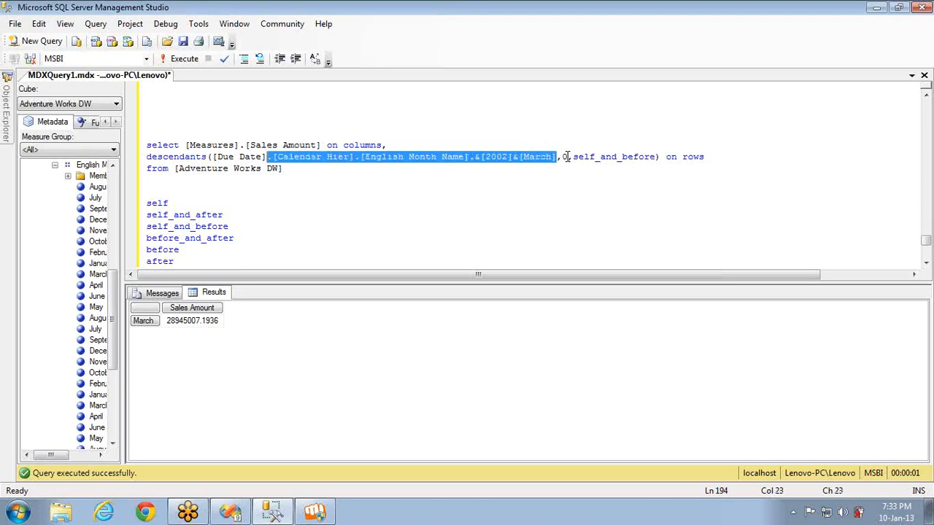
key("shift+Left")
key("shift+Left")
key("shift+Left")
key("shift+Left")
key("shift+Left")
key("shift+Left")
key("shift+Left")
key("shift+Left")
key("shift+Left")
key("shift+Left")
key("Delete")
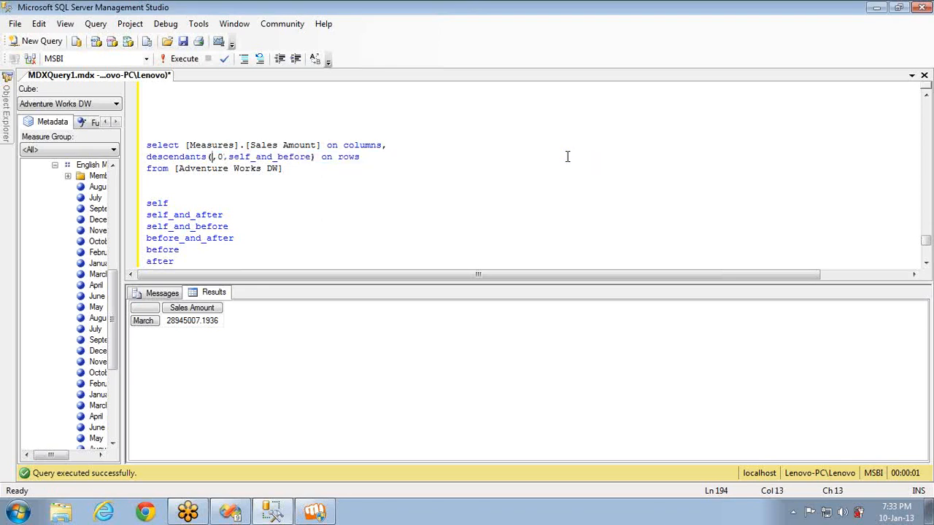
Step: Insert the 2003 quarter 3 member of the Calendar Quarter level into the descendants call and execute only that query
left_click(57, 165)
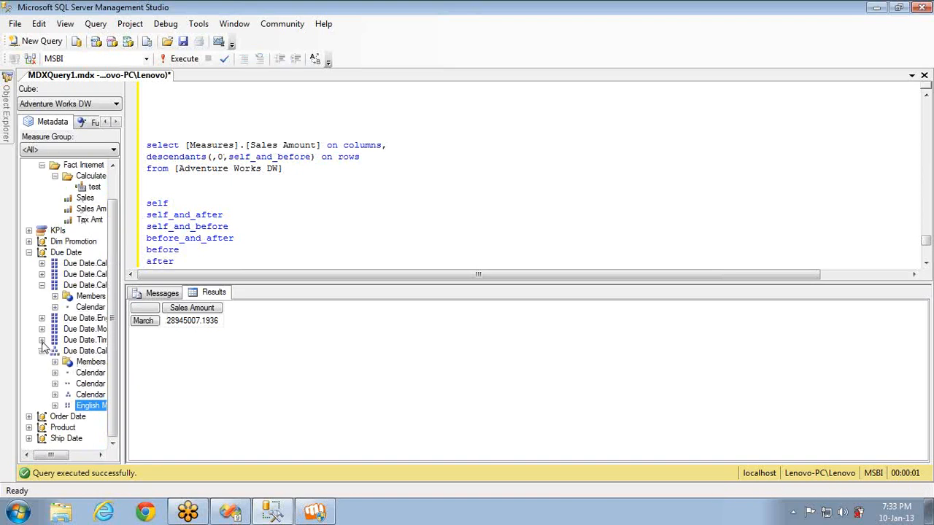
left_click(55, 395)
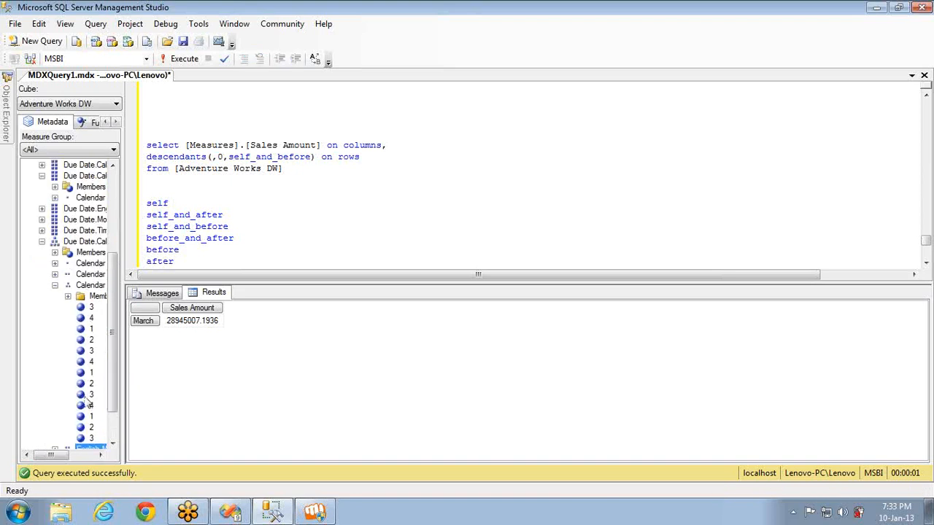
left_click_drag(91, 394, 213, 158)
key("Right")
key("Right")
key("Right")
key("Down")
key("shift+Home")
key("shift+Up")
key("shift+Up")
key("F5")
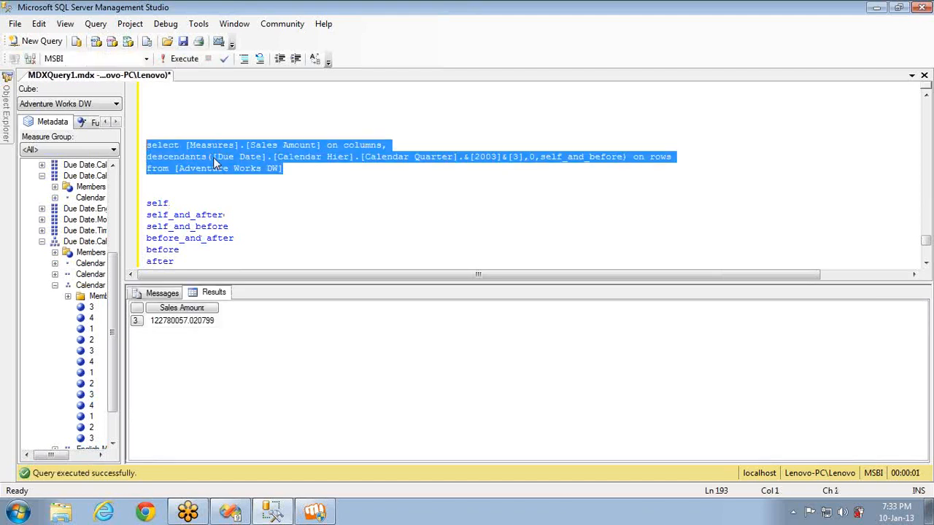
Step: Set the level argument of the Calendar Quarter descendants query to 1 and execute only that query
left_click(608, 178)
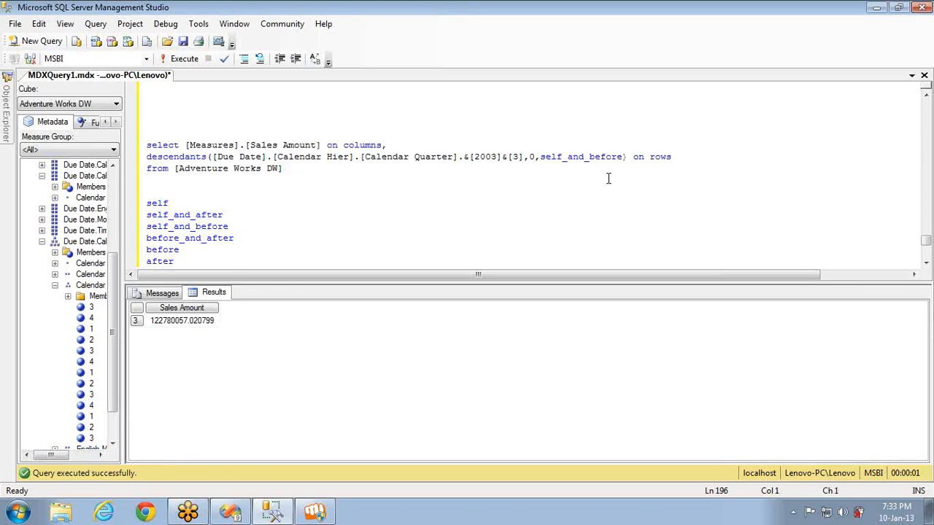
left_click(534, 157)
key("BackSpace")
type("1")
key("Down")
key("shift+Home")
key("shift+Up")
key("shift+Up")
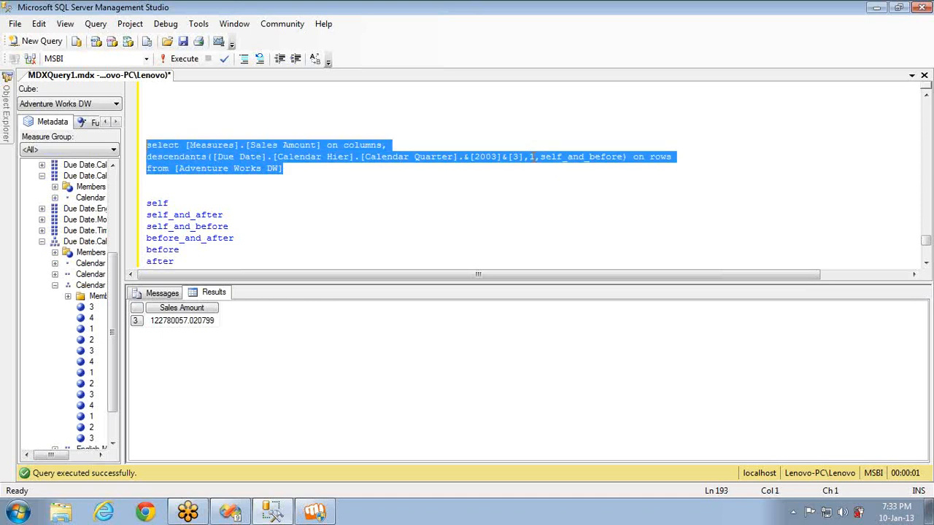
key("F5")
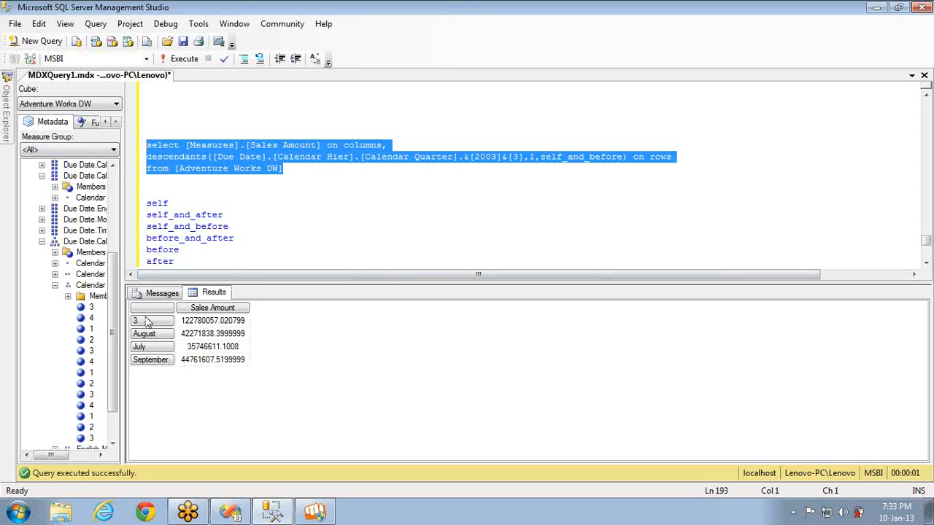
Step: Highlight the full Calendar Quarter member reference in the descendants call and examine the quarter's own row in the results
left_click(522, 160)
key("shift+Left")
key("shift+Left")
key("shift+Left")
key("shift+Left")
key("shift+Left")
key("shift+Left")
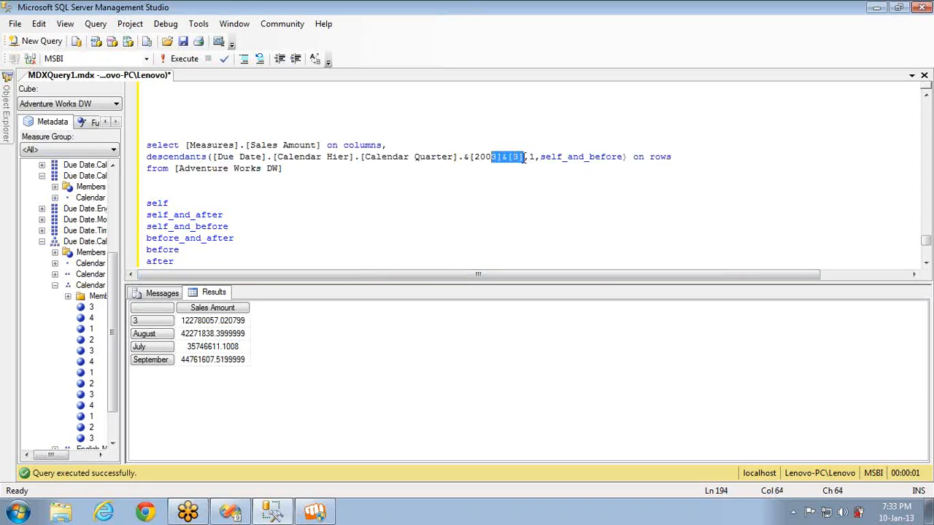
key("shift+Left")
key("shift+Left")
key("shift+Left")
key("shift+Left")
key("shift+Left")
key("shift+Left")
key("shift+Left")
key("shift+Left")
key("shift+Left")
key("shift+Left")
key("shift+Left")
key("shift+Left")
key("shift+Left")
key("shift+Left")
key("shift+Left")
key("shift+Left")
key("shift+Left")
key("shift+Left")
key("shift+Left")
key("shift+Left")
key("shift+Right")
left_click(160, 324)
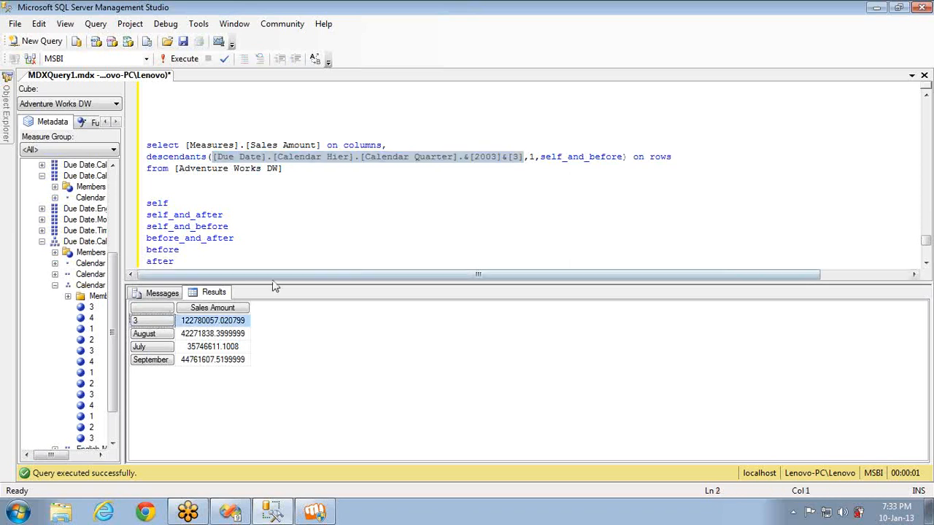
Step: Examine the level argument beside the self_and_before flag and compare it with the quarter row in the results
left_click(534, 158)
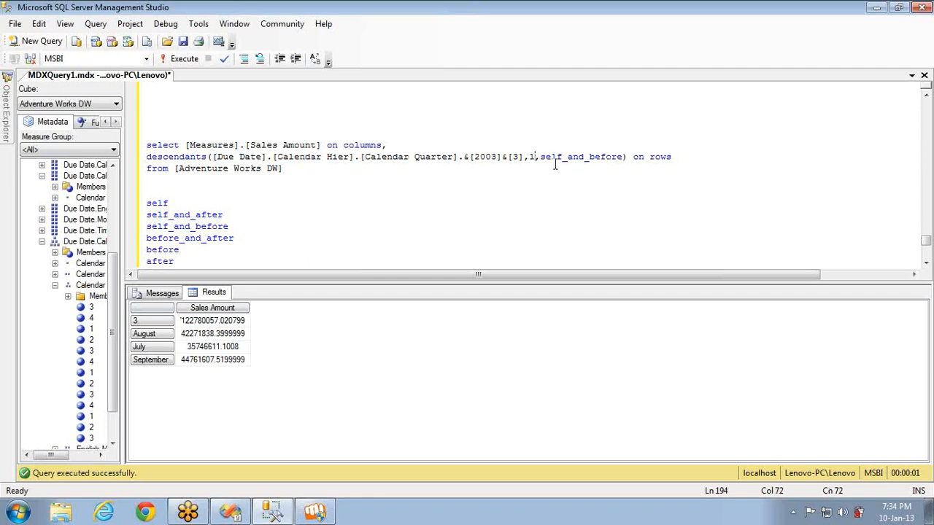
key("Right")
key("Right")
key("Left")
key("Left")
key("Left")
left_click(137, 324)
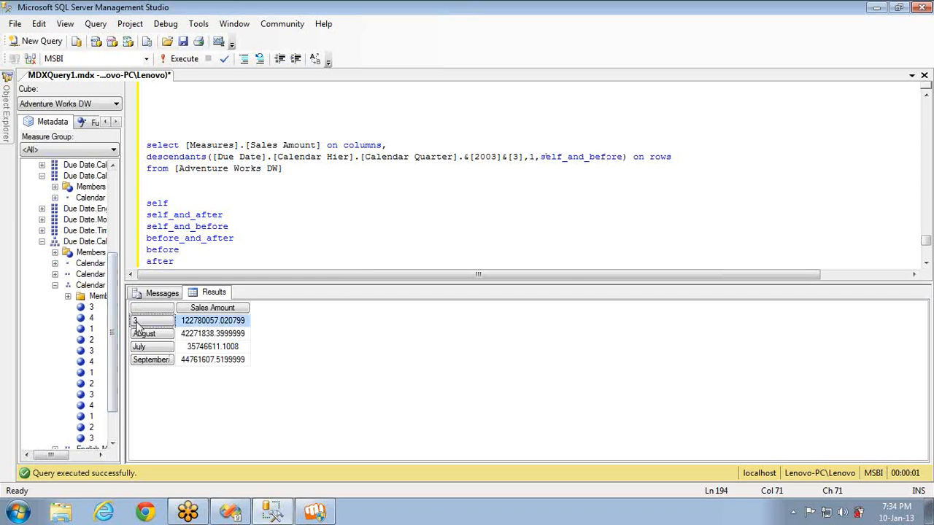
left_click(523, 156)
key("Left")
key("shift+Left")
key("shift+Left")
key("shift+Left")
key("shift+Left")
key("shift+Left")
key("shift+Left")
key("shift+Left")
key("shift+Left")
key("shift+Left")
key("shift+Left")
key("shift+Left")
key("shift+Left")
key("shift+Left")
key("shift+Left")
key("shift+Left")
key("shift+Left")
key("shift+Left")
key("shift+Left")
key("shift+Left")
key("shift+Left")
key("shift+Left")
key("shift+Left")
key("shift+Left")
key("shift+Left")
key("shift+Left")
key("Delete")
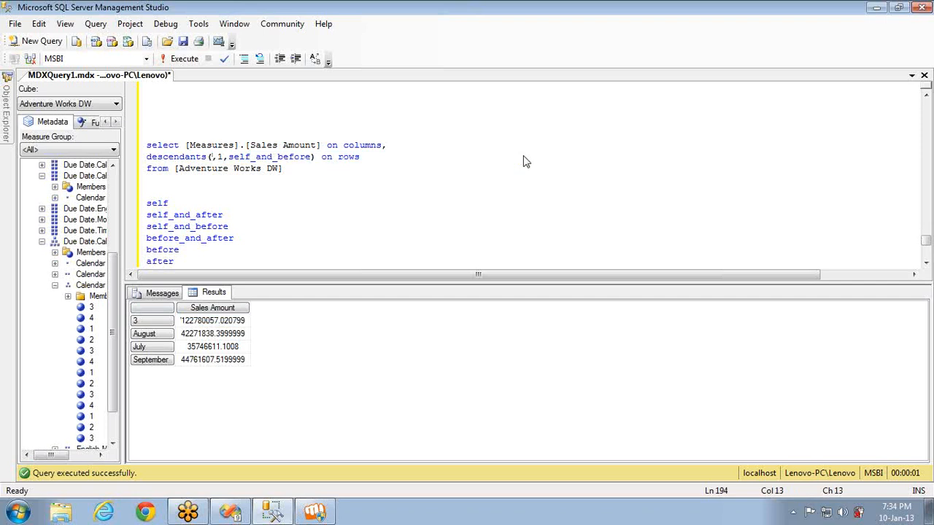
key("ctrl+z")
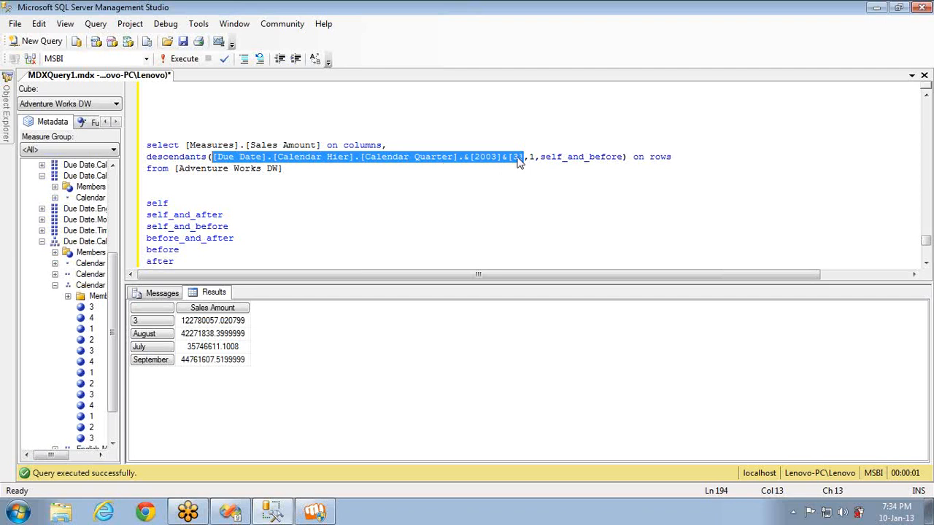
left_click(555, 170)
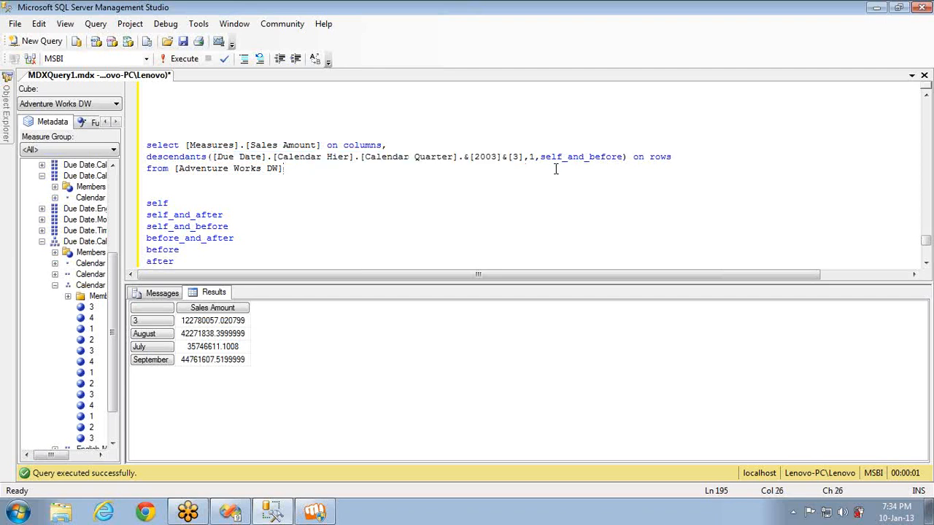